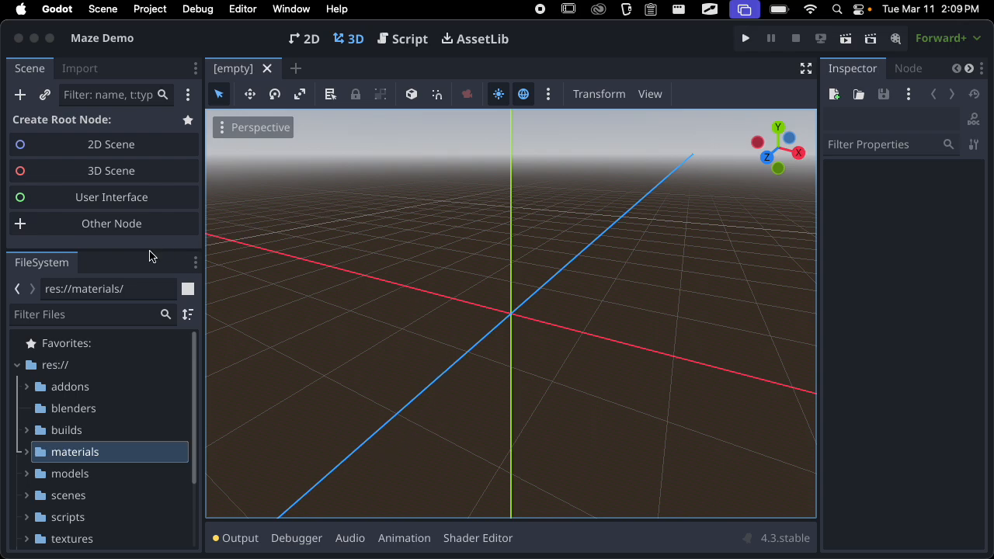
Create a 3D scene root node and rename it "lighting example"
{"action": "left_click_drag", "start_coordinate": [129, 246], "coordinate": [128, 239]}
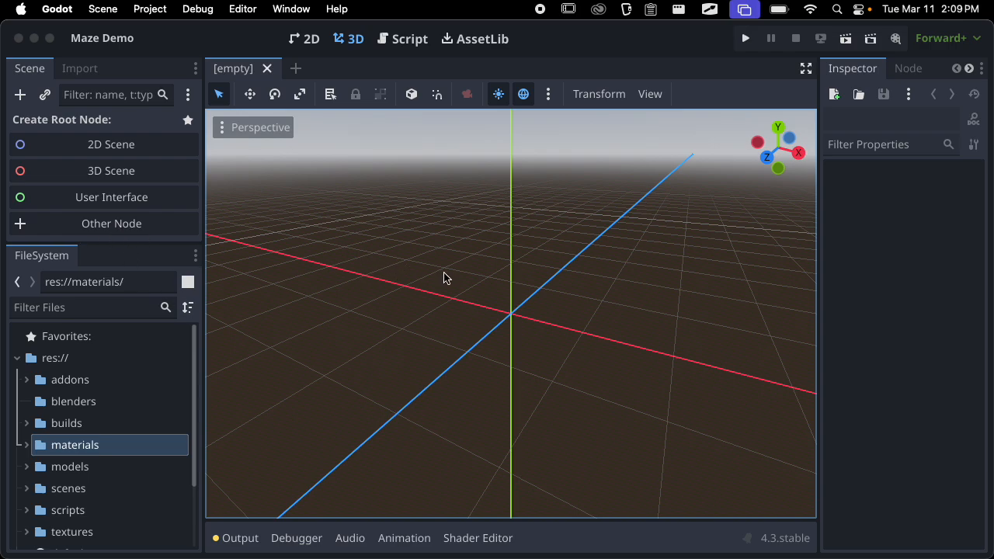
{"action": "left_click", "coordinate": [124, 170]}
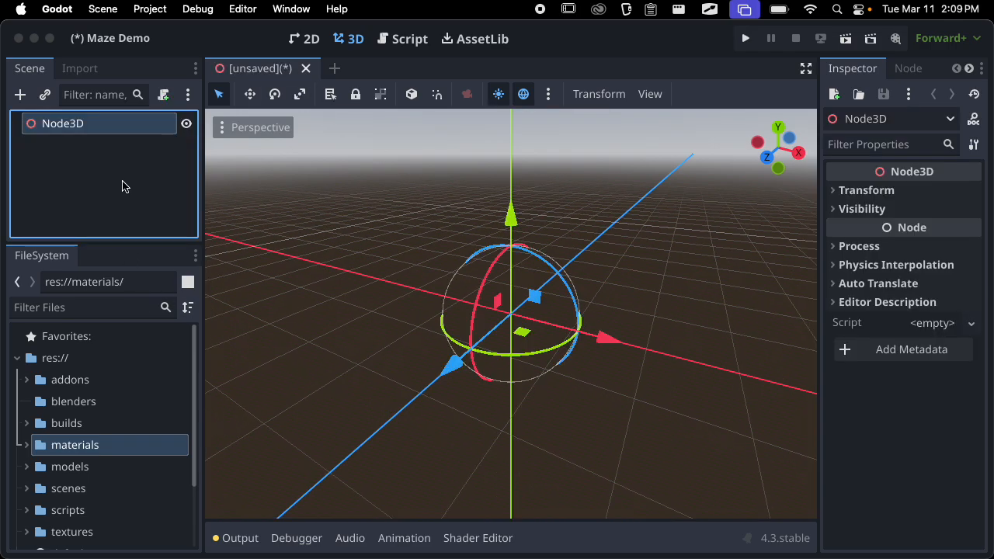
{"action": "double_click", "coordinate": [84, 129]}
{"action": "type", "text": "lighting example"}
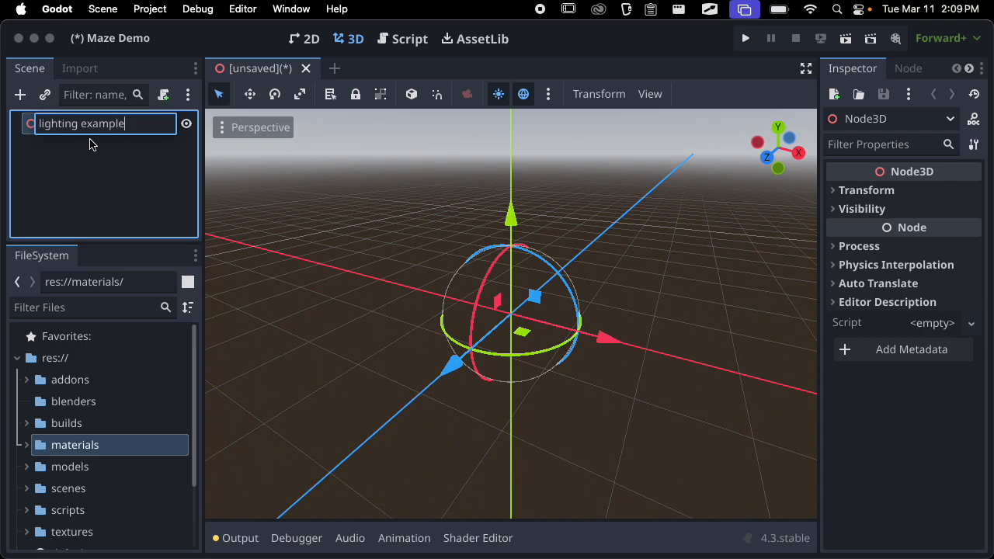
{"action": "key", "text": "Return"}
Save the new scene as lighting_example.tscn in the scenes folder
{"action": "key", "text": "super+s"}
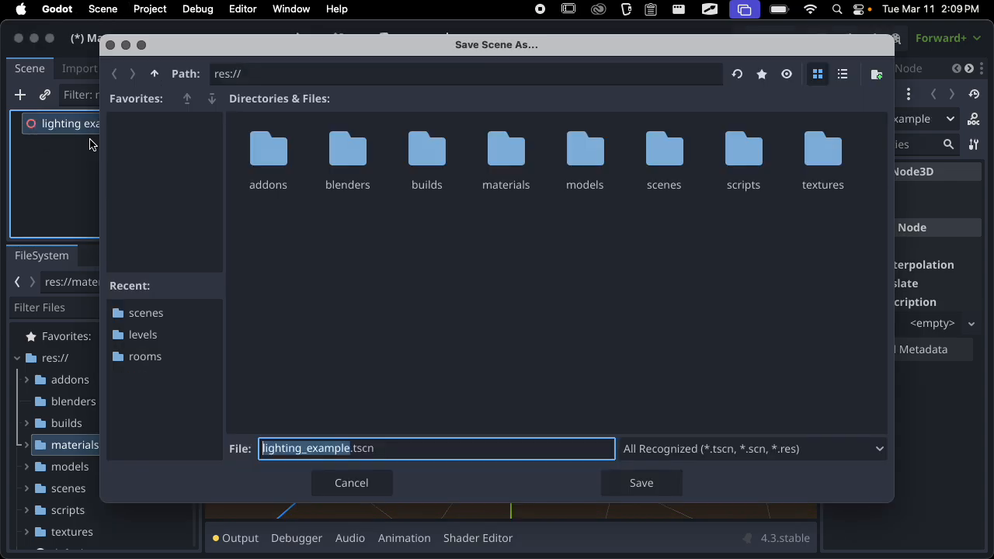
{"action": "double_click", "coordinate": [679, 148]}
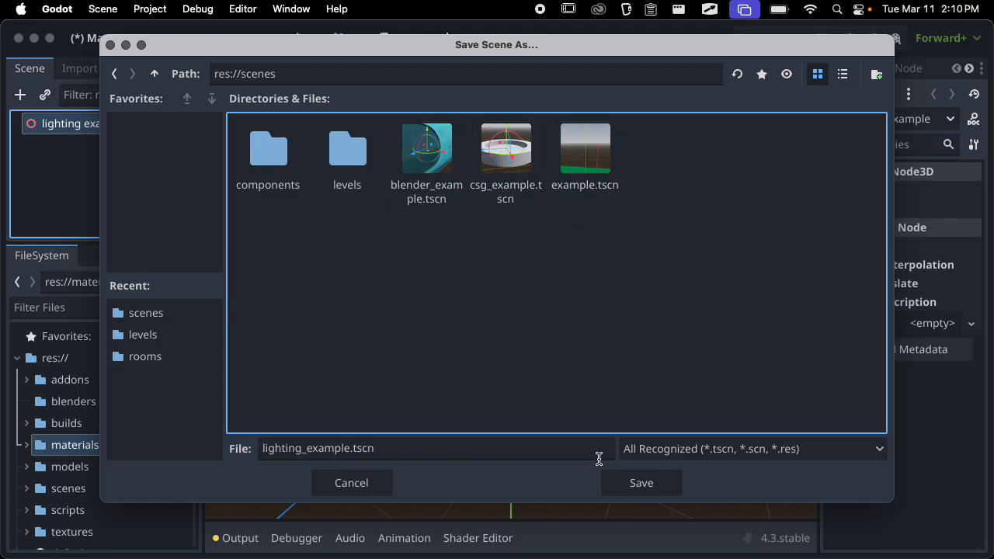
{"action": "left_click", "coordinate": [630, 483]}
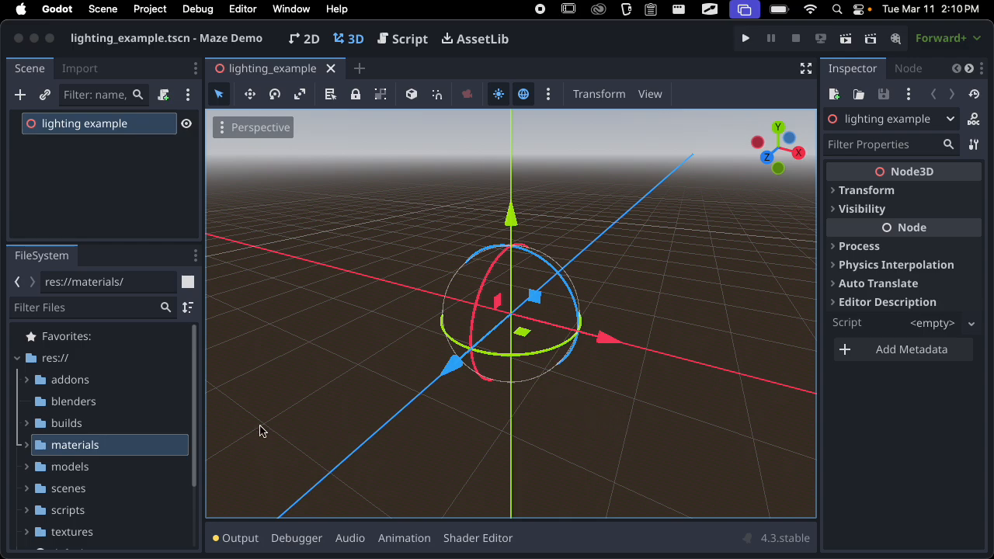
Instantiate scenes/components/rooms/1_door_room.tscn as a child of the lighting example root
{"action": "left_click_drag", "start_coordinate": [118, 243], "coordinate": [125, 208]}
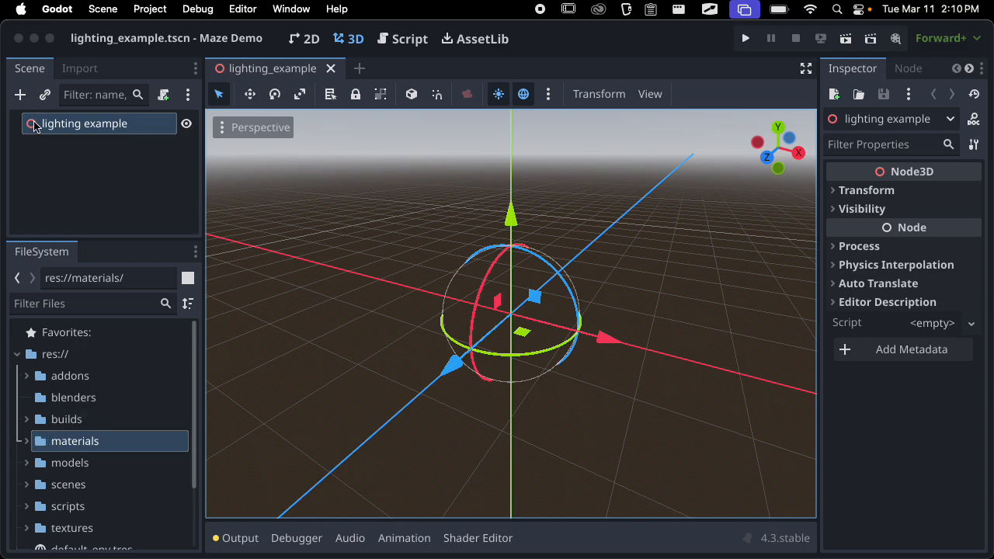
{"action": "left_click", "coordinate": [45, 94]}
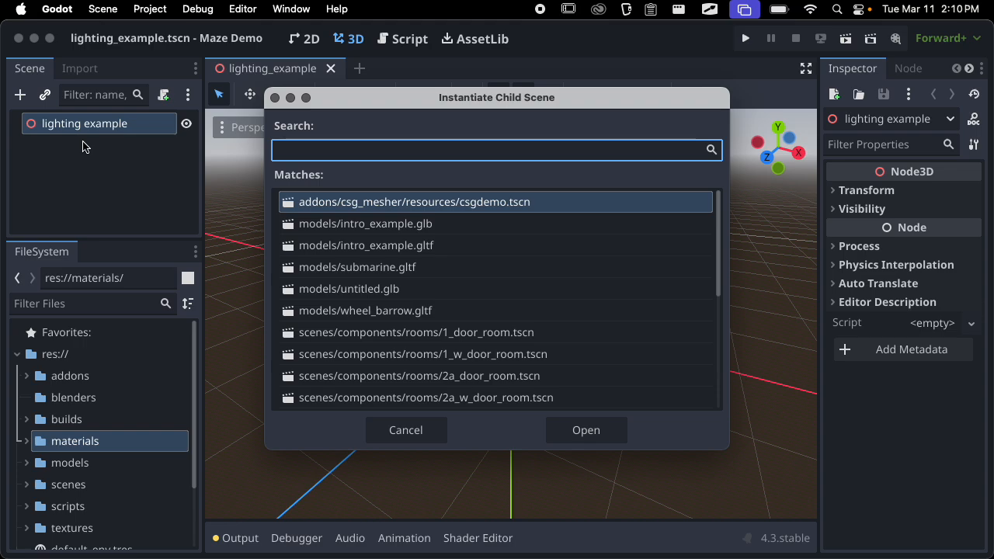
{"action": "key", "text": "Down"}
{"action": "key", "text": "Down"}
{"action": "key", "text": "Down"}
{"action": "key", "text": "Down"}
{"action": "key", "text": "Down"}
{"action": "key", "text": "Down"}
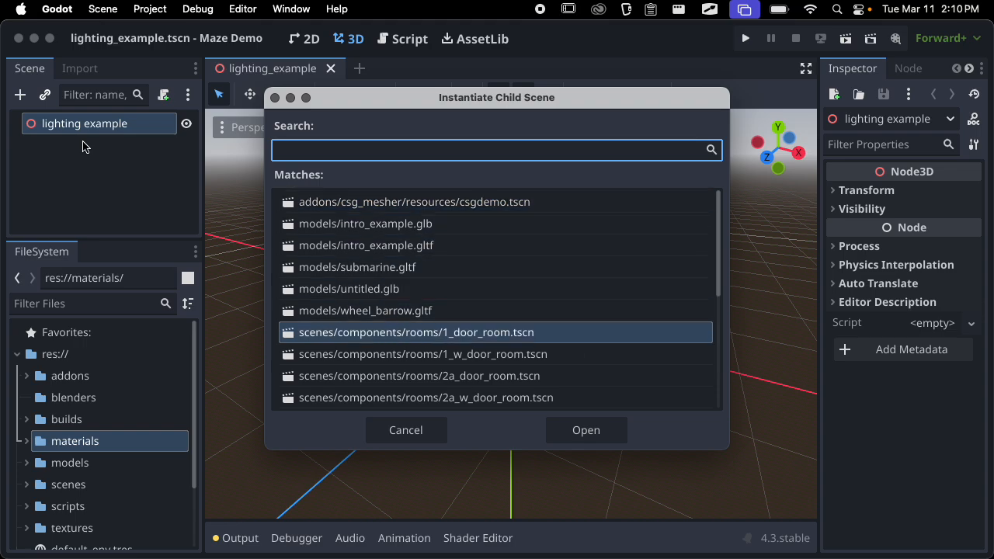
{"action": "key", "text": "Down"}
{"action": "key", "text": "Down"}
{"action": "key", "text": "Down"}
{"action": "key", "text": "Down"}
{"action": "key", "text": "Down"}
{"action": "key", "text": "Down"}
{"action": "key", "text": "Down"}
{"action": "key", "text": "Down"}
{"action": "key", "text": "Down"}
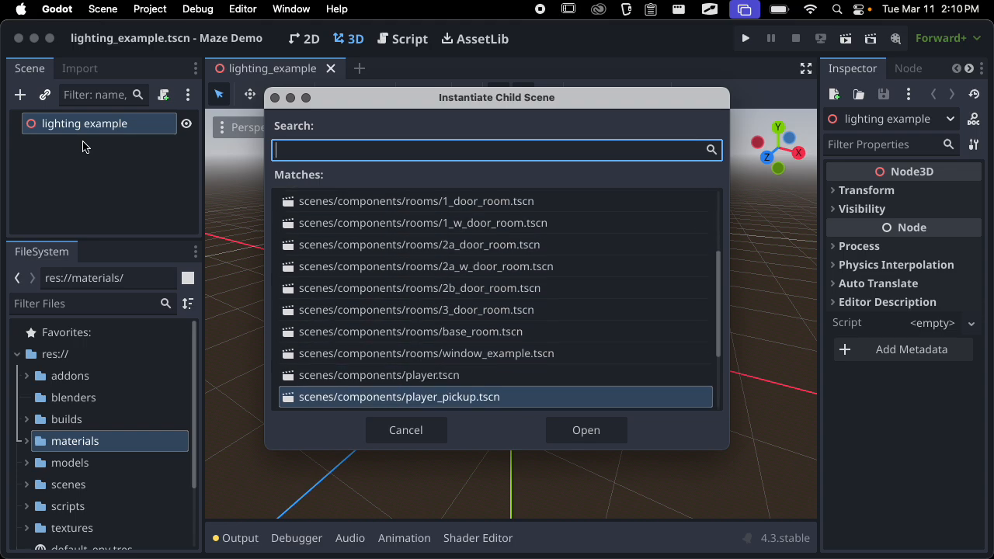
{"action": "key", "text": "Up"}
{"action": "key", "text": "Up"}
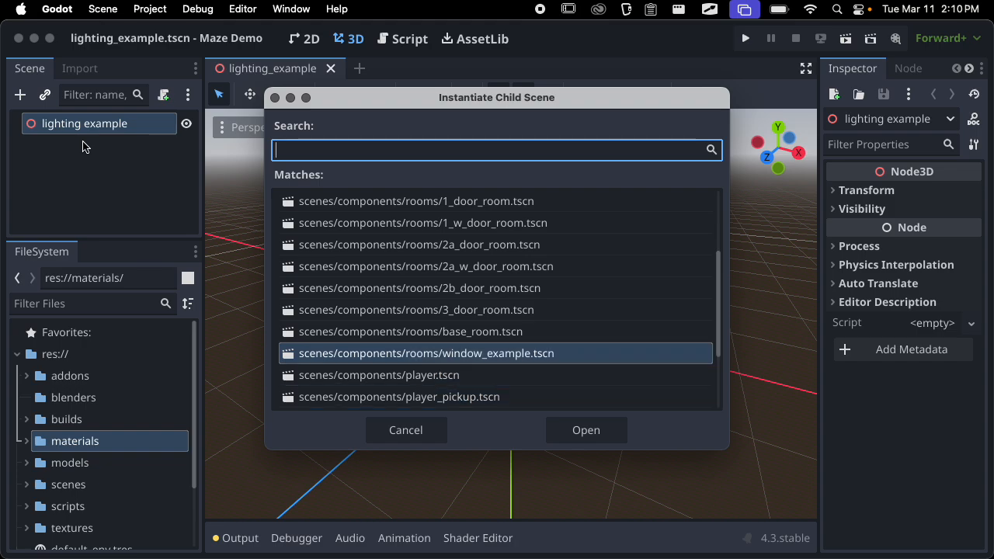
{"action": "key", "text": "Up"}
{"action": "key", "text": "Up"}
{"action": "key", "text": "Up"}
{"action": "key", "text": "Up"}
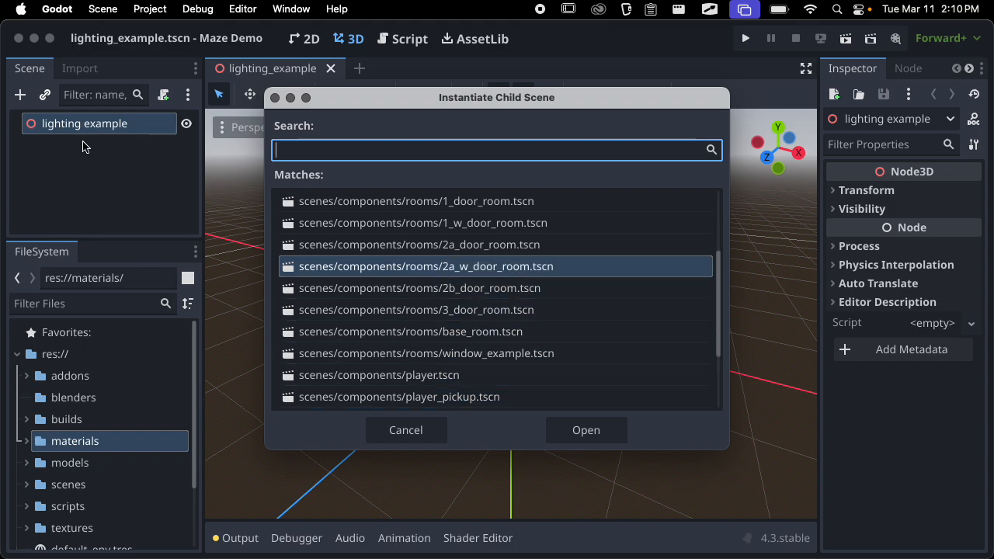
{"action": "key", "text": "Up"}
{"action": "key", "text": "Up"}
{"action": "key", "text": "Up"}
{"action": "key", "text": "Return"}
Instantiate scenes/components/player.tscn as a child of the lighting example root node
{"action": "scroll", "coordinate": [446, 280], "scroll_direction": "down", "scroll_amount": 10}
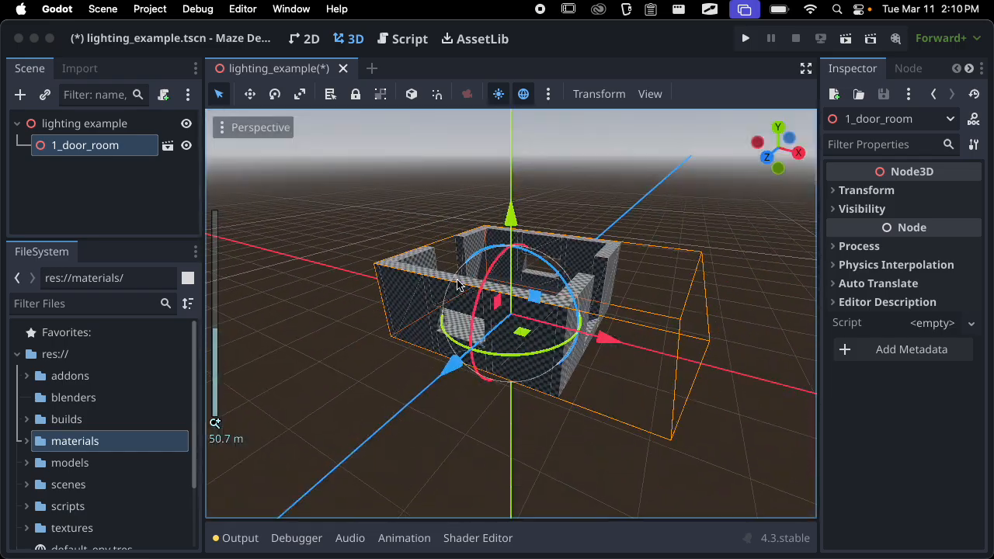
{"action": "scroll", "coordinate": [457, 285], "scroll_direction": "up", "scroll_amount": 6}
{"action": "middle_click_drag", "start_coordinate": [458, 285], "coordinate": [619, 246]}
{"action": "scroll", "coordinate": [393, 326], "scroll_direction": "up", "scroll_amount": 5}
{"action": "left_click", "coordinate": [74, 124]}
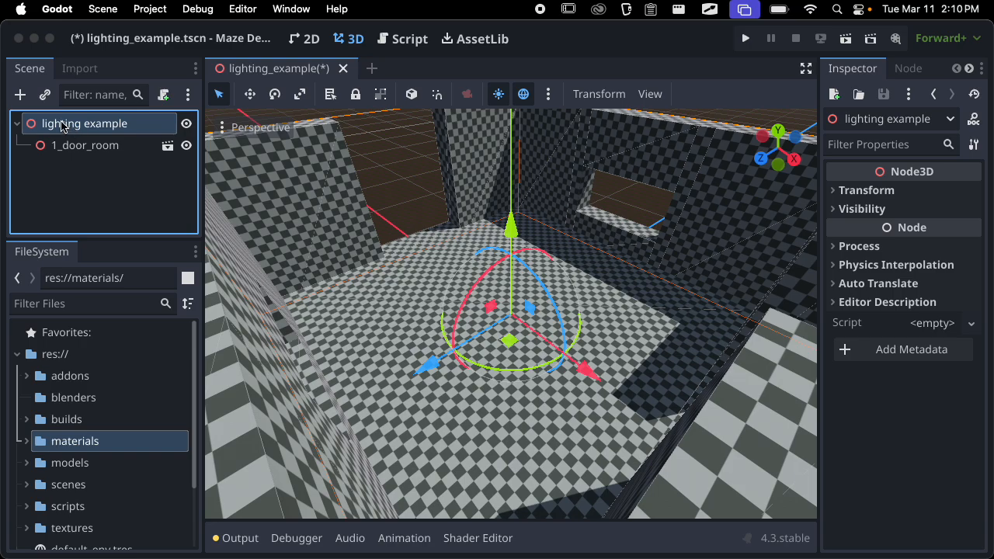
{"action": "left_click", "coordinate": [44, 95]}
{"action": "type", "text": "player"}
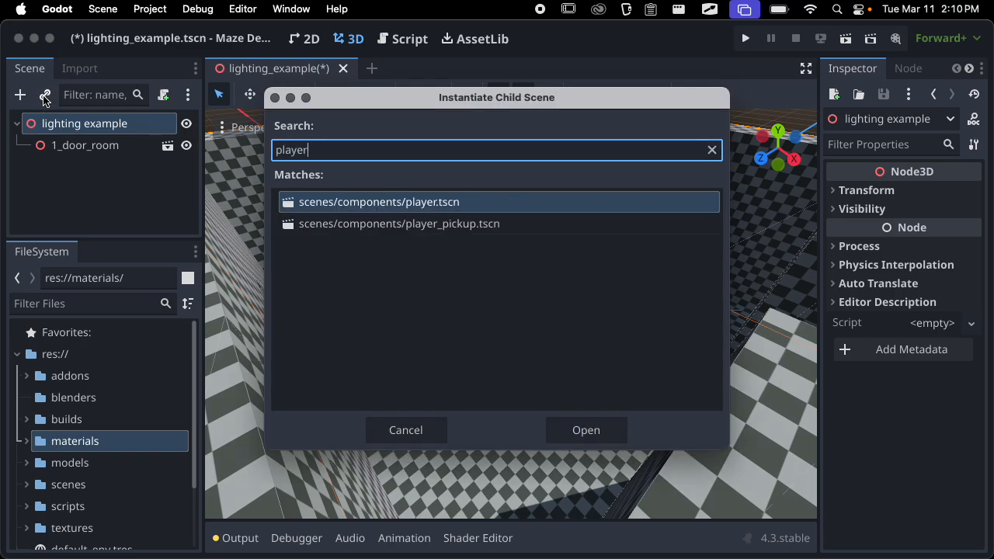
{"action": "key", "text": "Return"}
Raise the Player about 3.8 m along the Y axis above the room floor and save the scene
{"action": "middle_click_drag", "start_coordinate": [632, 502], "coordinate": [472, 395]}
{"action": "left_click_drag", "start_coordinate": [515, 214], "coordinate": [514, 158]}
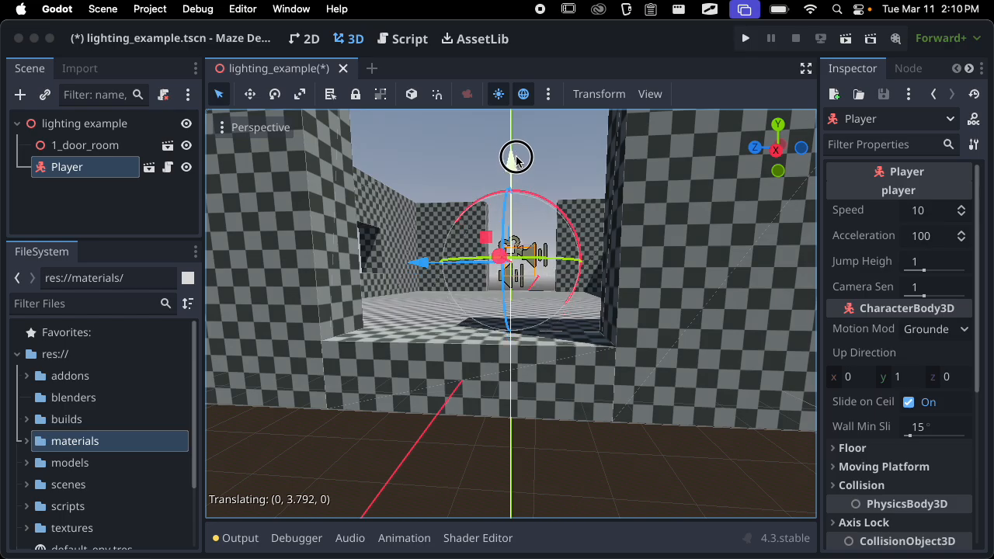
{"action": "middle_click_drag", "start_coordinate": [516, 318], "coordinate": [694, 390]}
{"action": "scroll", "coordinate": [301, 397], "scroll_direction": "up", "scroll_amount": 2}
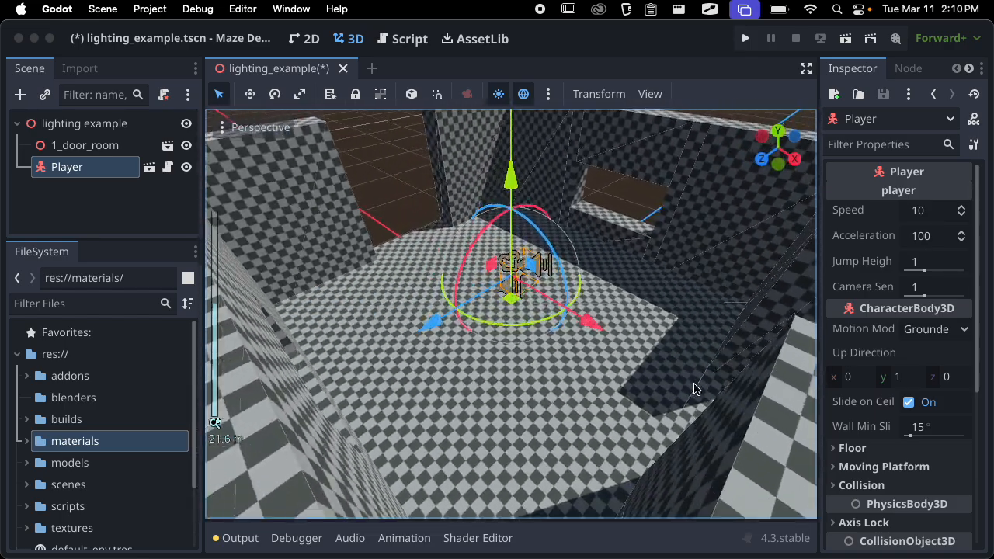
{"action": "scroll", "coordinate": [583, 362], "scroll_direction": "up", "scroll_amount": 6}
{"action": "middle_click_drag", "start_coordinate": [583, 362], "coordinate": [481, 330]}
{"action": "key", "text": "super+s"}
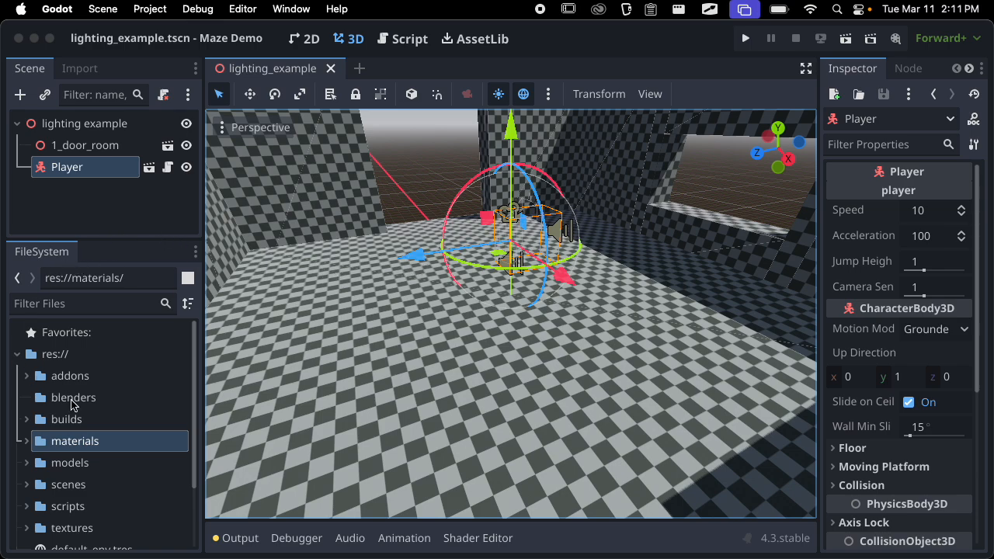
Place the intro_example.glb chair from the models folder on the room floor near the player
{"action": "left_click", "coordinate": [27, 461]}
{"action": "scroll", "coordinate": [93, 424], "scroll_direction": "down", "scroll_amount": 5}
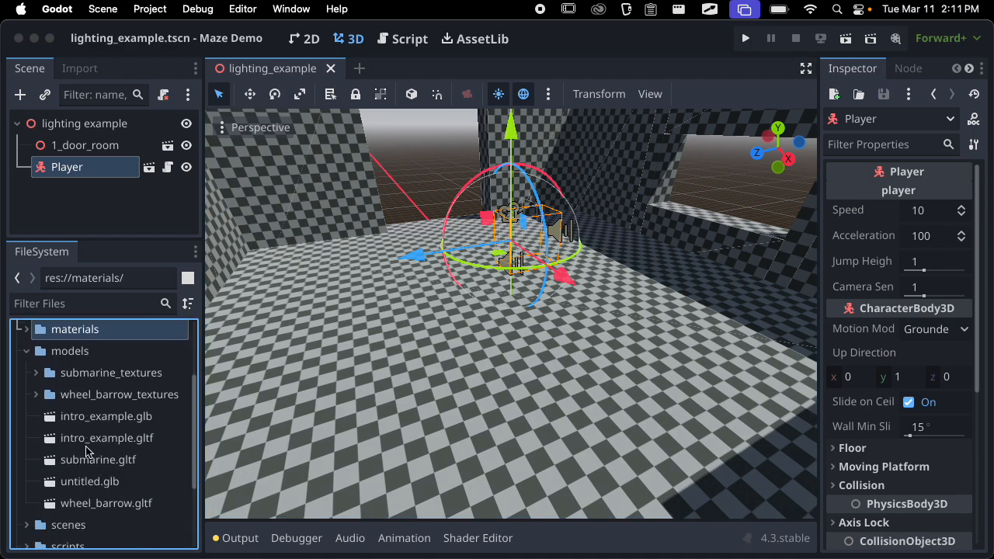
{"action": "left_click_drag", "start_coordinate": [90, 419], "coordinate": [403, 332]}
{"action": "middle_click_drag", "start_coordinate": [403, 333], "coordinate": [282, 345]}
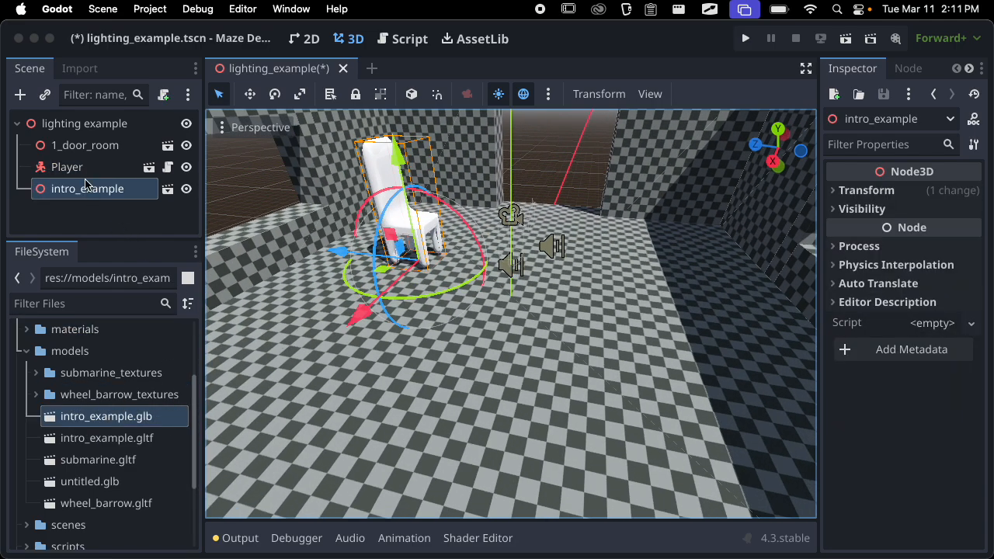
Enable Editable Children on the intro_example instance and hide its chair_collider mesh
{"action": "left_click", "coordinate": [90, 147]}
{"action": "left_click", "coordinate": [81, 186]}
{"action": "right_click", "coordinate": [80, 191]}
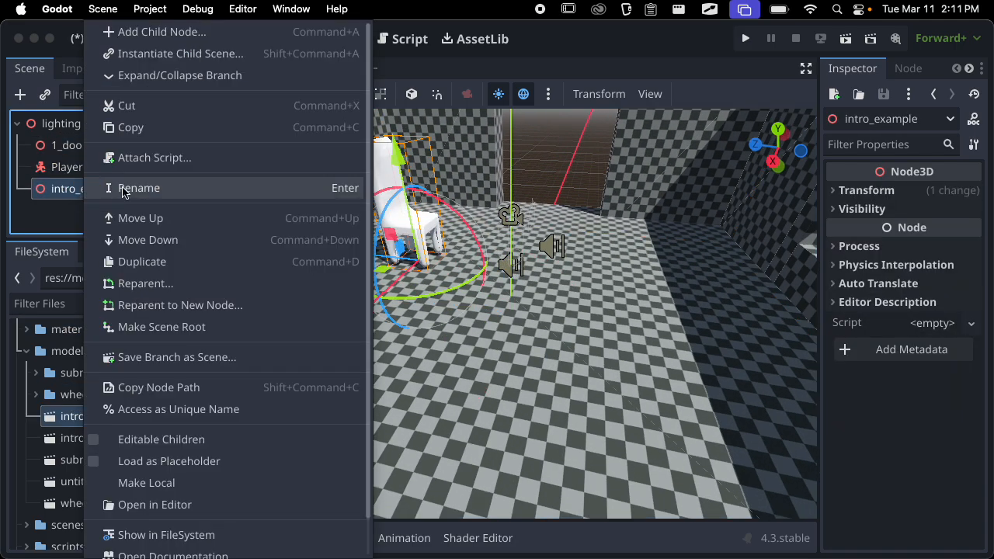
{"action": "left_click", "coordinate": [155, 440]}
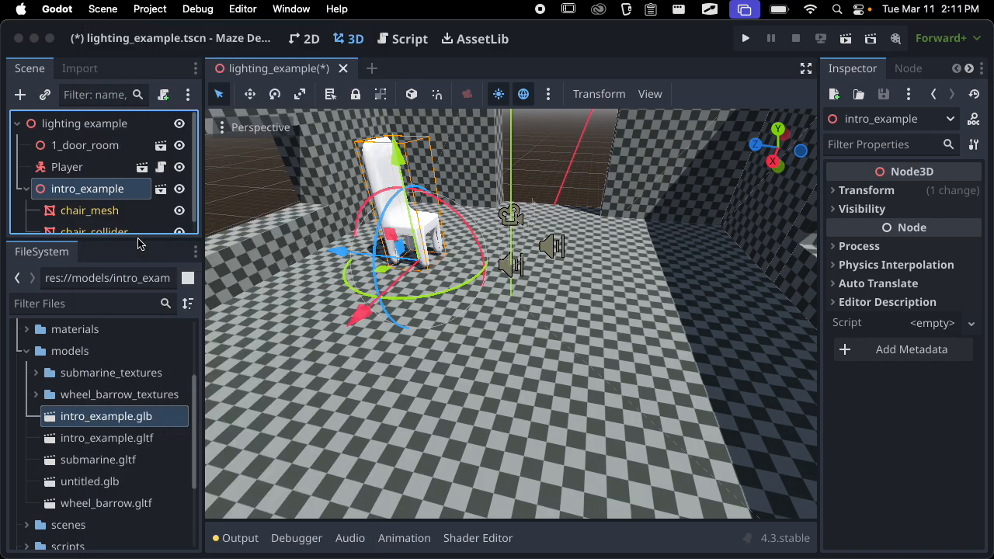
{"action": "left_click_drag", "start_coordinate": [105, 246], "coordinate": [124, 365]}
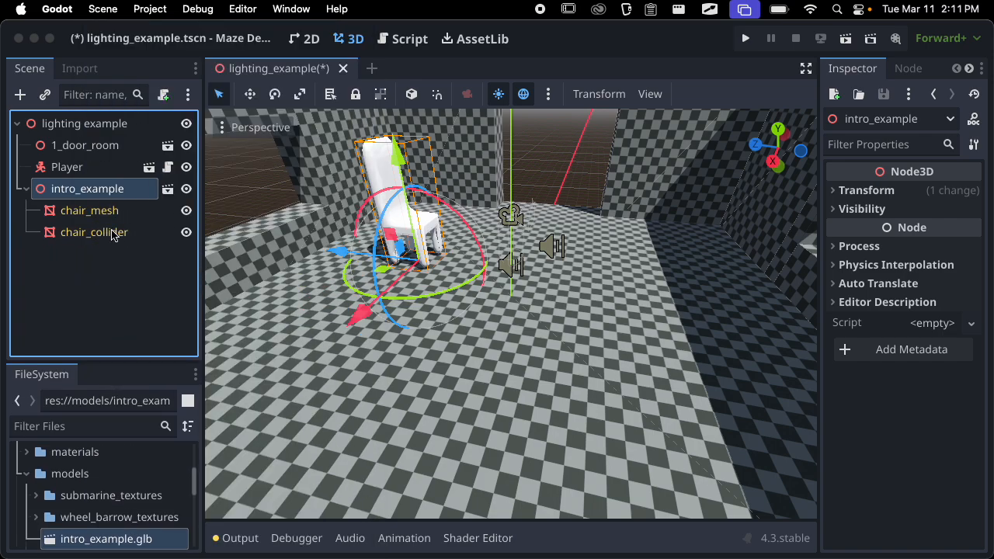
{"action": "left_click", "coordinate": [187, 232]}
Check the chair without its collider mesh, collapse the intro_example branch and save the scene
{"action": "scroll", "coordinate": [466, 235], "scroll_direction": "up", "scroll_amount": 5}
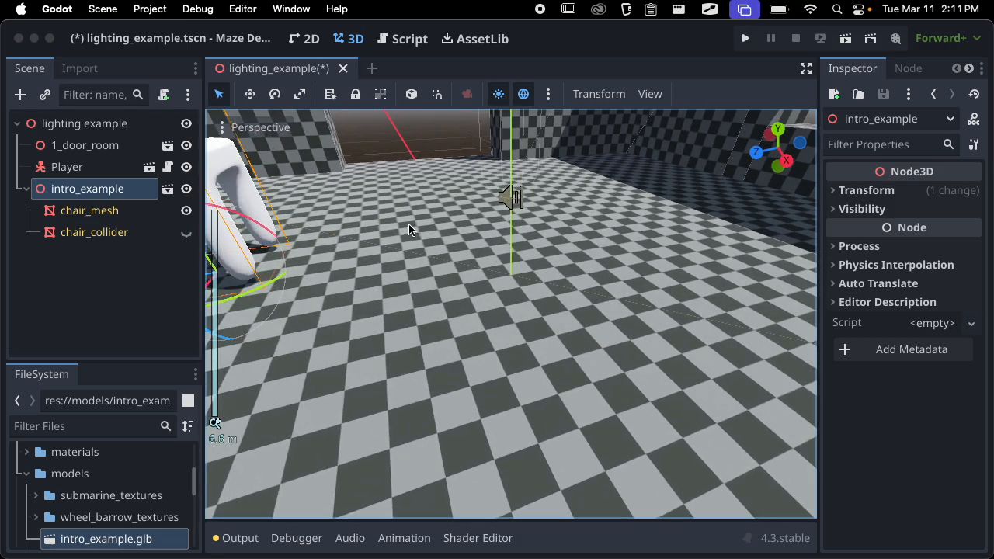
{"action": "middle_click_drag", "start_coordinate": [344, 231], "coordinate": [438, 255], "text": "shift"}
{"action": "scroll", "coordinate": [588, 306], "scroll_direction": "down", "scroll_amount": 5}
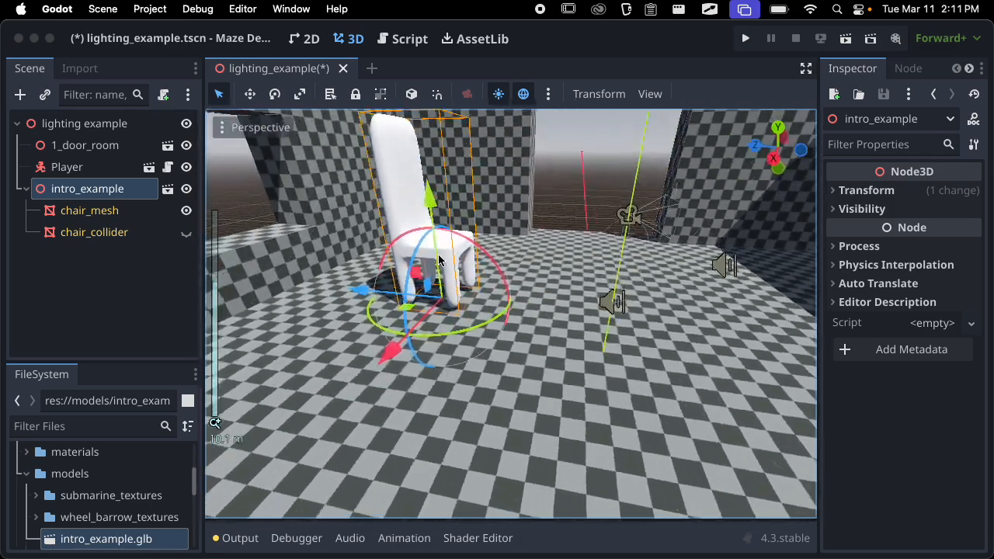
{"action": "scroll", "coordinate": [438, 259], "scroll_direction": "down", "scroll_amount": 1}
{"action": "scroll", "coordinate": [436, 250], "scroll_direction": "down", "scroll_amount": 1}
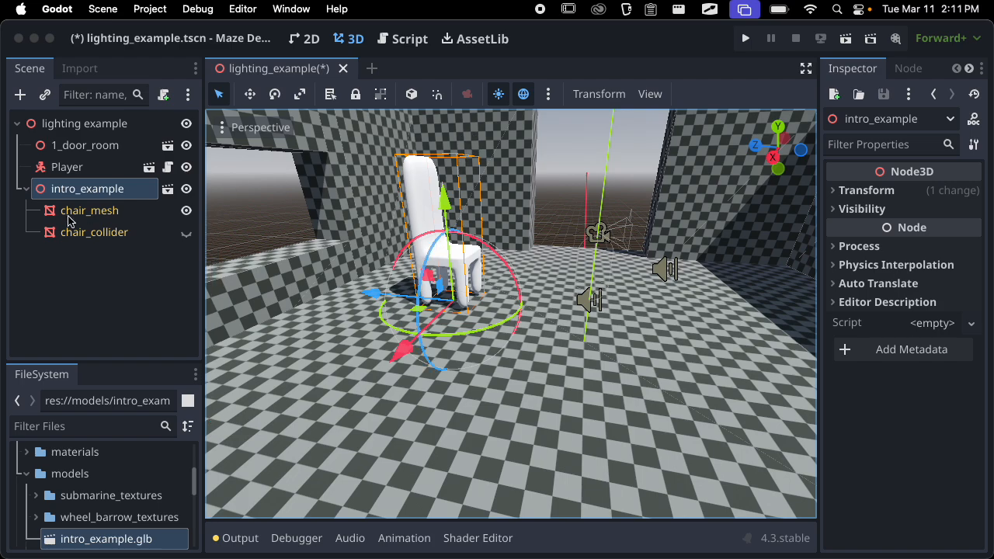
{"action": "left_click", "coordinate": [26, 189]}
{"action": "key", "text": "super+s"}
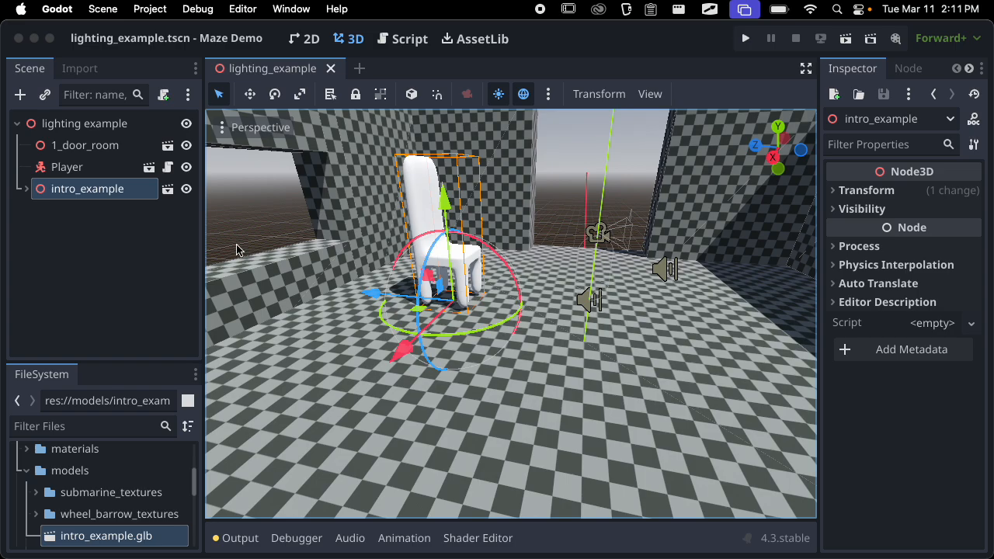
Turn off both the preview sunlight and the preview environment in the 3D viewport
{"action": "scroll", "coordinate": [516, 243], "scroll_direction": "down", "scroll_amount": 10}
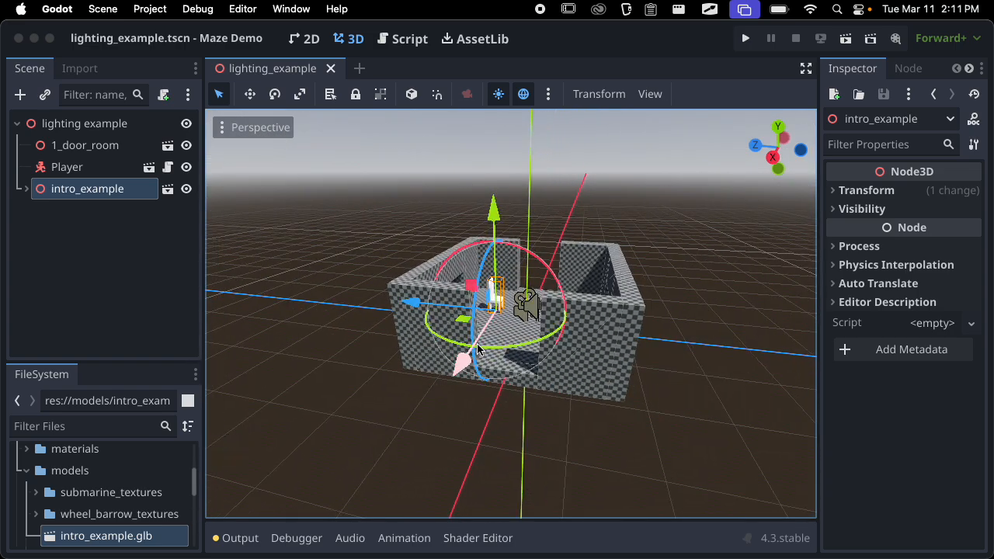
{"action": "middle_click_drag", "start_coordinate": [501, 297], "coordinate": [396, 310]}
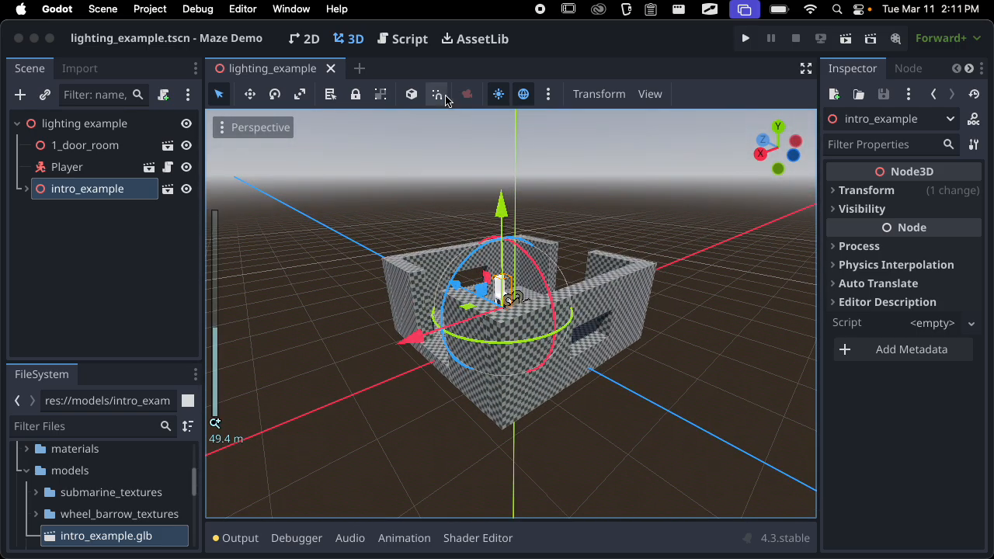
{"action": "left_click", "coordinate": [499, 94]}
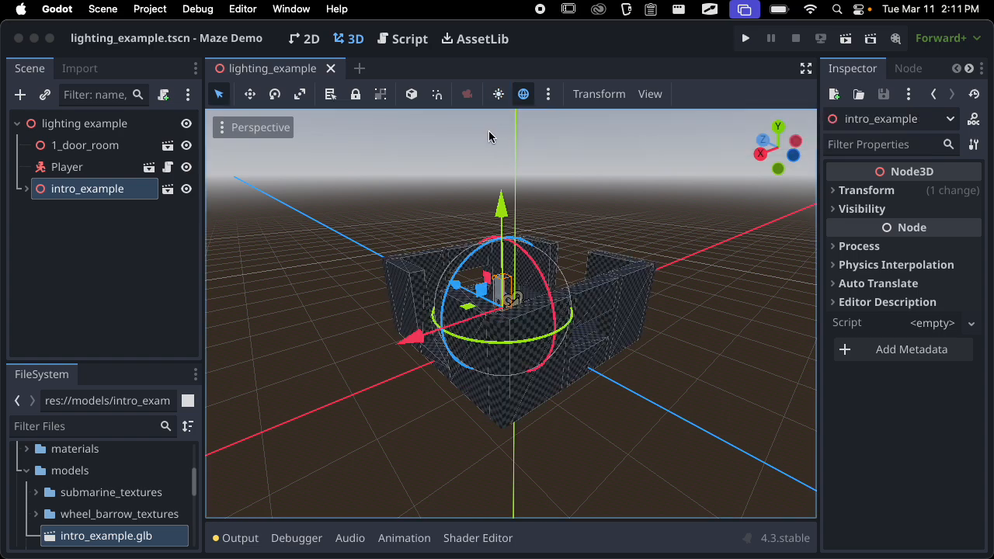
{"action": "left_click", "coordinate": [500, 94]}
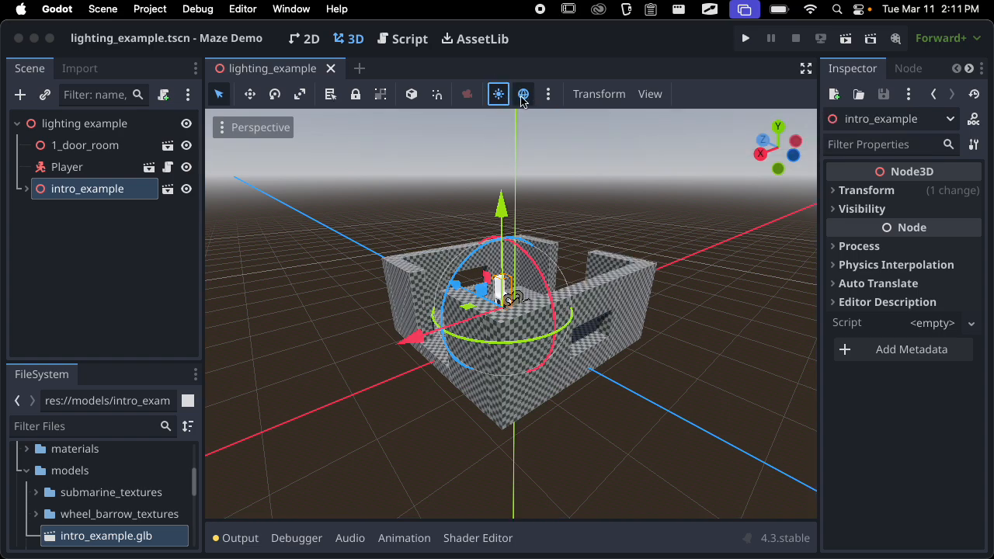
{"action": "left_click", "coordinate": [522, 94]}
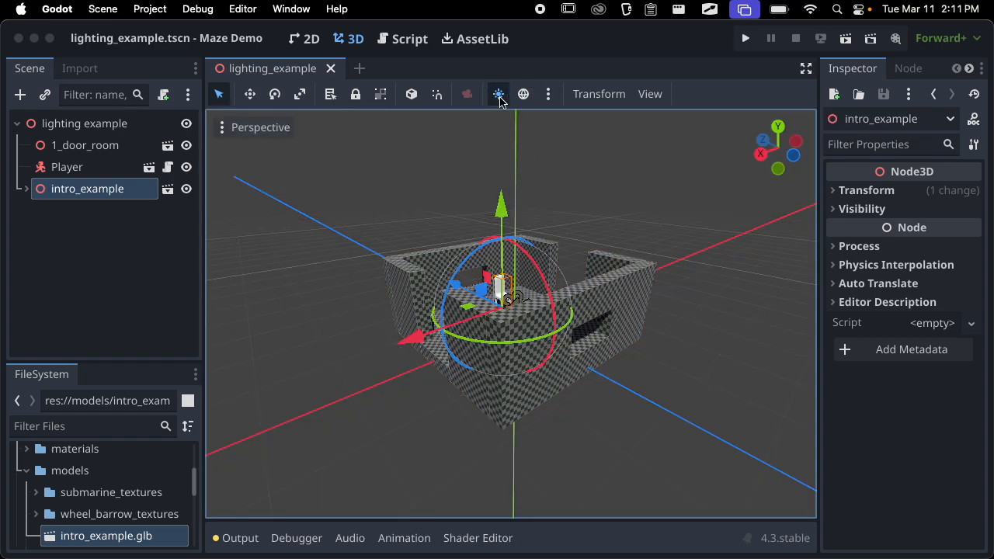
{"action": "left_click", "coordinate": [501, 100]}
Run the current scene and walk the player around the room to examine it and the chair without lighting
{"action": "scroll", "coordinate": [536, 288], "scroll_direction": "up", "scroll_amount": 8}
{"action": "middle_click_drag", "start_coordinate": [535, 287], "coordinate": [377, 278]}
{"action": "scroll", "coordinate": [595, 314], "scroll_direction": "up", "scroll_amount": 8}
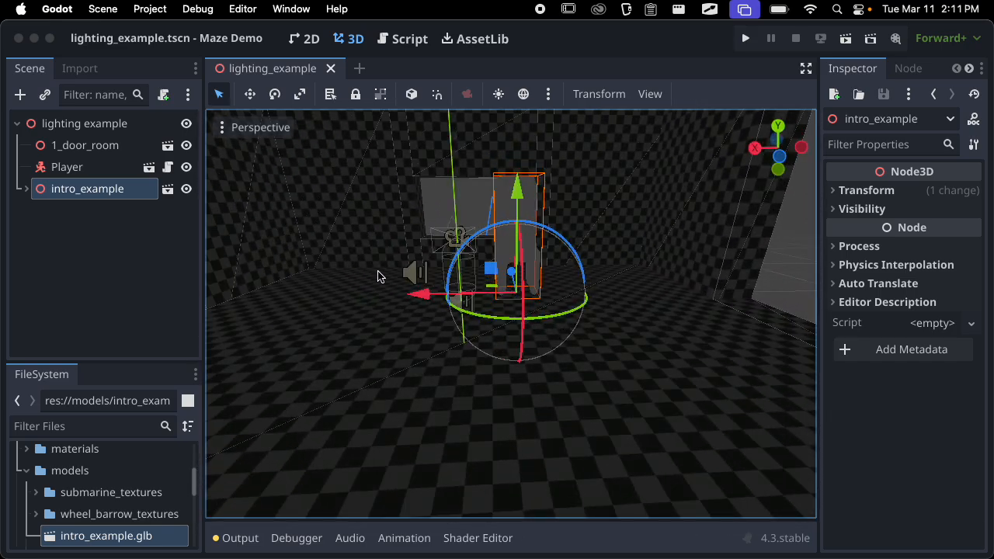
{"action": "left_click", "coordinate": [845, 38]}
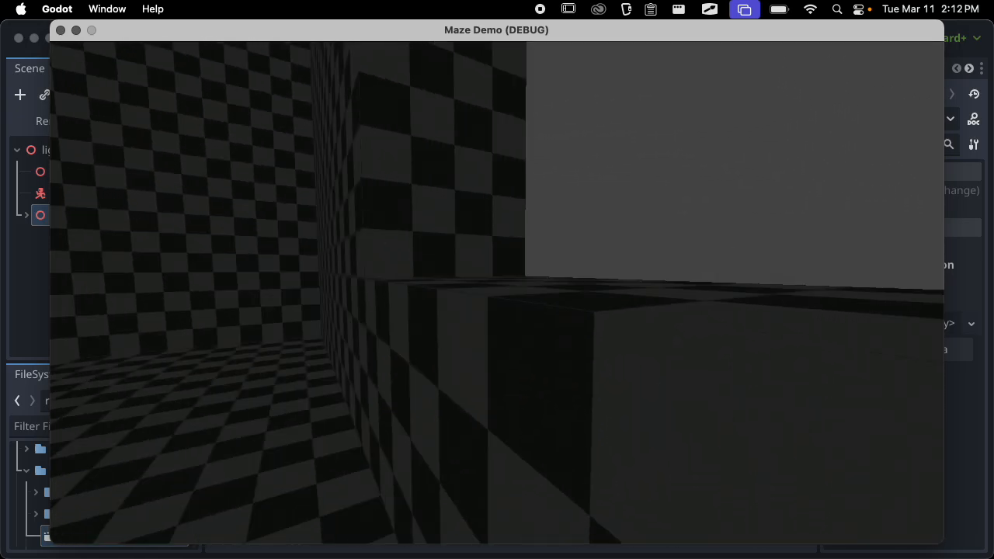
{"action": "key", "text": "w"}
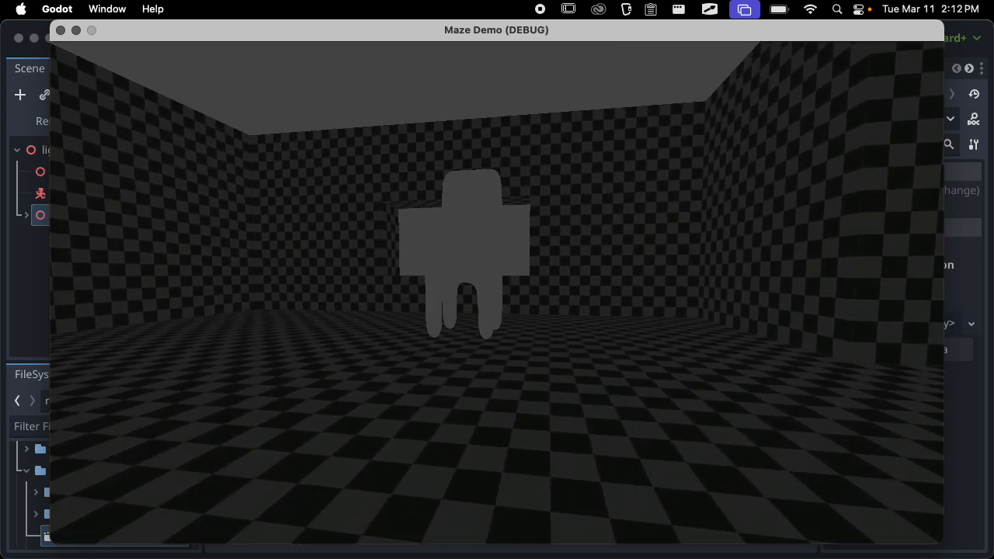
Walk the player around the chair to examine it from several sides, quit the running scene and close the output log
{"action": "key", "text": "a"}
{"action": "key", "text": "s"}
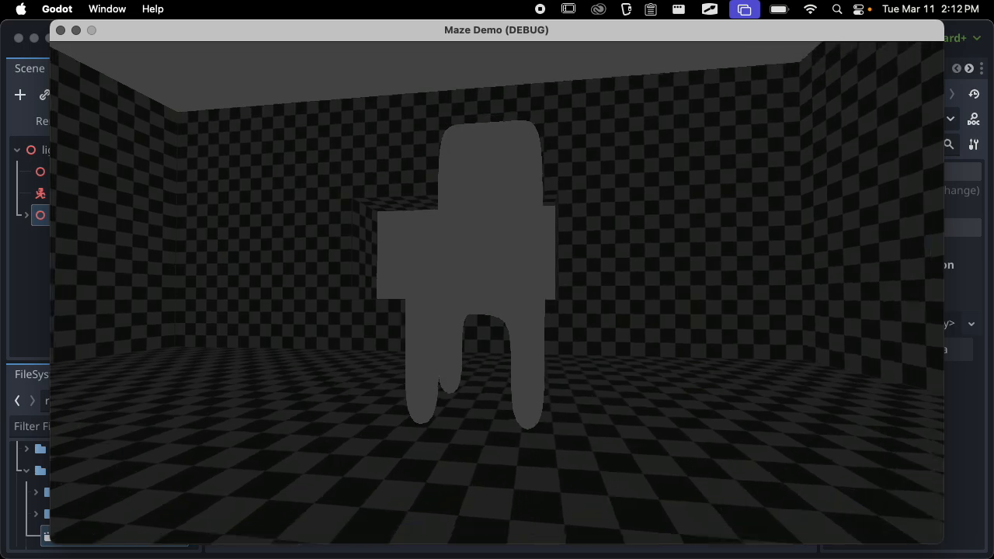
{"action": "key", "text": "a"}
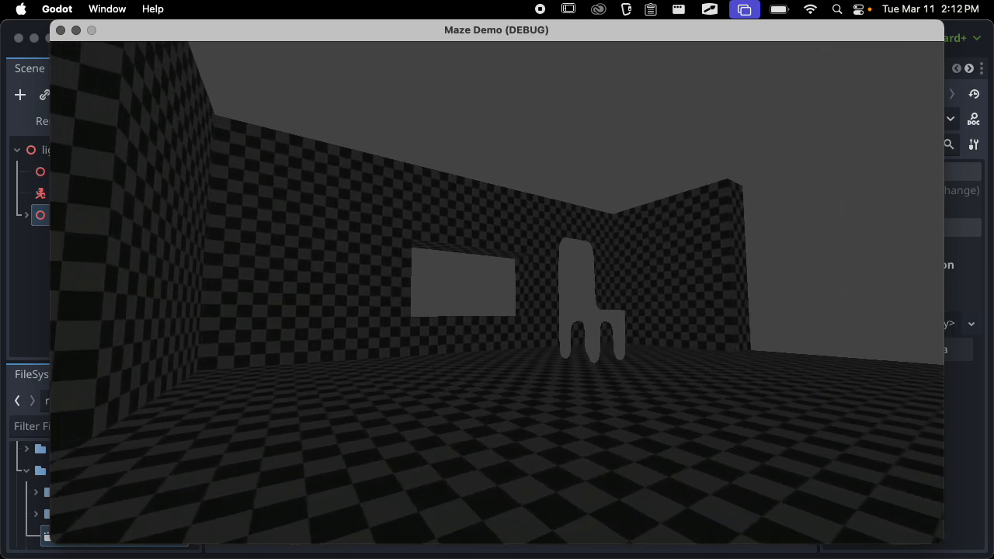
{"action": "key", "text": "w"}
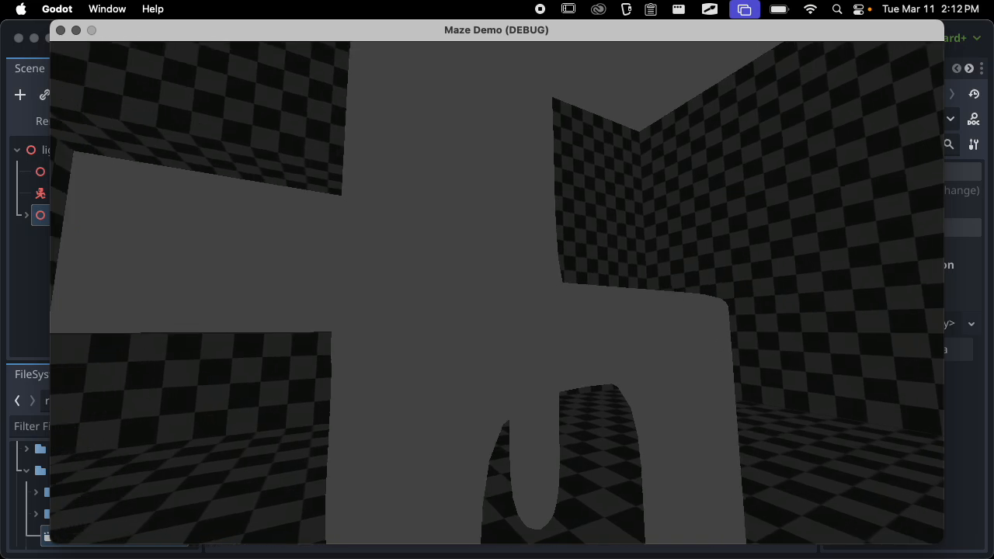
{"action": "key", "text": "s"}
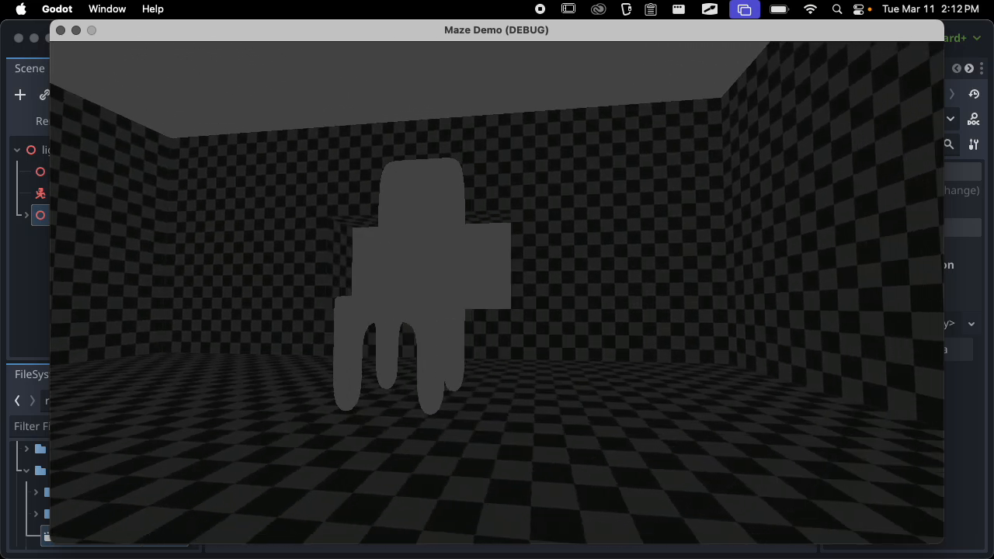
{"action": "key", "text": "a"}
{"action": "key", "text": "w"}
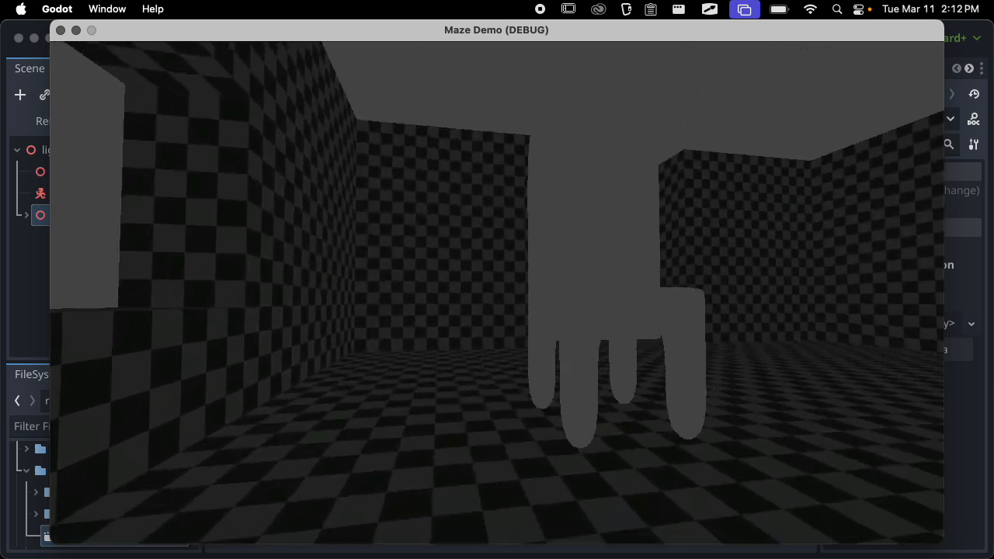
{"action": "key", "text": "s"}
{"action": "key", "text": "d"}
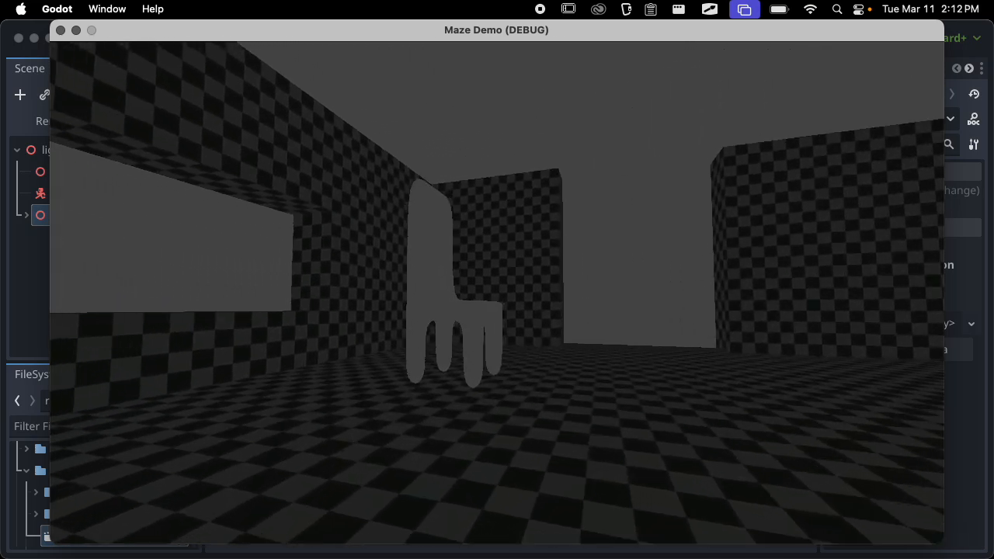
{"action": "key", "text": "w"}
{"action": "key", "text": "d"}
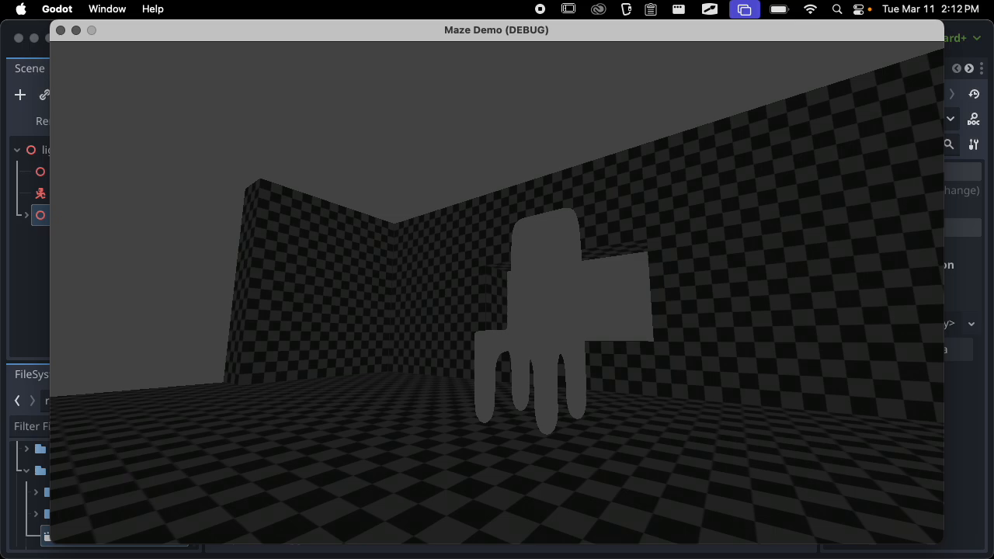
{"action": "key", "text": "Escape"}
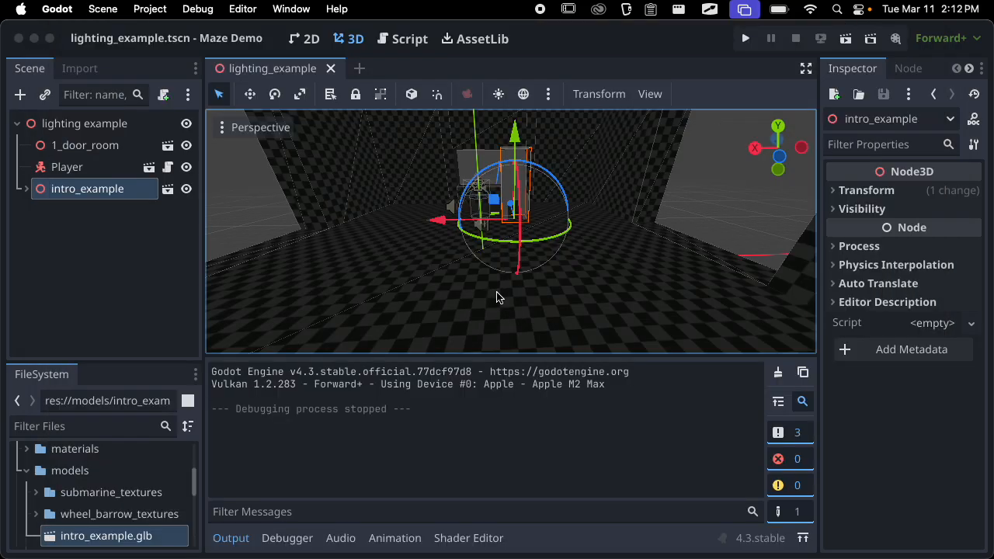
{"action": "left_click", "coordinate": [233, 537]}
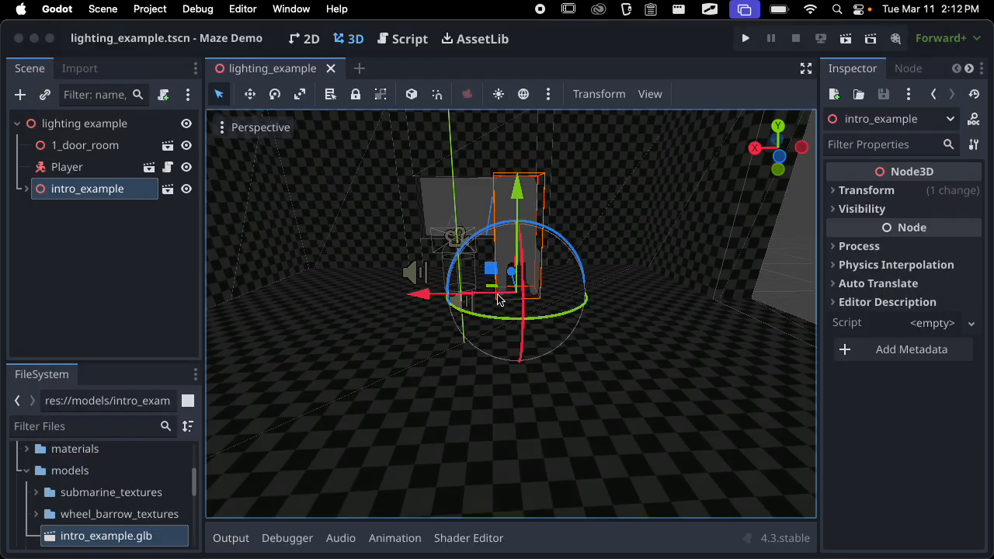
Turn on both the preview sunlight and the preview environment and look over the lit room and chair
{"action": "left_click", "coordinate": [498, 94]}
{"action": "left_click", "coordinate": [529, 95]}
{"action": "scroll", "coordinate": [513, 218], "scroll_direction": "down", "scroll_amount": 15}
{"action": "middle_click_drag", "start_coordinate": [512, 220], "coordinate": [696, 226]}
{"action": "scroll", "coordinate": [594, 219], "scroll_direction": "up", "scroll_amount": 12}
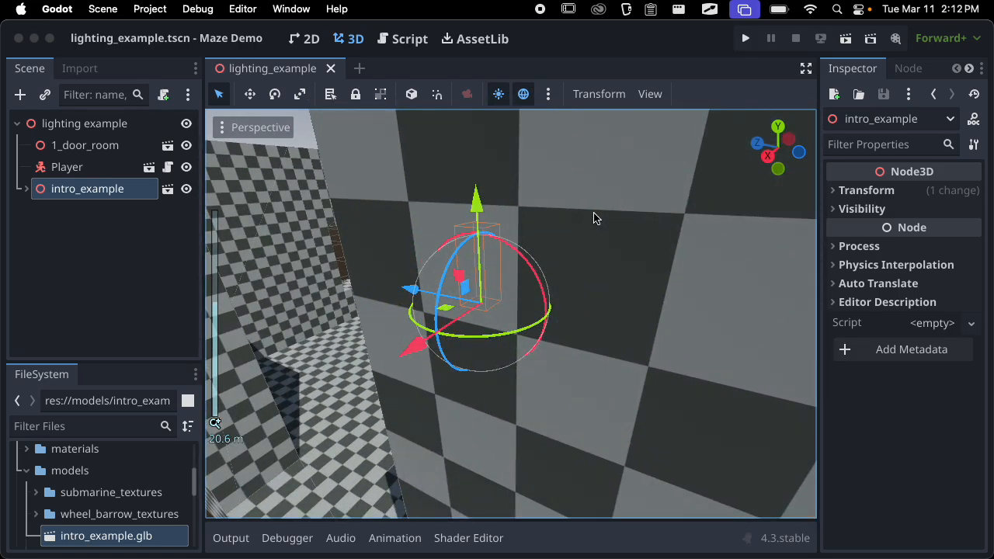
{"action": "middle_click_drag", "start_coordinate": [563, 235], "coordinate": [630, 248]}
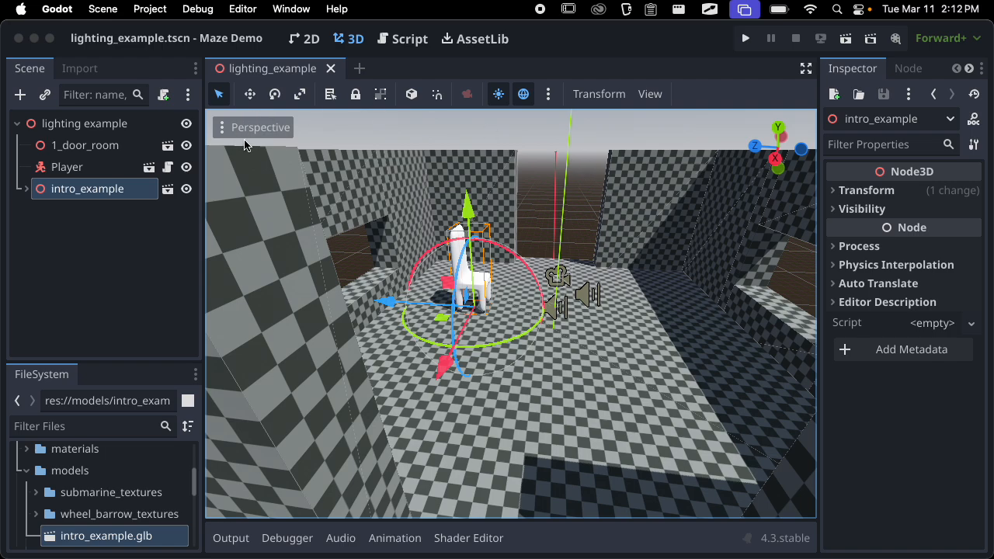
{"action": "left_click_drag", "start_coordinate": [201, 140], "coordinate": [191, 140]}
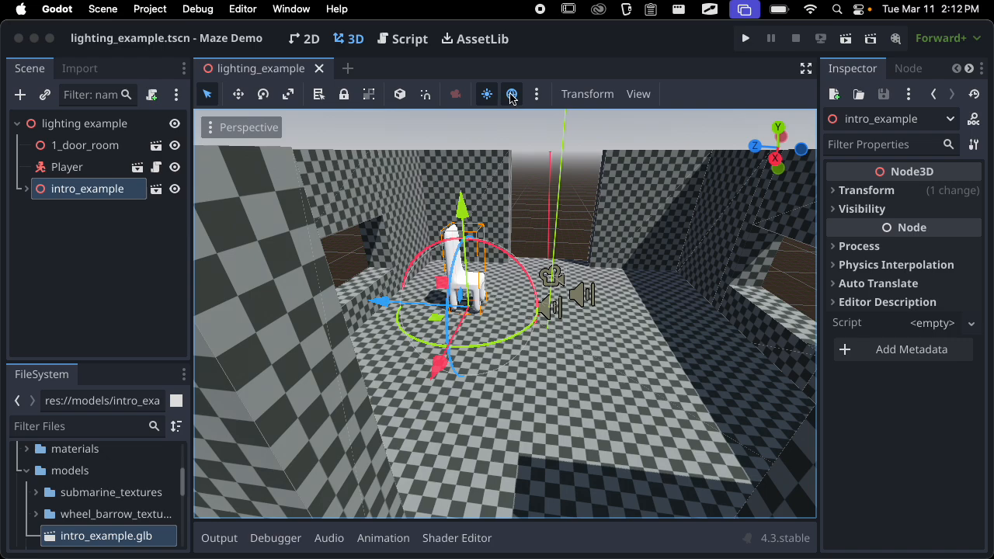
Examine the Preview Sun and Preview Environment settings and view the room they light
{"action": "left_click", "coordinate": [536, 95]}
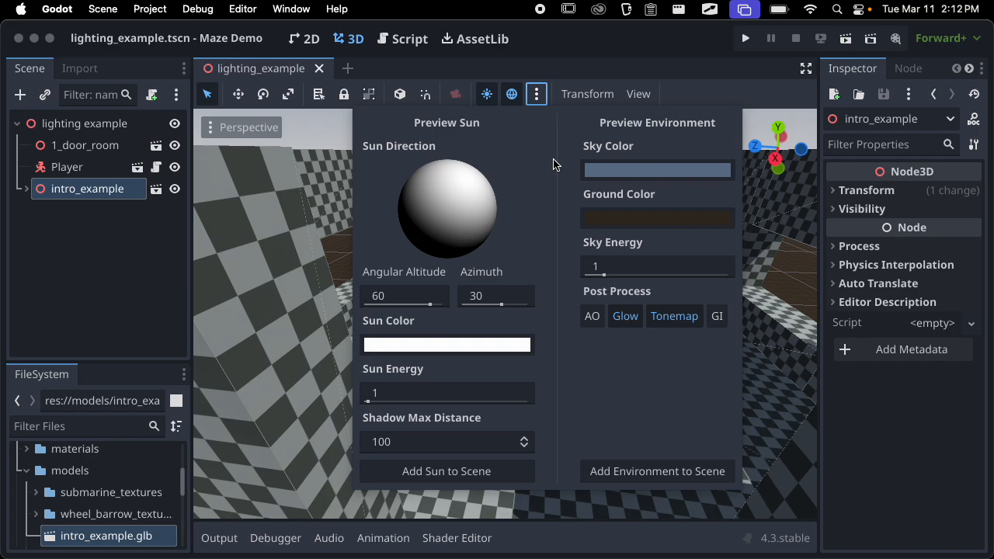
{"action": "left_click", "coordinate": [534, 92]}
{"action": "left_click", "coordinate": [534, 92]}
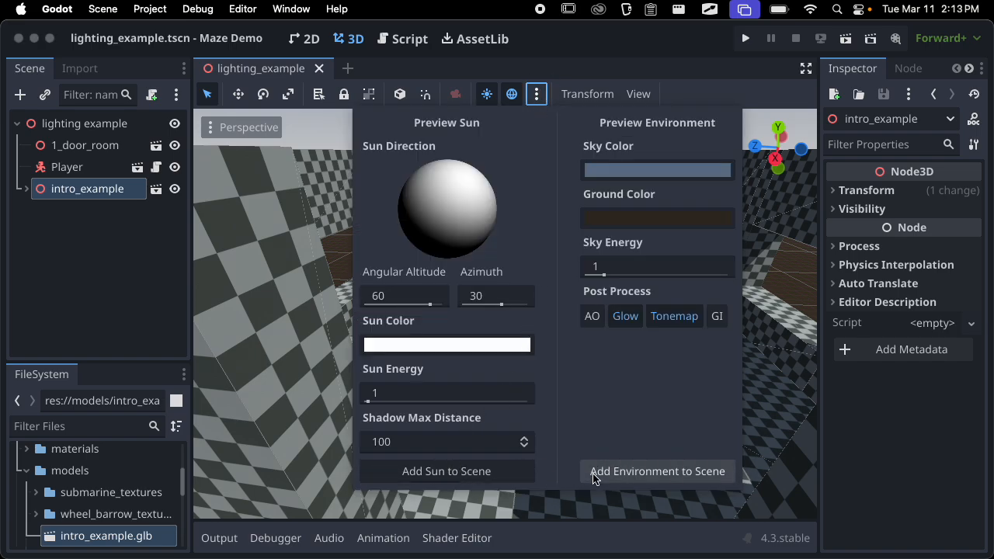
{"action": "left_click", "coordinate": [536, 94]}
{"action": "left_click", "coordinate": [537, 94]}
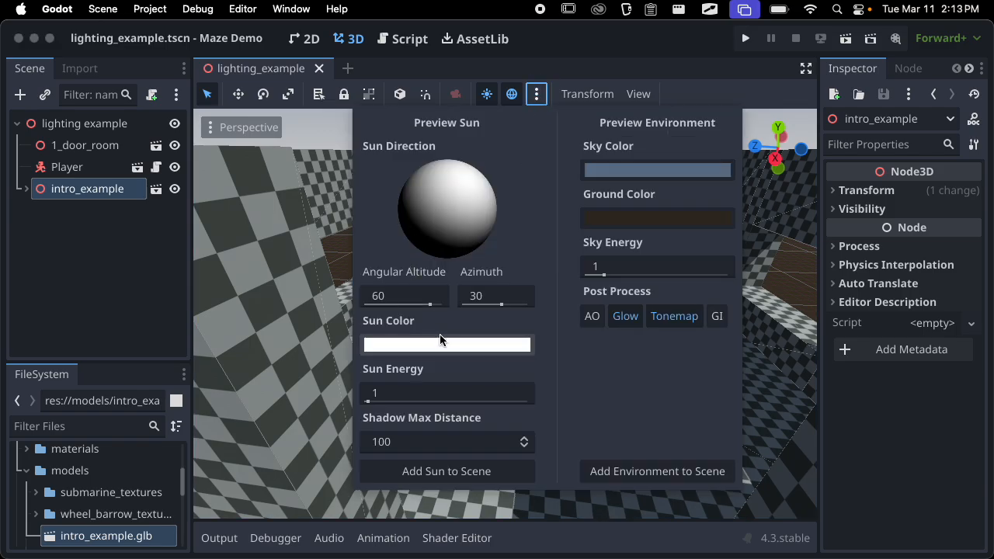
{"action": "left_click", "coordinate": [535, 91]}
{"action": "scroll", "coordinate": [617, 271], "scroll_direction": "down", "scroll_amount": 6}
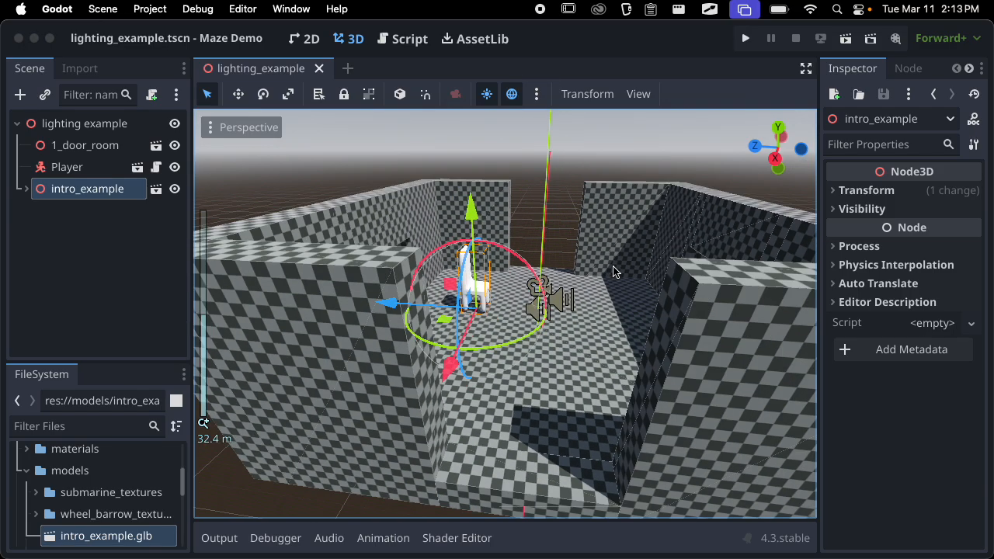
{"action": "scroll", "coordinate": [616, 271], "scroll_direction": "right", "scroll_amount": 6}
Add the preview environment to the scene as a WorldEnvironment node
{"action": "left_click", "coordinate": [536, 93]}
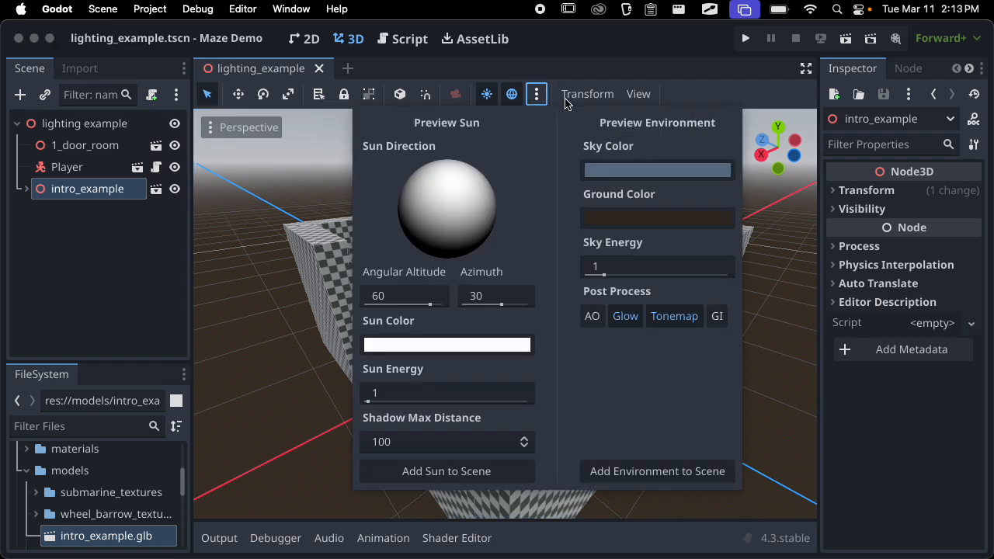
{"action": "left_click", "coordinate": [546, 93]}
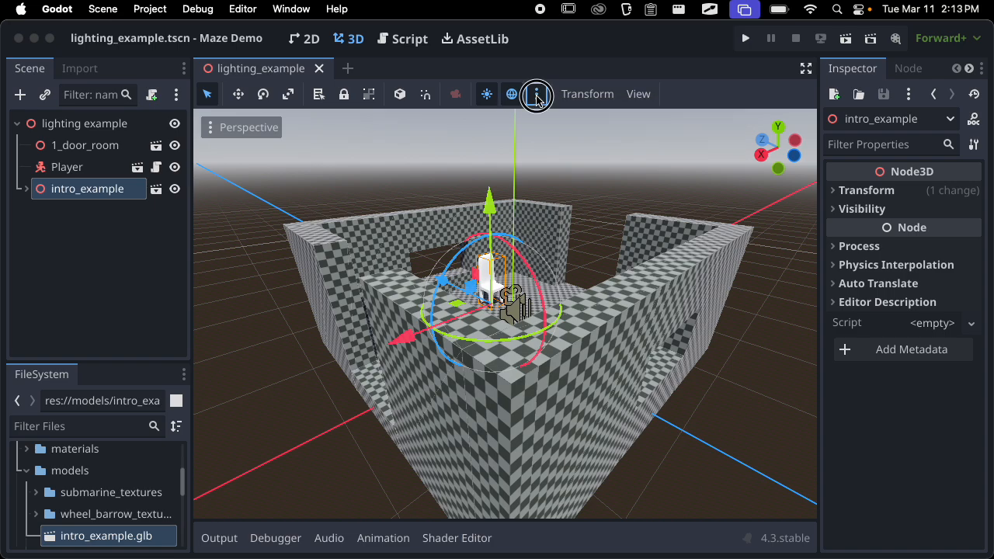
{"action": "left_click", "coordinate": [535, 94]}
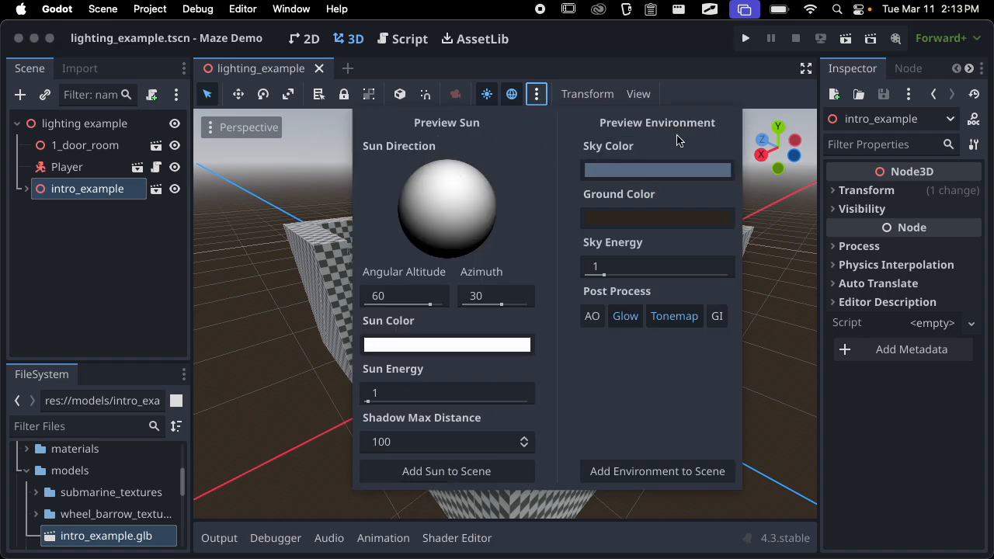
{"action": "left_click", "coordinate": [656, 470]}
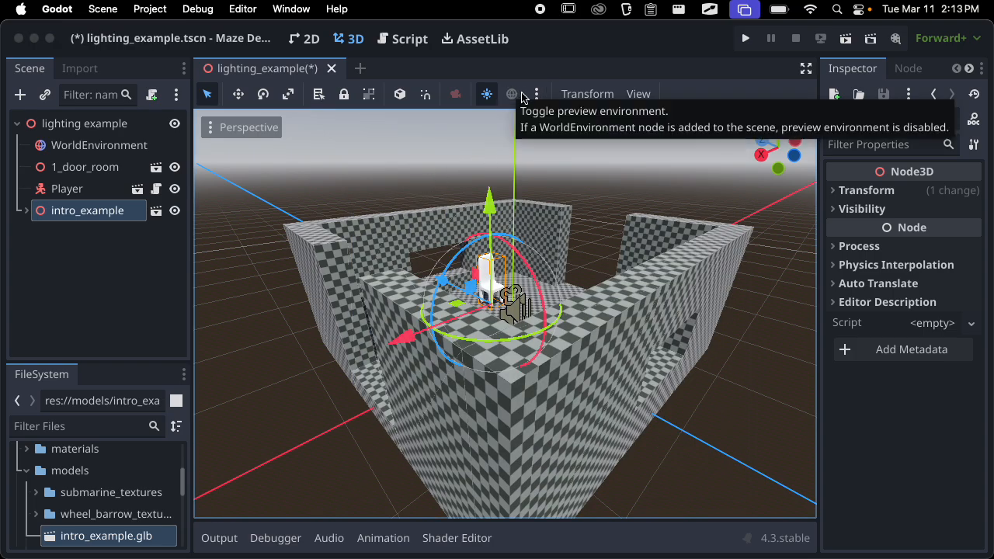
Select the WorldEnvironment node, widen the Inspector and expand its Environment resource to show the property groups
{"action": "left_click", "coordinate": [135, 149]}
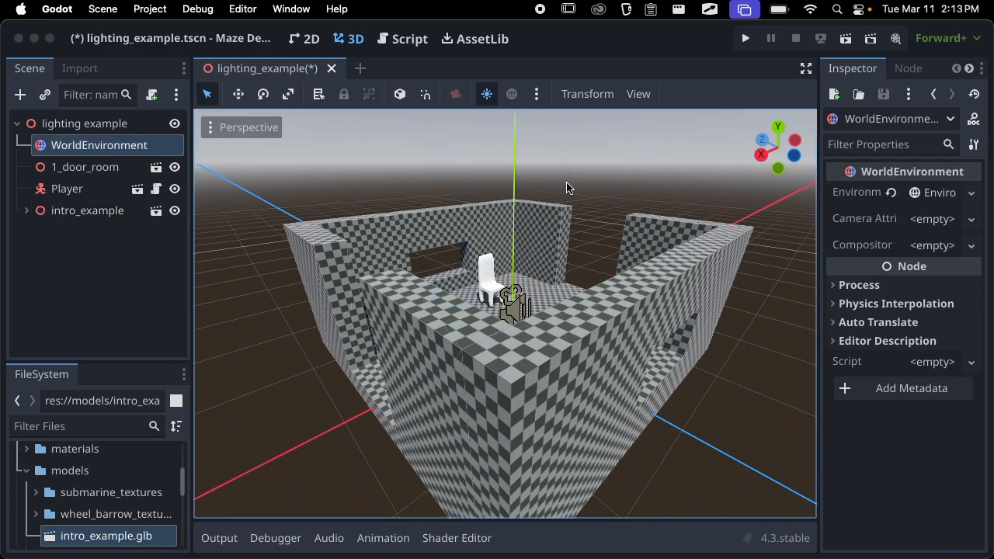
{"action": "left_click_drag", "start_coordinate": [817, 183], "coordinate": [696, 191]}
{"action": "left_click", "coordinate": [885, 194]}
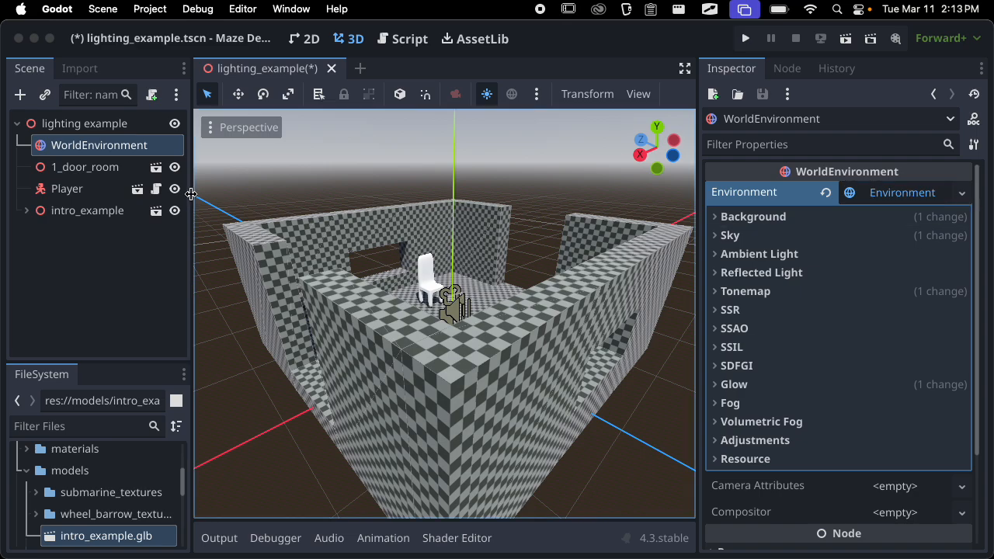
{"action": "left_click_drag", "start_coordinate": [191, 193], "coordinate": [200, 193]}
{"action": "left_click", "coordinate": [731, 219]}
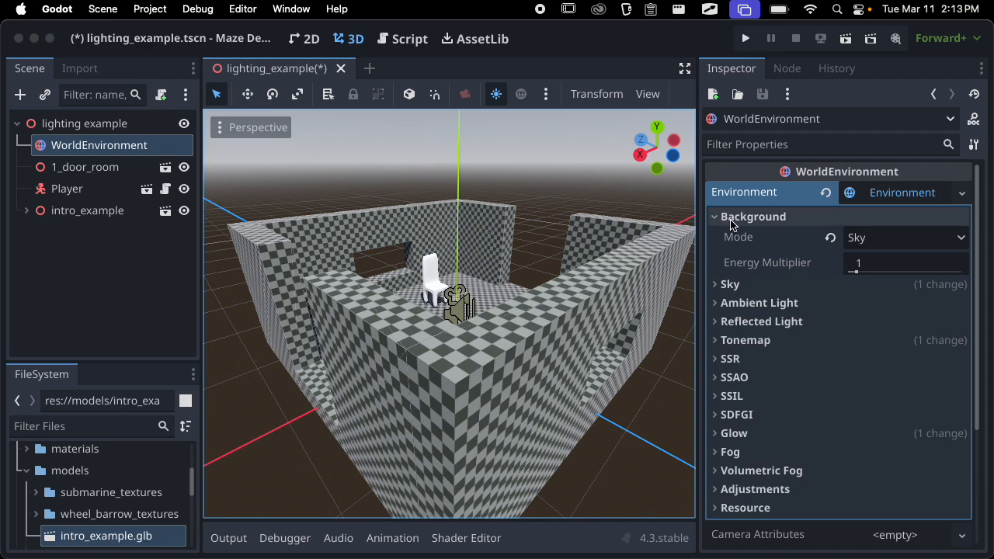
{"action": "left_click", "coordinate": [734, 219]}
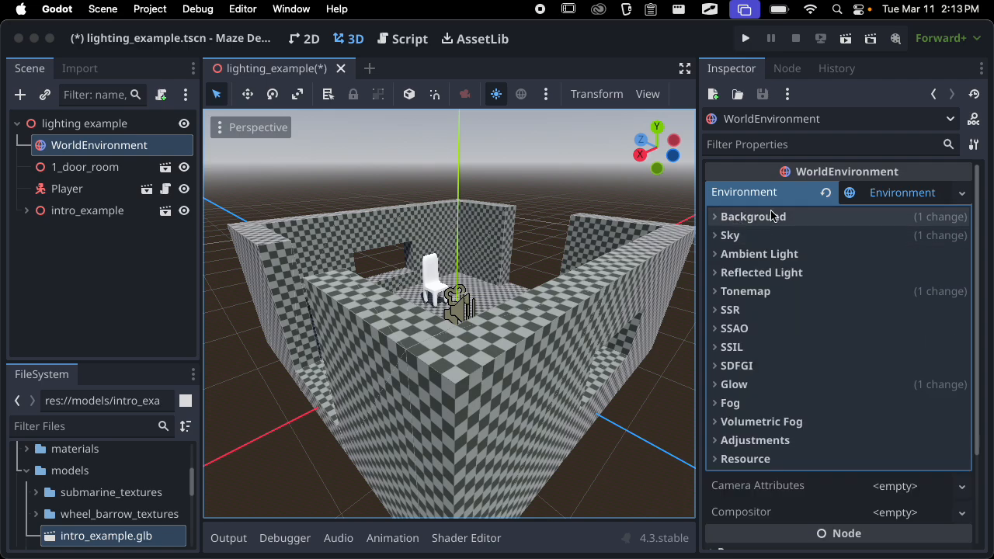
Set the environment's Background mode to Clear Color and view the room from inside and outside
{"action": "left_click", "coordinate": [774, 219]}
{"action": "left_click", "coordinate": [899, 238]}
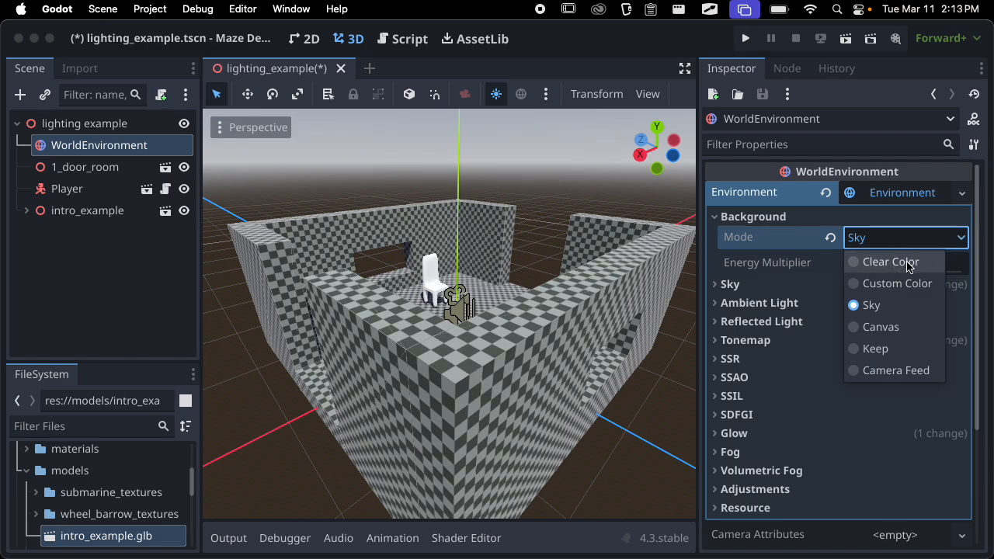
{"action": "left_click", "coordinate": [890, 262]}
{"action": "middle_click_drag", "start_coordinate": [450, 326], "coordinate": [428, 340]}
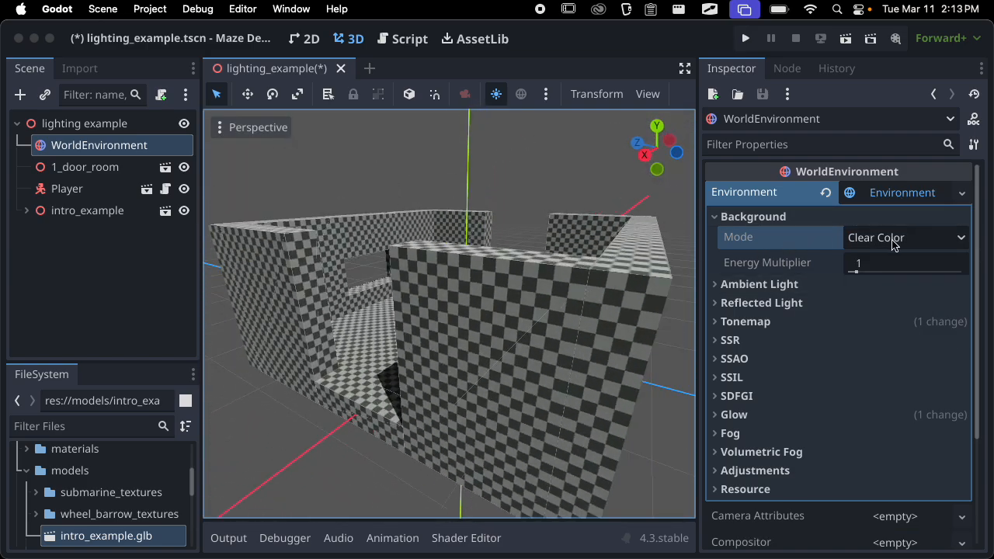
{"action": "scroll", "coordinate": [371, 266], "scroll_direction": "up", "scroll_amount": 8}
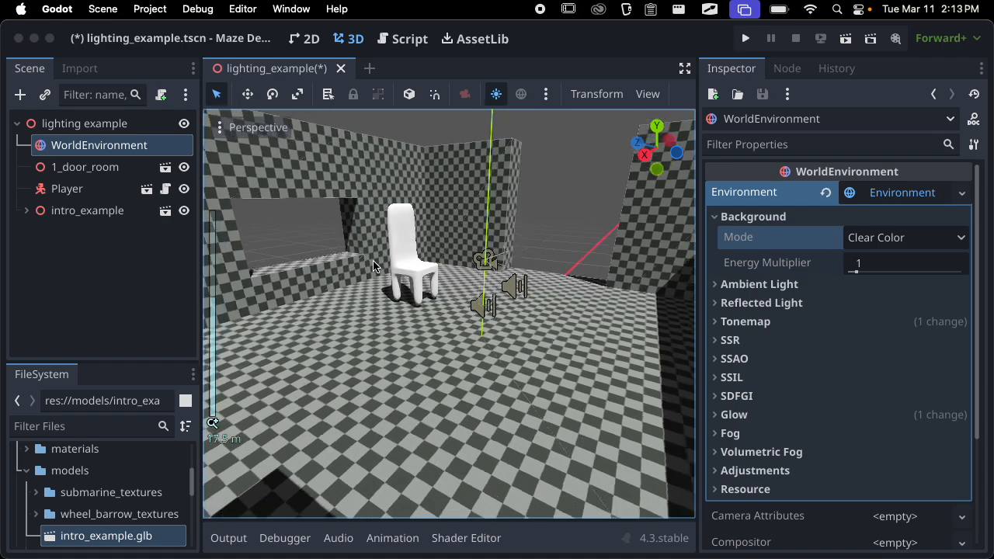
{"action": "middle_click_drag", "start_coordinate": [371, 265], "coordinate": [530, 255]}
{"action": "scroll", "coordinate": [531, 255], "scroll_direction": "down", "scroll_amount": 12}
Set the Background mode to Custom Color with a light peach color and view the room against it
{"action": "left_click", "coordinate": [876, 238]}
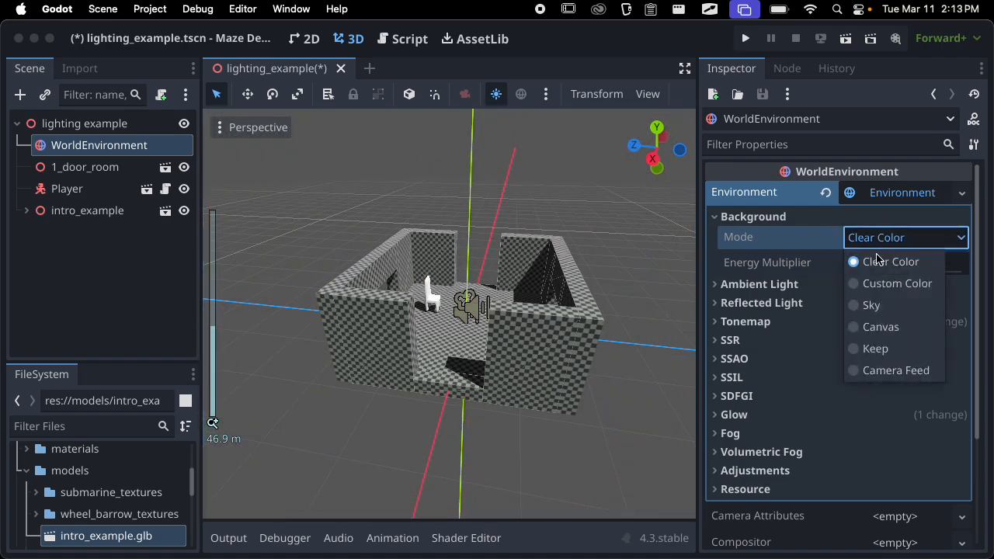
{"action": "left_click", "coordinate": [884, 281]}
{"action": "left_click", "coordinate": [902, 265]}
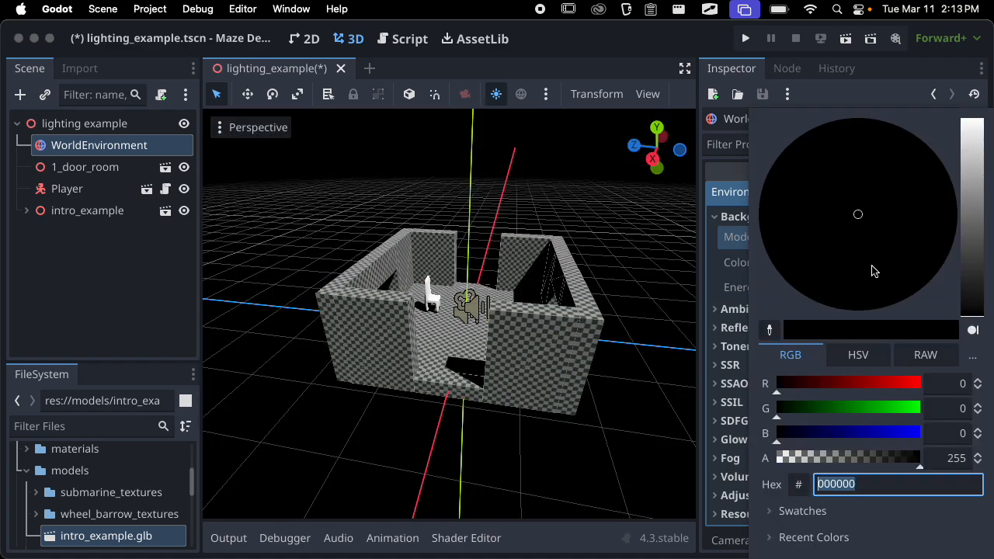
{"action": "left_click", "coordinate": [885, 241]}
{"action": "left_click_drag", "start_coordinate": [964, 236], "coordinate": [971, 155]}
{"action": "left_click", "coordinate": [484, 324]}
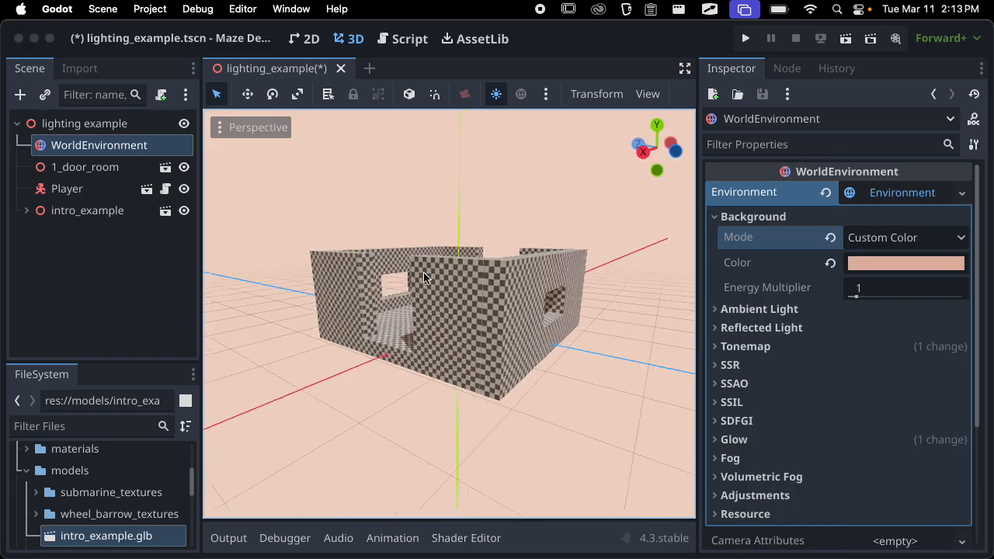
Set the Background mode to Sky, view the room against the sky and collapse the Background group
{"action": "left_click", "coordinate": [910, 237]}
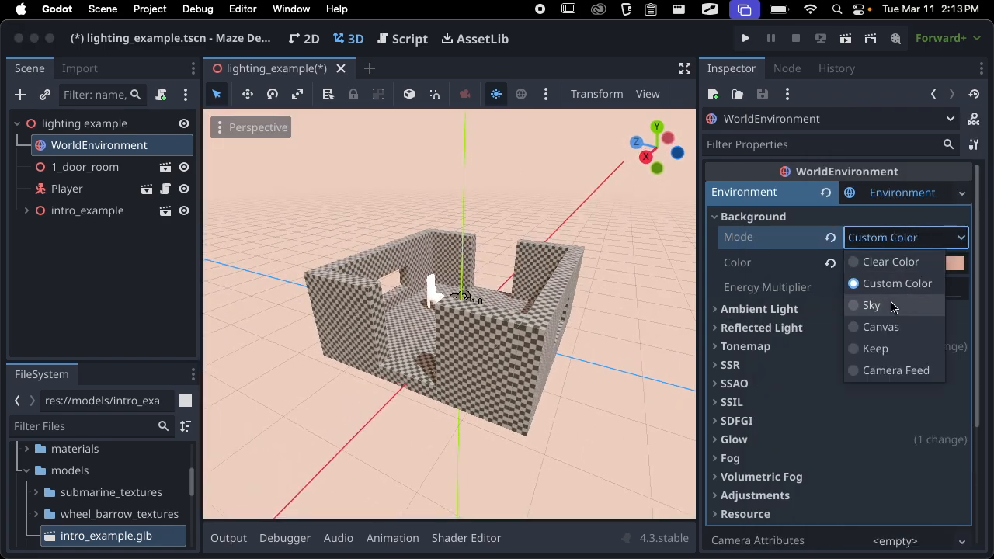
{"action": "left_click", "coordinate": [892, 305]}
{"action": "middle_click_drag", "start_coordinate": [429, 299], "coordinate": [546, 246]}
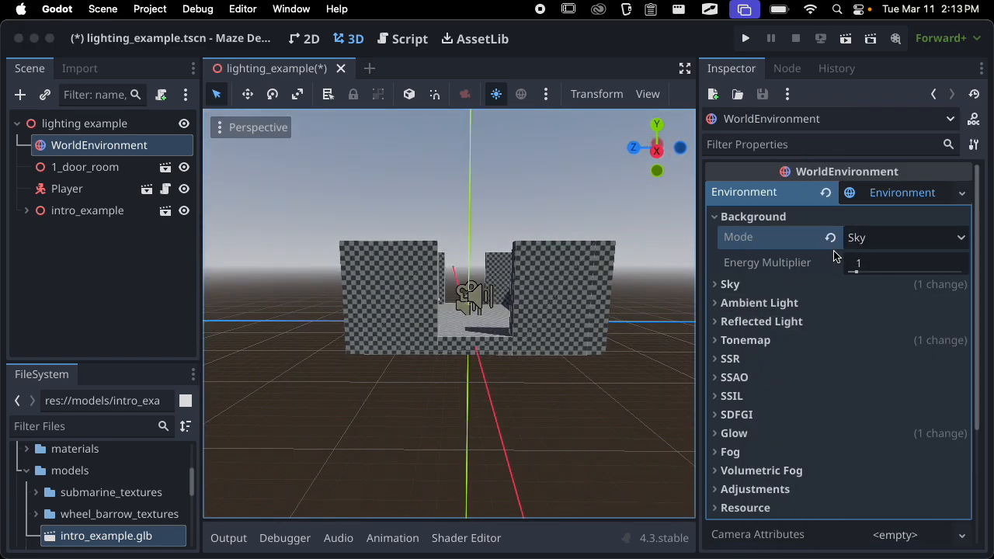
{"action": "left_click", "coordinate": [763, 218]}
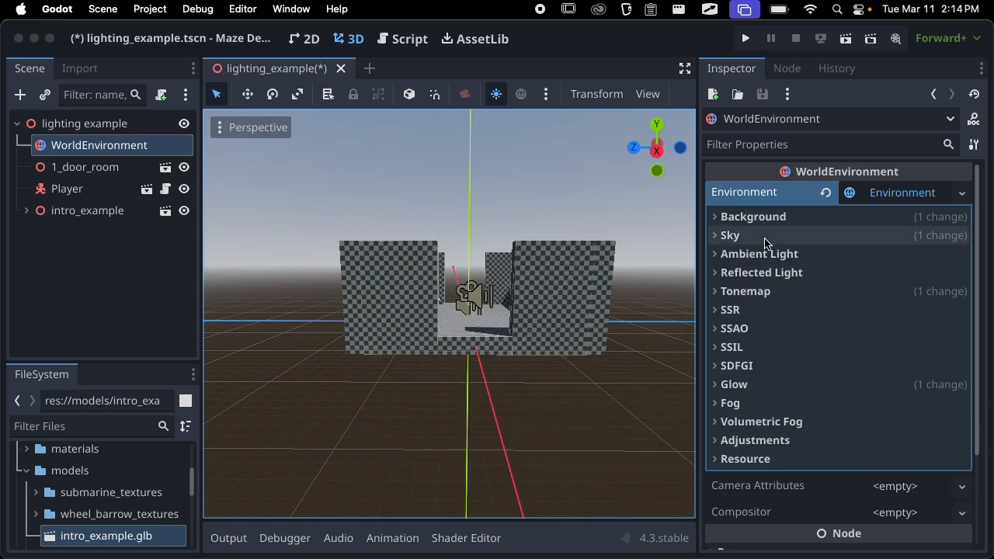
Expand the environment's Sky group and look through the options offered for its Sky resource
{"action": "left_click", "coordinate": [756, 236]}
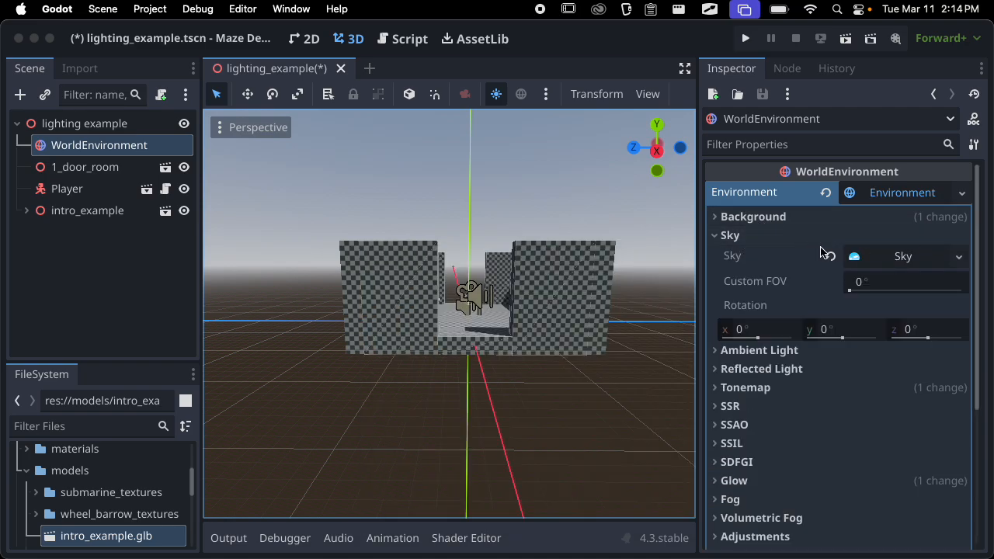
{"action": "left_click", "coordinate": [734, 236]}
{"action": "left_click", "coordinate": [734, 236]}
{"action": "left_click", "coordinate": [959, 256]}
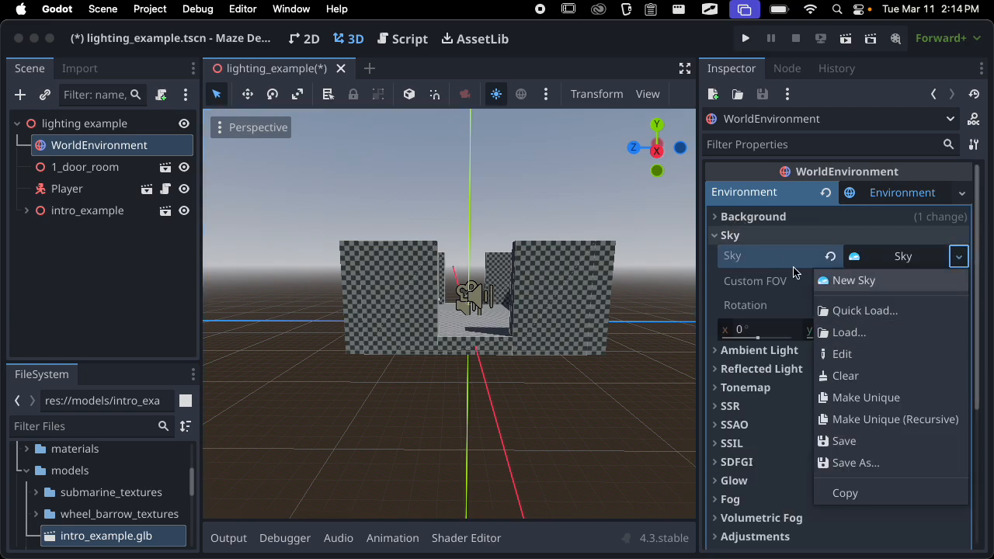
{"action": "left_click", "coordinate": [736, 237]}
{"action": "left_click", "coordinate": [734, 236]}
{"action": "left_click", "coordinate": [734, 236]}
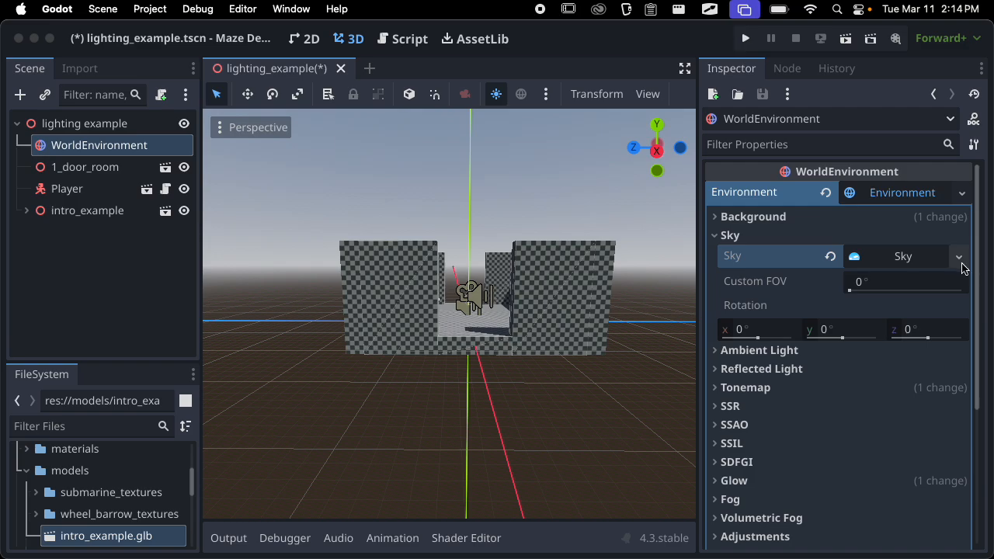
Expand the Sky resource and its ProceduralSky material, and look through the sky material types offered
{"action": "left_click", "coordinate": [910, 264]}
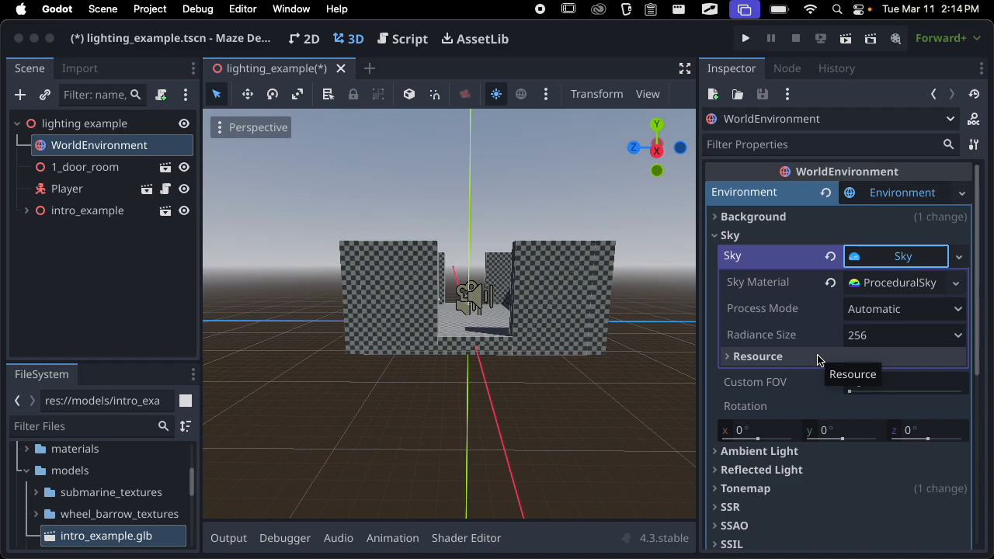
{"action": "left_click", "coordinate": [912, 283]}
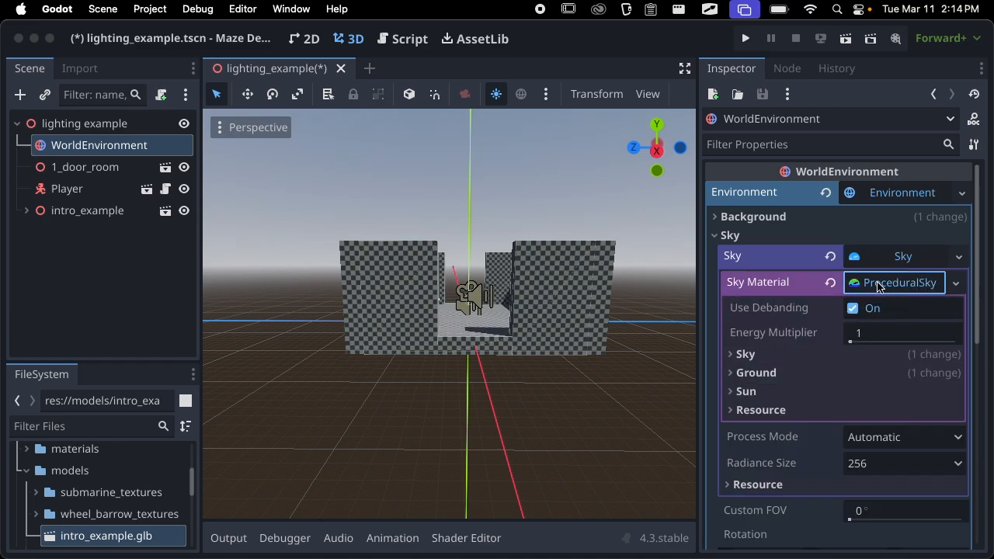
{"action": "left_click", "coordinate": [955, 282]}
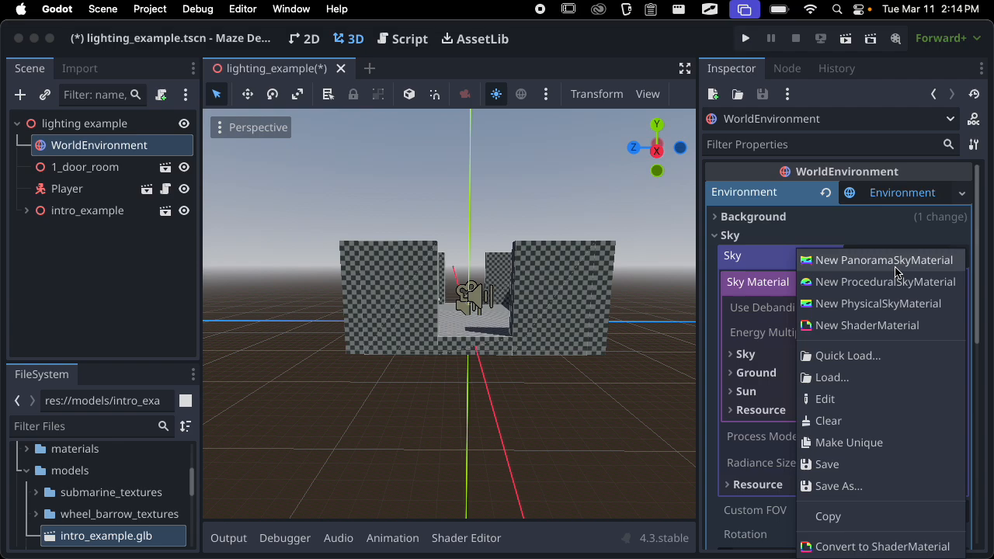
{"action": "left_click", "coordinate": [766, 285]}
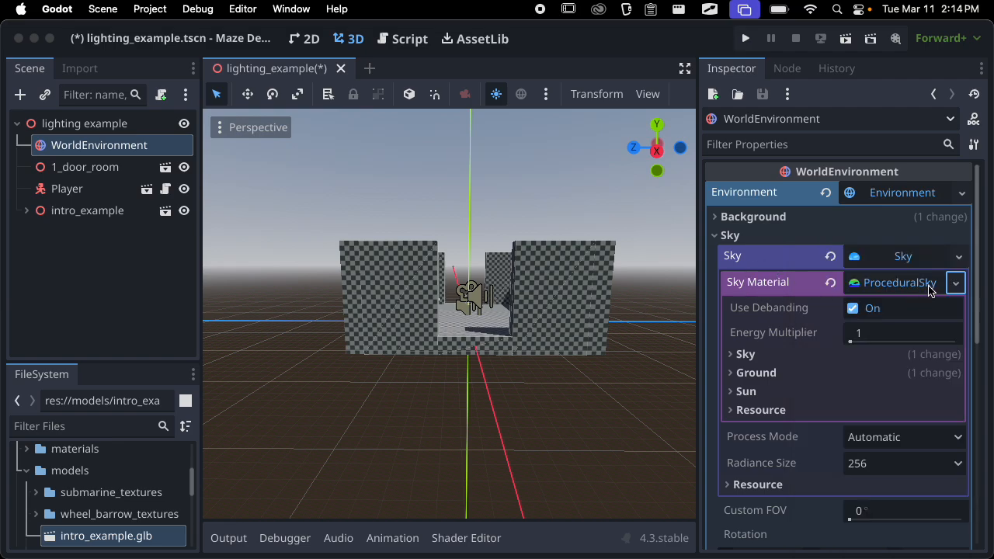
Expand the sky material's Sky group and examine its color settings against the sky and horizon around the room
{"action": "left_click", "coordinate": [738, 355]}
{"action": "scroll", "coordinate": [847, 349], "scroll_direction": "down", "scroll_amount": 1}
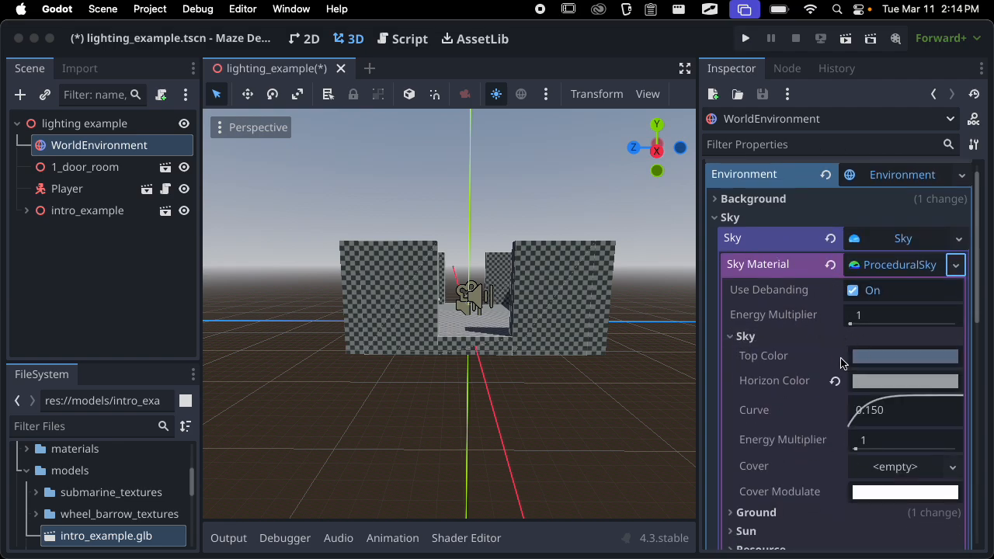
{"action": "scroll", "coordinate": [846, 388], "scroll_direction": "down", "scroll_amount": 1}
{"action": "scroll", "coordinate": [825, 324], "scroll_direction": "up", "scroll_amount": 1}
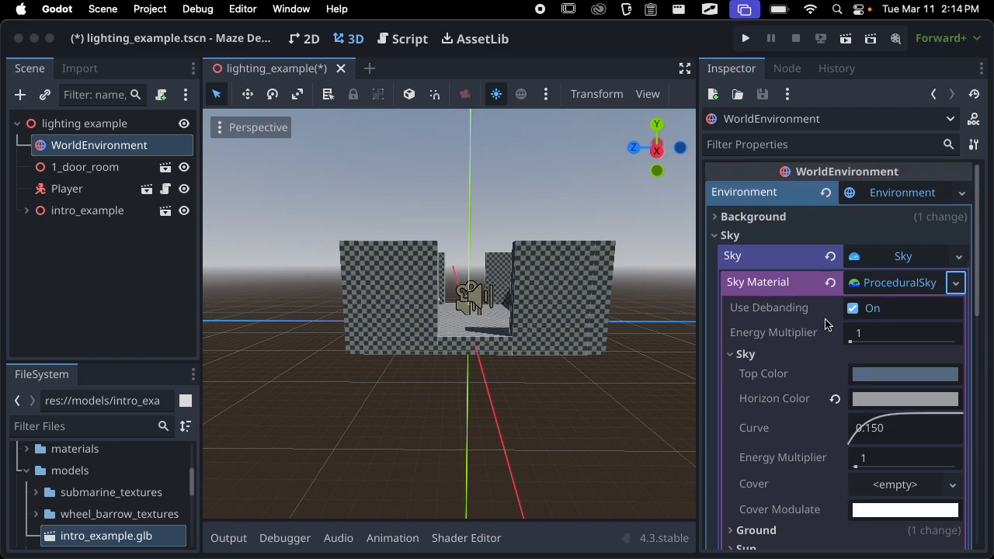
{"action": "scroll", "coordinate": [801, 296], "scroll_direction": "down", "scroll_amount": 1}
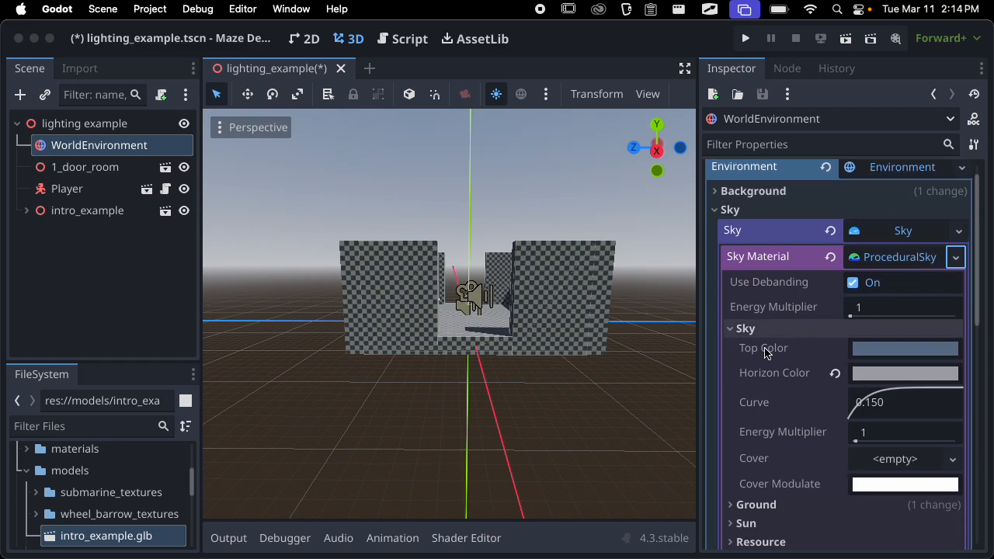
{"action": "scroll", "coordinate": [536, 281], "scroll_direction": "down", "scroll_amount": 6}
{"action": "middle_click_drag", "start_coordinate": [529, 274], "coordinate": [535, 306]}
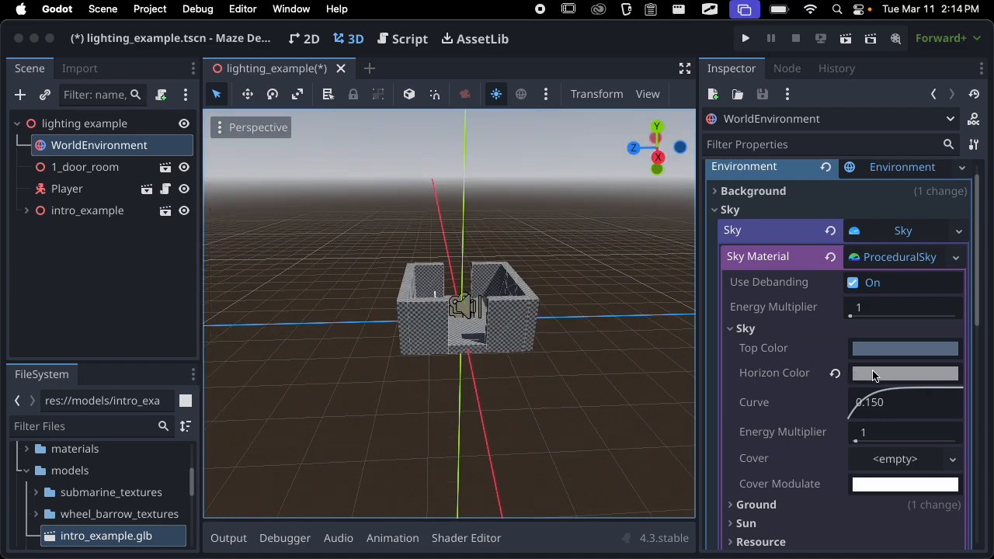
{"action": "middle_click_drag", "start_coordinate": [458, 305], "coordinate": [457, 332]}
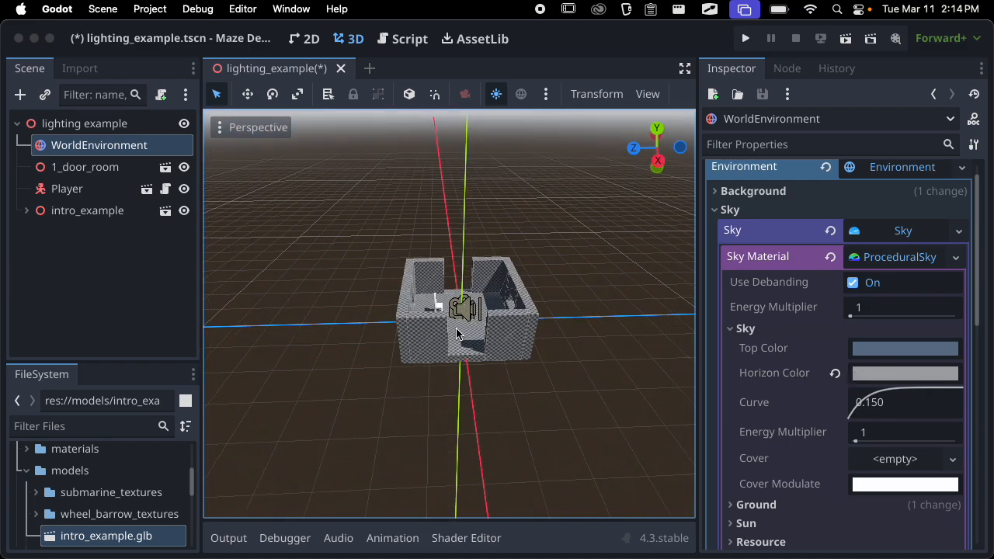
Expand the sky material's Ground group and compare its color settings with the ground and horizon in the scene
{"action": "scroll", "coordinate": [794, 392], "scroll_direction": "down", "scroll_amount": 5}
{"action": "left_click", "coordinate": [792, 387]}
{"action": "scroll", "coordinate": [812, 398], "scroll_direction": "down", "scroll_amount": 2}
{"action": "scroll", "coordinate": [827, 404], "scroll_direction": "down", "scroll_amount": 2}
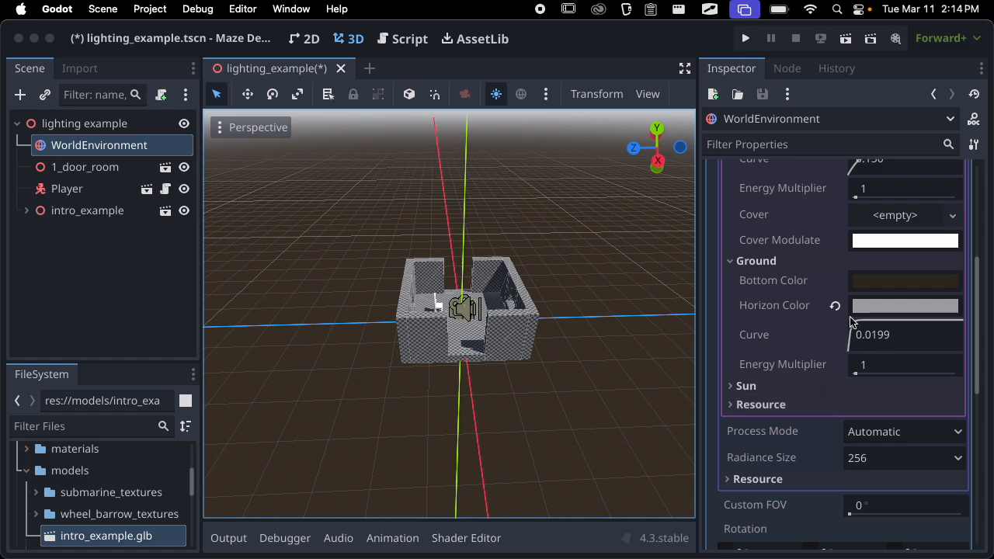
{"action": "scroll", "coordinate": [437, 322], "scroll_direction": "down", "scroll_amount": 10}
{"action": "middle_click_drag", "start_coordinate": [438, 312], "coordinate": [448, 285]}
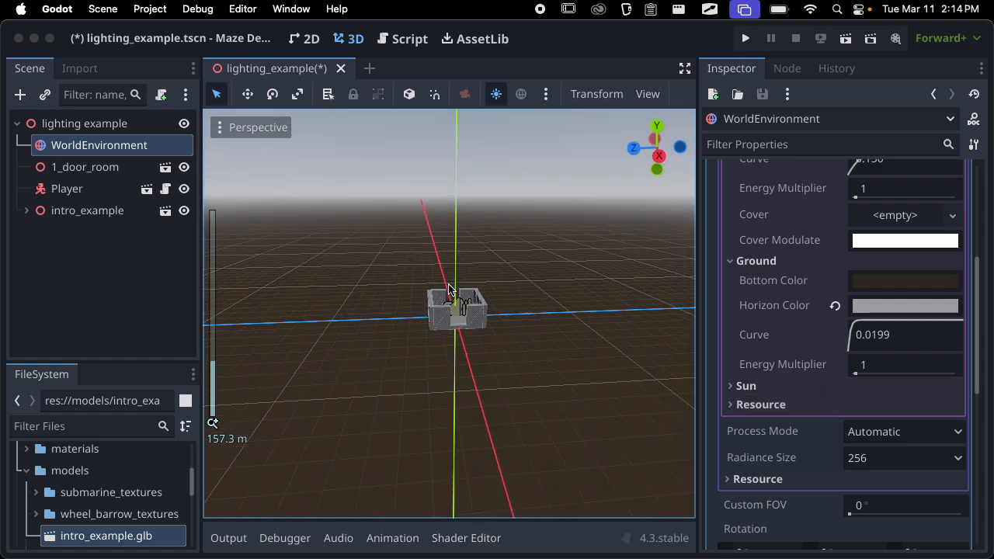
{"action": "scroll", "coordinate": [448, 285], "scroll_direction": "up", "scroll_amount": 5}
{"action": "scroll", "coordinate": [448, 290], "scroll_direction": "up", "scroll_amount": 3}
{"action": "scroll", "coordinate": [890, 315], "scroll_direction": "down", "scroll_amount": 4}
{"action": "scroll", "coordinate": [889, 314], "scroll_direction": "up", "scroll_amount": 9}
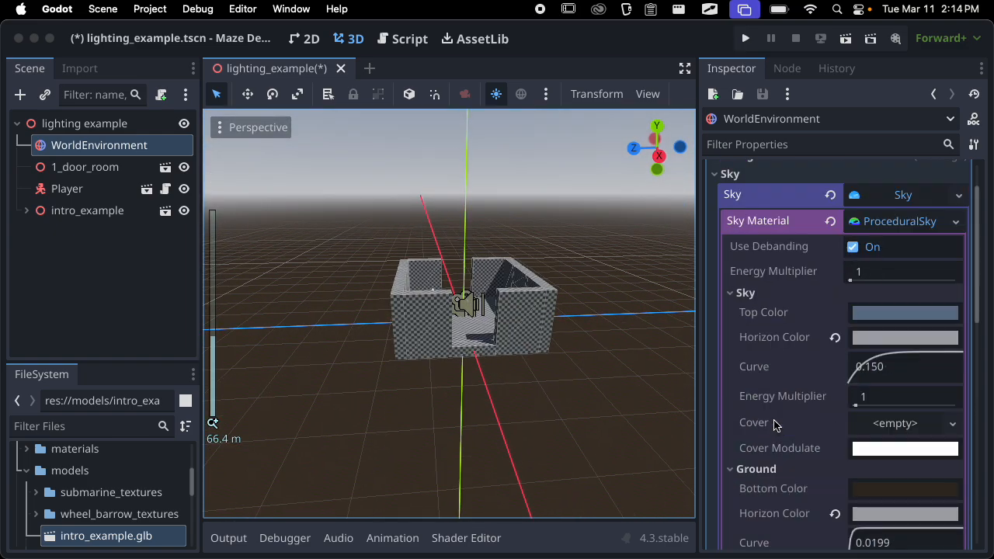
Set the sky material's Top Color to light blue-gray cdd6e3 and view the sky above the room
{"action": "left_click", "coordinate": [890, 314]}
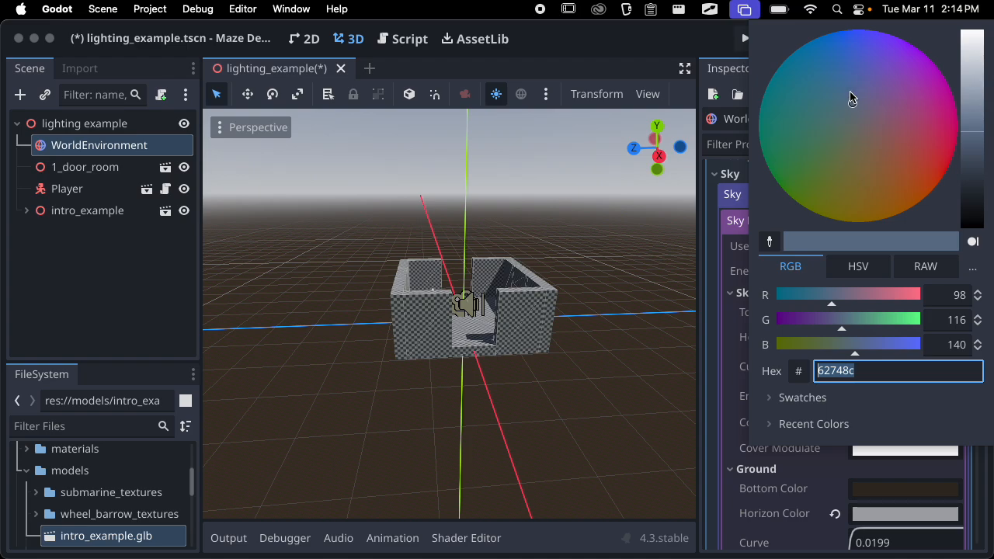
{"action": "left_click_drag", "start_coordinate": [971, 115], "coordinate": [977, 62]}
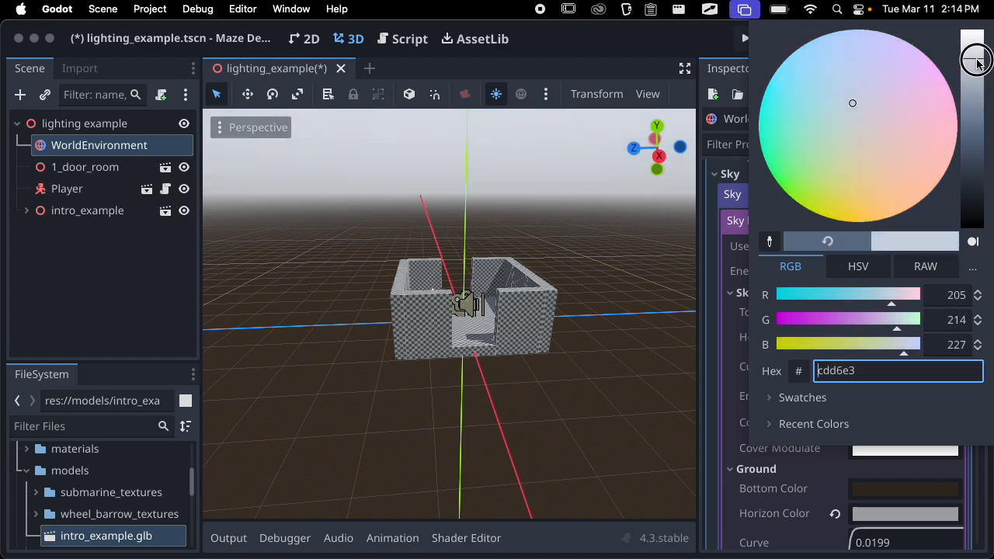
{"action": "left_click", "coordinate": [738, 299]}
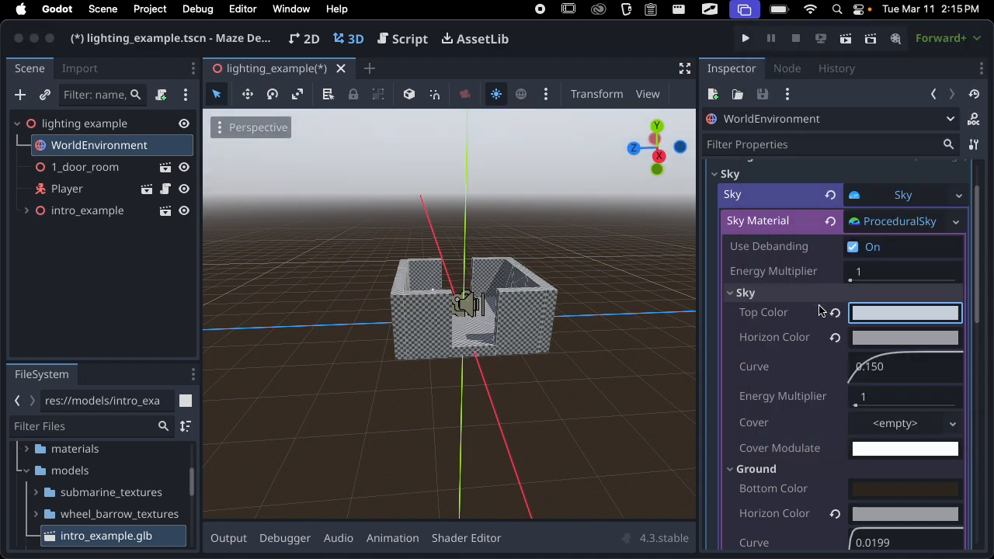
{"action": "left_click", "coordinate": [631, 318]}
{"action": "middle_click_drag", "start_coordinate": [457, 208], "coordinate": [541, 228]}
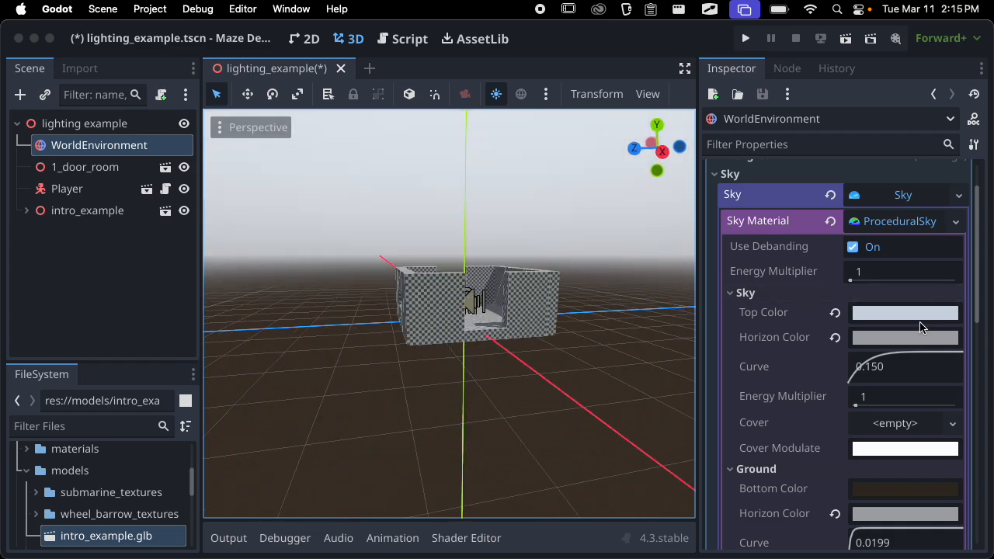
Set the Horizon Color in the sky material's Sky group to a tan orange
{"action": "left_click", "coordinate": [910, 339]}
{"action": "mouse_move", "coordinate": [861, 134]}
{"action": "left_mouse_down"}
{"action": "mouse_move", "coordinate": [887, 137]}
{"action": "mouse_move", "coordinate": [872, 155]}
{"action": "left_mouse_up"}
{"action": "left_click", "coordinate": [750, 335]}
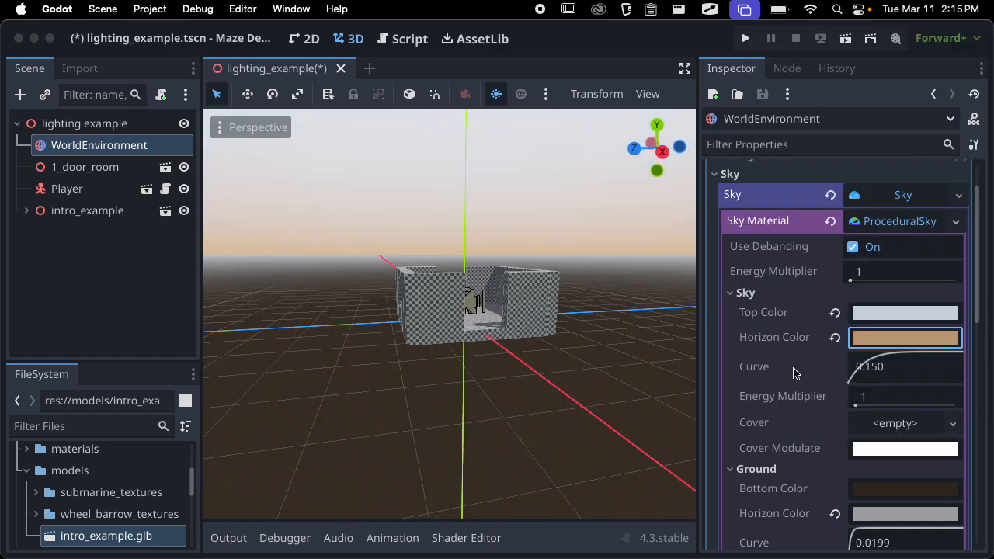
Set the Bottom Color in the sky material's Ground group to a dark olive
{"action": "scroll", "coordinate": [815, 390], "scroll_direction": "down", "scroll_amount": 3}
{"action": "left_click", "coordinate": [861, 421]}
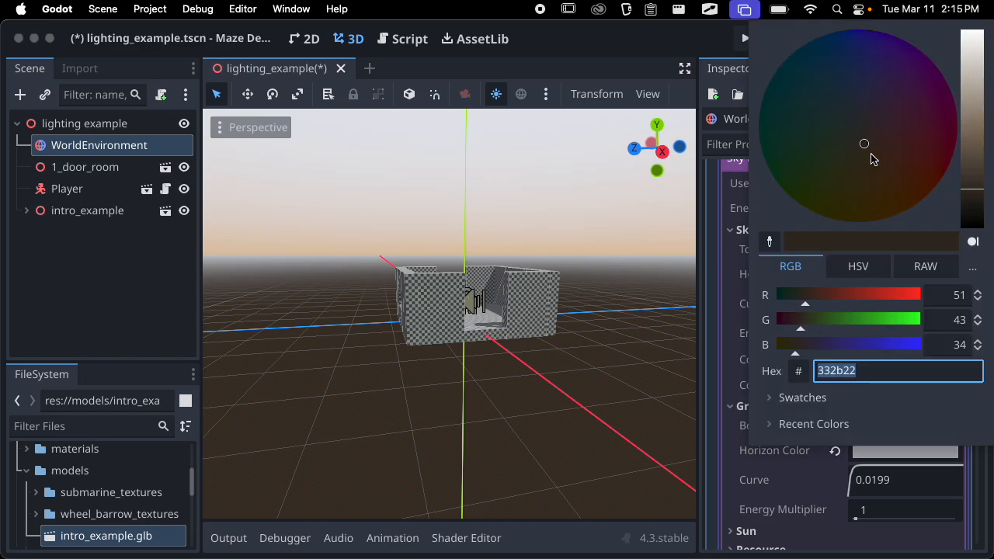
{"action": "left_click_drag", "start_coordinate": [872, 158], "coordinate": [839, 178]}
{"action": "left_click", "coordinate": [718, 299]}
Inspect the lighting on the chair and room from several angles, both up close and from farther away
{"action": "mouse_move", "coordinate": [444, 350]}
{"action": "middle_mouse_down"}
{"action": "mouse_move", "coordinate": [396, 318]}
{"action": "mouse_move", "coordinate": [645, 285]}
{"action": "mouse_move", "coordinate": [488, 343]}
{"action": "mouse_move", "coordinate": [459, 399]}
{"action": "mouse_move", "coordinate": [438, 339]}
{"action": "mouse_move", "coordinate": [475, 344]}
{"action": "mouse_move", "coordinate": [562, 320]}
{"action": "mouse_move", "coordinate": [684, 319]}
{"action": "middle_mouse_up"}
{"action": "scroll", "coordinate": [439, 338], "scroll_direction": "up", "scroll_amount": 8}
{"action": "scroll", "coordinate": [439, 339], "scroll_direction": "up", "scroll_amount": 10}
{"action": "scroll", "coordinate": [431, 340], "scroll_direction": "down", "scroll_amount": 8}
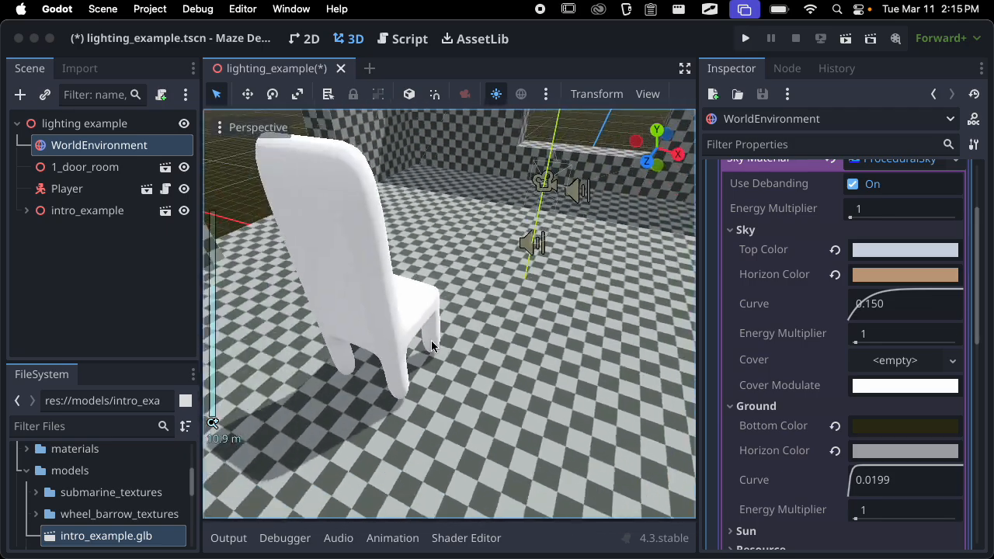
{"action": "middle_click_drag", "start_coordinate": [431, 340], "coordinate": [257, 392]}
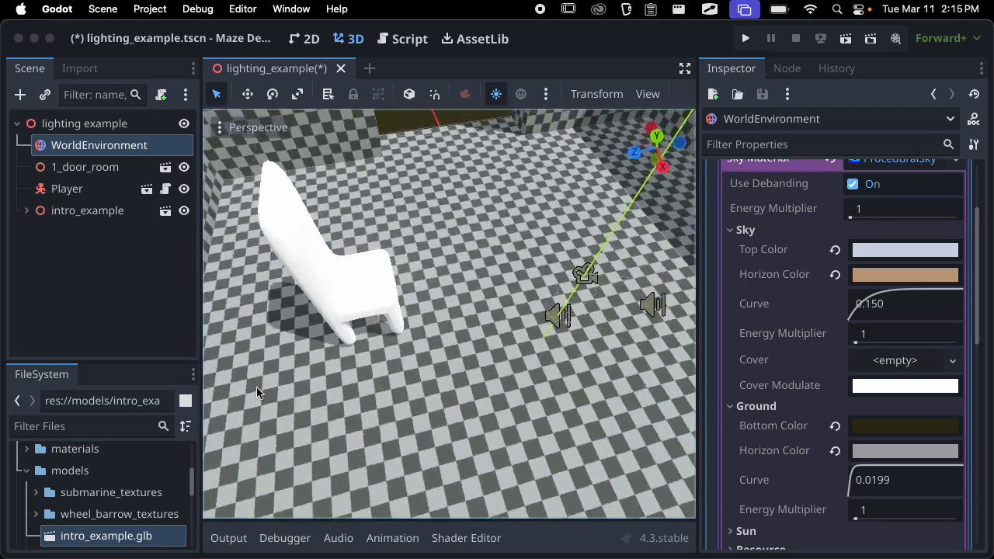
{"action": "scroll", "coordinate": [377, 297], "scroll_direction": "up", "scroll_amount": 4}
{"action": "scroll", "coordinate": [419, 292], "scroll_direction": "down", "scroll_amount": 8}
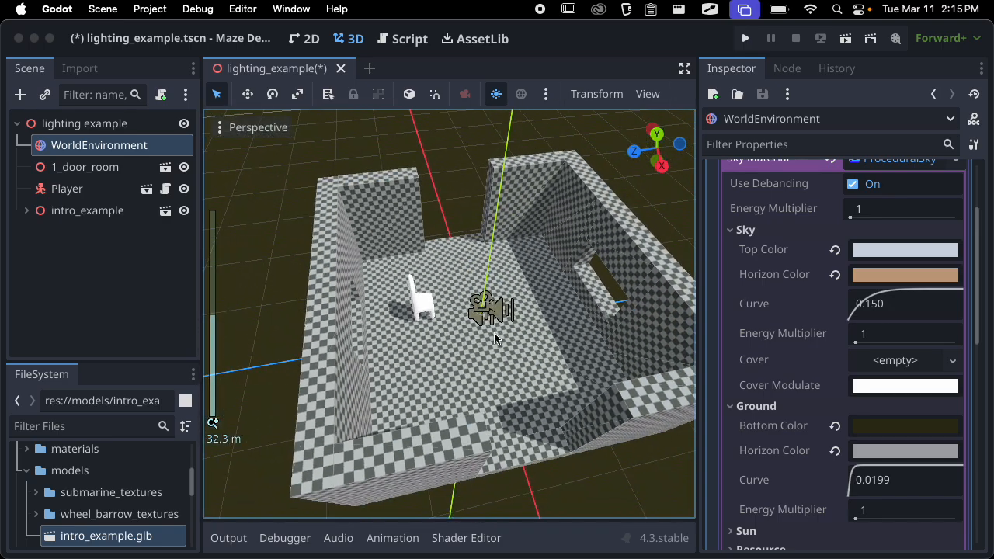
{"action": "middle_click_drag", "start_coordinate": [494, 338], "coordinate": [581, 358]}
{"action": "scroll", "coordinate": [437, 291], "scroll_direction": "up", "scroll_amount": 10}
{"action": "scroll", "coordinate": [584, 393], "scroll_direction": "up", "scroll_amount": 6}
{"action": "scroll", "coordinate": [582, 346], "scroll_direction": "down", "scroll_amount": 10}
{"action": "scroll", "coordinate": [582, 346], "scroll_direction": "down", "scroll_amount": 8}
Set the sky's Top Color to a vivid turquoise green and view its tint on the chair and room walls
{"action": "left_click", "coordinate": [889, 253]}
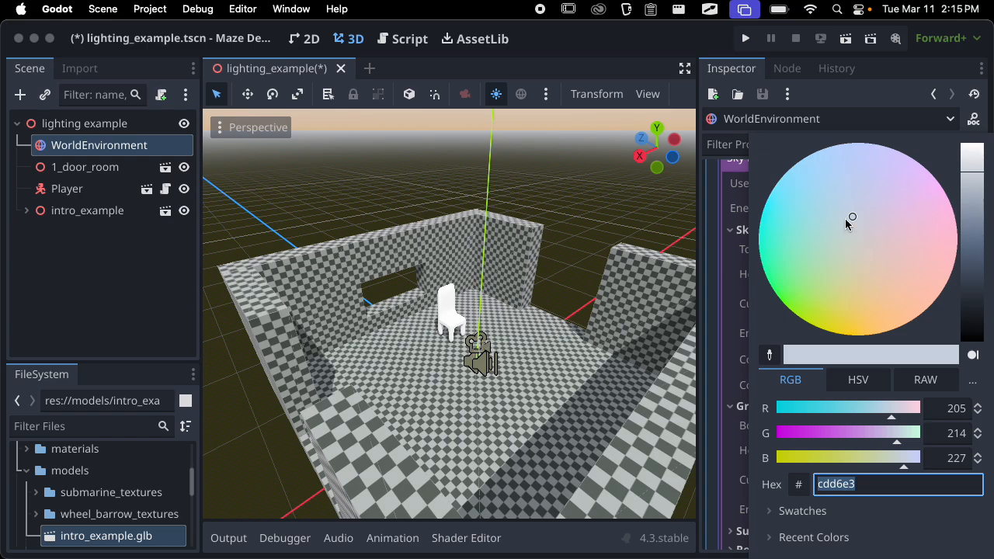
{"action": "left_click_drag", "start_coordinate": [847, 222], "coordinate": [747, 262]}
{"action": "scroll", "coordinate": [504, 313], "scroll_direction": "up", "scroll_amount": 15}
{"action": "middle_click_drag", "start_coordinate": [491, 315], "coordinate": [620, 229]}
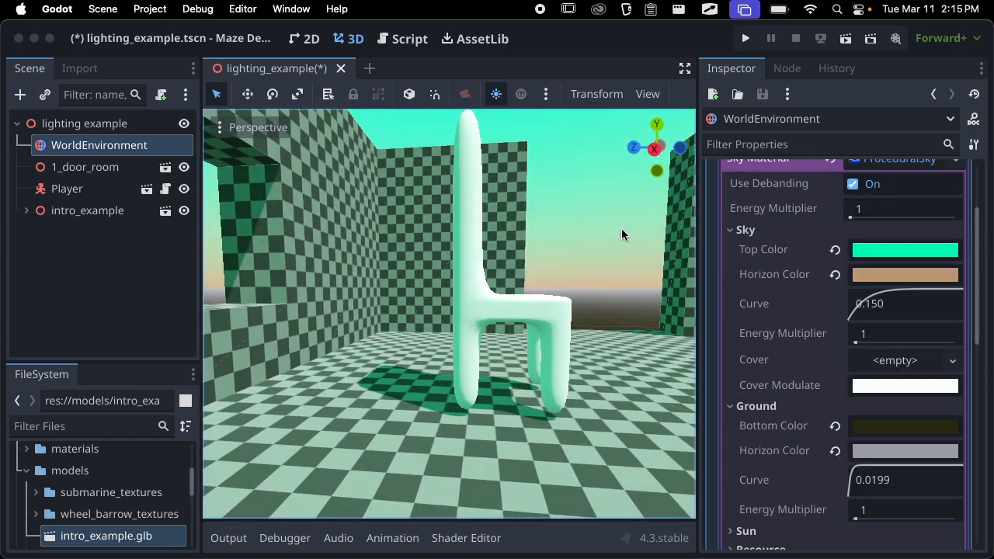
{"action": "scroll", "coordinate": [621, 228], "scroll_direction": "down", "scroll_amount": 13}
{"action": "middle_click_drag", "start_coordinate": [595, 270], "coordinate": [517, 326]}
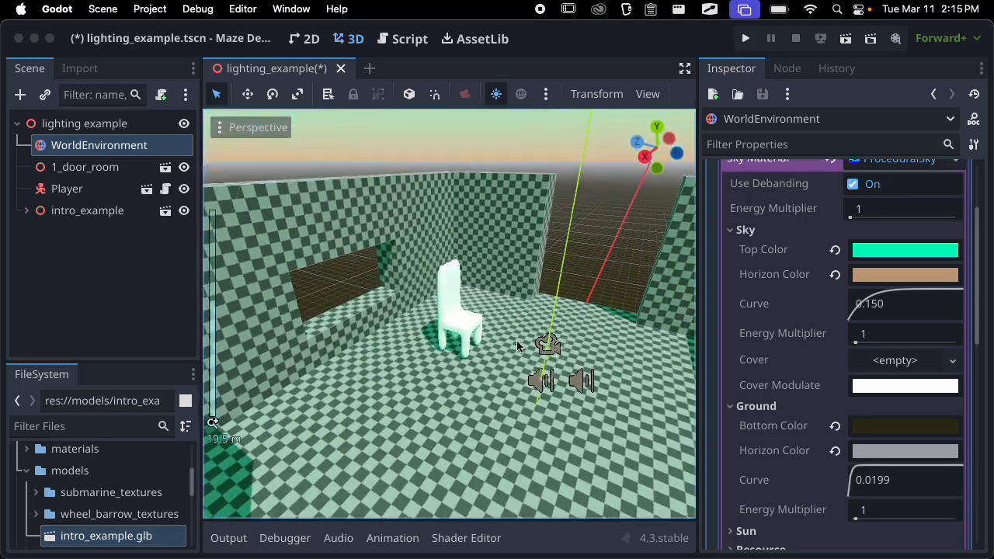
{"action": "scroll", "coordinate": [512, 331], "scroll_direction": "down", "scroll_amount": 20}
{"action": "scroll", "coordinate": [512, 331], "scroll_direction": "up", "scroll_amount": 20}
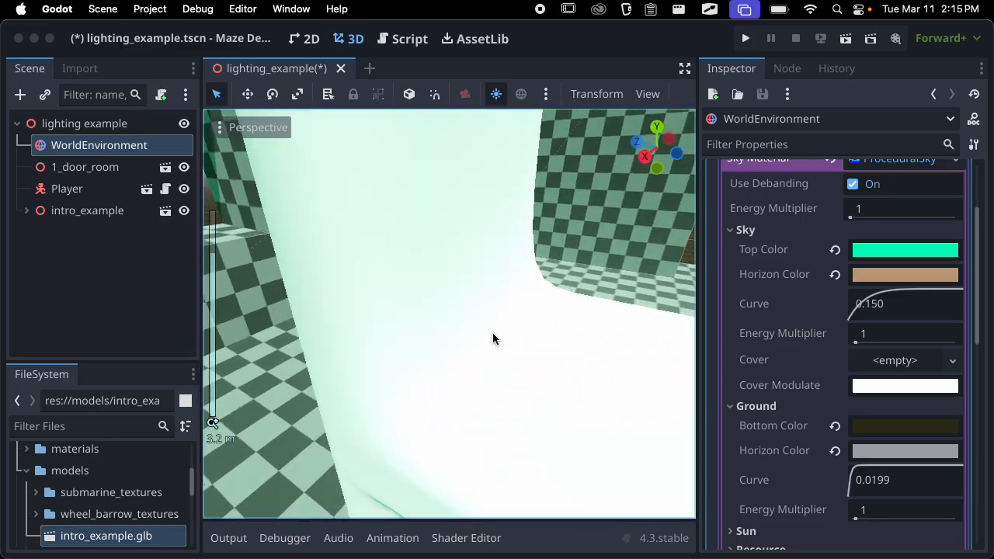
{"action": "scroll", "coordinate": [492, 332], "scroll_direction": "down", "scroll_amount": 3}
{"action": "middle_click_drag", "start_coordinate": [503, 324], "coordinate": [419, 342]}
{"action": "scroll", "coordinate": [794, 261], "scroll_direction": "up", "scroll_amount": 2}
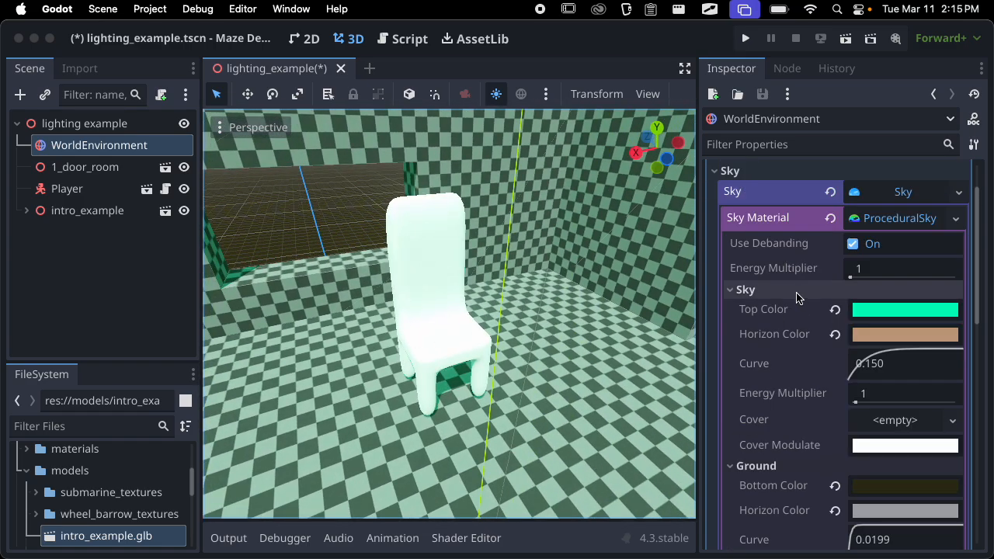
Collapse the material's Sky group, set the material's overall Energy Multiplier to 0 and view the chair
{"action": "left_click", "coordinate": [761, 290]}
{"action": "mouse_move", "coordinate": [852, 279]}
{"action": "left_mouse_down"}
{"action": "mouse_move", "coordinate": [883, 269]}
{"action": "mouse_move", "coordinate": [848, 279]}
{"action": "mouse_move", "coordinate": [849, 269]}
{"action": "mouse_move", "coordinate": [851, 281]}
{"action": "mouse_move", "coordinate": [843, 272]}
{"action": "left_mouse_up"}
{"action": "scroll", "coordinate": [539, 278], "scroll_direction": "up", "scroll_amount": 2}
{"action": "middle_click_drag", "start_coordinate": [539, 278], "coordinate": [608, 237]}
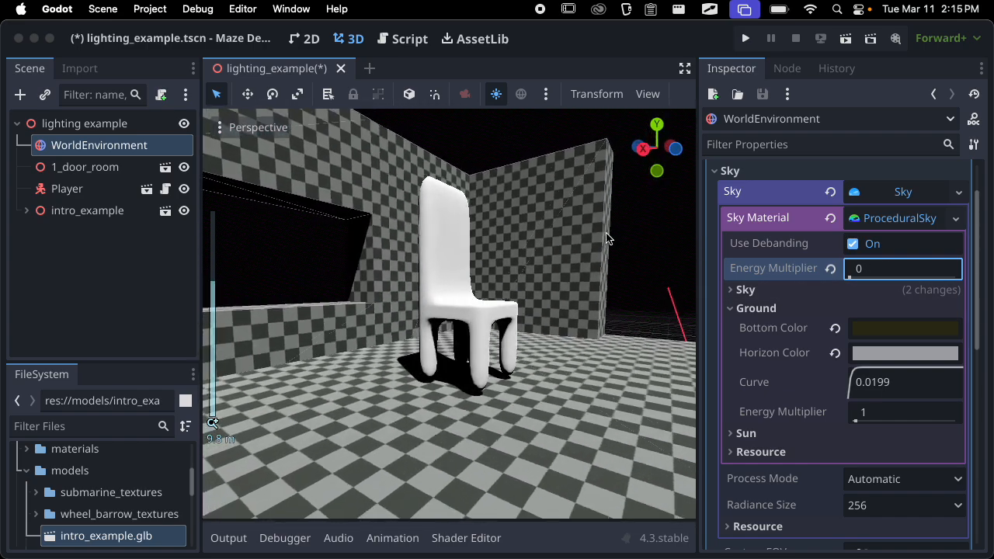
Try a brighter overall Energy Multiplier, return it to 1, and collapse the Ground group to view the whole room
{"action": "left_click_drag", "start_coordinate": [850, 276], "coordinate": [857, 271]}
{"action": "left_click", "coordinate": [864, 271]}
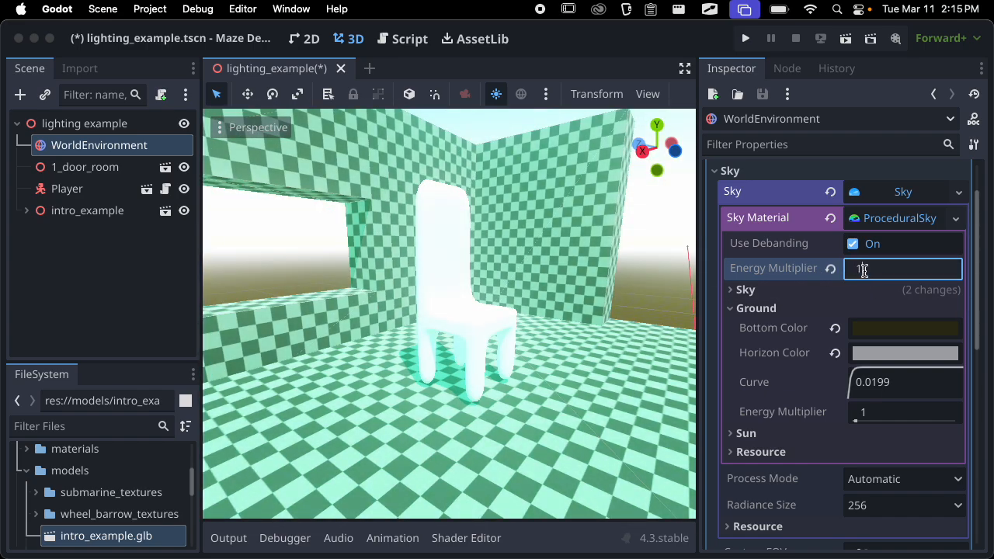
{"action": "key", "text": "Return"}
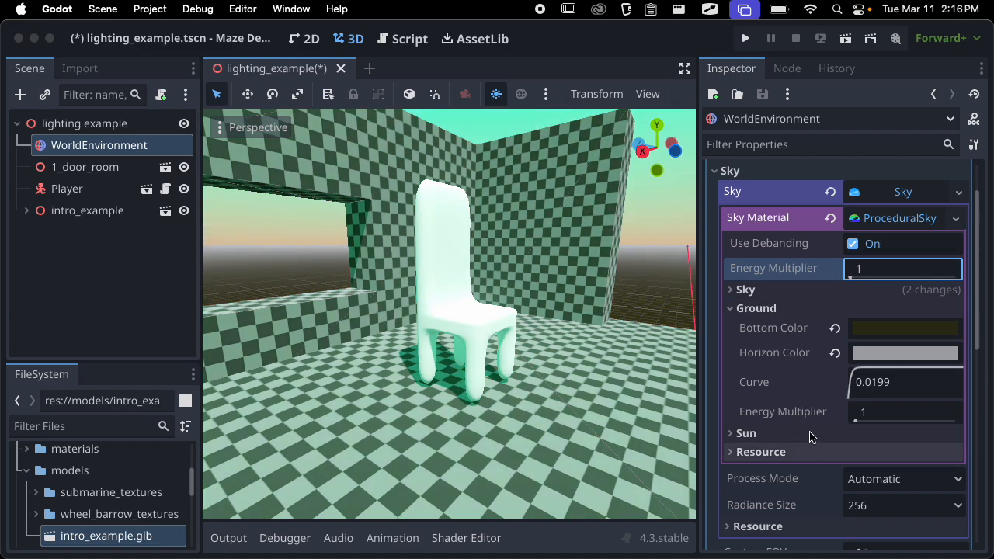
{"action": "left_click", "coordinate": [780, 311]}
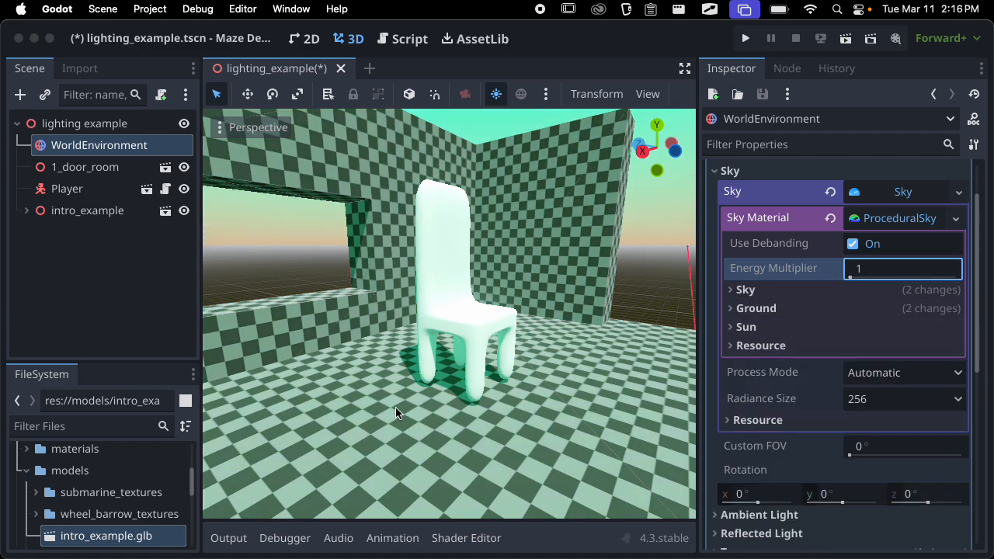
{"action": "scroll", "coordinate": [359, 409], "scroll_direction": "down", "scroll_amount": 10}
{"action": "middle_click_drag", "start_coordinate": [359, 409], "coordinate": [416, 403]}
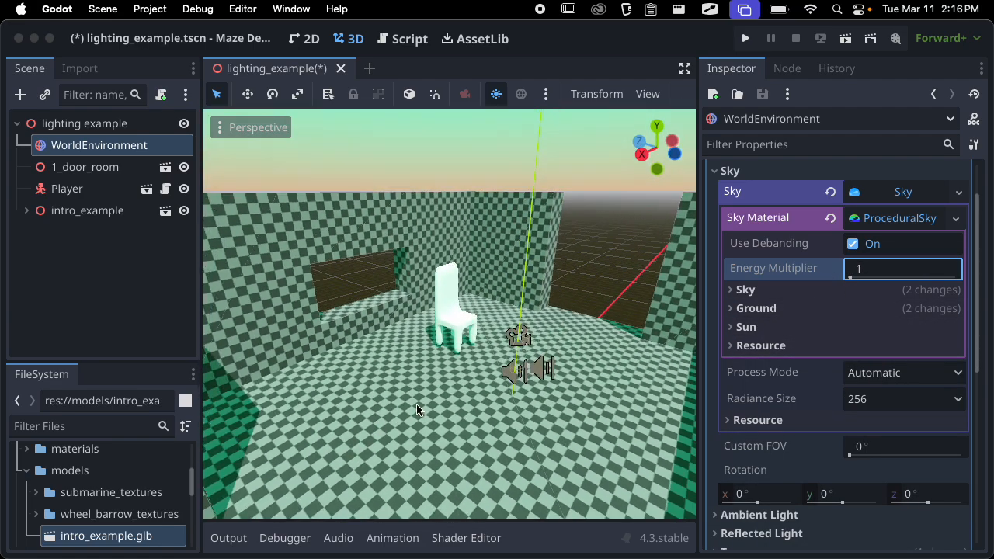
Reset the Top Color and Horizon Color in the sky material's Sky group to their defaults and collapse the group
{"action": "left_click", "coordinate": [792, 292]}
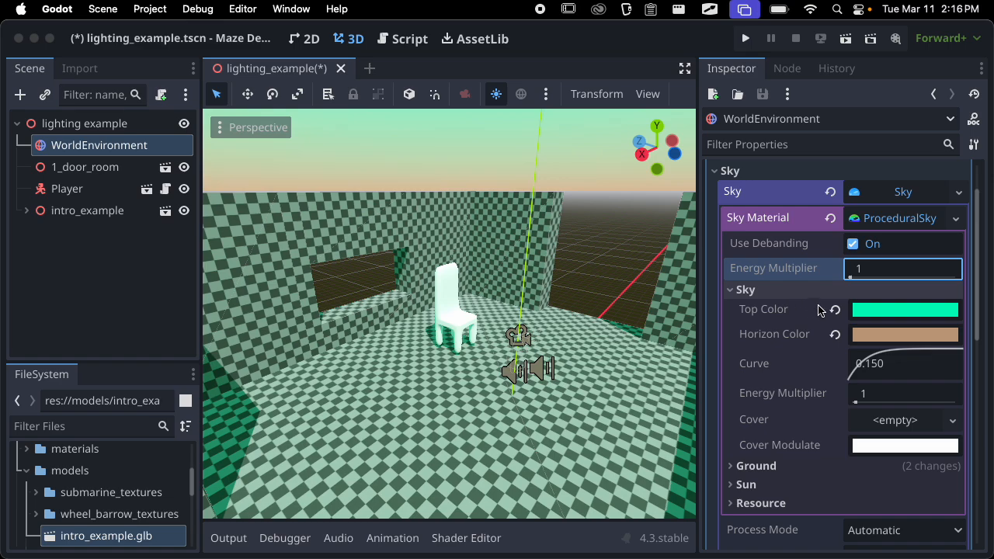
{"action": "left_click", "coordinate": [833, 317]}
{"action": "left_click", "coordinate": [835, 333]}
{"action": "left_click", "coordinate": [792, 289]}
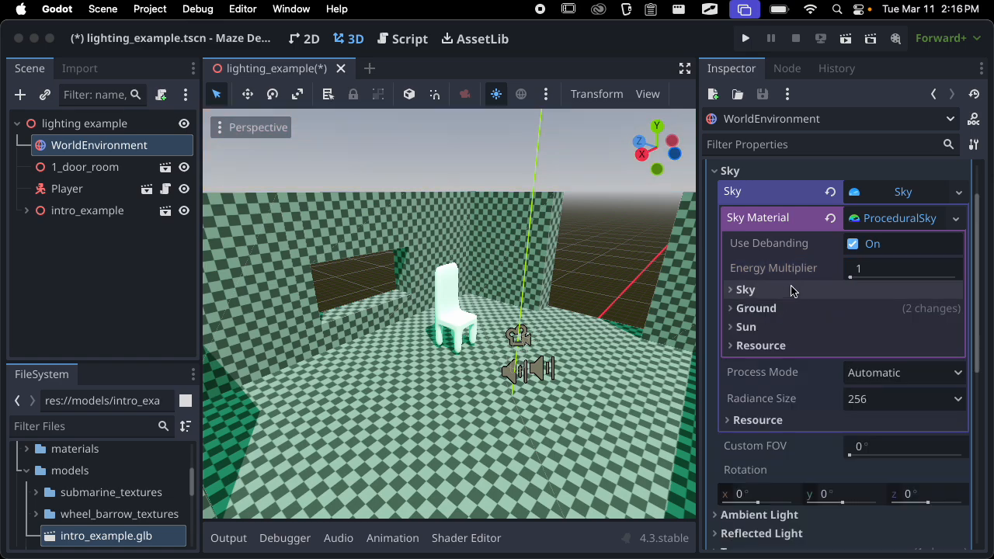
Reset the Bottom Color and Horizon Color in the sky material's Ground group to their defaults and collapse the group
{"action": "left_click", "coordinate": [792, 308]}
{"action": "left_click", "coordinate": [833, 328]}
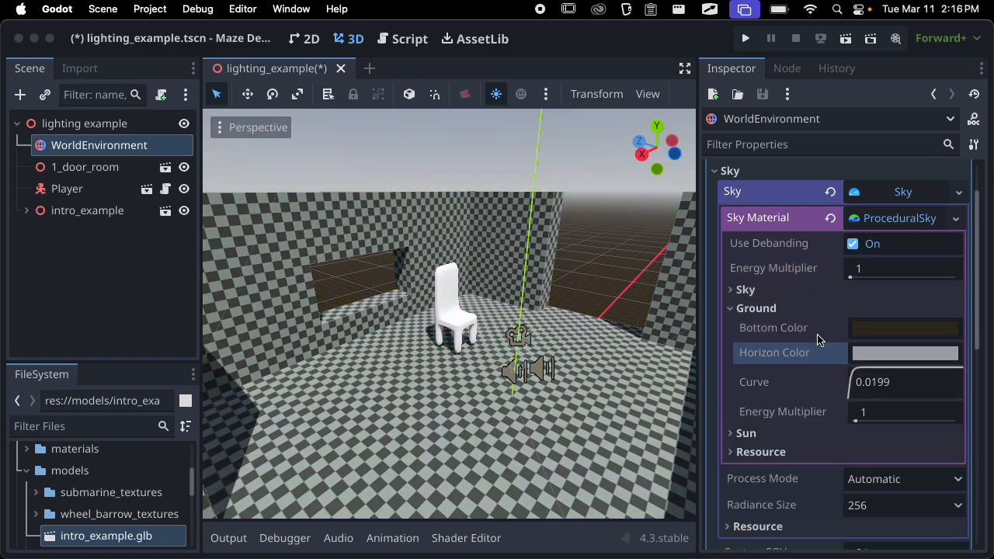
{"action": "left_click", "coordinate": [785, 311]}
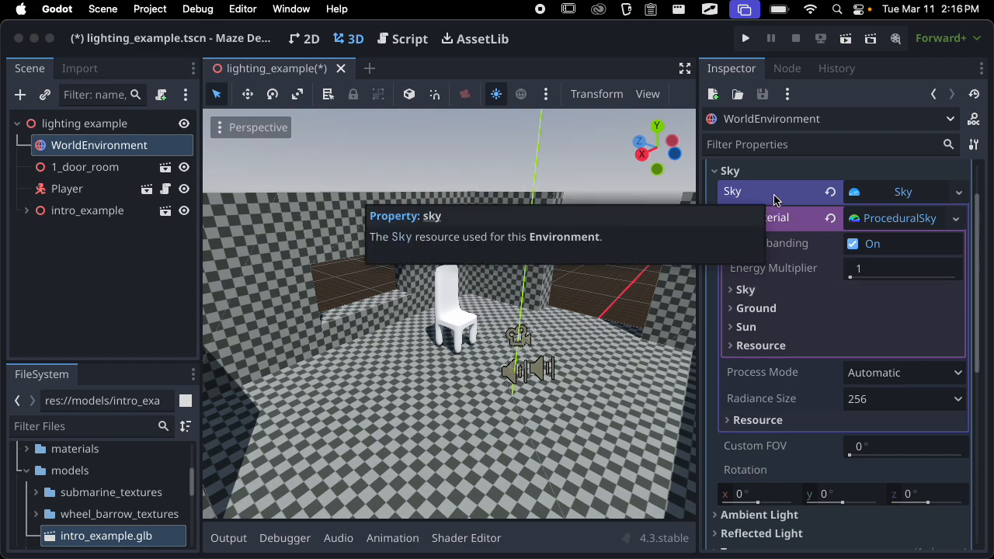
Collapse the environment's Sky group, view the chair up close, and briefly check the Background group
{"action": "left_click", "coordinate": [799, 170]}
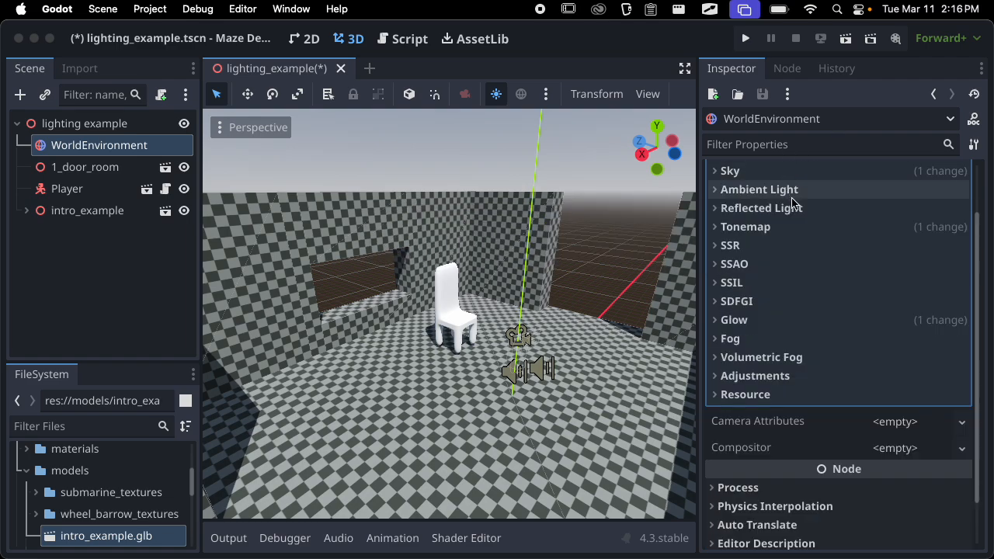
{"action": "scroll", "coordinate": [819, 201], "scroll_direction": "up", "scroll_amount": 2}
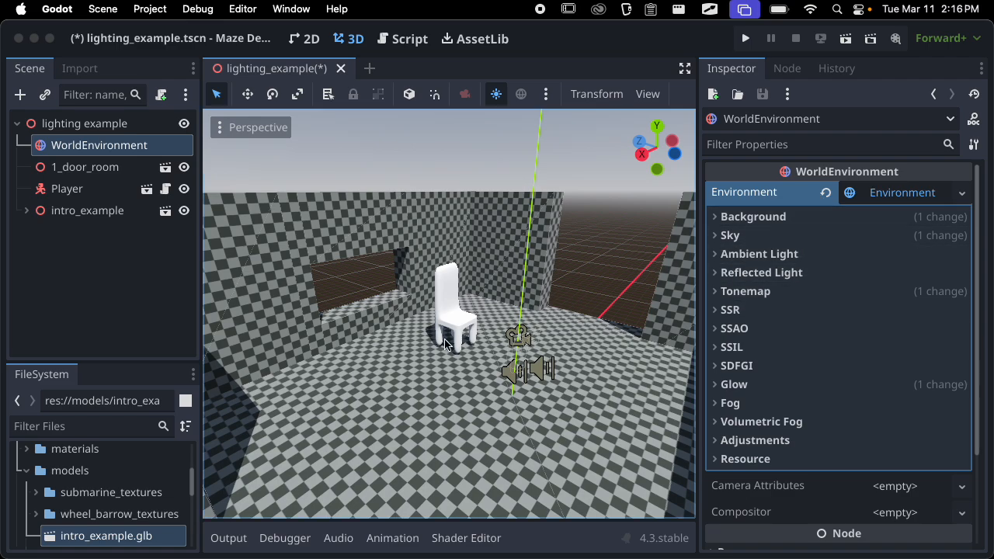
{"action": "scroll", "coordinate": [448, 345], "scroll_direction": "up", "scroll_amount": 5}
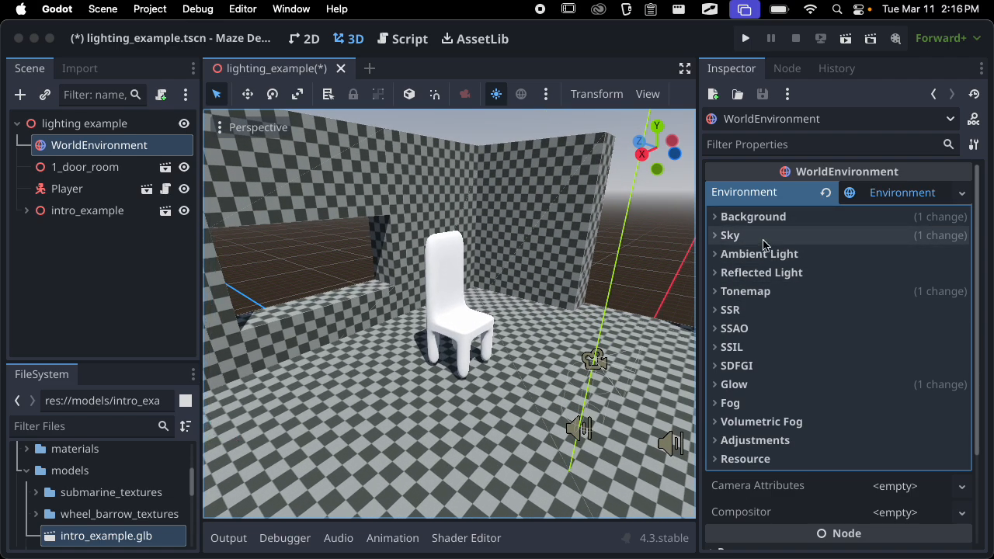
{"action": "left_click", "coordinate": [726, 217]}
{"action": "left_click", "coordinate": [737, 217]}
Try a light lavender dad0f8 as the environment's Ambient Light color
{"action": "left_click", "coordinate": [776, 254]}
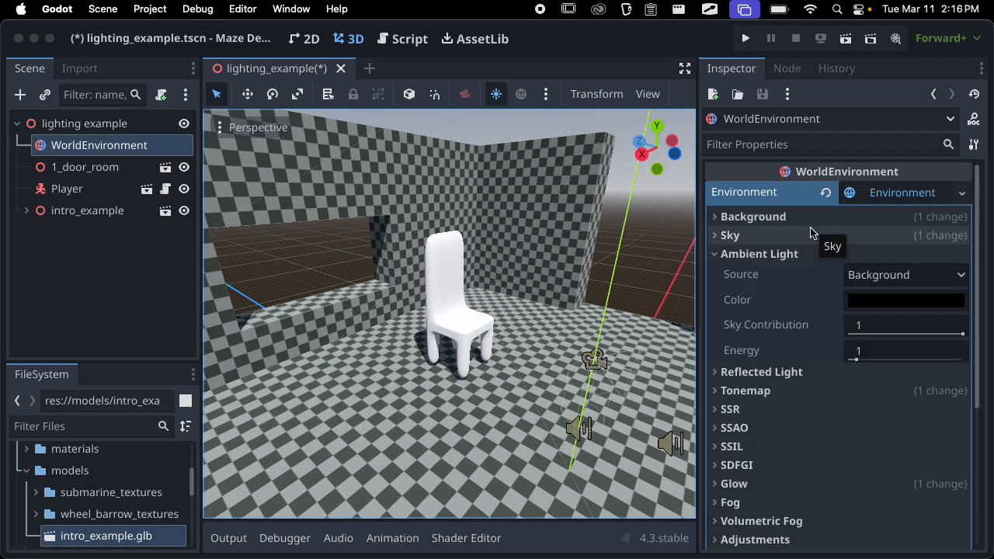
{"action": "left_click", "coordinate": [875, 302]}
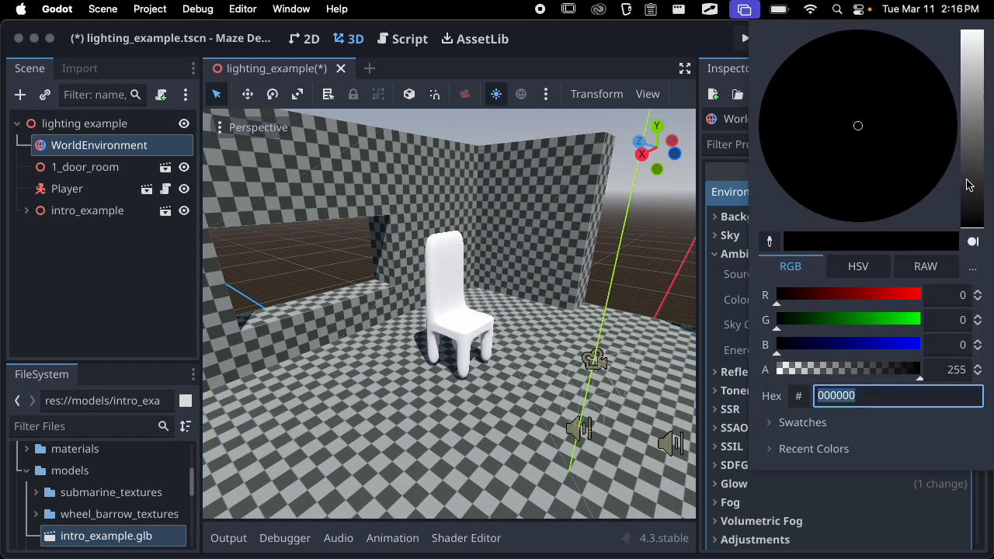
{"action": "left_click_drag", "start_coordinate": [968, 184], "coordinate": [969, 61]}
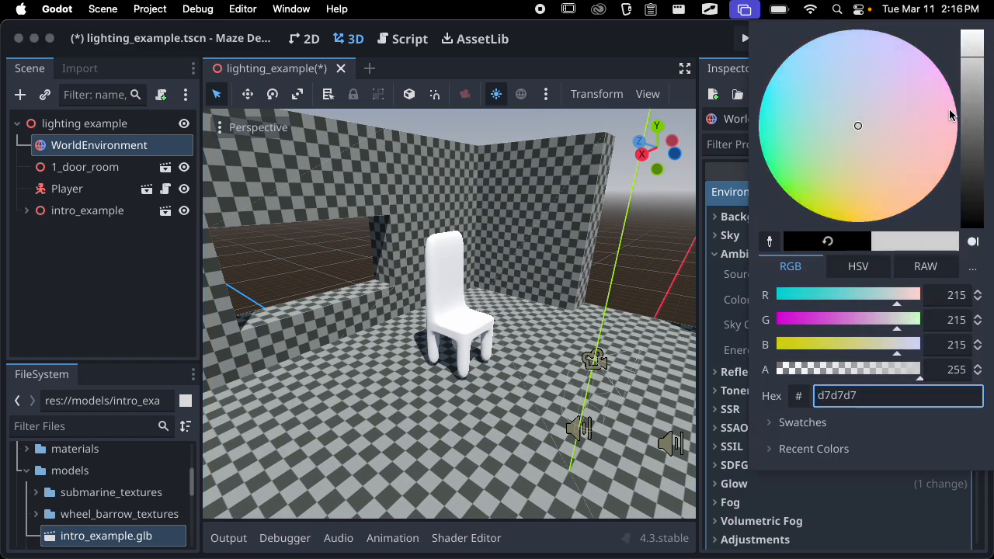
{"action": "left_click_drag", "start_coordinate": [869, 133], "coordinate": [890, 63]}
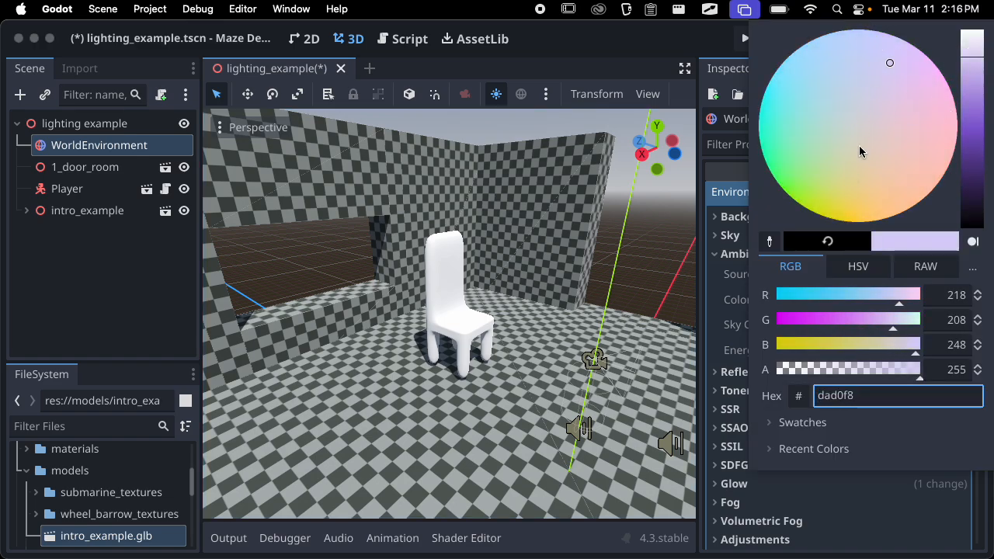
Try an Ambient Light Energy of 12.62 and a Sky Contribution of 0.55 with the chair in close view
{"action": "scroll", "coordinate": [493, 303], "scroll_direction": "up", "scroll_amount": 10}
{"action": "middle_click_drag", "start_coordinate": [493, 303], "coordinate": [555, 273]}
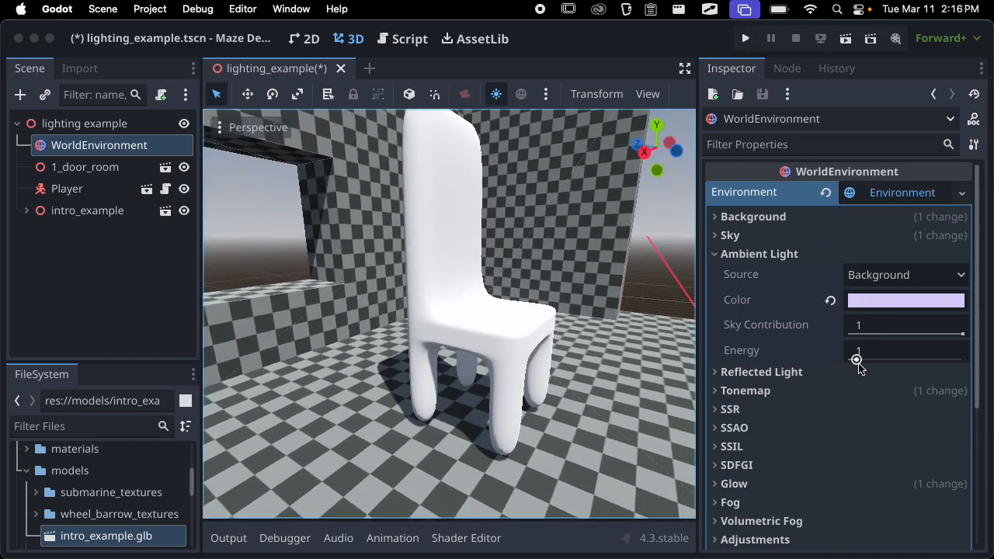
{"action": "mouse_move", "coordinate": [859, 358]}
{"action": "left_mouse_down"}
{"action": "mouse_move", "coordinate": [940, 352]}
{"action": "mouse_move", "coordinate": [920, 334]}
{"action": "mouse_move", "coordinate": [892, 334]}
{"action": "mouse_move", "coordinate": [947, 334]}
{"action": "mouse_move", "coordinate": [910, 333]}
{"action": "left_mouse_up"}
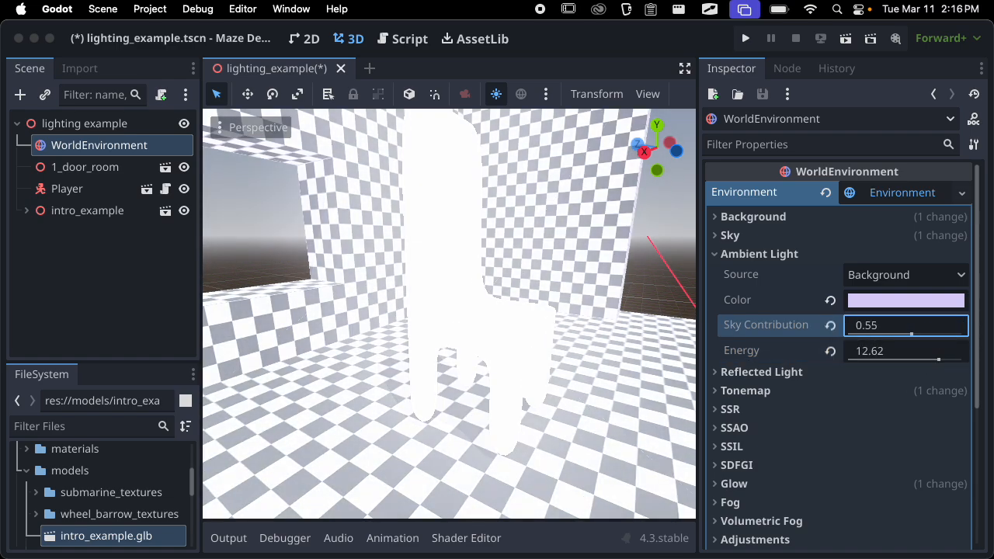
Reset the Ambient Light Color, Sky Contribution and Energy to their defaults and collapse the group
{"action": "left_click", "coordinate": [830, 300]}
{"action": "left_click", "coordinate": [830, 325]}
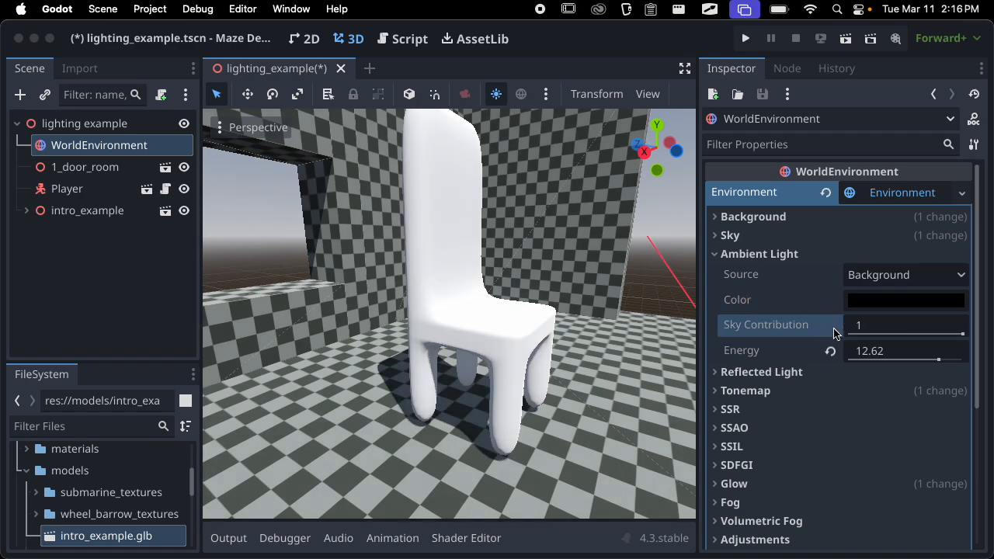
{"action": "left_click", "coordinate": [830, 351]}
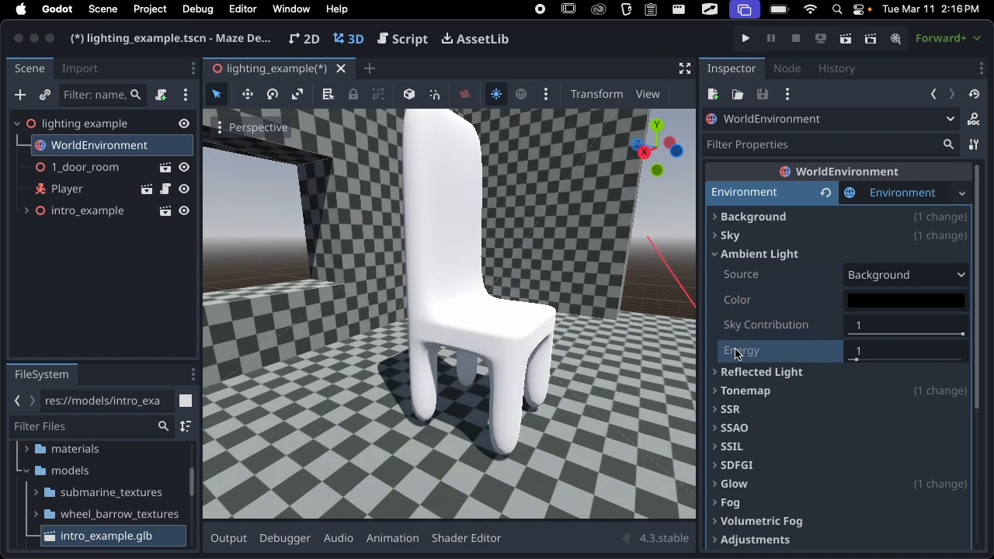
{"action": "left_click", "coordinate": [789, 256]}
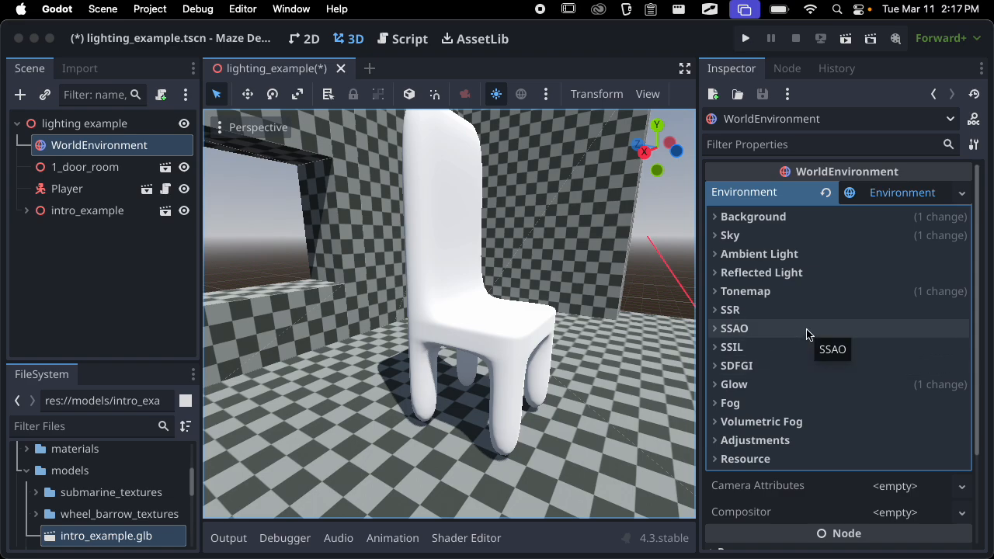
Try SSAO while inspecting the shading beneath the chair, turn it off again and collapse its group
{"action": "left_click", "coordinate": [774, 310]}
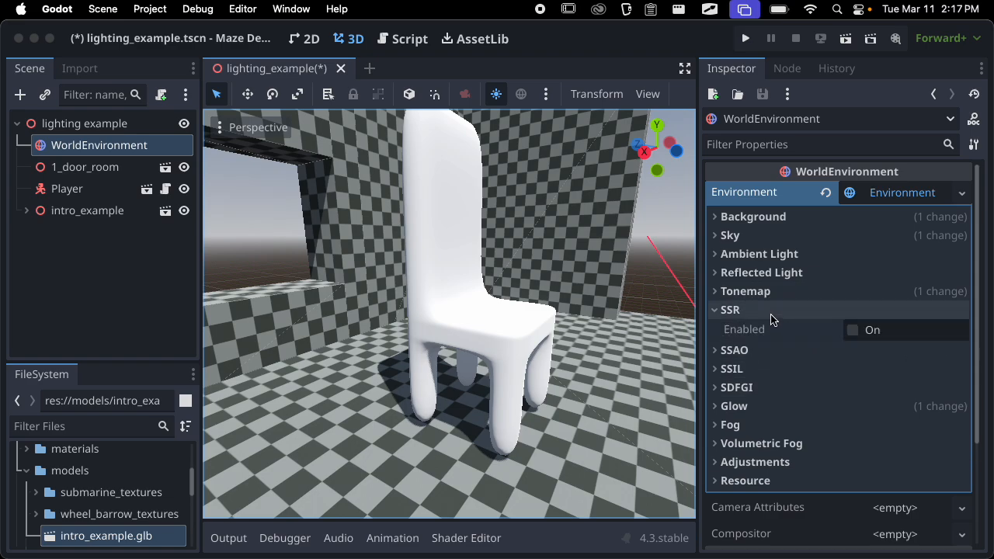
{"action": "left_click", "coordinate": [771, 311]}
{"action": "left_click", "coordinate": [771, 330]}
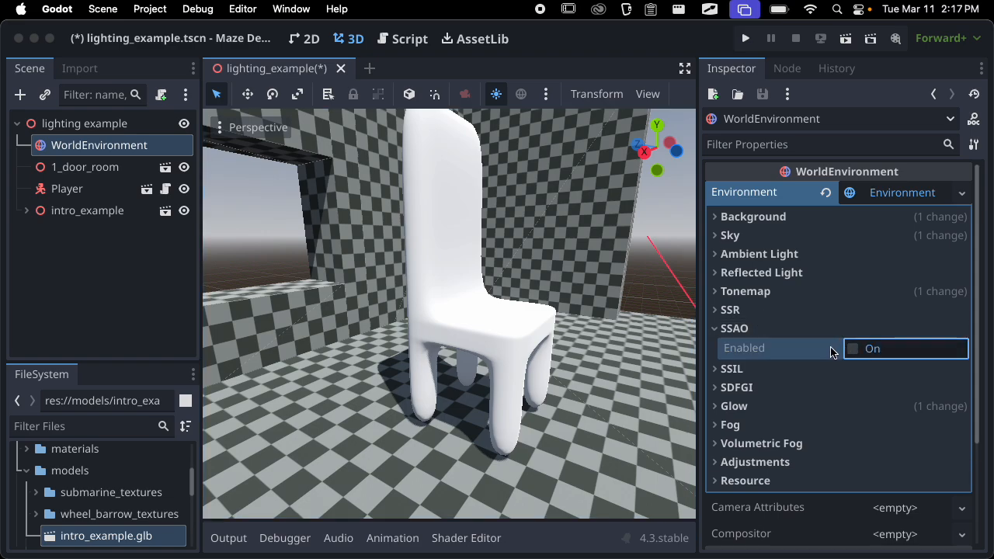
{"action": "left_click", "coordinate": [852, 349]}
{"action": "scroll", "coordinate": [620, 372], "scroll_direction": "up", "scroll_amount": 2}
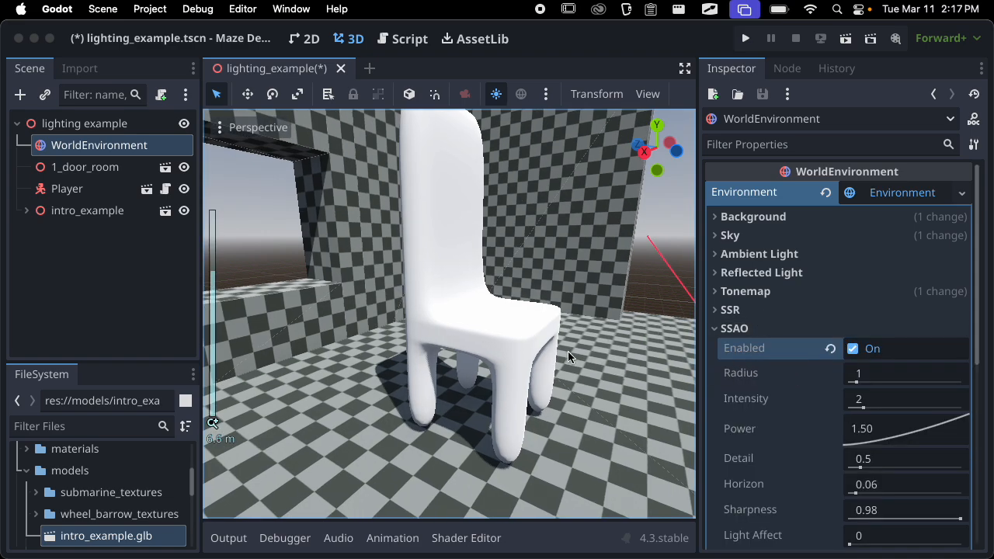
{"action": "scroll", "coordinate": [567, 351], "scroll_direction": "up", "scroll_amount": 8}
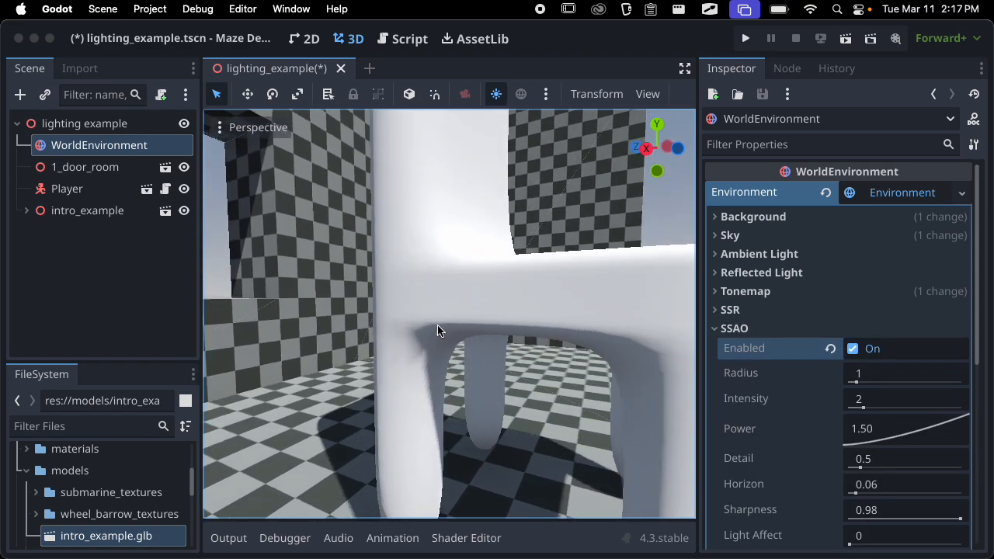
{"action": "middle_click_drag", "start_coordinate": [437, 330], "coordinate": [466, 286]}
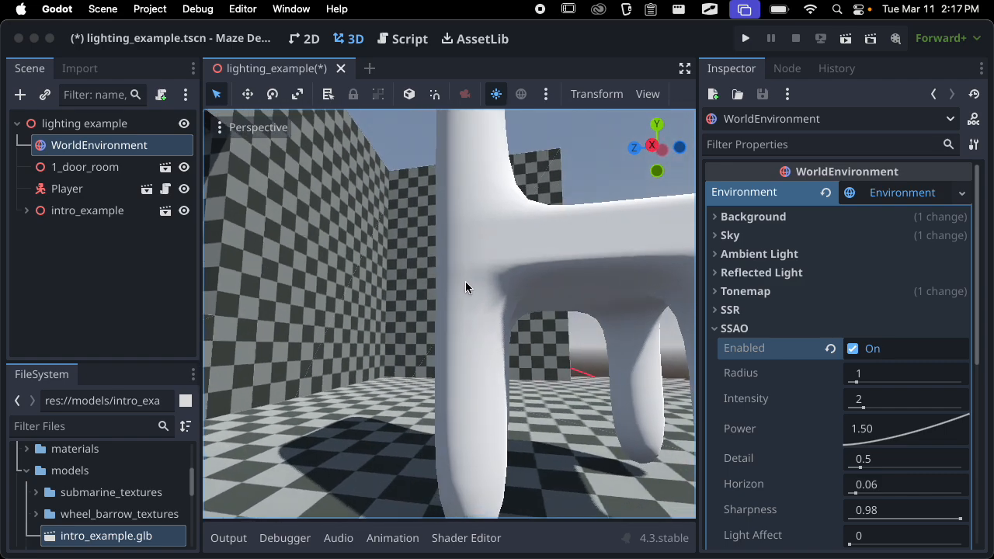
{"action": "left_click", "coordinate": [853, 349]}
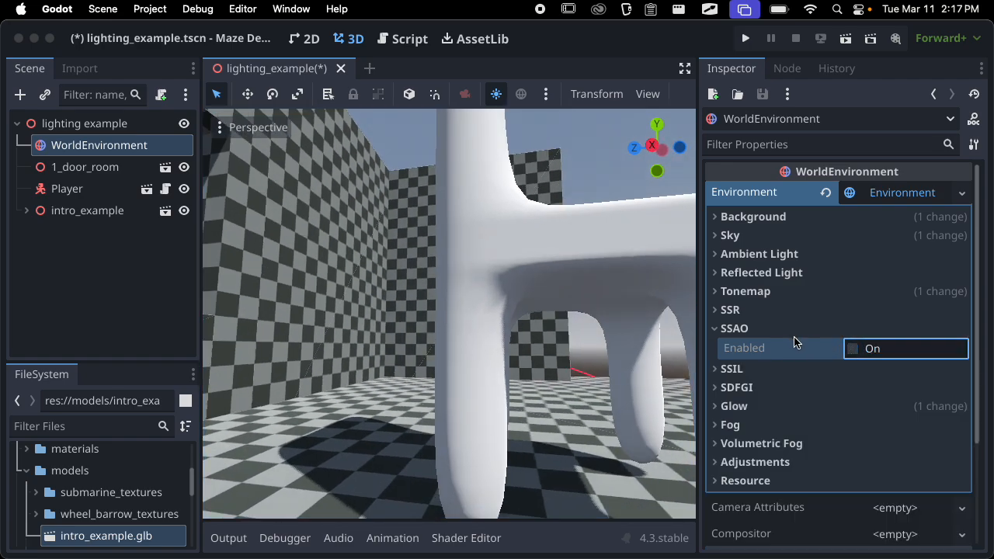
{"action": "left_click", "coordinate": [785, 331]}
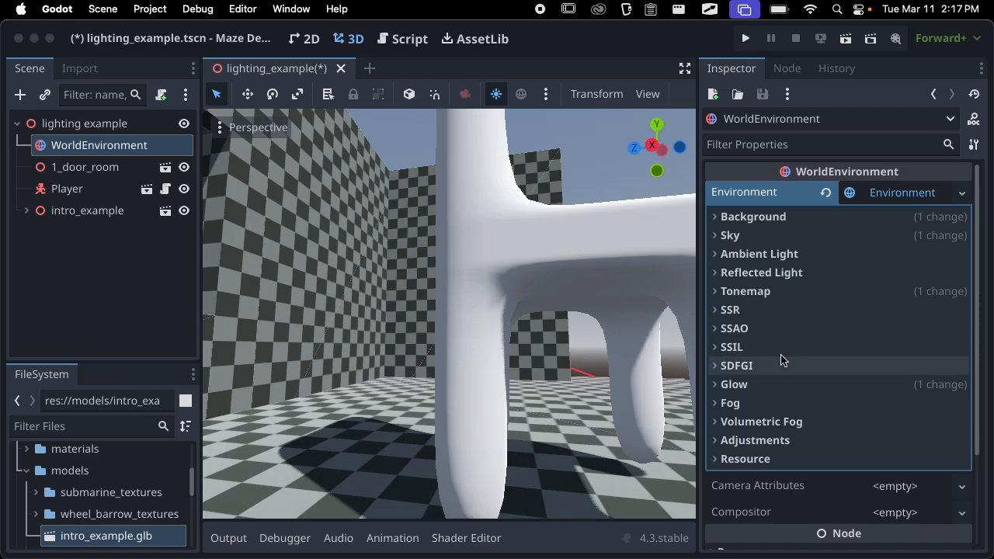
Enable Fog in the environment with the chair and the surrounding room in view
{"action": "scroll", "coordinate": [592, 360], "scroll_direction": "down", "scroll_amount": 10}
{"action": "middle_click_drag", "start_coordinate": [592, 360], "coordinate": [542, 371]}
{"action": "scroll", "coordinate": [519, 408], "scroll_direction": "down", "scroll_amount": 10}
{"action": "scroll", "coordinate": [518, 411], "scroll_direction": "up", "scroll_amount": 10}
{"action": "left_click", "coordinate": [796, 403]}
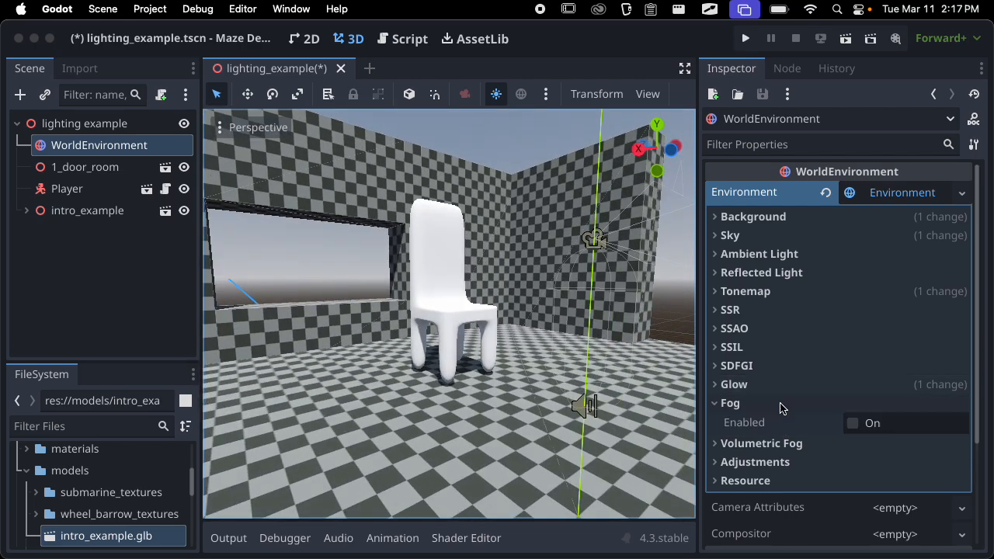
{"action": "scroll", "coordinate": [505, 339], "scroll_direction": "down", "scroll_amount": 3}
{"action": "scroll", "coordinate": [501, 344], "scroll_direction": "down", "scroll_amount": 3}
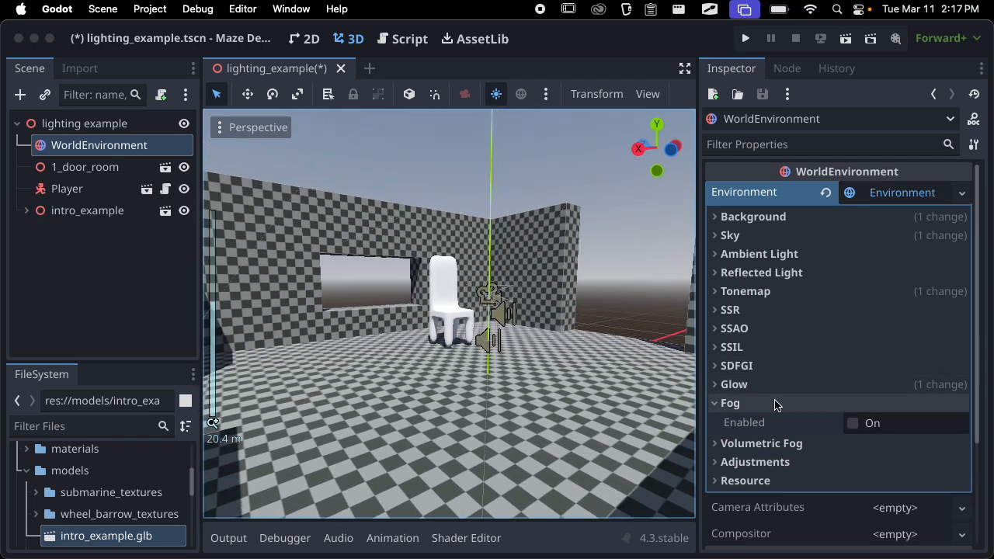
{"action": "left_click", "coordinate": [852, 423]}
Examine how the fog looks from outside the room, close to the chair and across the interior
{"action": "scroll", "coordinate": [478, 367], "scroll_direction": "down", "scroll_amount": 10}
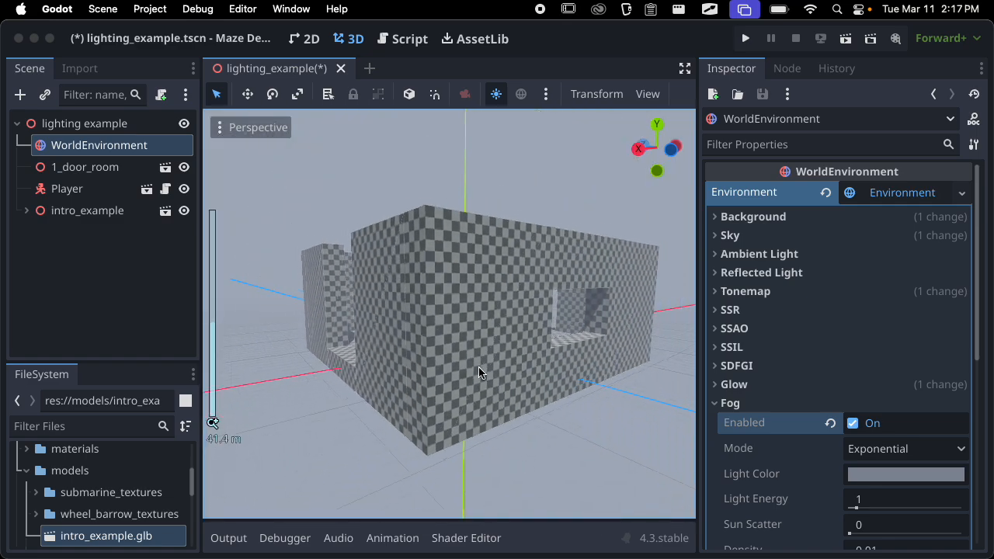
{"action": "scroll", "coordinate": [478, 367], "scroll_direction": "up", "scroll_amount": 8}
{"action": "middle_click_drag", "start_coordinate": [478, 367], "coordinate": [522, 410]}
{"action": "scroll", "coordinate": [521, 410], "scroll_direction": "up", "scroll_amount": 4}
{"action": "scroll", "coordinate": [522, 409], "scroll_direction": "up", "scroll_amount": 5}
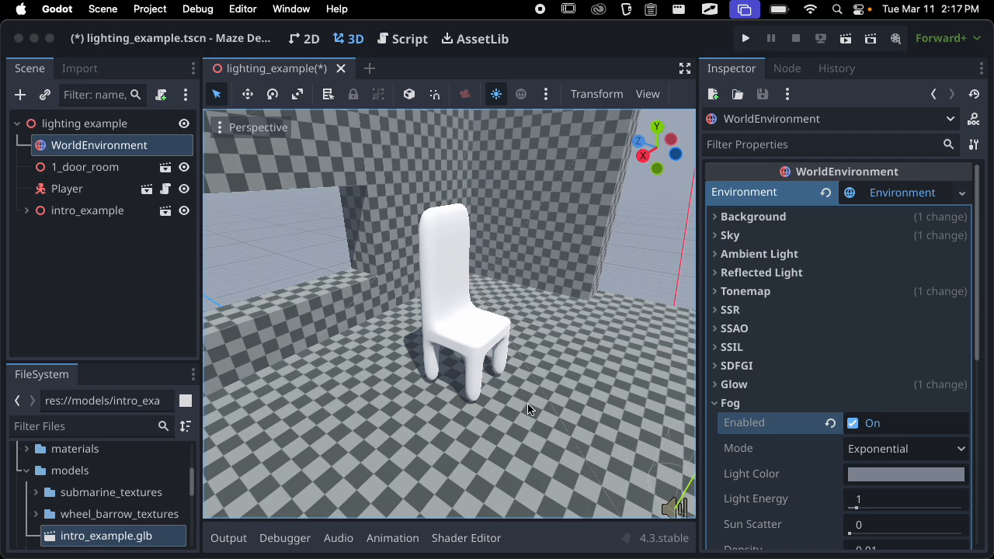
{"action": "scroll", "coordinate": [530, 301], "scroll_direction": "down", "scroll_amount": 5}
{"action": "middle_click_drag", "start_coordinate": [530, 301], "coordinate": [476, 342]}
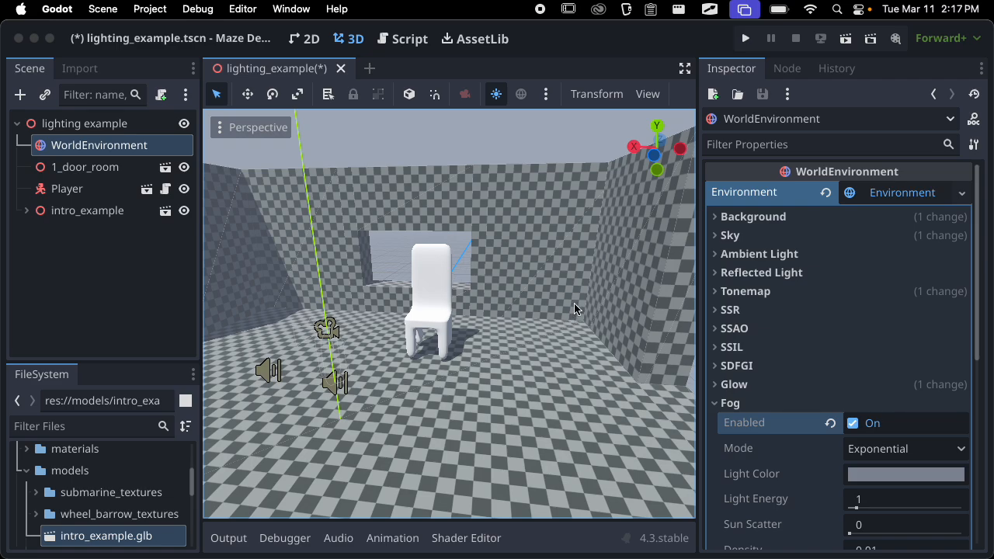
Look through the Fog settings, turn Fog off and collapse its group
{"action": "scroll", "coordinate": [888, 372], "scroll_direction": "down", "scroll_amount": 5}
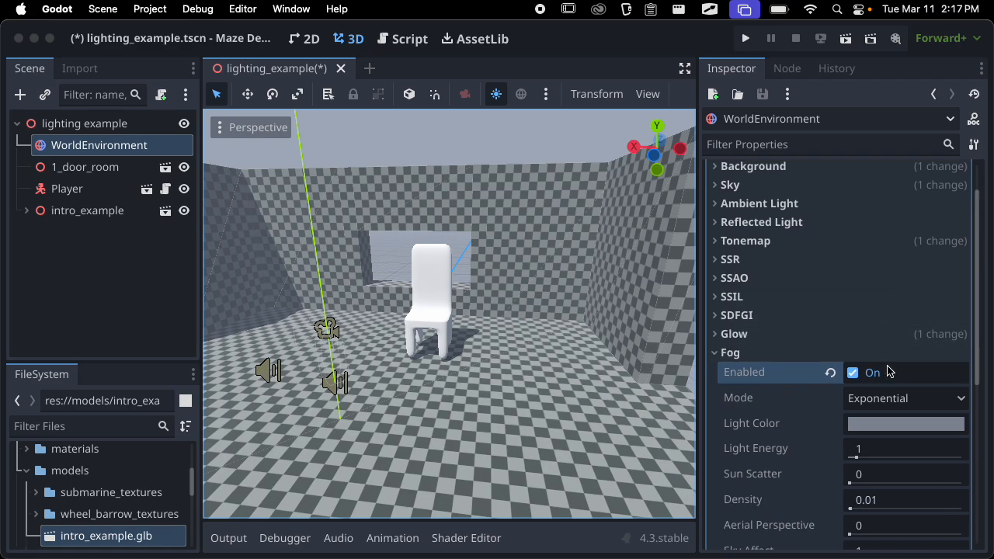
{"action": "scroll", "coordinate": [819, 375], "scroll_direction": "up", "scroll_amount": 2}
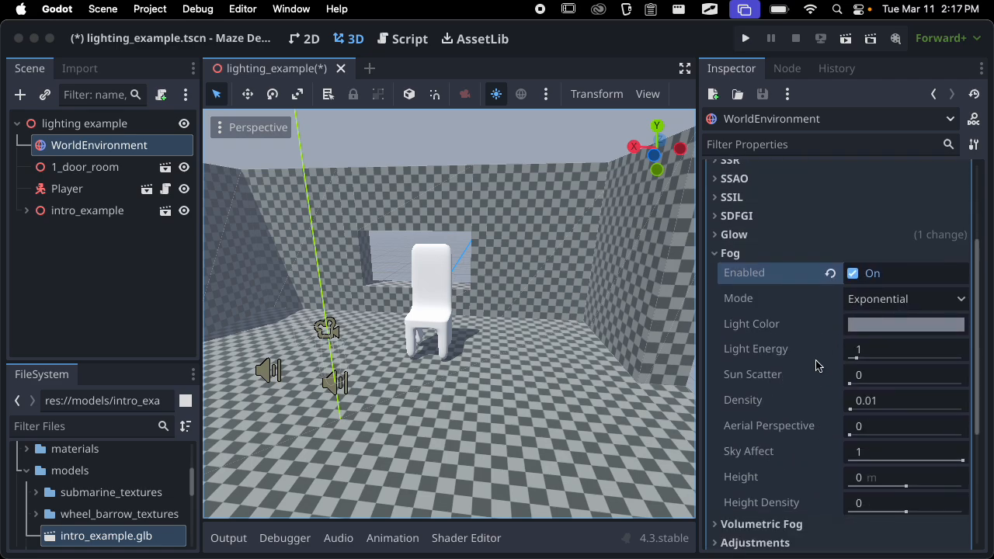
{"action": "left_click", "coordinate": [831, 330]}
{"action": "left_click", "coordinate": [760, 312]}
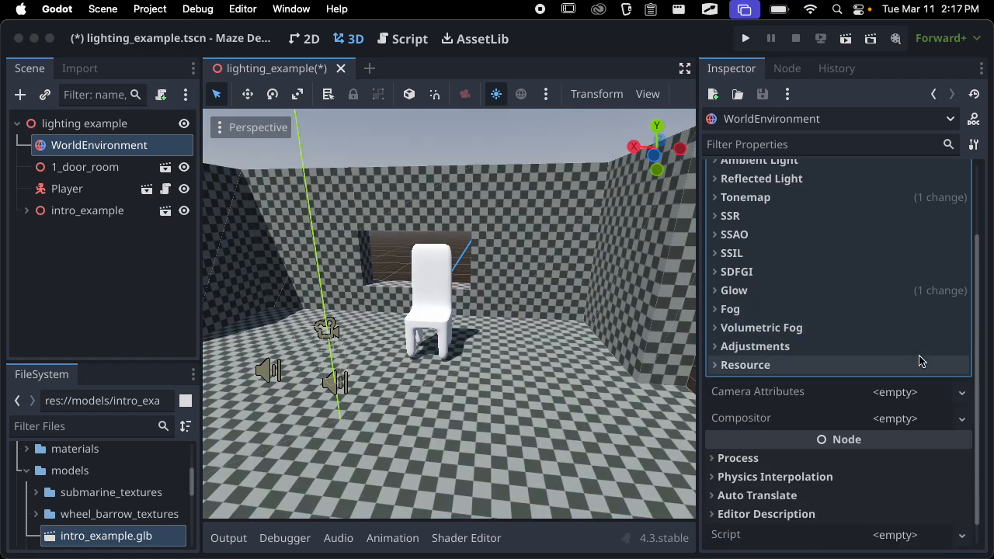
Enable Volumetric Fog in the environment and view the room from above
{"action": "left_click", "coordinate": [858, 327]}
{"action": "left_click", "coordinate": [853, 348]}
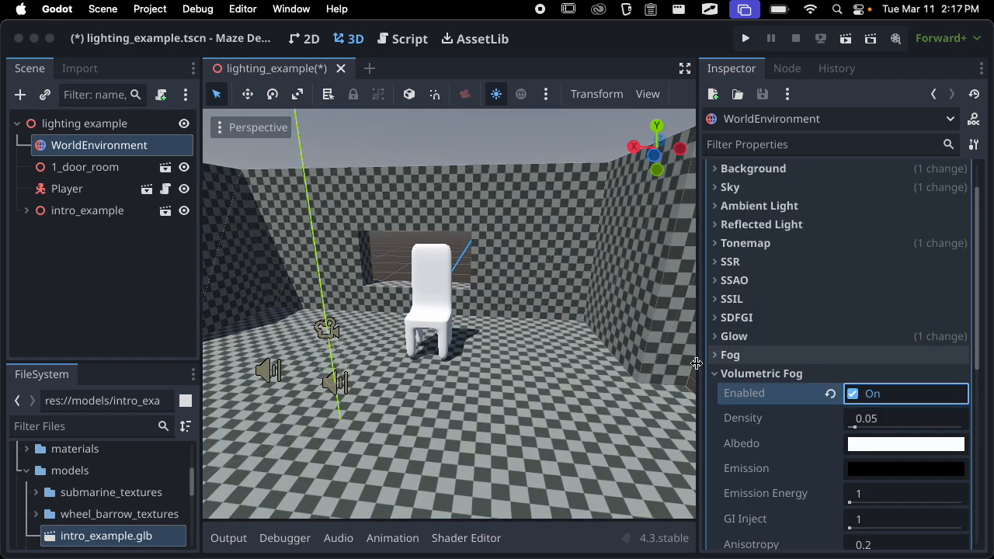
{"action": "scroll", "coordinate": [468, 370], "scroll_direction": "down", "scroll_amount": 5}
{"action": "middle_click_drag", "start_coordinate": [570, 392], "coordinate": [607, 381]}
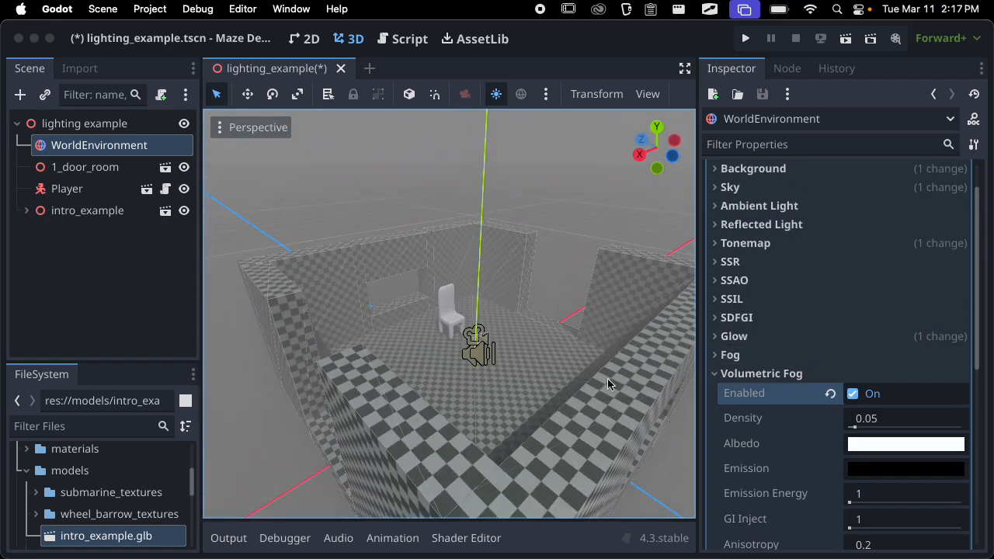
Examine the volumetric fog through the room's opening and around the chair, and look through its settings
{"action": "middle_click_drag", "start_coordinate": [510, 275], "coordinate": [593, 236]}
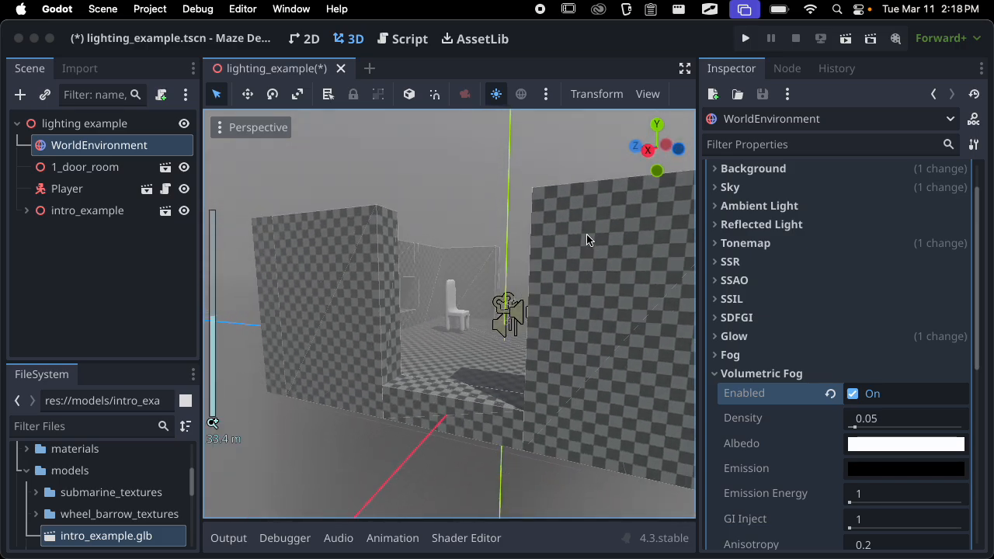
{"action": "scroll", "coordinate": [537, 288], "scroll_direction": "up", "scroll_amount": 20}
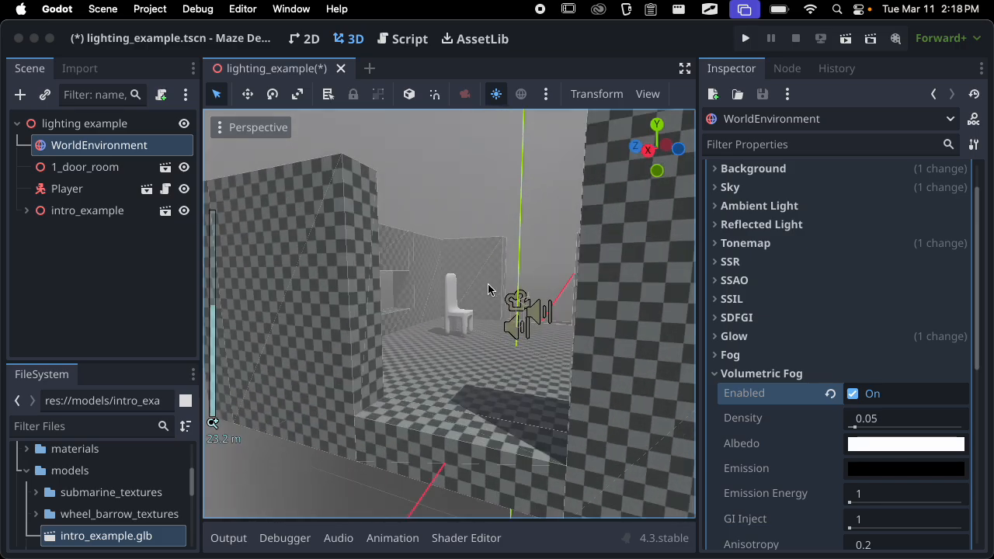
{"action": "scroll", "coordinate": [539, 292], "scroll_direction": "down", "scroll_amount": 15}
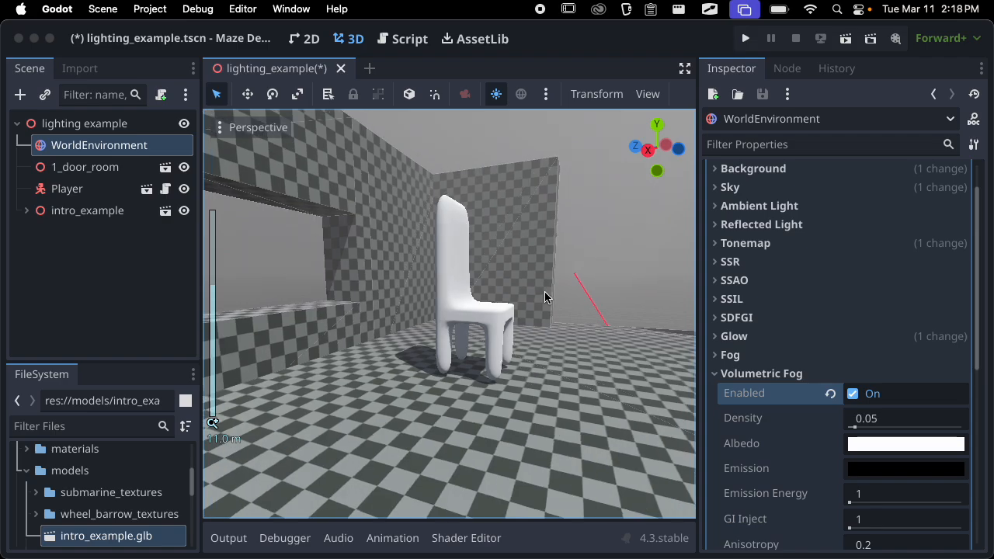
{"action": "scroll", "coordinate": [540, 341], "scroll_direction": "up", "scroll_amount": 8}
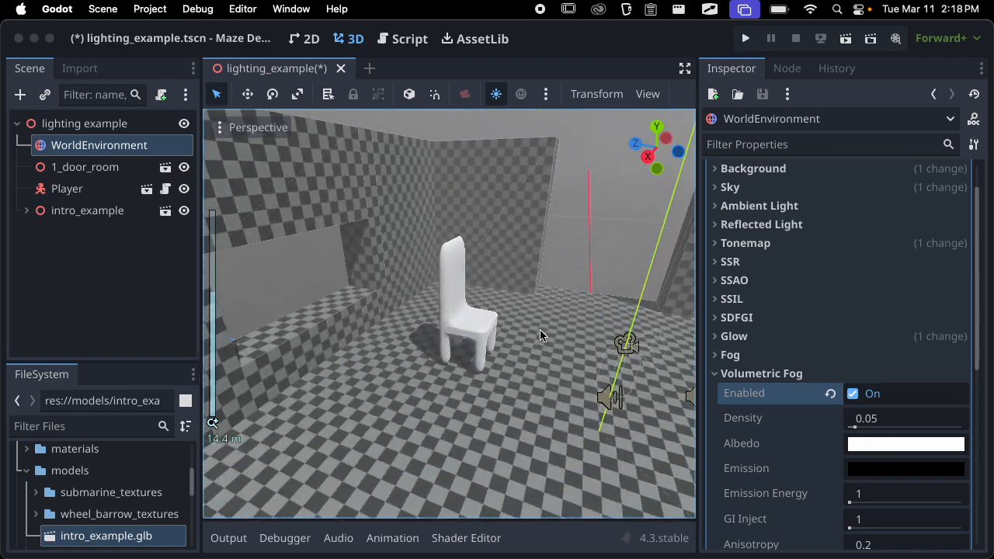
{"action": "scroll", "coordinate": [533, 300], "scroll_direction": "down", "scroll_amount": 15}
{"action": "scroll", "coordinate": [530, 326], "scroll_direction": "up", "scroll_amount": 10}
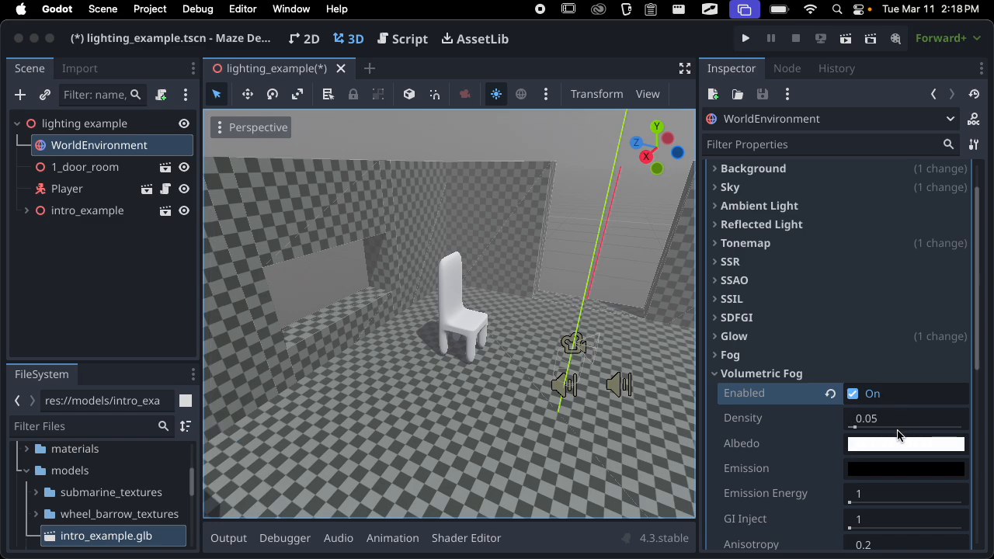
{"action": "scroll", "coordinate": [900, 435], "scroll_direction": "down", "scroll_amount": 2}
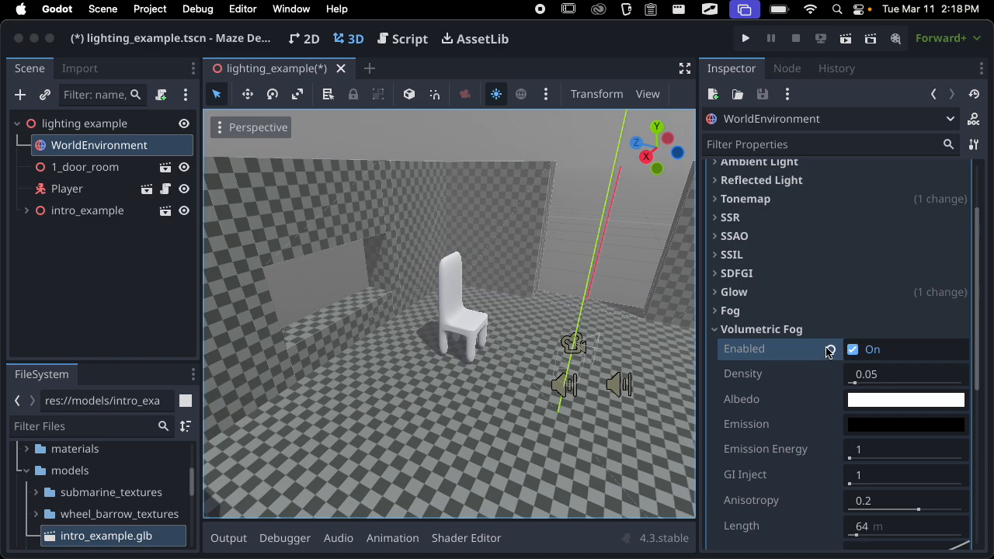
Turn Volumetric Fog off in the environment and collapse its group
{"action": "left_click", "coordinate": [852, 349]}
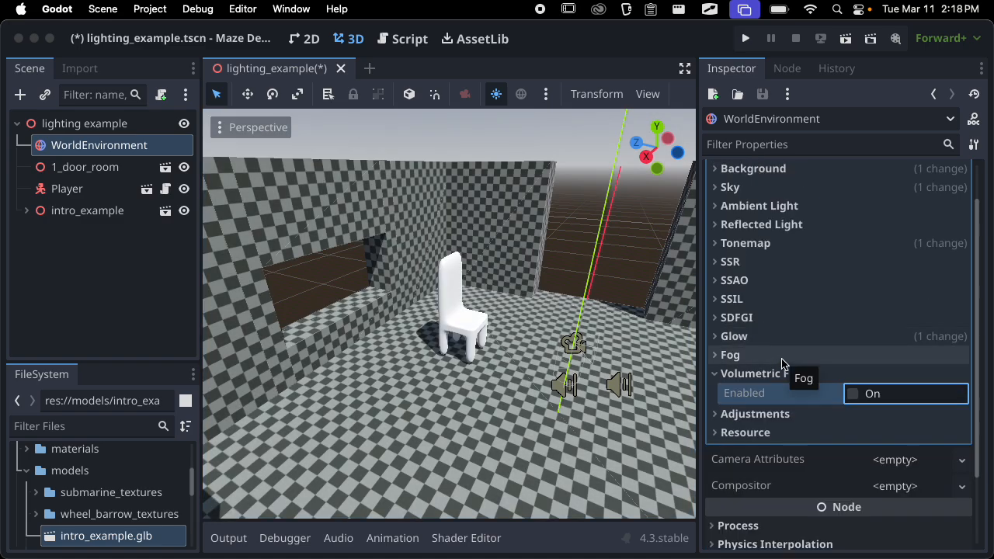
{"action": "left_click", "coordinate": [788, 373]}
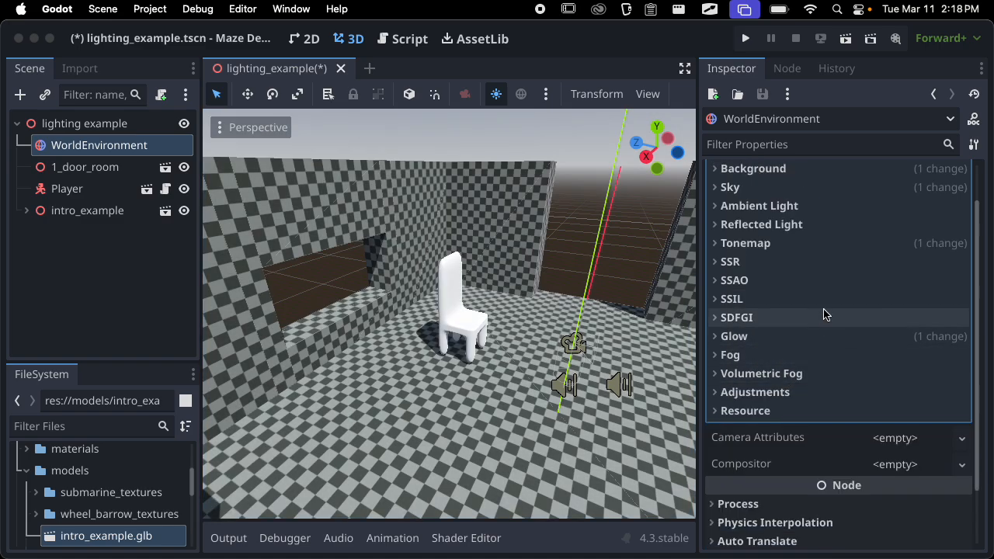
{"action": "scroll", "coordinate": [827, 318], "scroll_direction": "down", "scroll_amount": 2}
{"action": "scroll", "coordinate": [832, 310], "scroll_direction": "up", "scroll_amount": 3}
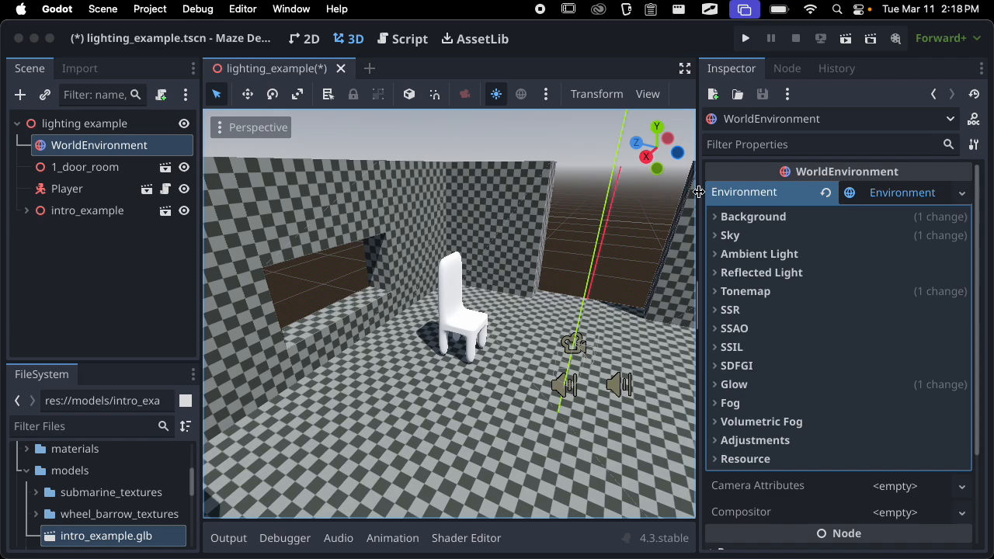
Narrow the Inspector to enlarge the 3D view of the room, and save the scene
{"action": "left_click_drag", "start_coordinate": [699, 192], "coordinate": [819, 194]}
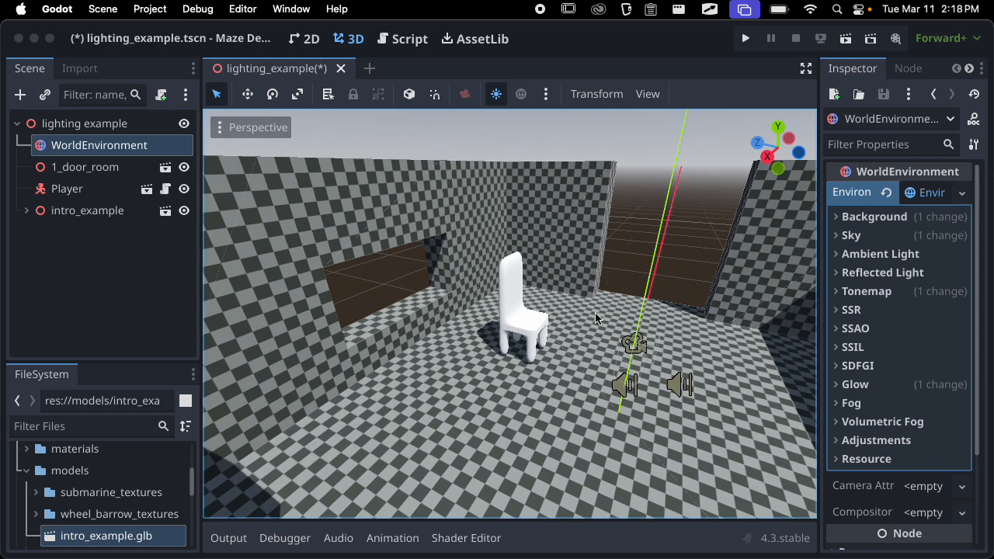
{"action": "scroll", "coordinate": [595, 319], "scroll_direction": "down", "scroll_amount": 2}
{"action": "middle_click_drag", "start_coordinate": [595, 318], "coordinate": [487, 256]}
{"action": "key", "text": "super+s"}
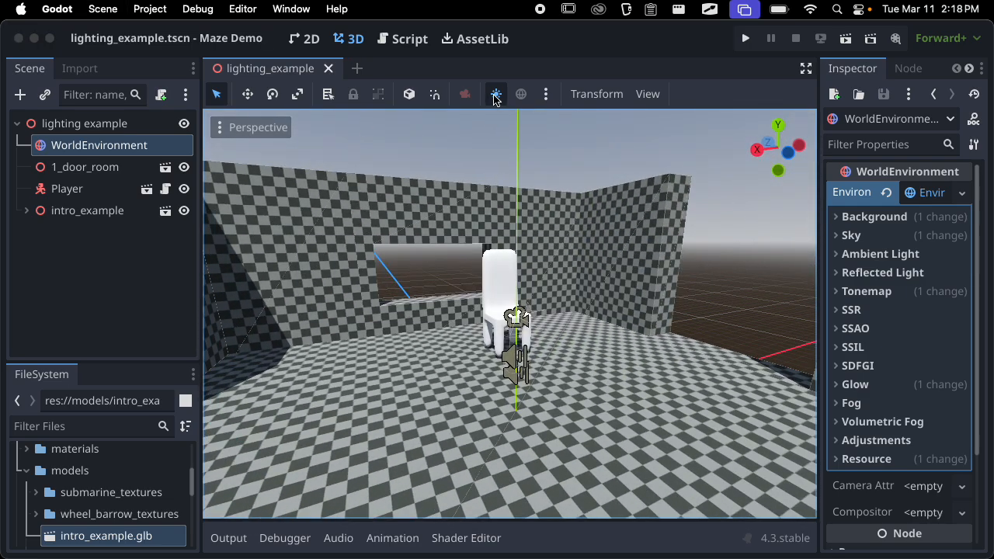
Toggle the preview sunlight off and back on, and add the preview sun to the scene as a selected directional light
{"action": "left_click", "coordinate": [496, 95]}
{"action": "left_click", "coordinate": [497, 94]}
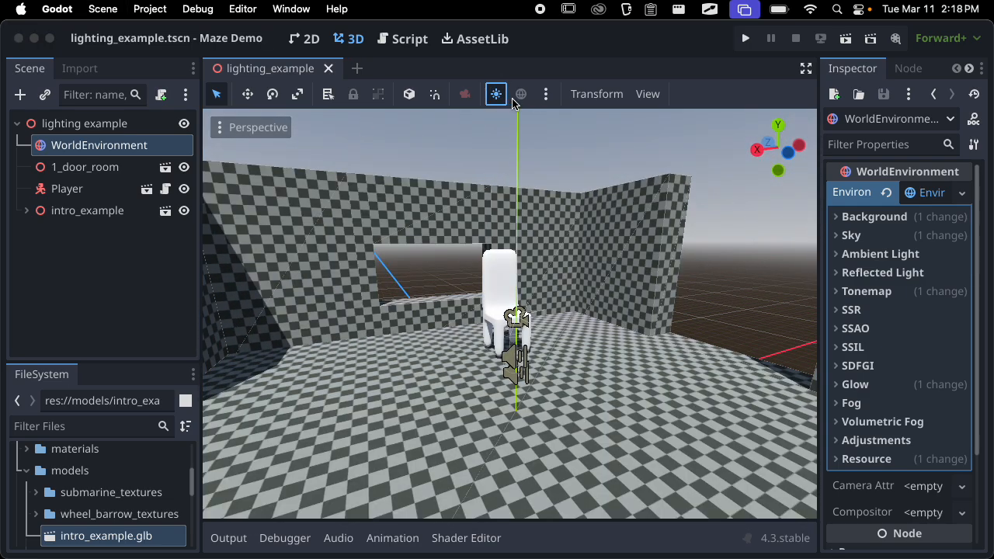
{"action": "left_click", "coordinate": [546, 94]}
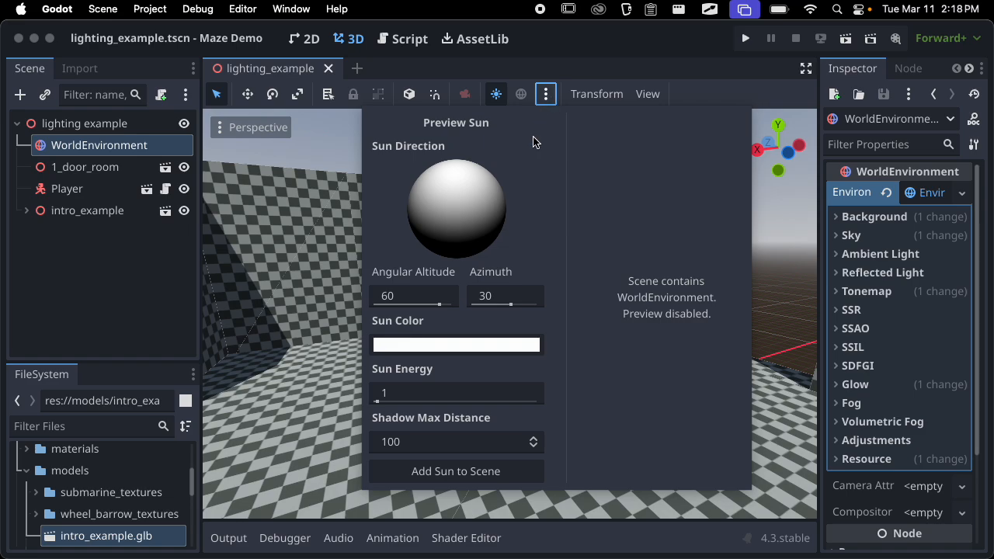
{"action": "left_click", "coordinate": [466, 471]}
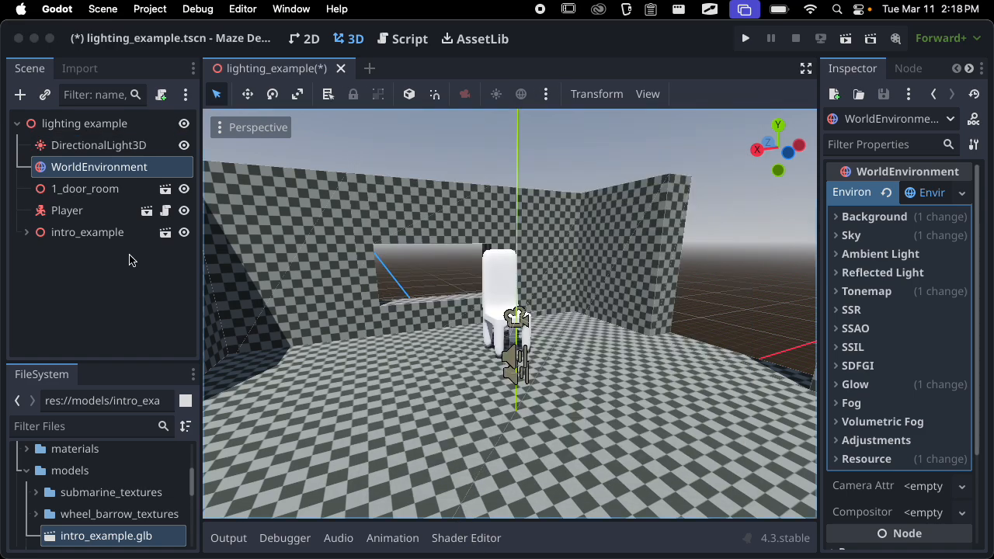
{"action": "left_click", "coordinate": [139, 147]}
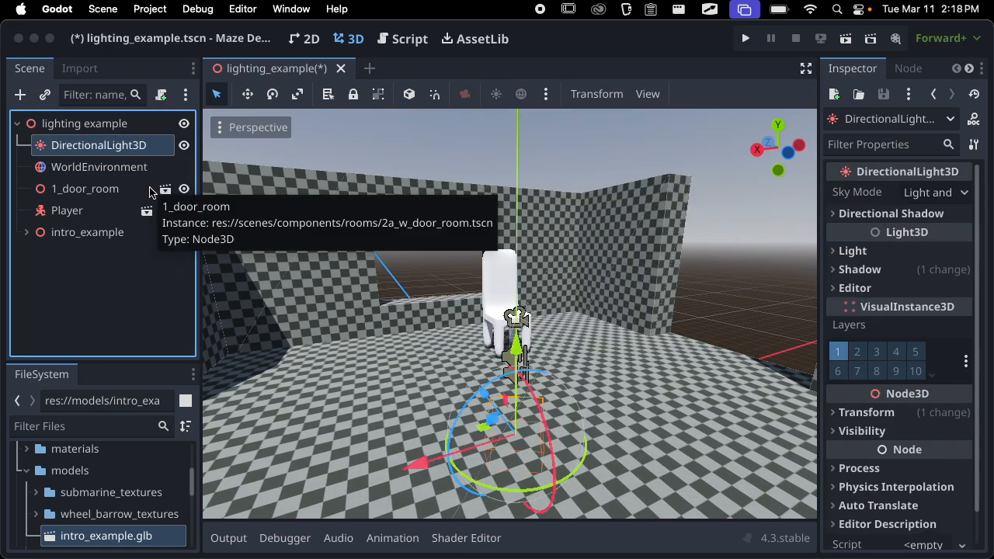
Examine the directional light's effect on the room from above and from outside the doorway
{"action": "scroll", "coordinate": [548, 293], "scroll_direction": "down", "scroll_amount": 15}
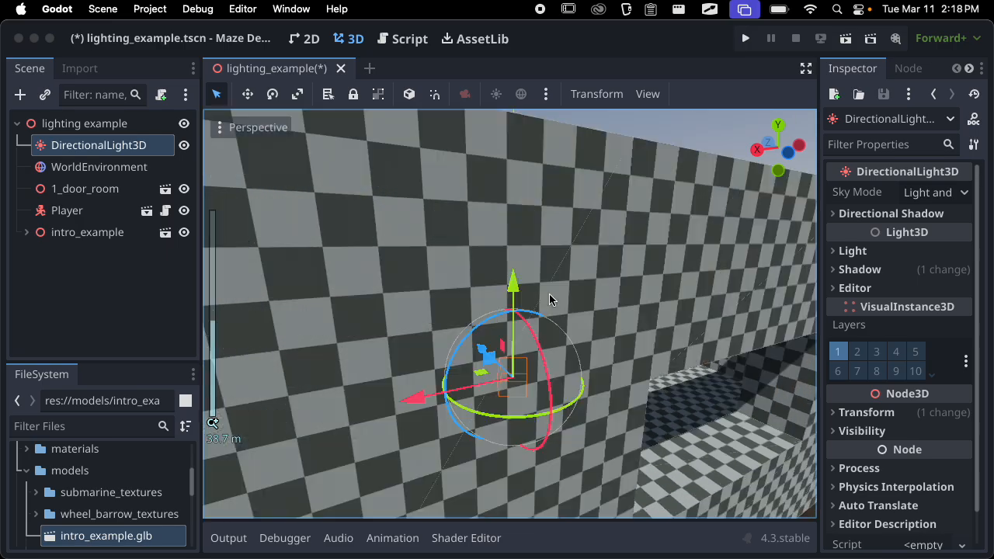
{"action": "middle_click_drag", "start_coordinate": [548, 293], "coordinate": [717, 349]}
{"action": "scroll", "coordinate": [663, 334], "scroll_direction": "up", "scroll_amount": 12}
{"action": "scroll", "coordinate": [717, 349], "scroll_direction": "down", "scroll_amount": 6}
{"action": "middle_click_drag", "start_coordinate": [621, 348], "coordinate": [513, 347], "text": "shift"}
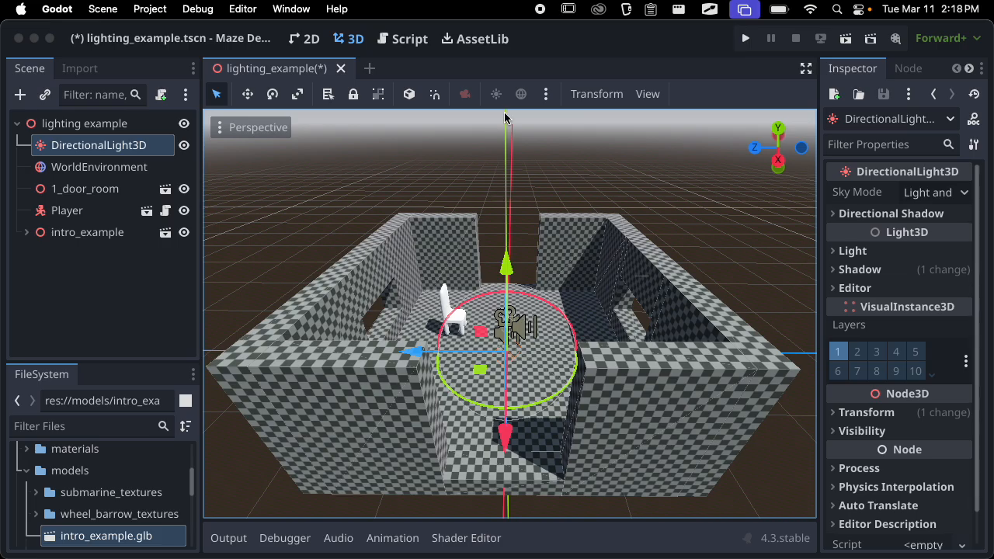
{"action": "middle_click_drag", "start_coordinate": [504, 117], "coordinate": [697, 238]}
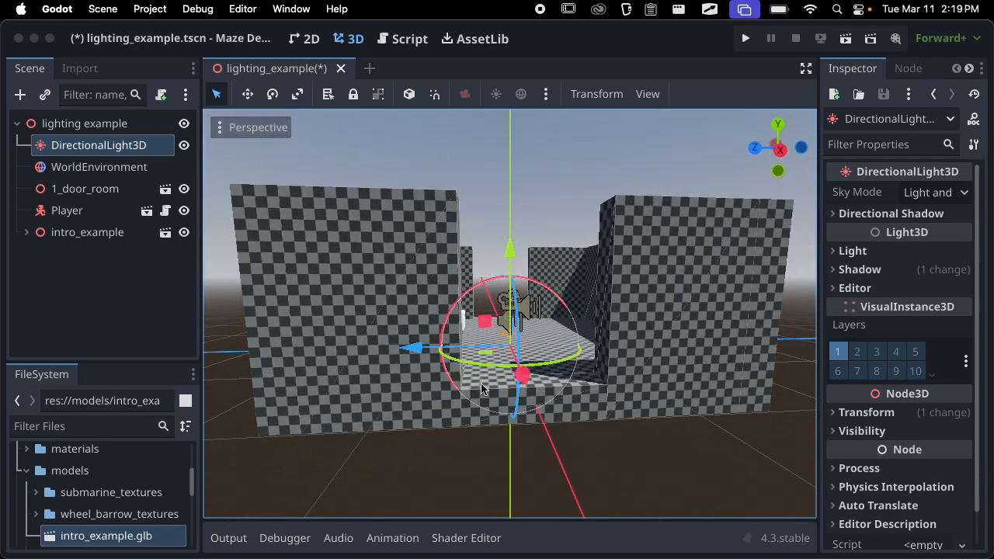
{"action": "middle_click_drag", "start_coordinate": [681, 348], "coordinate": [625, 427]}
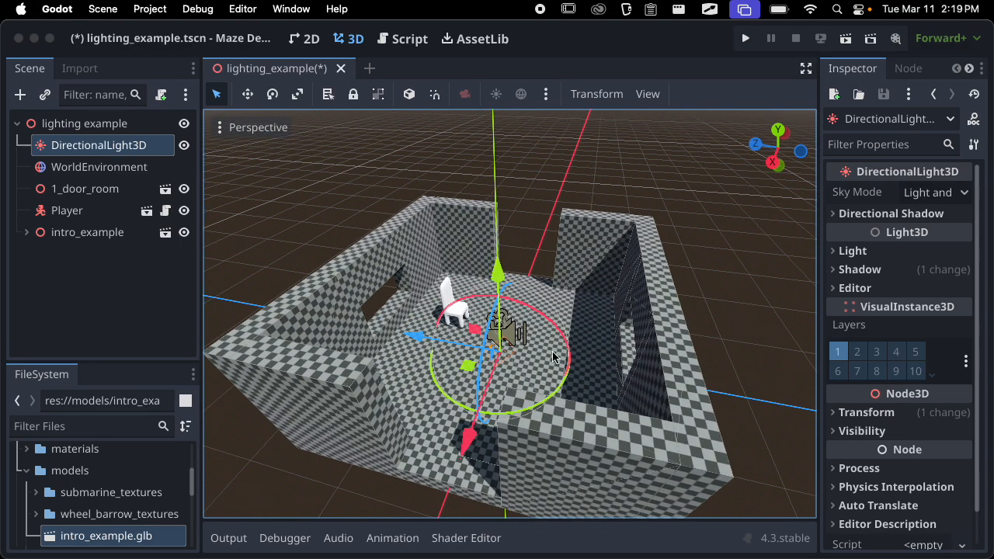
Examine the shadows the directional light casts inside the room and around the chair
{"action": "middle_click_drag", "start_coordinate": [376, 359], "coordinate": [793, 330]}
{"action": "scroll", "coordinate": [439, 364], "scroll_direction": "up", "scroll_amount": 10}
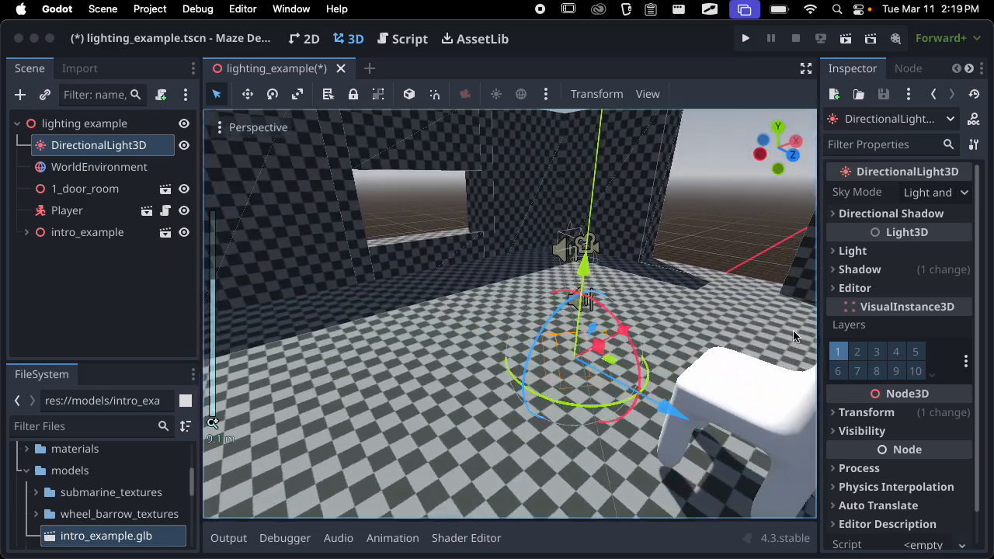
{"action": "scroll", "coordinate": [634, 342], "scroll_direction": "down", "scroll_amount": 9}
{"action": "scroll", "coordinate": [646, 366], "scroll_direction": "up", "scroll_amount": 6}
{"action": "middle_click_drag", "start_coordinate": [646, 365], "coordinate": [380, 291]}
{"action": "scroll", "coordinate": [443, 306], "scroll_direction": "down", "scroll_amount": 3}
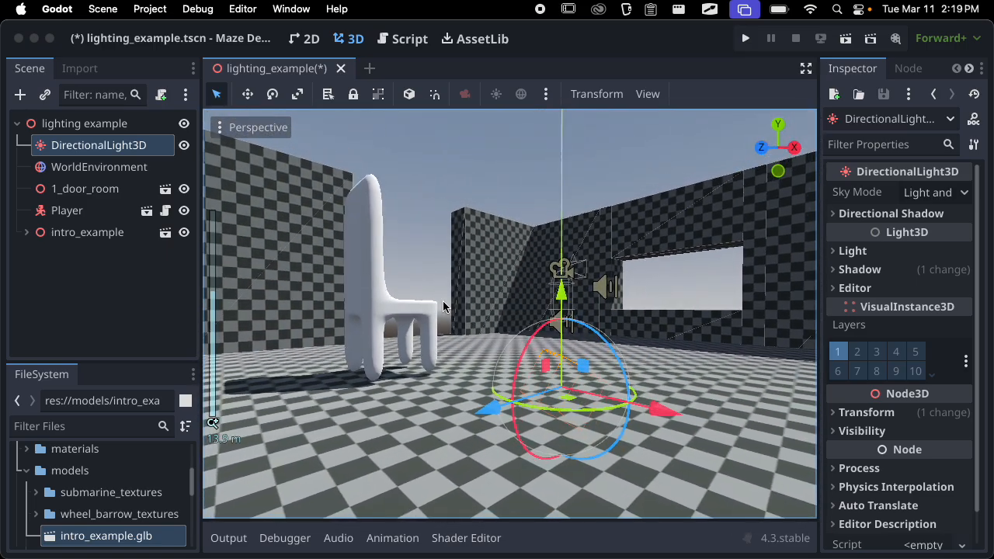
{"action": "middle_click_drag", "start_coordinate": [464, 312], "coordinate": [676, 367]}
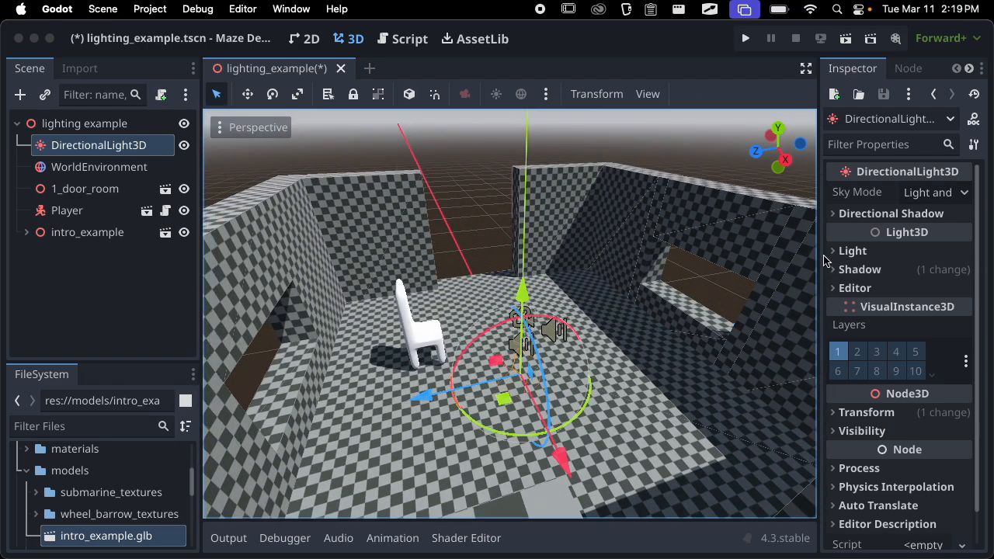
Widen the Inspector and look through the directional light's Directional Shadow, Light and Shadow settings
{"action": "left_click_drag", "start_coordinate": [819, 258], "coordinate": [742, 258]}
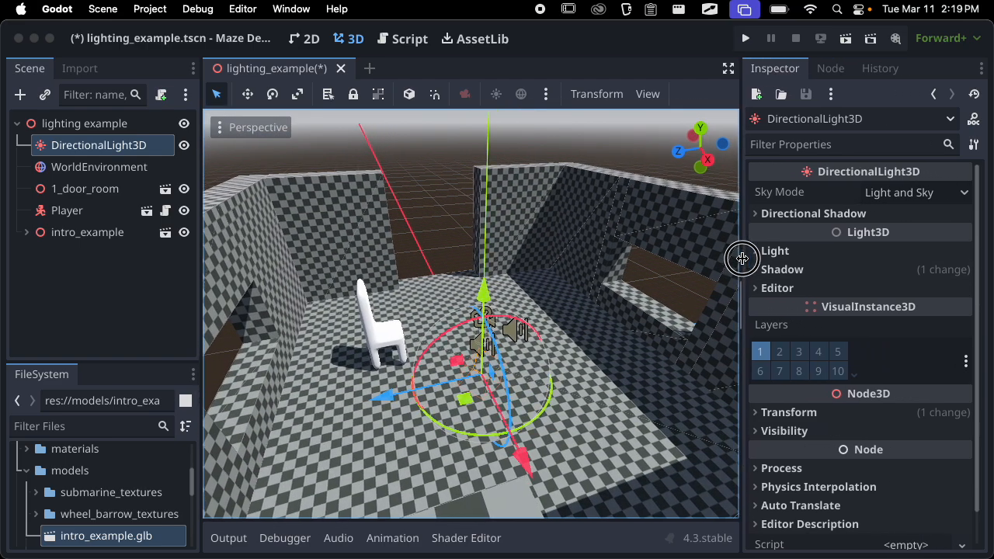
{"action": "left_click", "coordinate": [827, 214]}
{"action": "left_click", "coordinate": [830, 216]}
{"action": "left_click", "coordinate": [812, 250]}
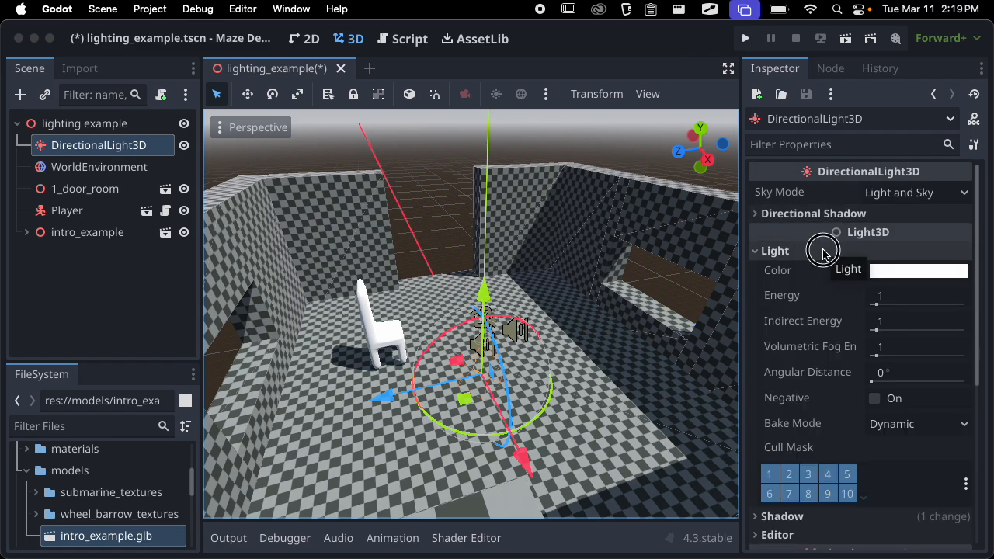
{"action": "left_click", "coordinate": [824, 252]}
{"action": "left_click", "coordinate": [814, 269]}
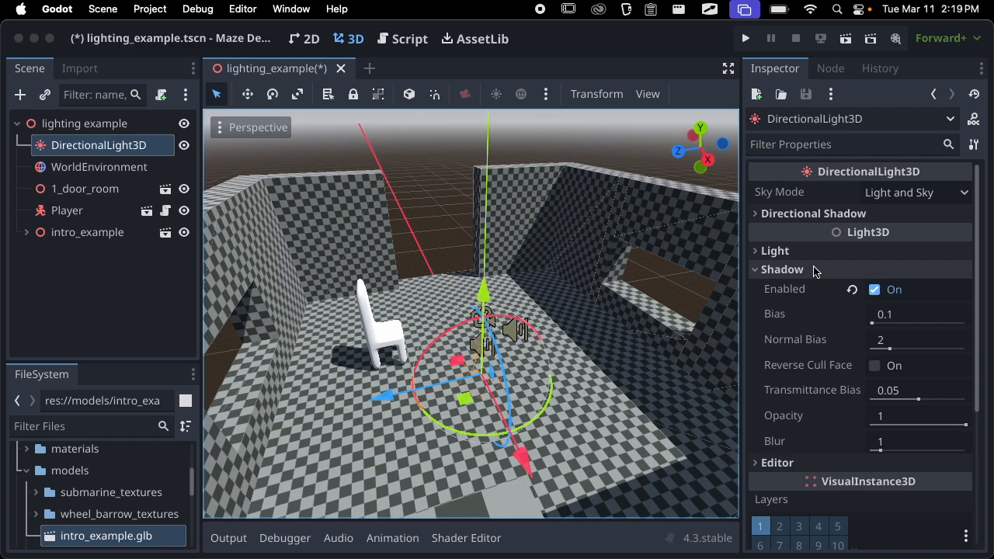
{"action": "left_click", "coordinate": [804, 272]}
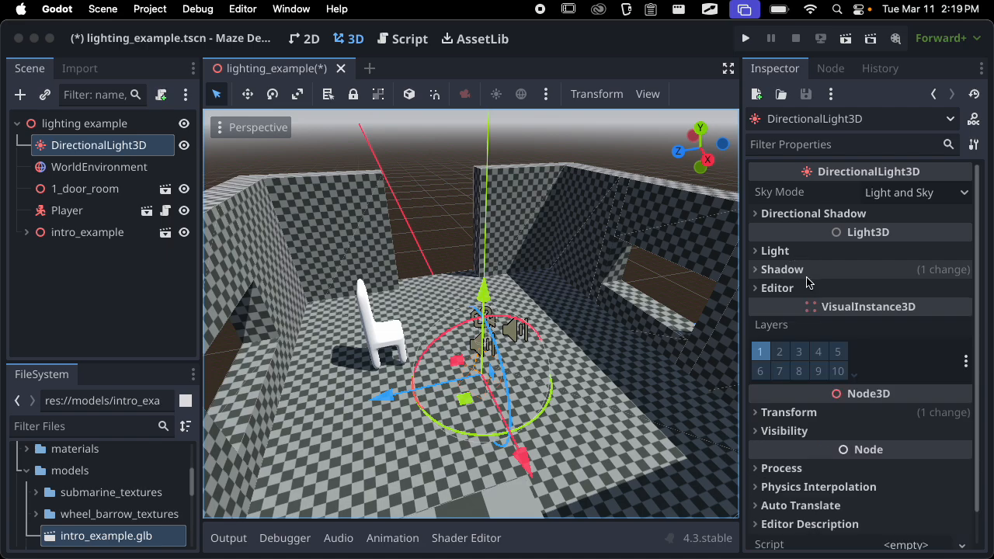
Expand the directional light's Transform settings and reset its rotation to zero on all axes
{"action": "middle_click_drag", "start_coordinate": [466, 316], "coordinate": [698, 350]}
{"action": "left_click", "coordinate": [877, 414]}
{"action": "scroll", "coordinate": [878, 355], "scroll_direction": "down", "scroll_amount": 5}
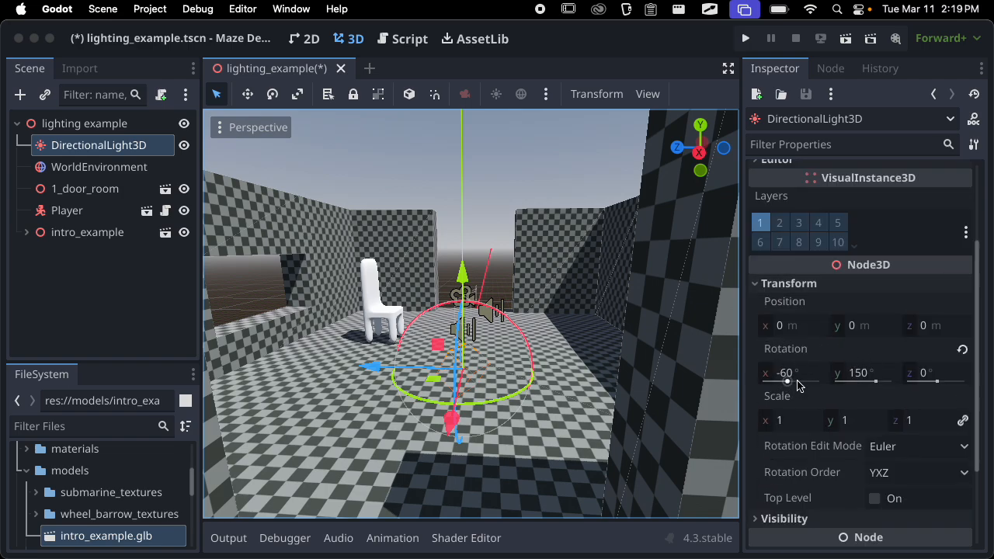
{"action": "left_click", "coordinate": [963, 353]}
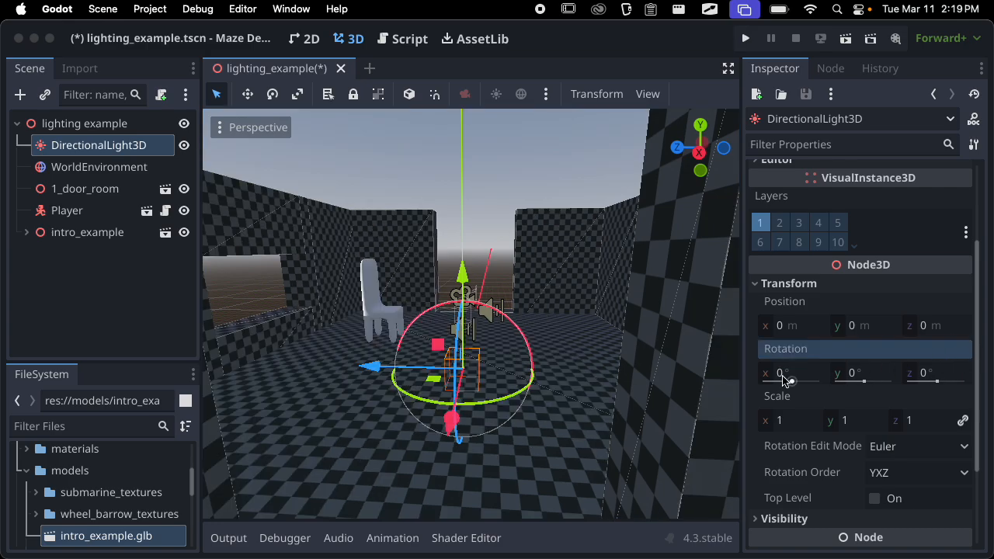
Examine from several sides outside the room which walls and chair surfaces the unrotated light strikes
{"action": "scroll", "coordinate": [563, 377], "scroll_direction": "down", "scroll_amount": 10}
{"action": "middle_click_drag", "start_coordinate": [564, 378], "coordinate": [152, 375]}
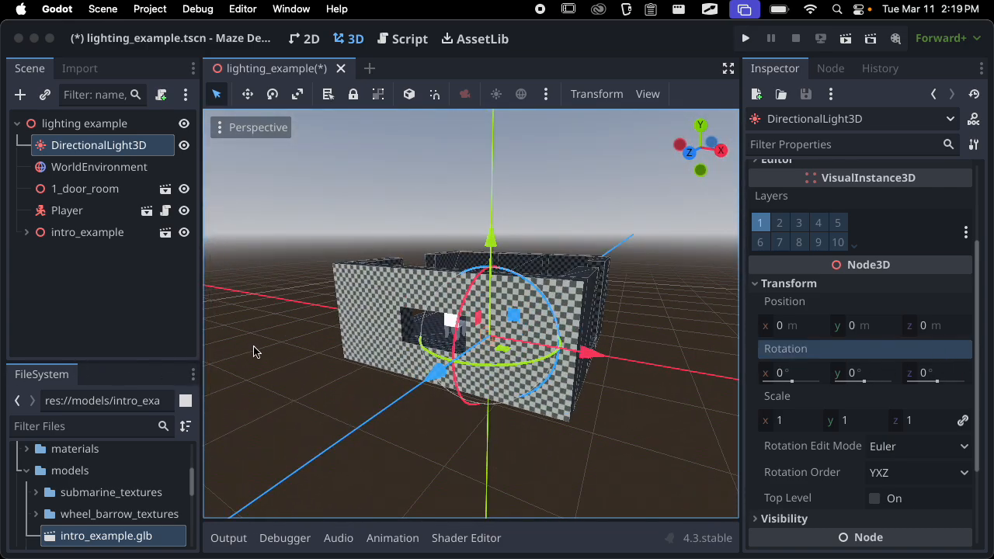
{"action": "middle_click_drag", "start_coordinate": [255, 351], "coordinate": [318, 341]}
{"action": "middle_click_drag", "start_coordinate": [307, 332], "coordinate": [594, 330]}
{"action": "scroll", "coordinate": [330, 354], "scroll_direction": "up", "scroll_amount": 5}
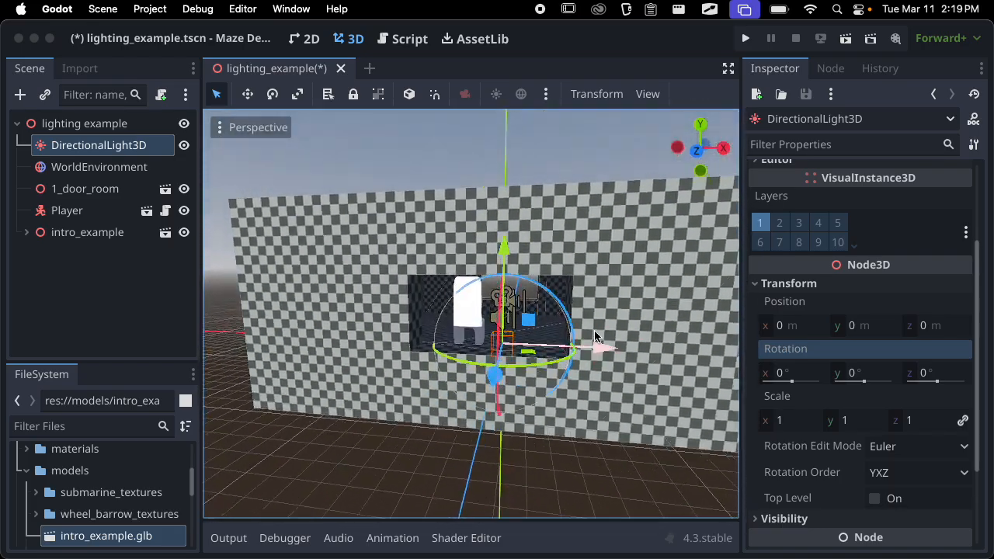
{"action": "scroll", "coordinate": [594, 332], "scroll_direction": "down", "scroll_amount": 6}
{"action": "middle_click_drag", "start_coordinate": [506, 335], "coordinate": [308, 351]}
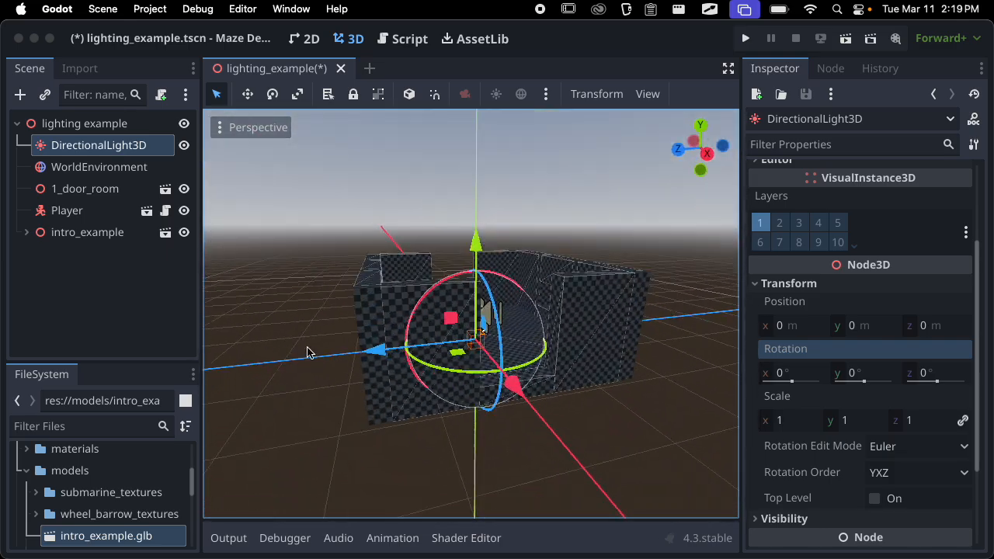
{"action": "scroll", "coordinate": [360, 364], "scroll_direction": "up", "scroll_amount": 6}
{"action": "middle_click_drag", "start_coordinate": [362, 365], "coordinate": [726, 365]}
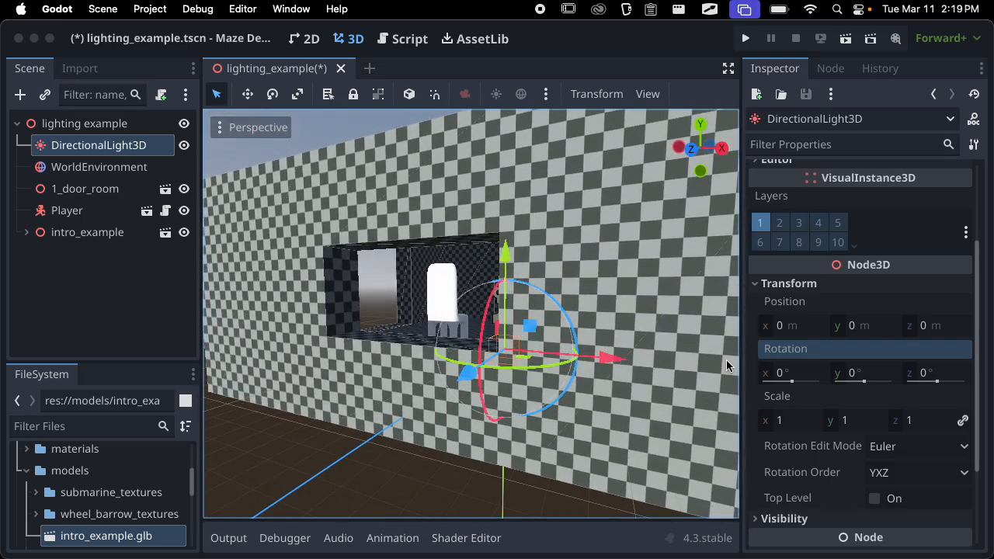
{"action": "middle_click_drag", "start_coordinate": [585, 361], "coordinate": [457, 309]}
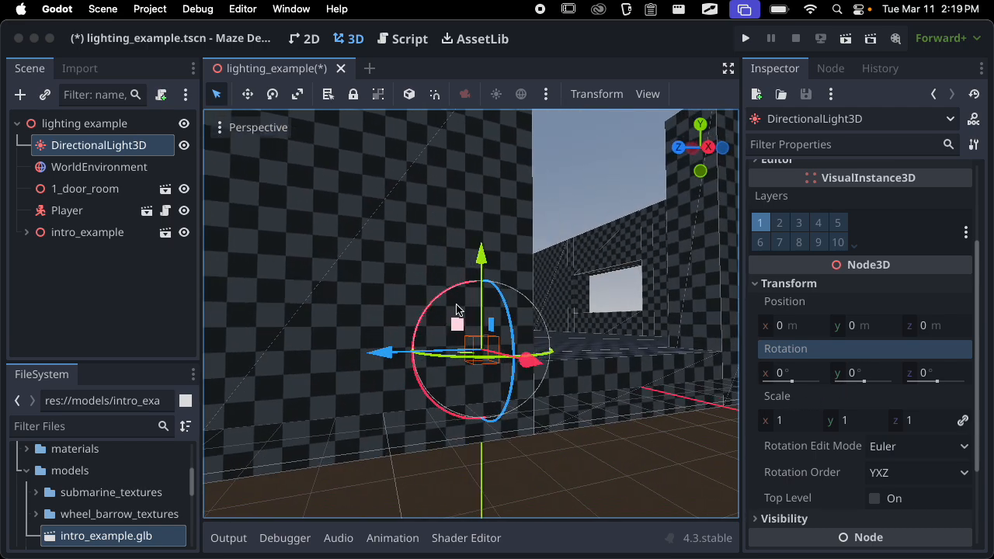
Rotate the directional light freehand to about -41.9°, -41.2°, -127.3°, and undo an accidental move of it
{"action": "left_click_drag", "start_coordinate": [446, 295], "coordinate": [414, 345]}
{"action": "scroll", "coordinate": [419, 324], "scroll_direction": "down", "scroll_amount": 15}
{"action": "middle_click_drag", "start_coordinate": [419, 324], "coordinate": [397, 412]}
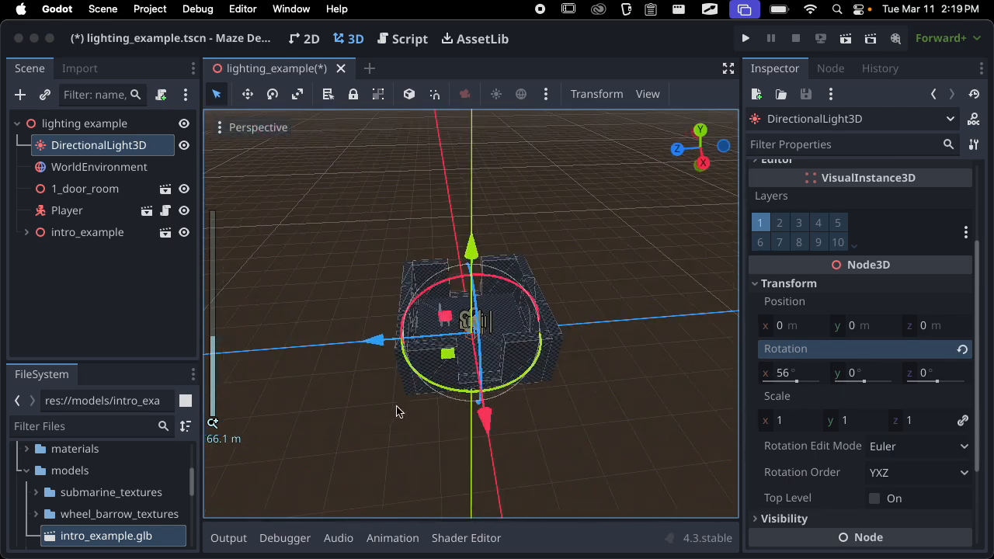
{"action": "left_click_drag", "start_coordinate": [454, 373], "coordinate": [496, 406]}
{"action": "middle_click_drag", "start_coordinate": [495, 405], "coordinate": [433, 352]}
{"action": "scroll", "coordinate": [591, 306], "scroll_direction": "up", "scroll_amount": 13}
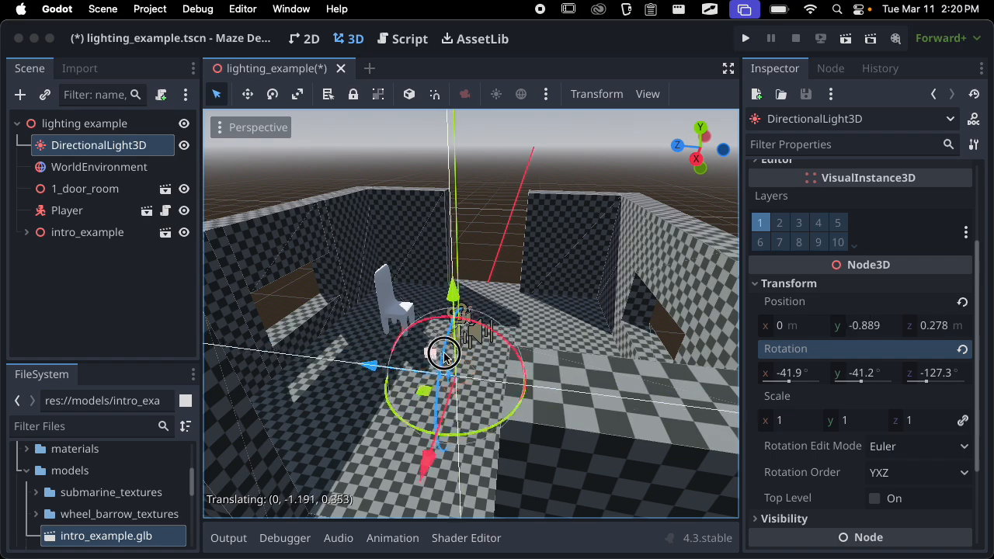
{"action": "left_click_drag", "start_coordinate": [444, 354], "coordinate": [469, 351]}
{"action": "key", "text": "super+z"}
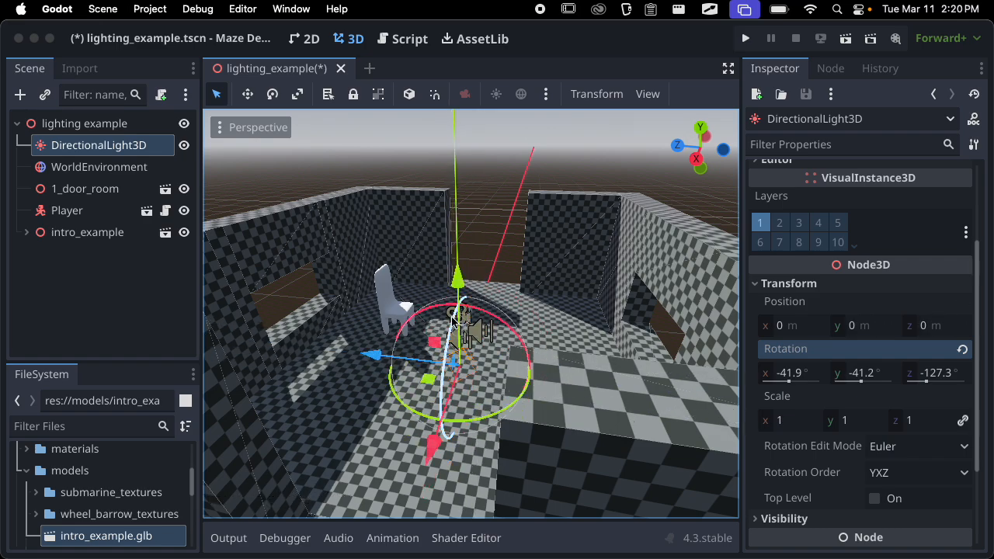
Move the directional light above the room to about Y 17.2 m, Z 4.8 m and check the lighting inside
{"action": "left_click_drag", "start_coordinate": [386, 362], "coordinate": [422, 356]}
{"action": "left_click_drag", "start_coordinate": [506, 276], "coordinate": [501, 63]}
{"action": "scroll", "coordinate": [575, 218], "scroll_direction": "down", "scroll_amount": 8}
{"action": "middle_click_drag", "start_coordinate": [575, 218], "coordinate": [674, 228]}
{"action": "left_click_drag", "start_coordinate": [503, 172], "coordinate": [503, 127]}
{"action": "middle_click_drag", "start_coordinate": [511, 153], "coordinate": [299, 245]}
{"action": "left_click_drag", "start_coordinate": [394, 229], "coordinate": [339, 225]}
{"action": "middle_click_drag", "start_coordinate": [499, 312], "coordinate": [291, 288]}
{"action": "scroll", "coordinate": [528, 287], "scroll_direction": "up", "scroll_amount": 10}
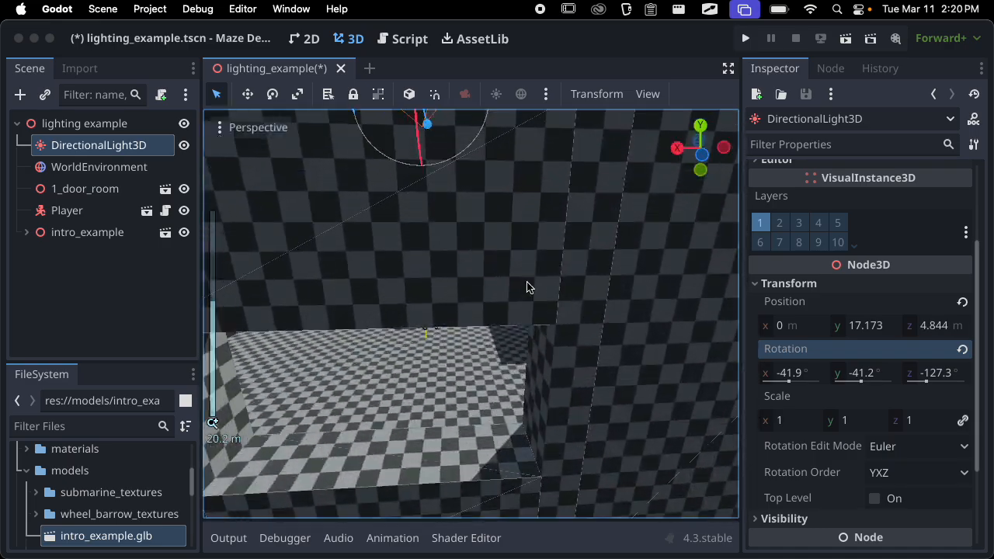
Move the directional light far outside the room to about Y -1.25 m, Z 60.5 m and compare the lighting
{"action": "middle_click_drag", "start_coordinate": [528, 287], "coordinate": [349, 311]}
{"action": "scroll", "coordinate": [511, 259], "scroll_direction": "down", "scroll_amount": 8}
{"action": "middle_click_drag", "start_coordinate": [510, 259], "coordinate": [617, 332]}
{"action": "left_click_drag", "start_coordinate": [597, 250], "coordinate": [703, 253]}
{"action": "scroll", "coordinate": [616, 267], "scroll_direction": "down", "scroll_amount": 8}
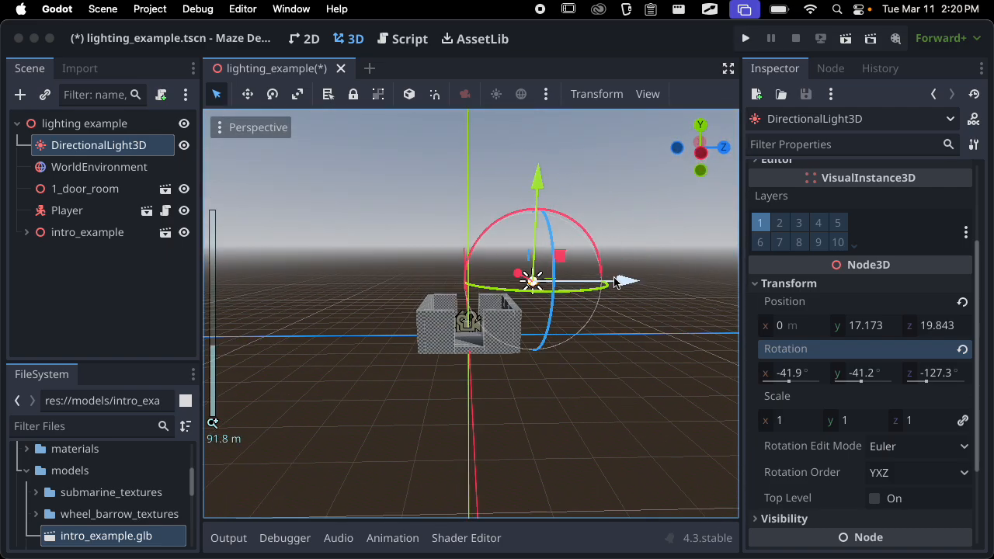
{"action": "left_click_drag", "start_coordinate": [626, 283], "coordinate": [749, 283]}
{"action": "scroll", "coordinate": [620, 314], "scroll_direction": "down", "scroll_amount": 10}
{"action": "left_click_drag", "start_coordinate": [579, 201], "coordinate": [589, 247]}
{"action": "scroll", "coordinate": [564, 326], "scroll_direction": "up", "scroll_amount": 9}
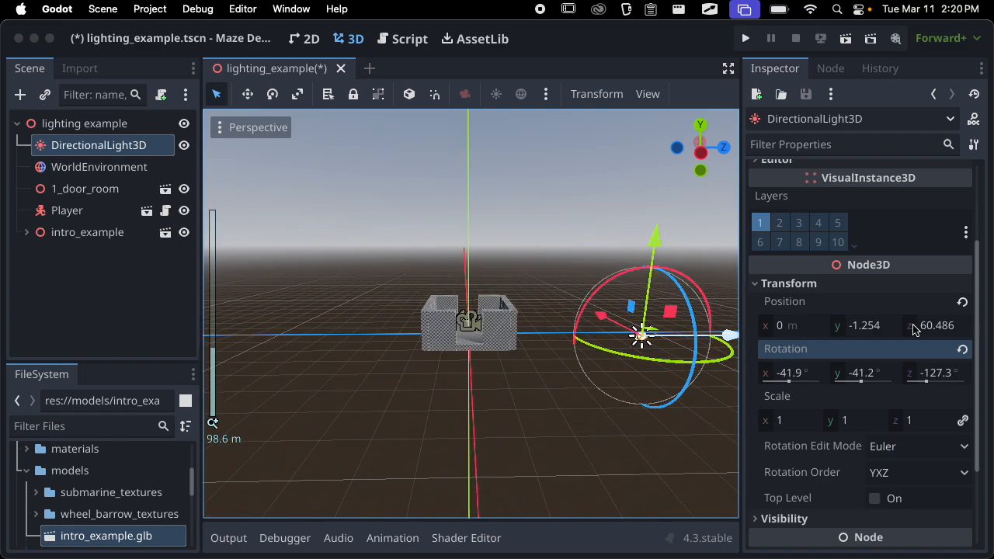
Reset the directional light's position and rotation to their defaults, and set its X rotation to -60°
{"action": "left_click", "coordinate": [963, 303]}
{"action": "left_click", "coordinate": [962, 349]}
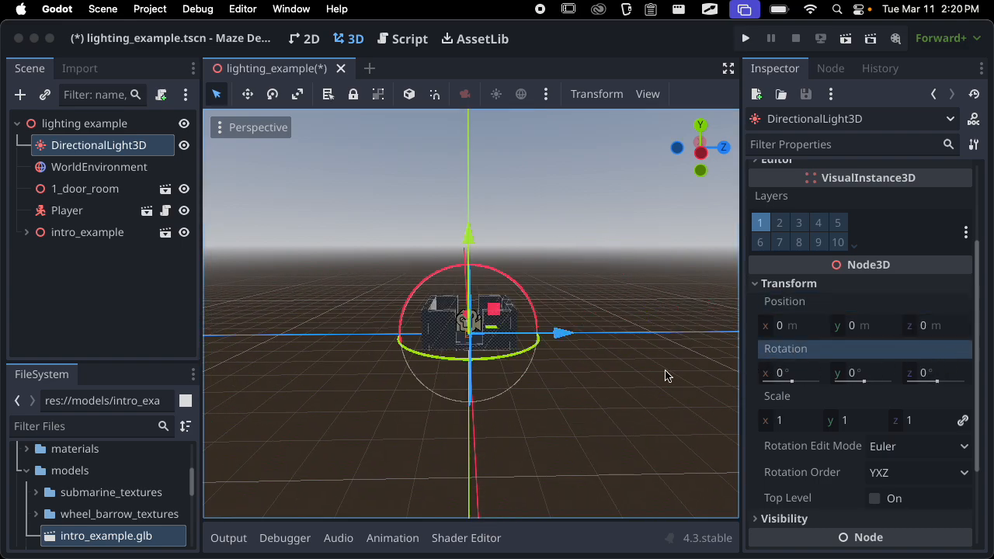
{"action": "left_click", "coordinate": [780, 375]}
{"action": "type", "text": "-6"}
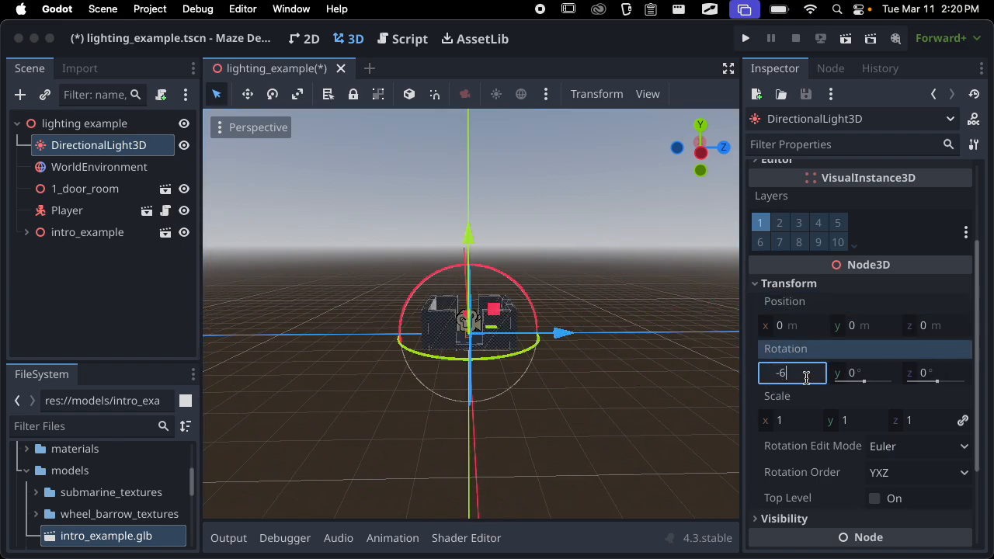
{"action": "type", "text": "0"}
{"action": "key", "text": "Return"}
{"action": "scroll", "coordinate": [597, 386], "scroll_direction": "up", "scroll_amount": 3}
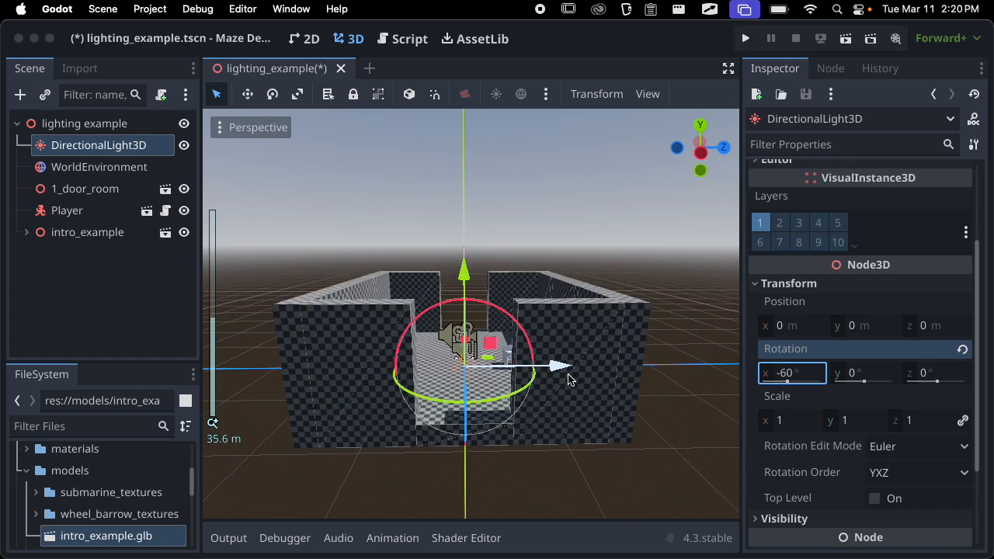
Try a Y rotation of 180° on the directional light and check the lighting in the room from above
{"action": "left_click", "coordinate": [864, 376]}
{"action": "type", "text": "180"}
{"action": "key", "text": "Return"}
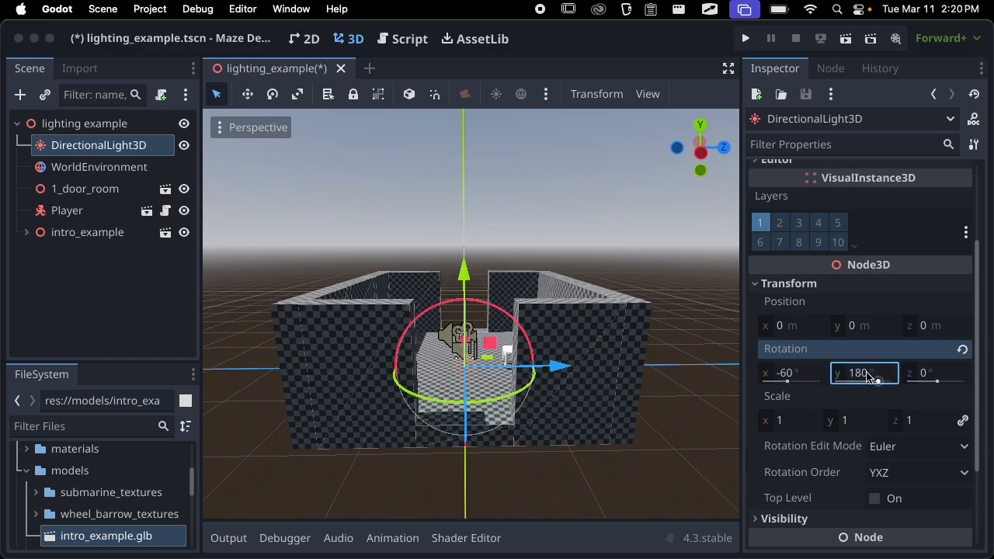
{"action": "scroll", "coordinate": [392, 345], "scroll_direction": "down", "scroll_amount": 1}
{"action": "middle_click_drag", "start_coordinate": [409, 377], "coordinate": [363, 439]}
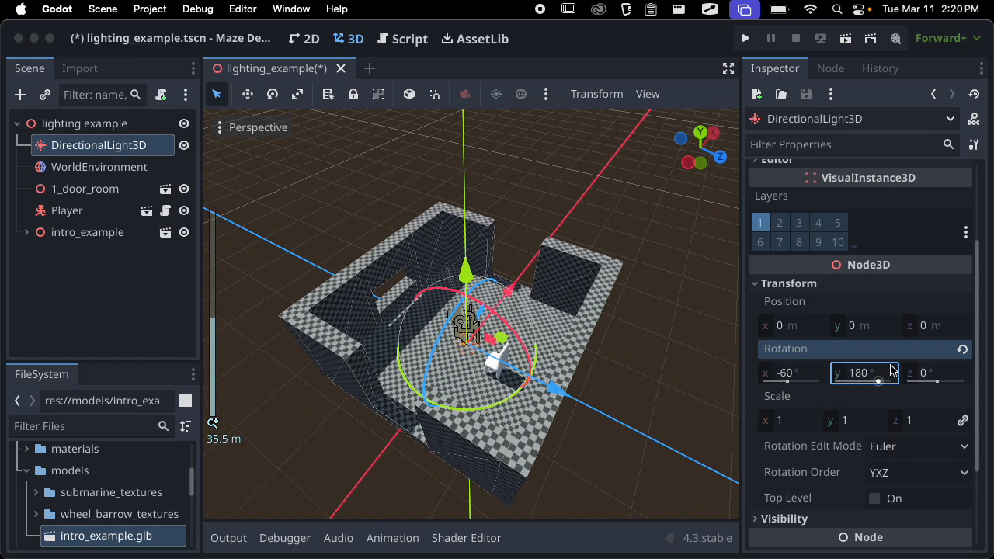
Set the directional light's Y rotation to 120° and compare the lit walls from the opposite side of the room
{"action": "type", "text": "120"}
{"action": "key", "text": "Return"}
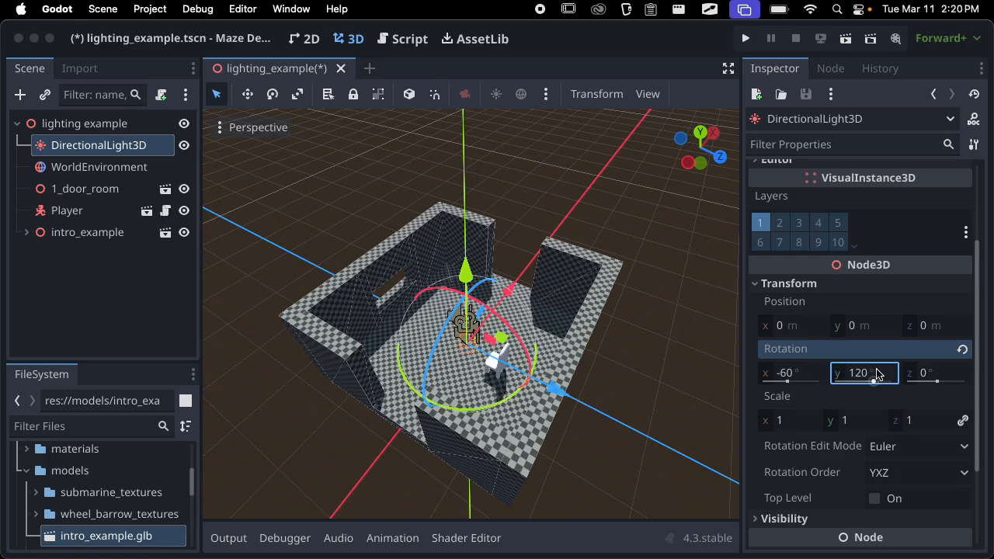
{"action": "middle_click_drag", "start_coordinate": [543, 326], "coordinate": [381, 281]}
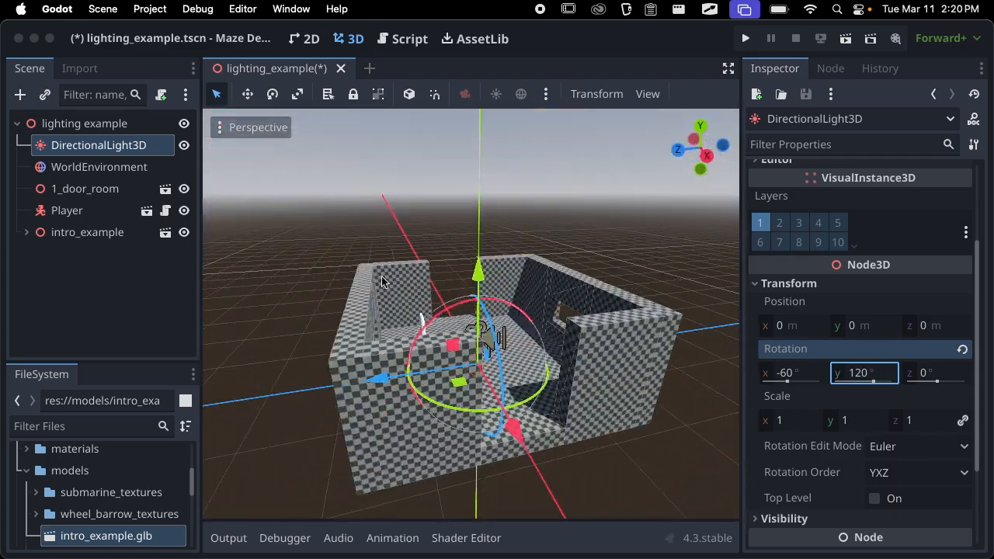
Collapse the light's Transform properties and expand its Light properties, with the chair and room interior in view
{"action": "left_click", "coordinate": [813, 285]}
{"action": "scroll", "coordinate": [823, 279], "scroll_direction": "up", "scroll_amount": 3}
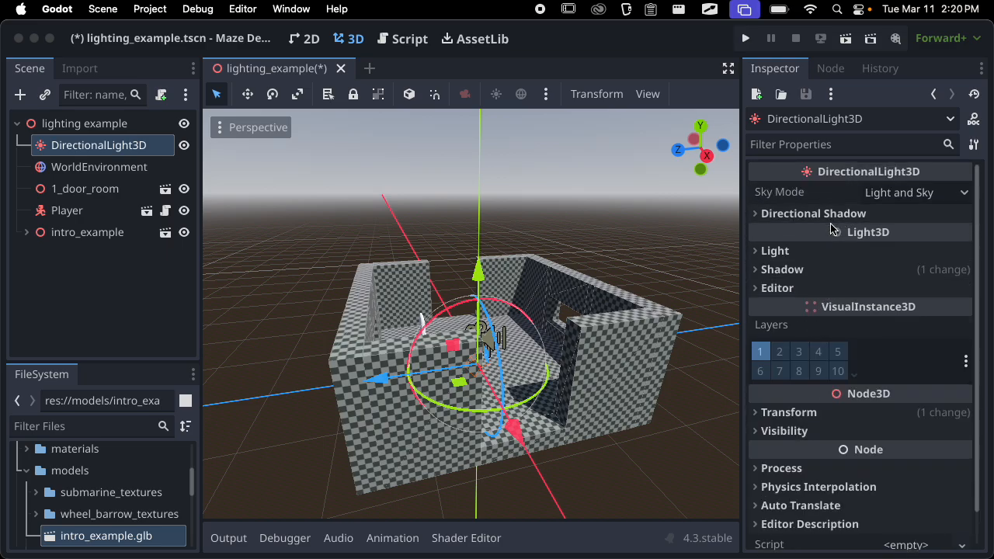
{"action": "left_click", "coordinate": [824, 249]}
{"action": "scroll", "coordinate": [561, 337], "scroll_direction": "up", "scroll_amount": 6}
{"action": "middle_click_drag", "start_coordinate": [560, 337], "coordinate": [510, 313]}
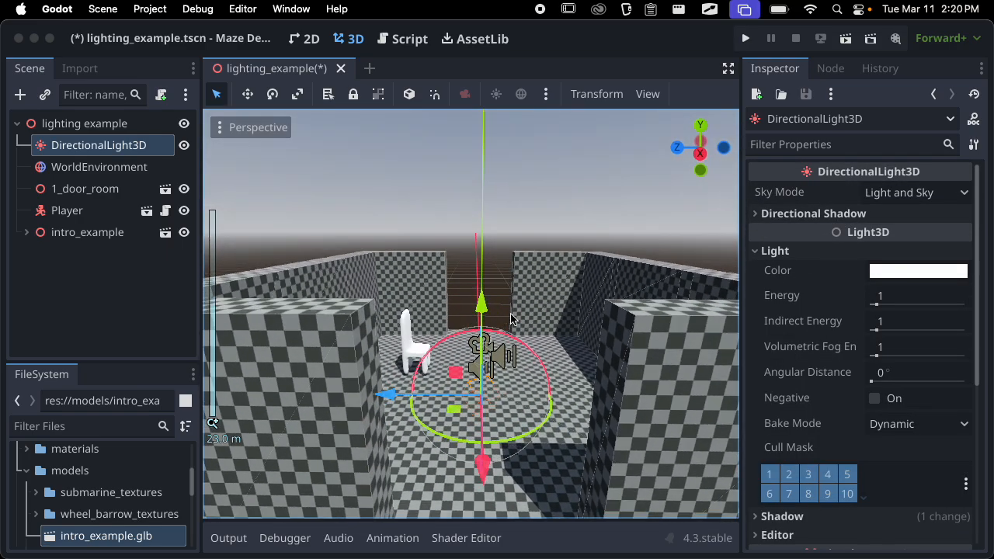
Try grey and orange light colours, and set the directional light's colour to a pale peach, ffefe5
{"action": "left_click", "coordinate": [950, 272]}
{"action": "left_click_drag", "start_coordinate": [968, 327], "coordinate": [970, 207]}
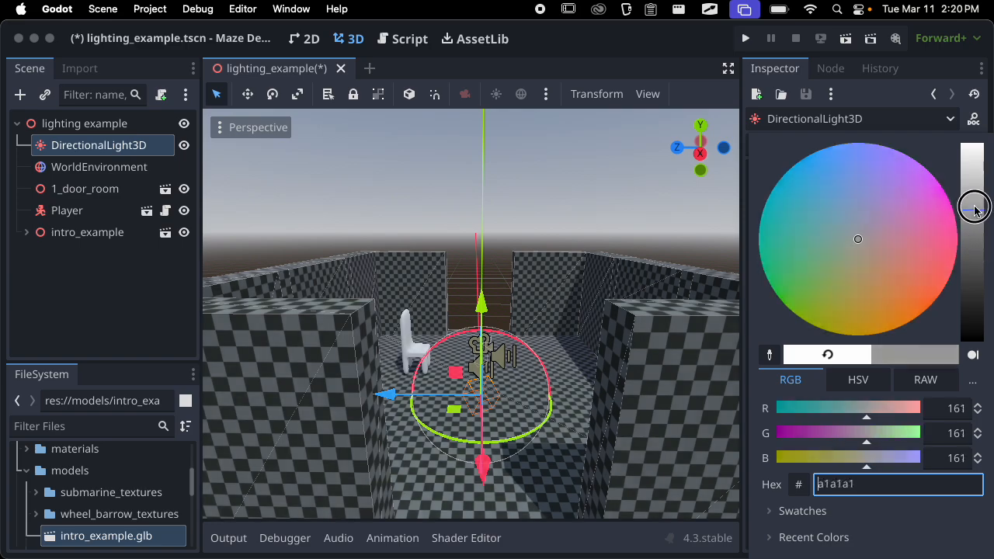
{"action": "left_click_drag", "start_coordinate": [860, 252], "coordinate": [913, 337]}
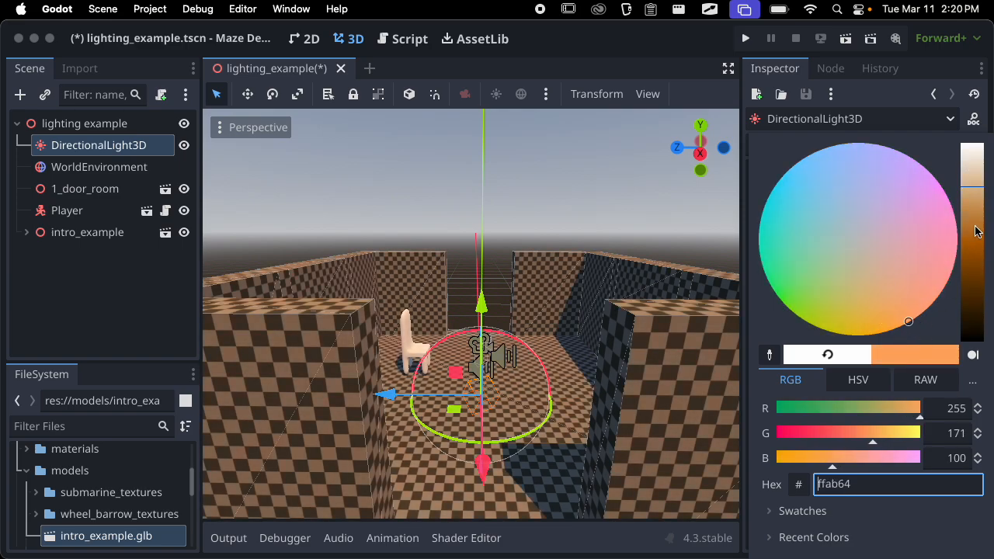
{"action": "left_click_drag", "start_coordinate": [976, 231], "coordinate": [982, 158]}
{"action": "left_click_drag", "start_coordinate": [909, 295], "coordinate": [949, 278]}
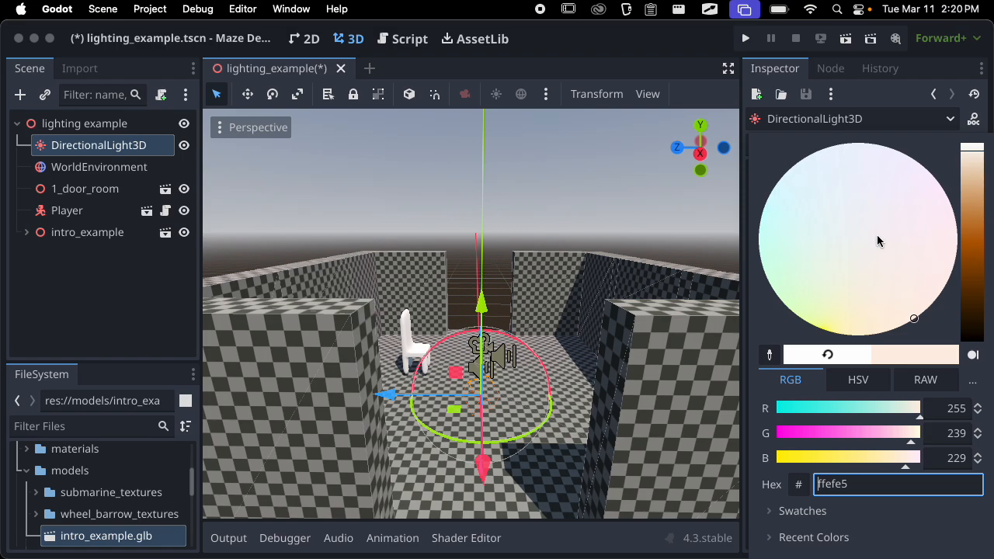
{"action": "left_click", "coordinate": [688, 340]}
Try raising the directional light's Energy to about 1.393, and restore its default
{"action": "middle_click_drag", "start_coordinate": [572, 339], "coordinate": [451, 303]}
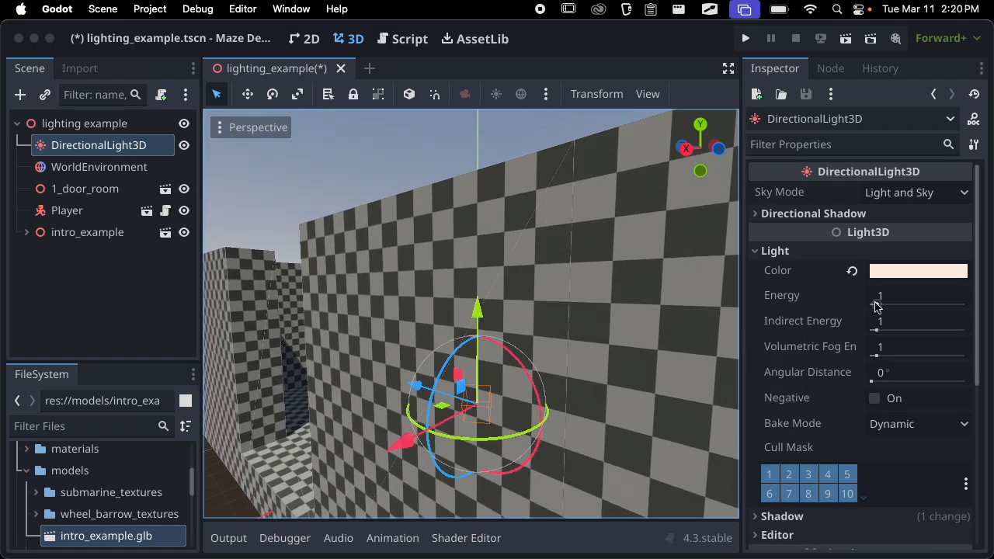
{"action": "middle_click_drag", "start_coordinate": [607, 350], "coordinate": [648, 358]}
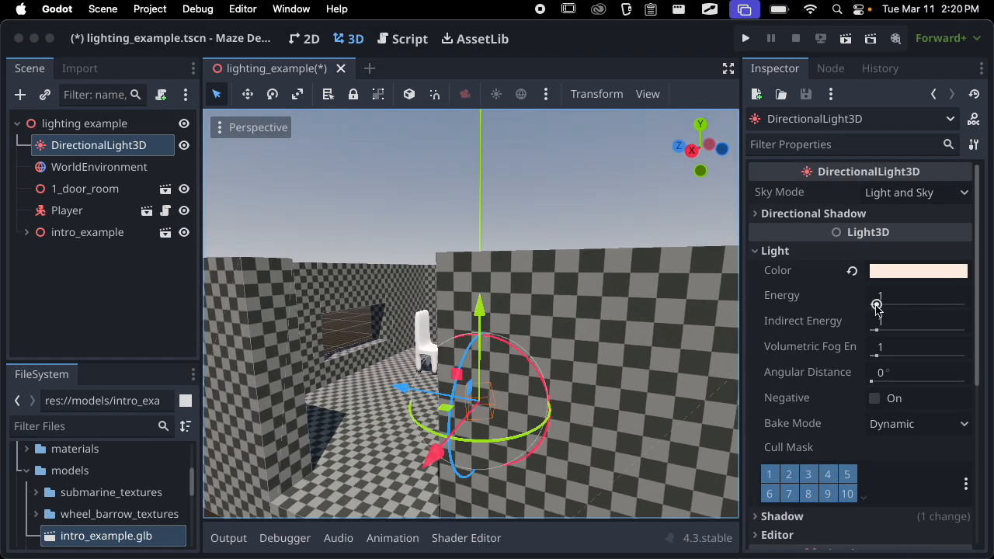
{"action": "mouse_move", "coordinate": [876, 307]}
{"action": "left_mouse_down"}
{"action": "mouse_move", "coordinate": [899, 302]}
{"action": "mouse_move", "coordinate": [883, 311]}
{"action": "left_mouse_up"}
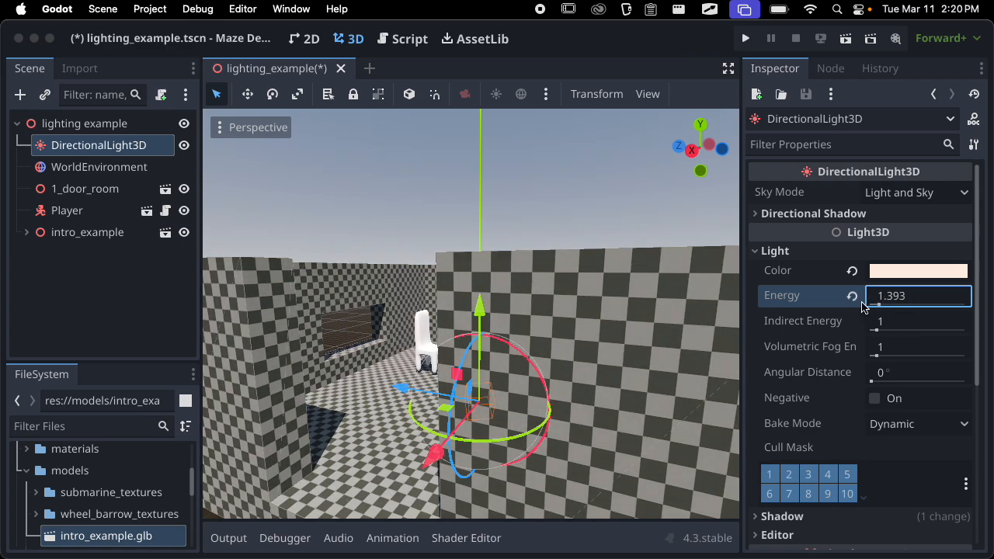
{"action": "left_click", "coordinate": [852, 296]}
Try Indirect Energy values of about 1.787 and 13.328 while viewing the chair, restoring the default each time
{"action": "scroll", "coordinate": [582, 346], "scroll_direction": "up", "scroll_amount": 10}
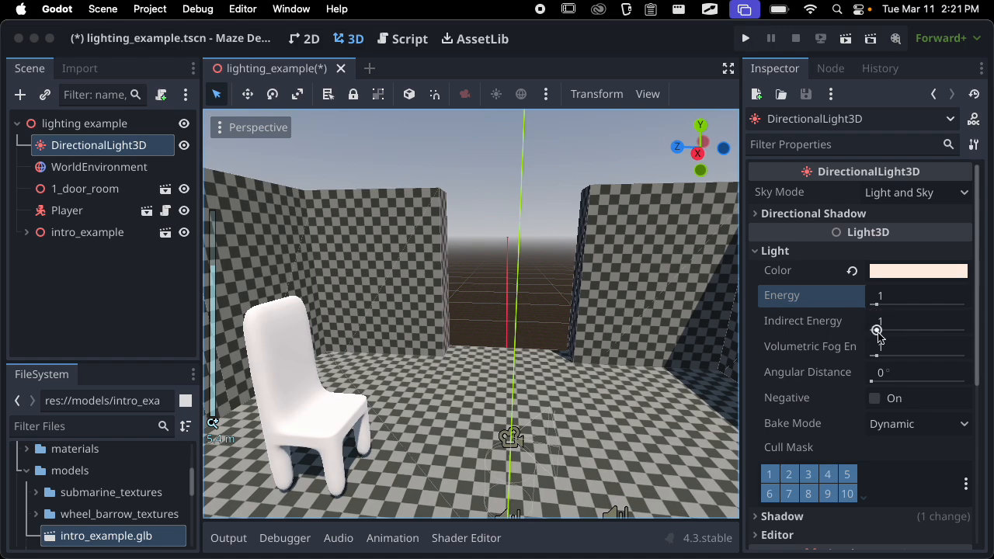
{"action": "left_click_drag", "start_coordinate": [878, 331], "coordinate": [857, 332]}
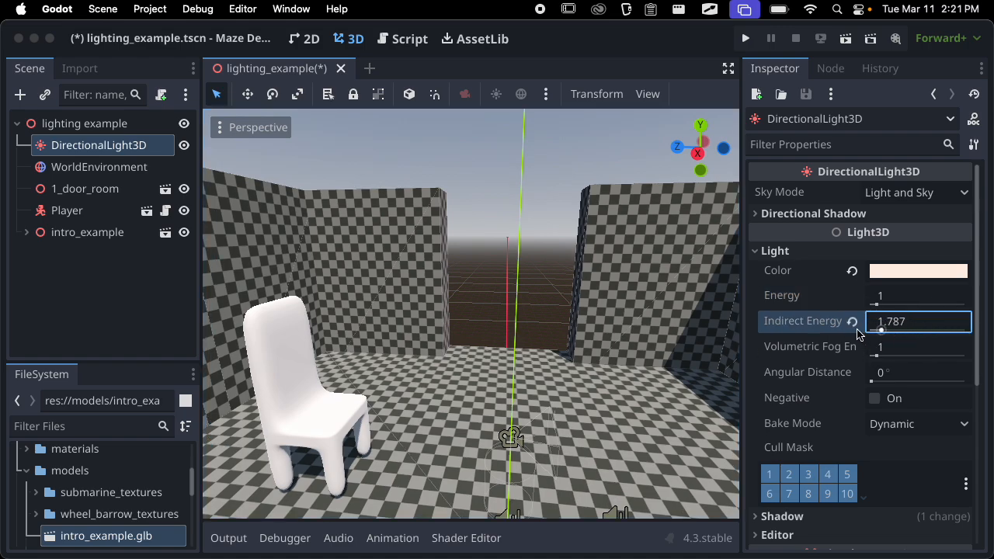
{"action": "left_click", "coordinate": [852, 322]}
{"action": "scroll", "coordinate": [346, 384], "scroll_direction": "up", "scroll_amount": 5}
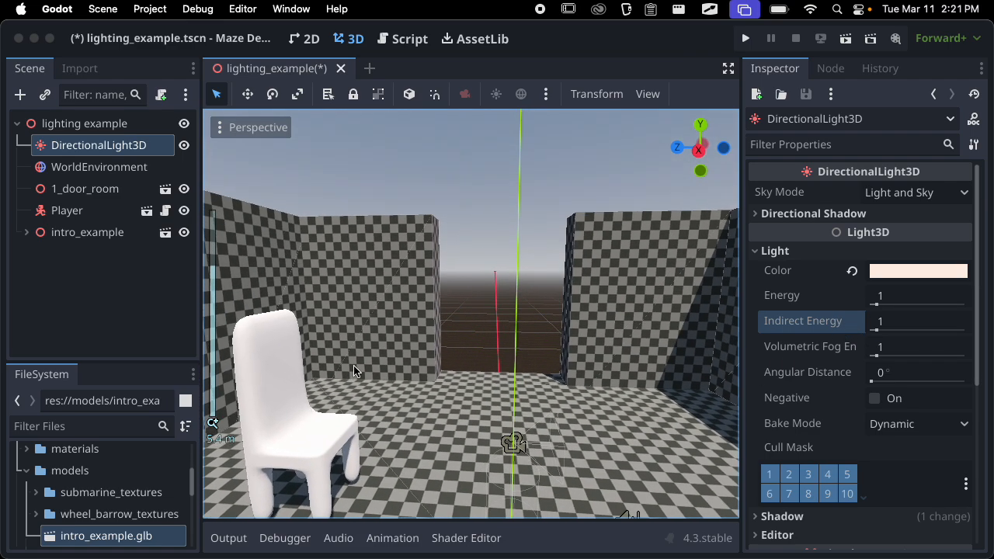
{"action": "middle_click_drag", "start_coordinate": [351, 373], "coordinate": [563, 250], "text": "shift"}
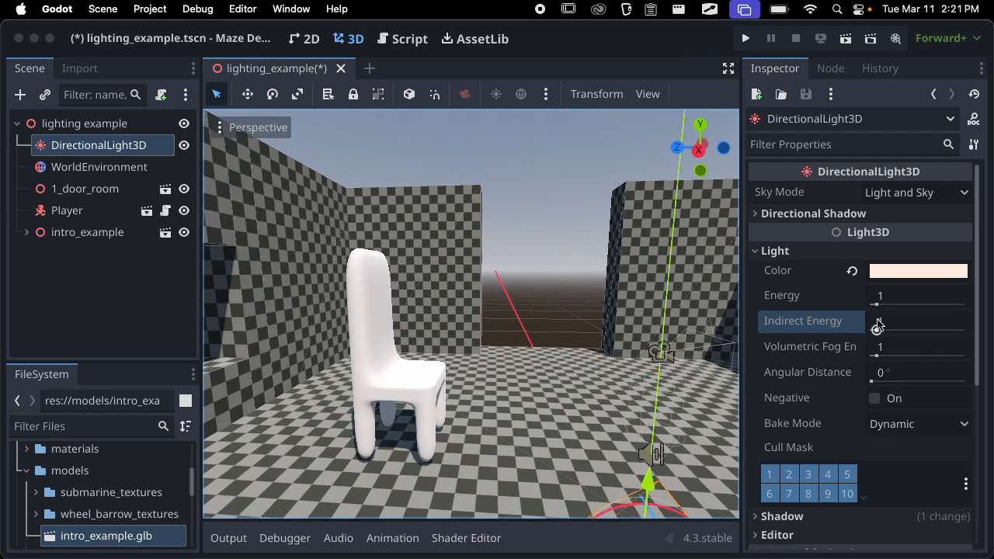
{"action": "left_click_drag", "start_coordinate": [877, 330], "coordinate": [943, 332]}
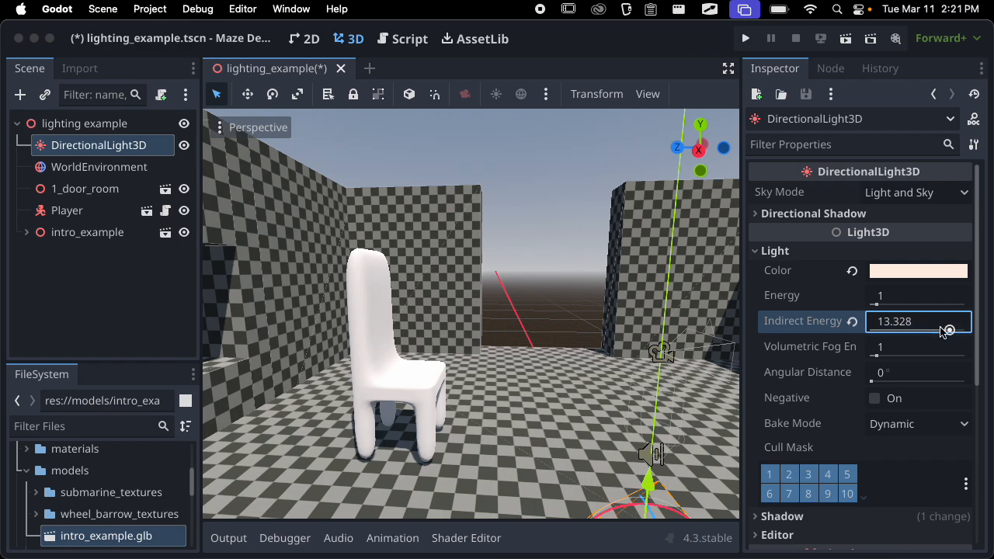
{"action": "left_click", "coordinate": [852, 323]}
Turn on the light's Negative option, inspect the room and chair from several angles, and turn it off again
{"action": "left_click", "coordinate": [874, 399]}
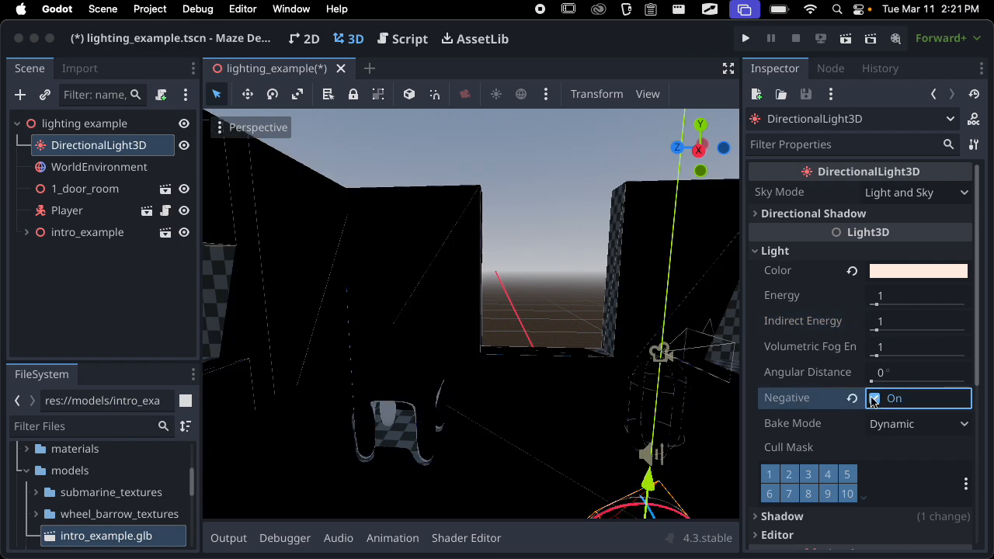
{"action": "key", "text": "f"}
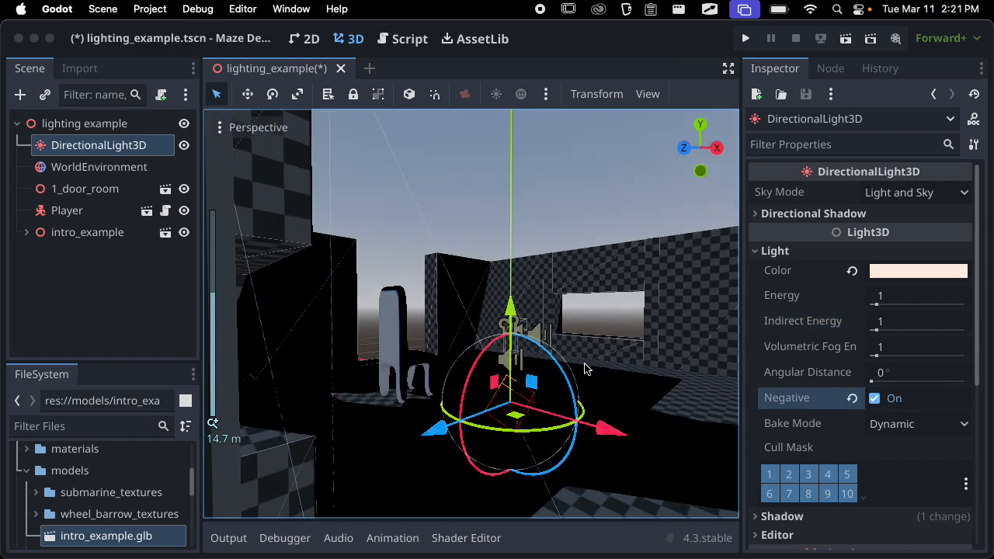
{"action": "scroll", "coordinate": [585, 368], "scroll_direction": "down", "scroll_amount": 9}
{"action": "middle_click_drag", "start_coordinate": [536, 369], "coordinate": [562, 400]}
{"action": "scroll", "coordinate": [460, 428], "scroll_direction": "up", "scroll_amount": 12}
{"action": "middle_click_drag", "start_coordinate": [459, 428], "coordinate": [442, 309]}
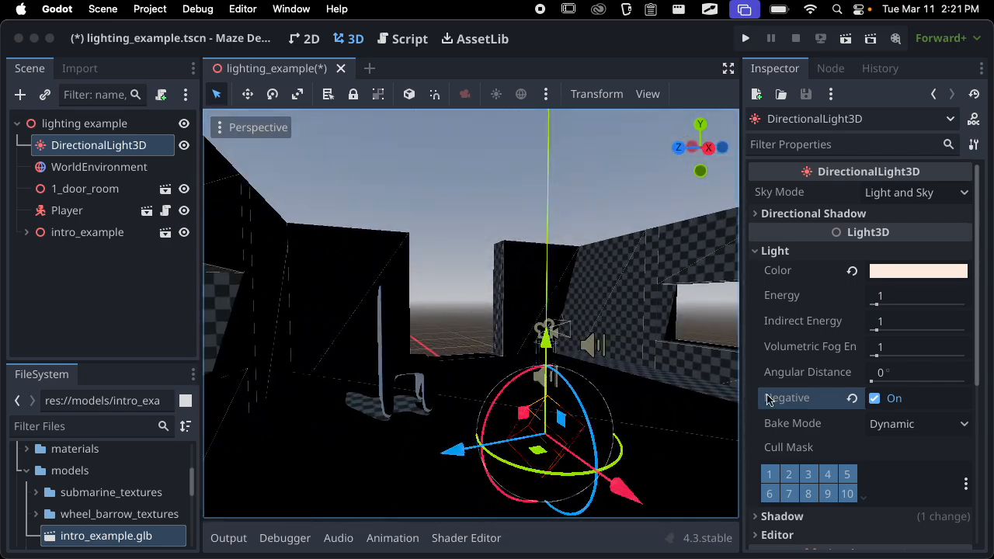
{"action": "left_click", "coordinate": [874, 399]}
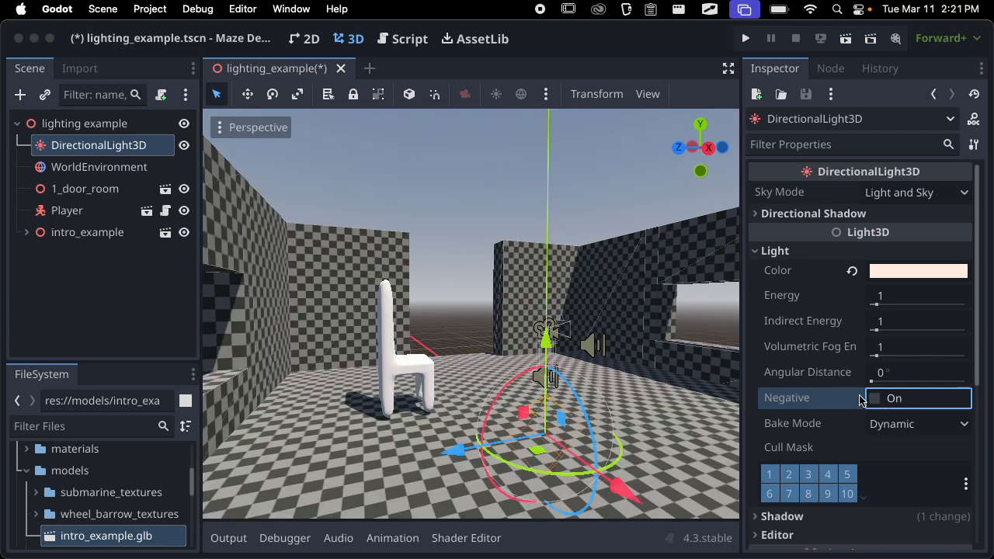
Review the directional light's Bake Mode options, set the mode to Static, and check the room from outside and inside
{"action": "scroll", "coordinate": [854, 382], "scroll_direction": "down", "scroll_amount": 2}
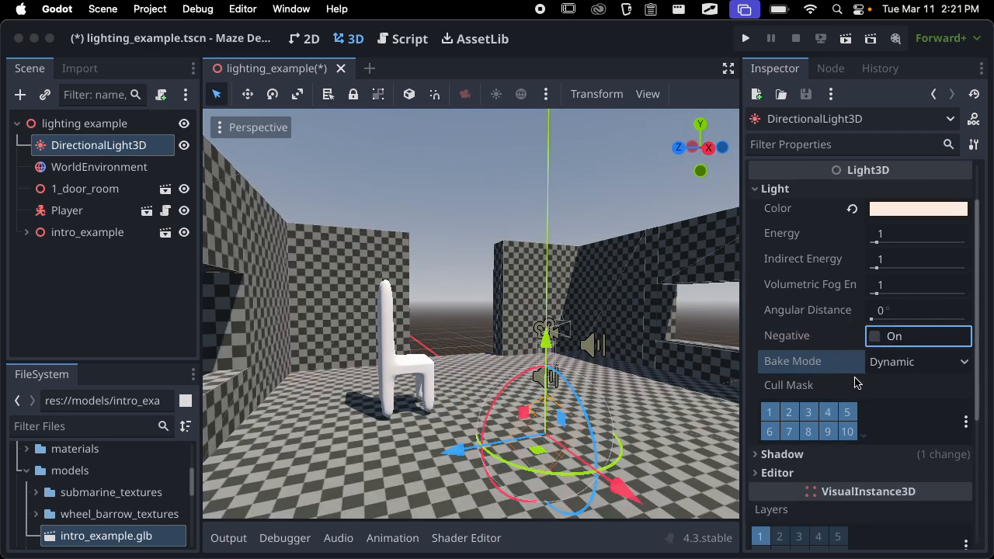
{"action": "left_click", "coordinate": [911, 363]}
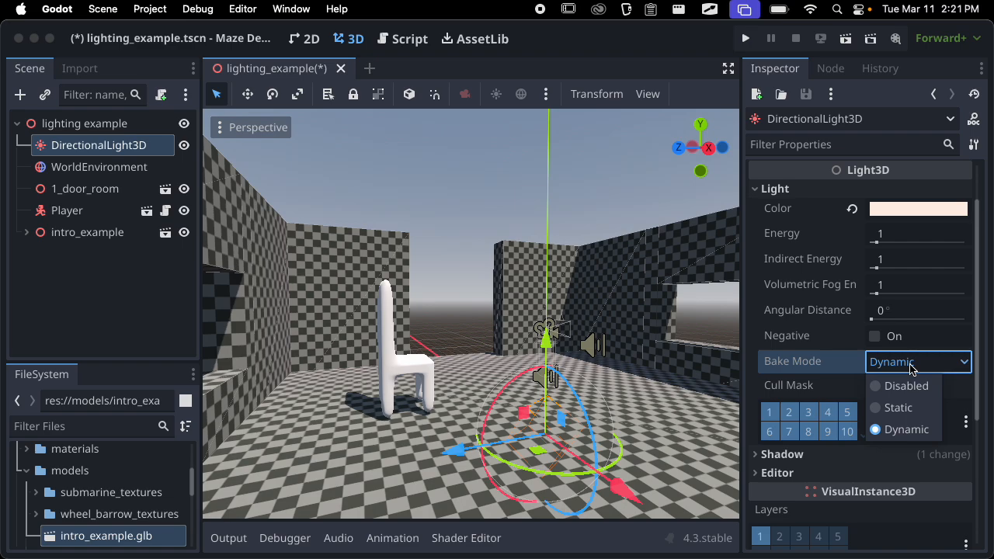
{"action": "scroll", "coordinate": [572, 386], "scroll_direction": "down", "scroll_amount": 6}
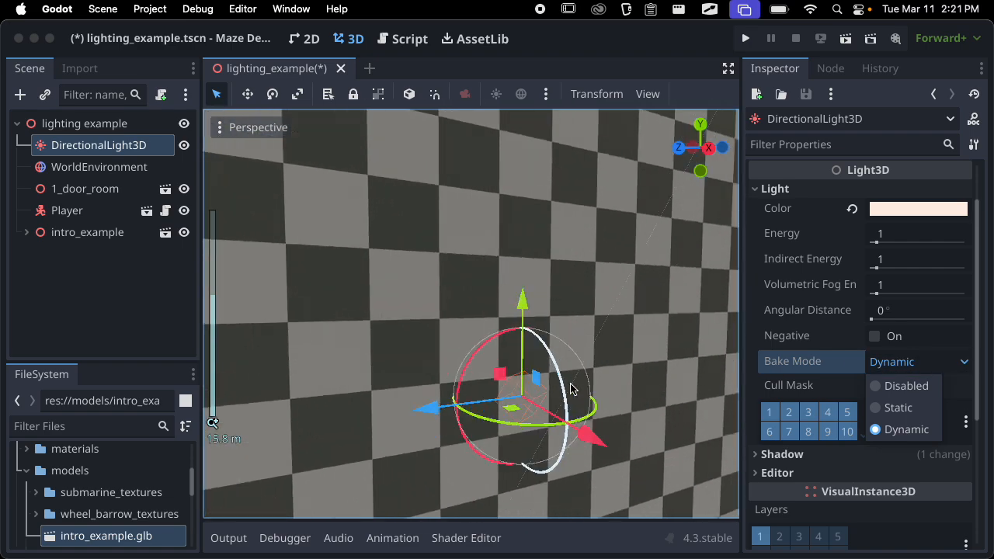
{"action": "middle_click_drag", "start_coordinate": [572, 386], "coordinate": [506, 415]}
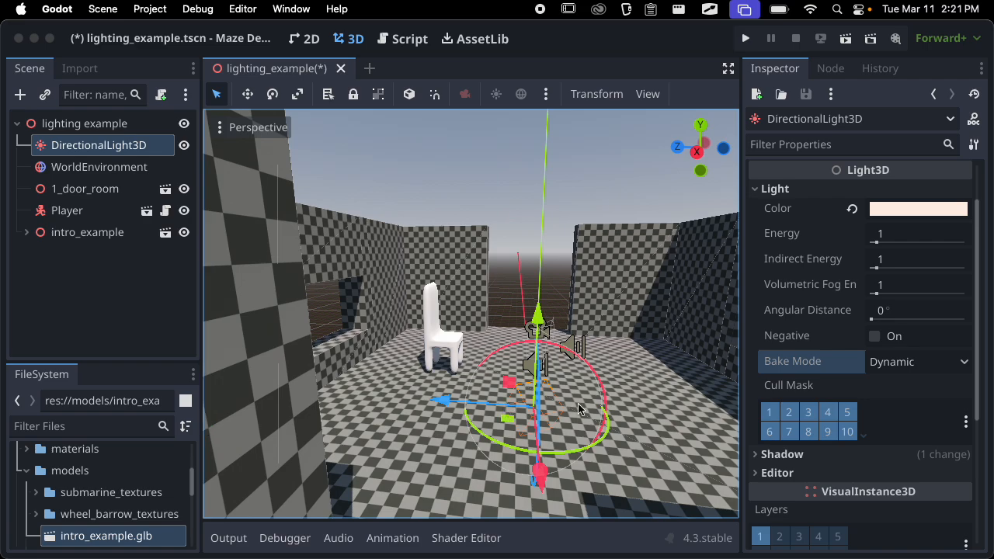
{"action": "left_click", "coordinate": [900, 365]}
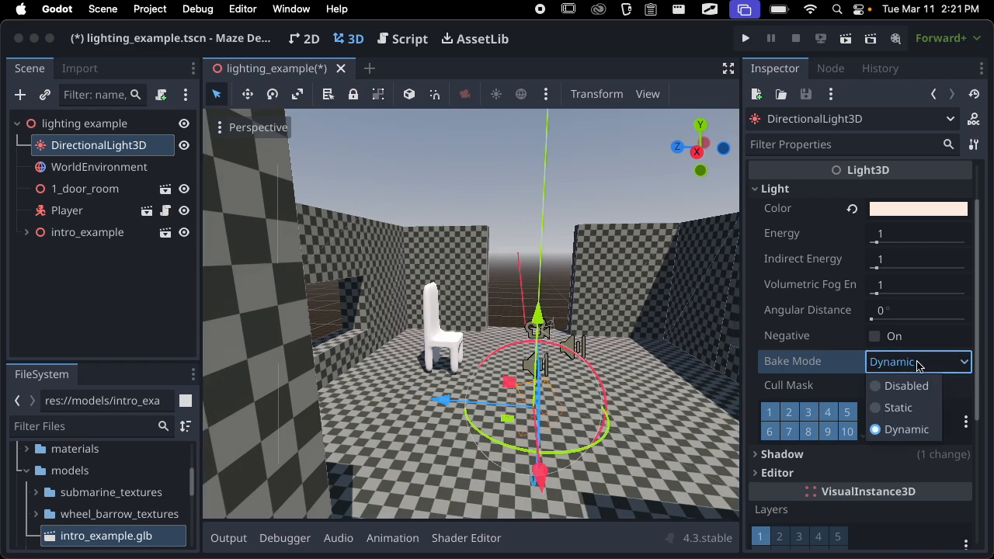
{"action": "left_click", "coordinate": [916, 366]}
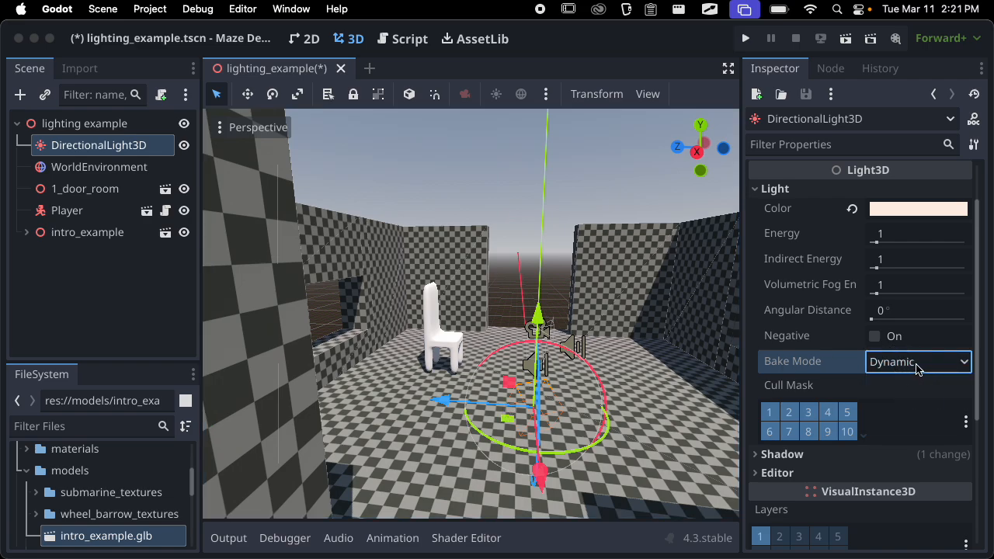
{"action": "left_click", "coordinate": [917, 367]}
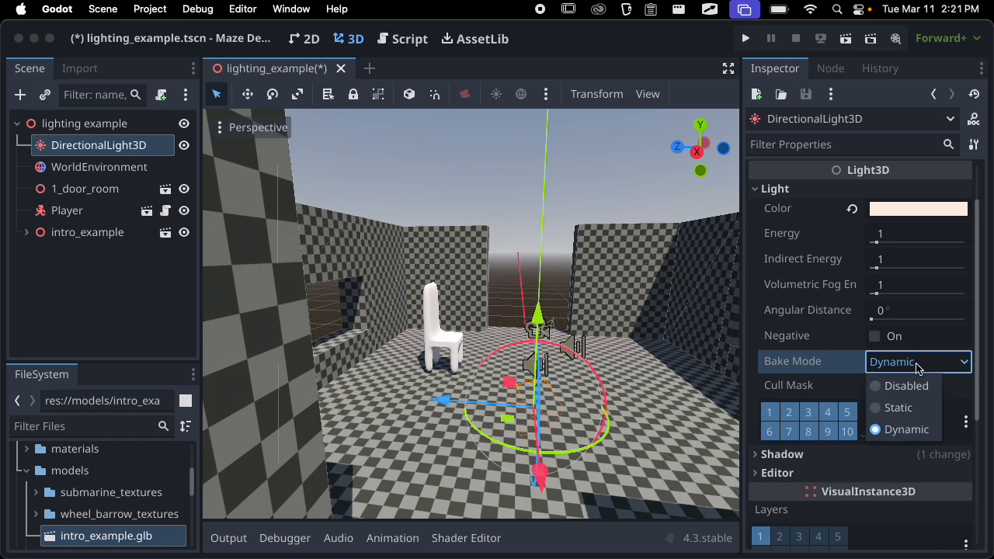
{"action": "left_click", "coordinate": [912, 408]}
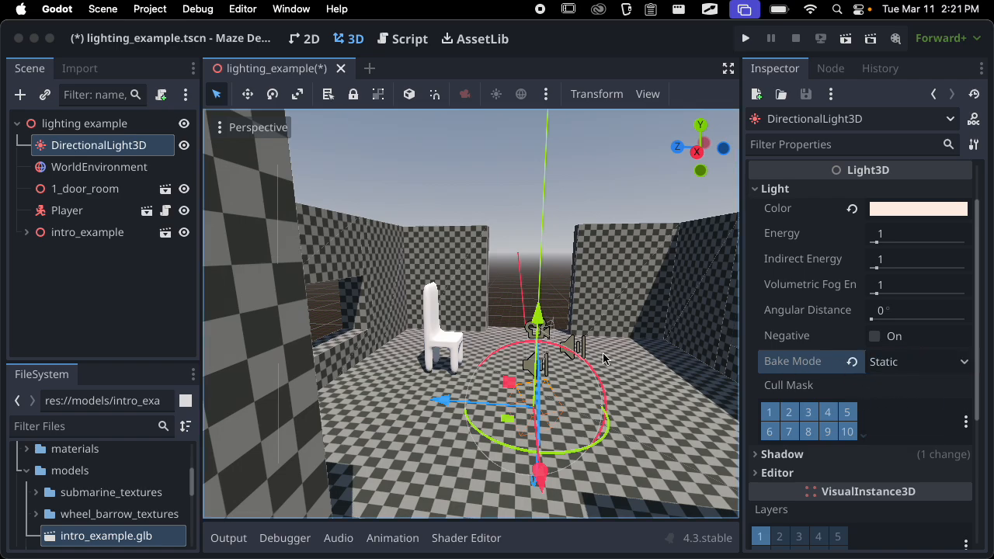
{"action": "scroll", "coordinate": [605, 339], "scroll_direction": "down", "scroll_amount": 12}
{"action": "middle_click_drag", "start_coordinate": [606, 338], "coordinate": [535, 386]}
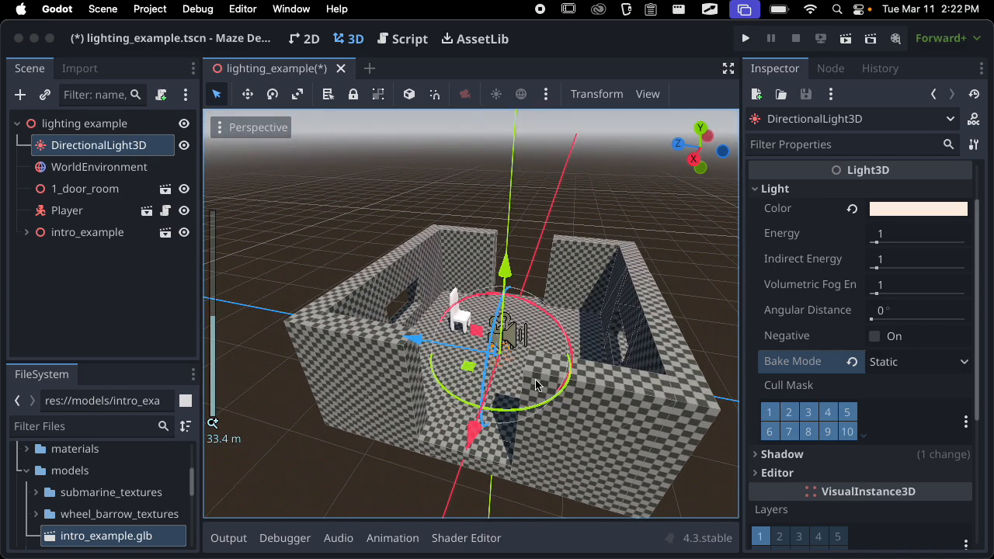
{"action": "scroll", "coordinate": [535, 386], "scroll_direction": "up", "scroll_amount": 3}
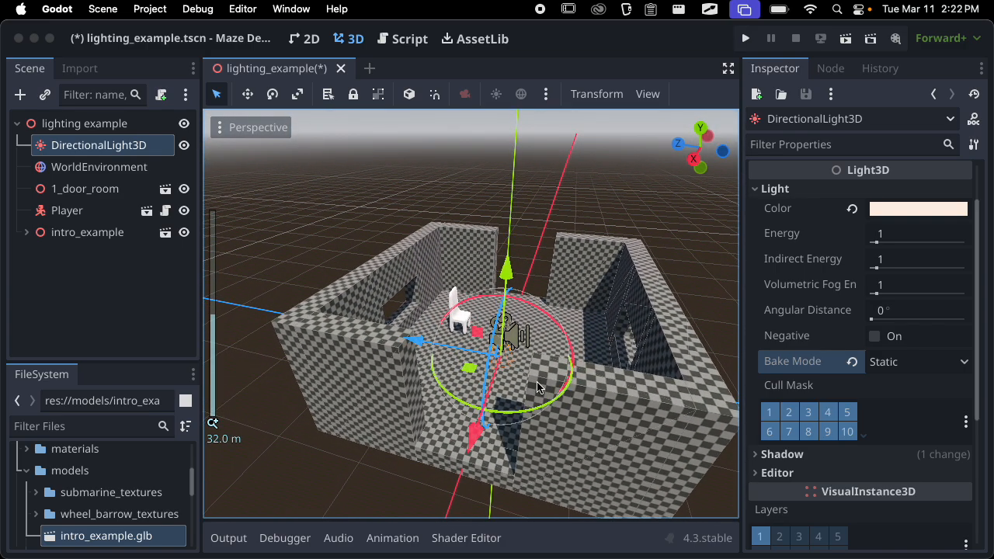
{"action": "scroll", "coordinate": [537, 387], "scroll_direction": "up", "scroll_amount": 9}
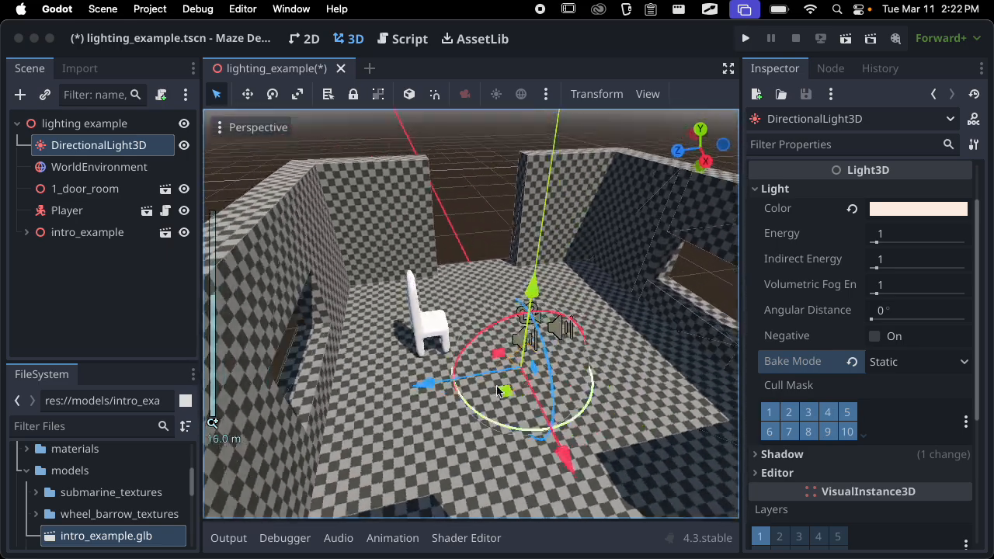
Restore the directional light's Bake Mode to Dynamic, check its option list, and save the scene
{"action": "middle_click_drag", "start_coordinate": [498, 391], "coordinate": [387, 318]}
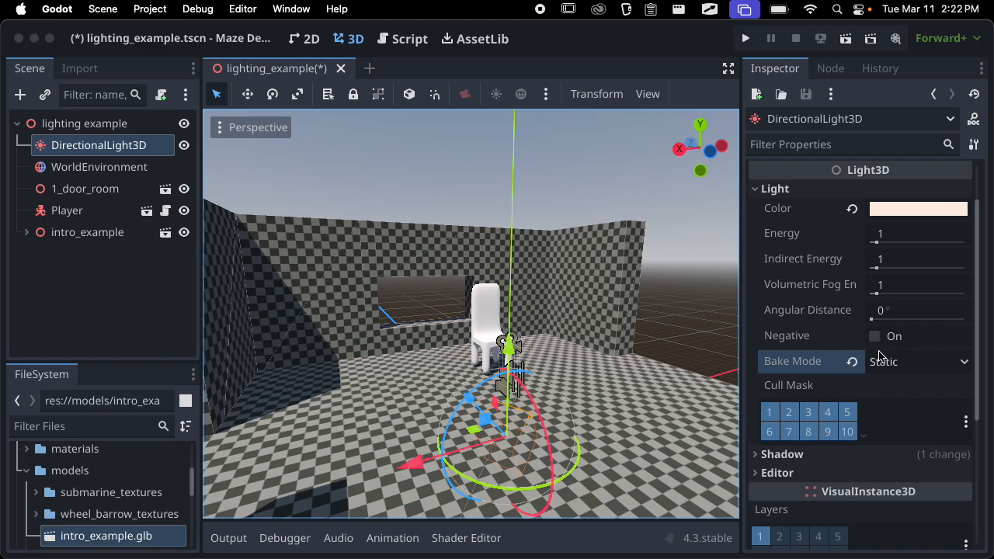
{"action": "left_click", "coordinate": [853, 362]}
{"action": "left_click", "coordinate": [920, 361]}
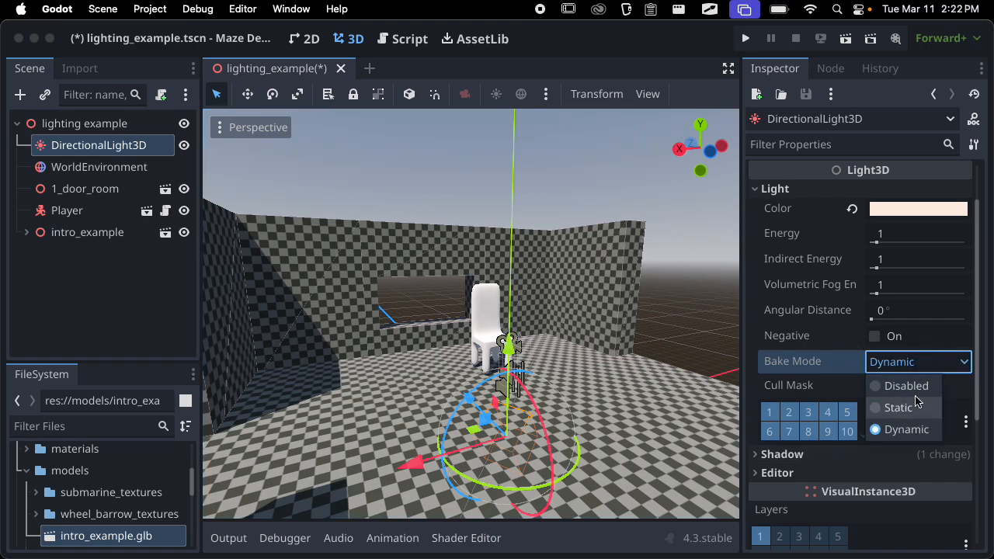
{"action": "left_click", "coordinate": [907, 363]}
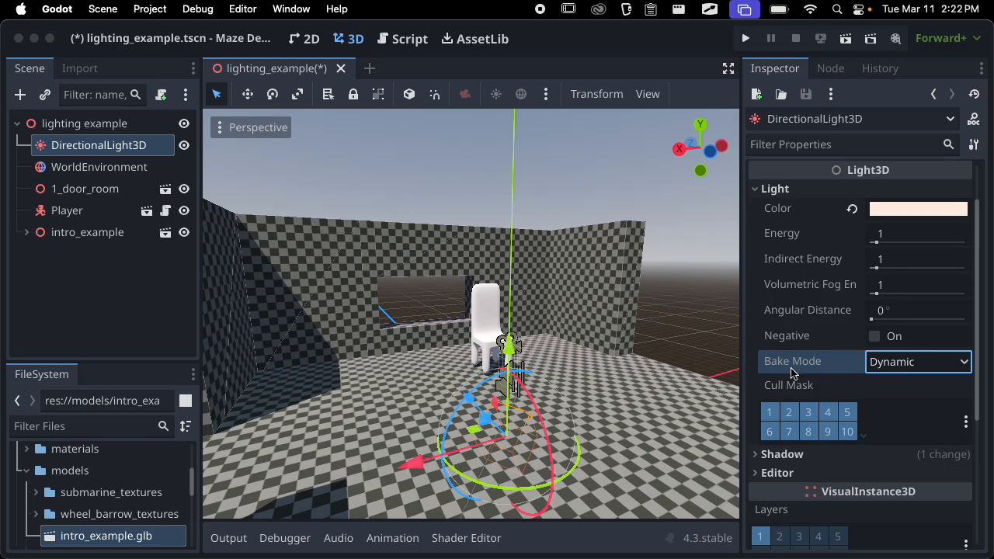
{"action": "key", "text": "super+s"}
Examine the lit room from outside and from above, focusing the view on the intro_example chair
{"action": "scroll", "coordinate": [487, 353], "scroll_direction": "down", "scroll_amount": 8}
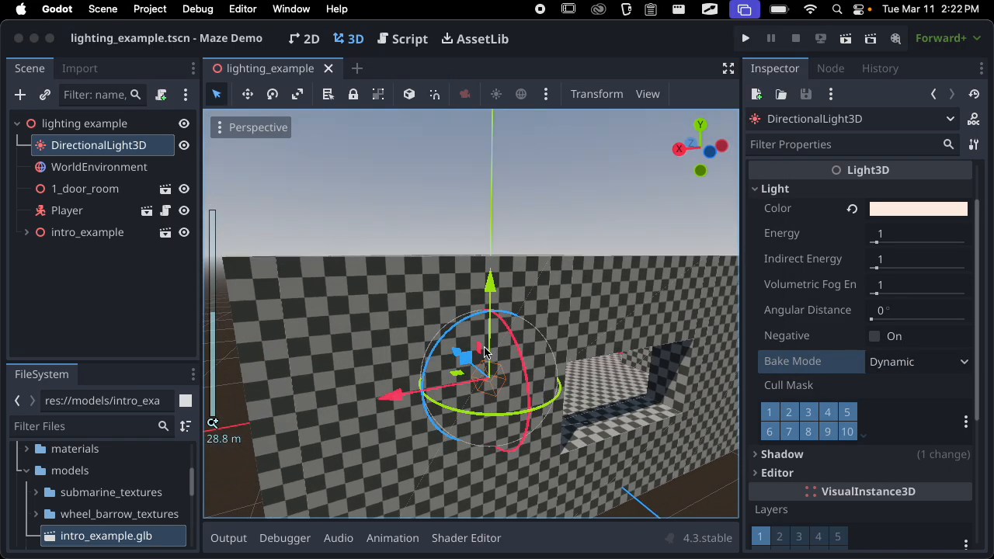
{"action": "middle_click_drag", "start_coordinate": [484, 347], "coordinate": [651, 341]}
{"action": "scroll", "coordinate": [478, 383], "scroll_direction": "down", "scroll_amount": 9}
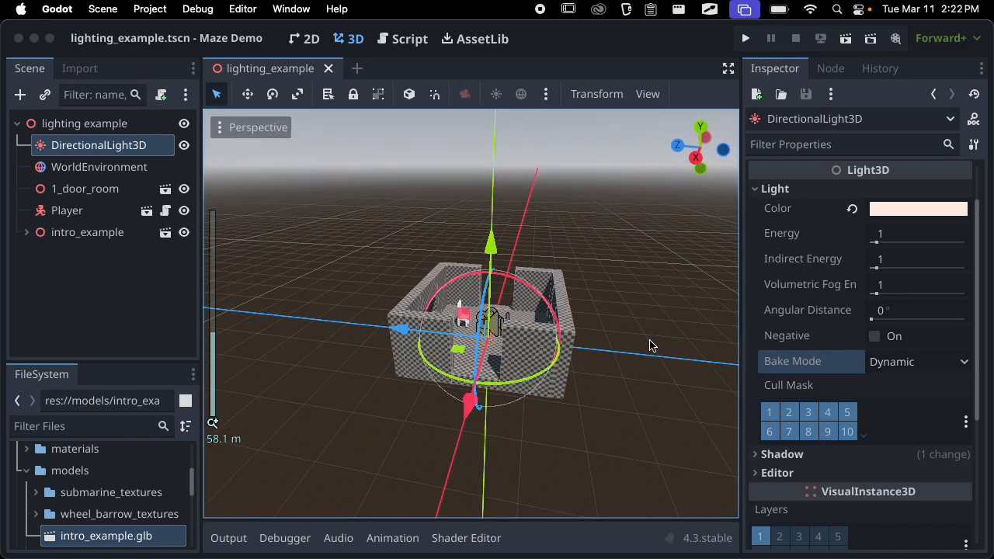
{"action": "scroll", "coordinate": [651, 347], "scroll_direction": "up", "scroll_amount": 9}
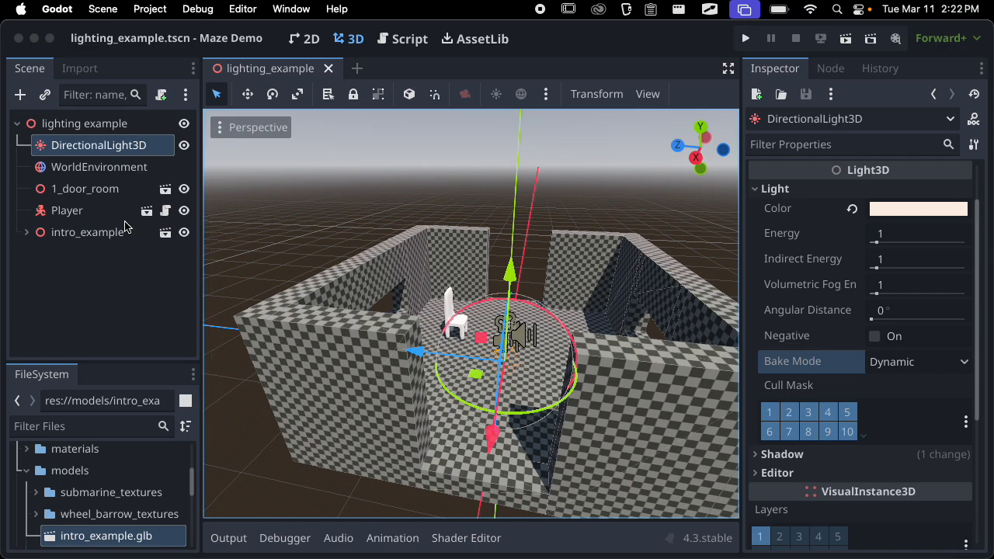
{"action": "left_click", "coordinate": [95, 234]}
{"action": "key", "text": "f"}
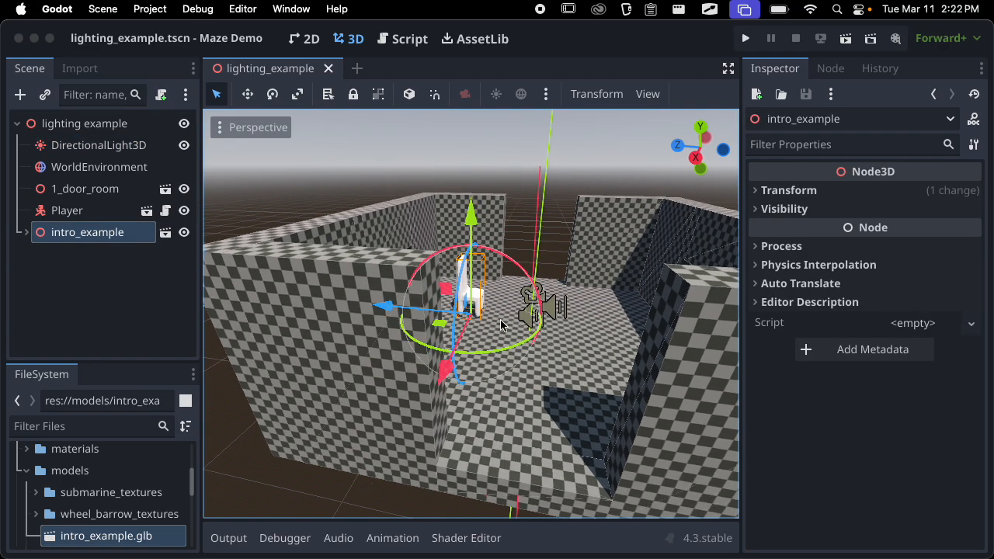
{"action": "middle_click_drag", "start_coordinate": [502, 324], "coordinate": [348, 342]}
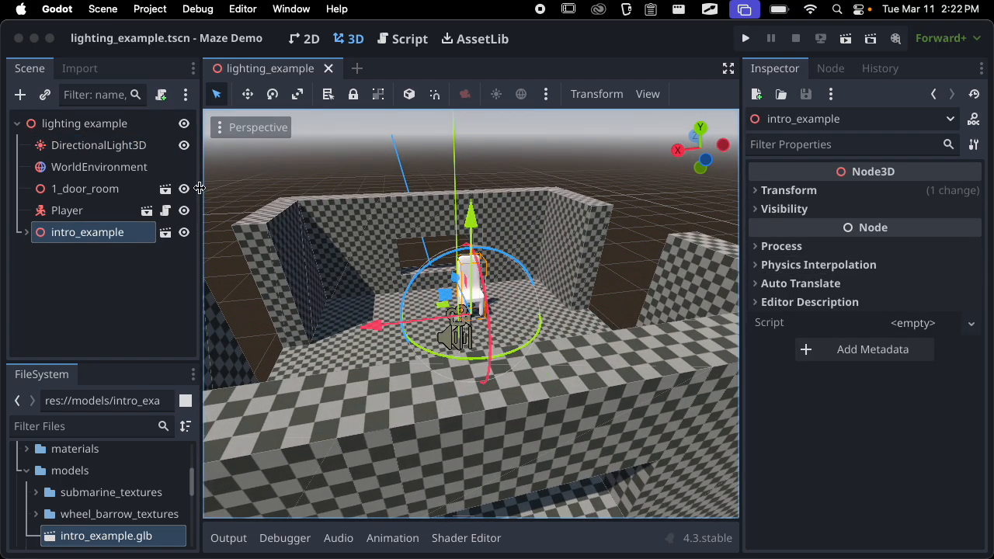
Review the Directional Shadow settings of the DirectionalLight3D node
{"action": "left_click", "coordinate": [133, 146]}
{"action": "left_click", "coordinate": [802, 191]}
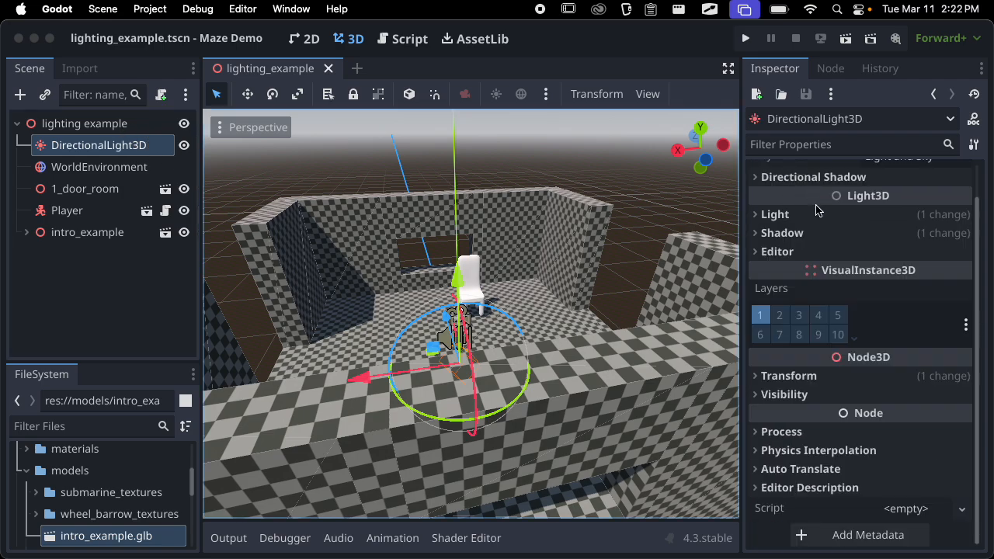
{"action": "scroll", "coordinate": [811, 202], "scroll_direction": "up", "scroll_amount": 1}
{"action": "left_click", "coordinate": [822, 214]}
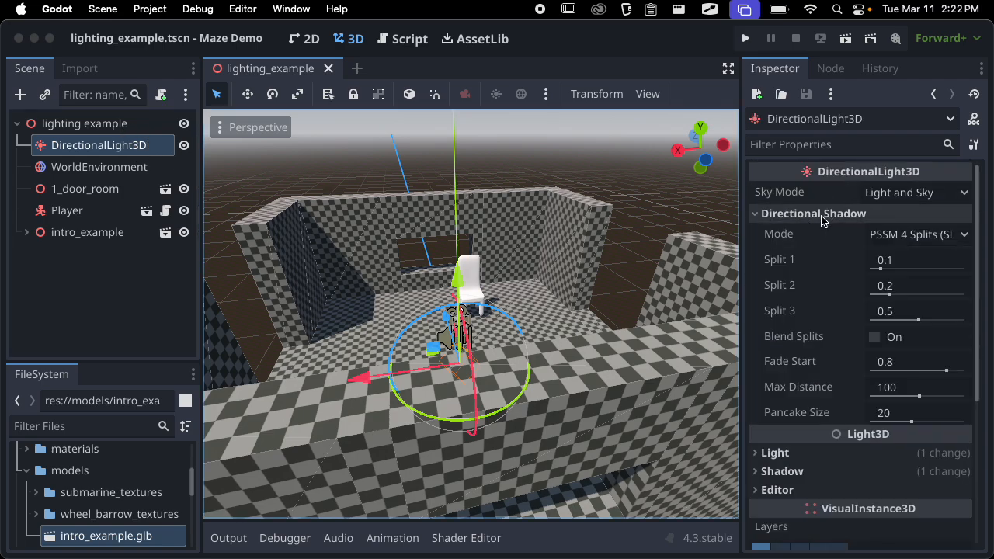
{"action": "left_click", "coordinate": [821, 214]}
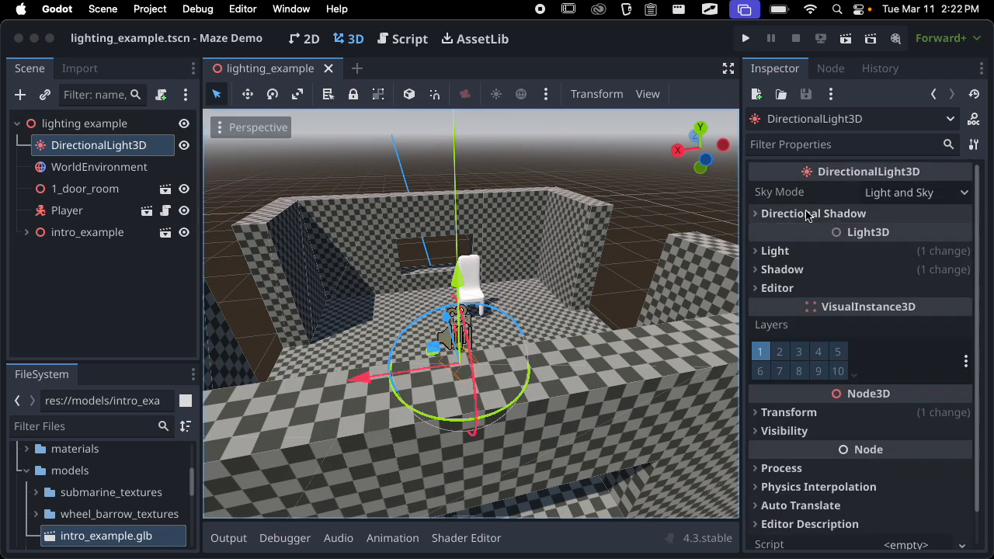
Expand the directional light's Shadow settings and switch shadows off and on repeatedly while viewing the chair up close
{"action": "left_click", "coordinate": [798, 270]}
{"action": "scroll", "coordinate": [539, 326], "scroll_direction": "up", "scroll_amount": 12}
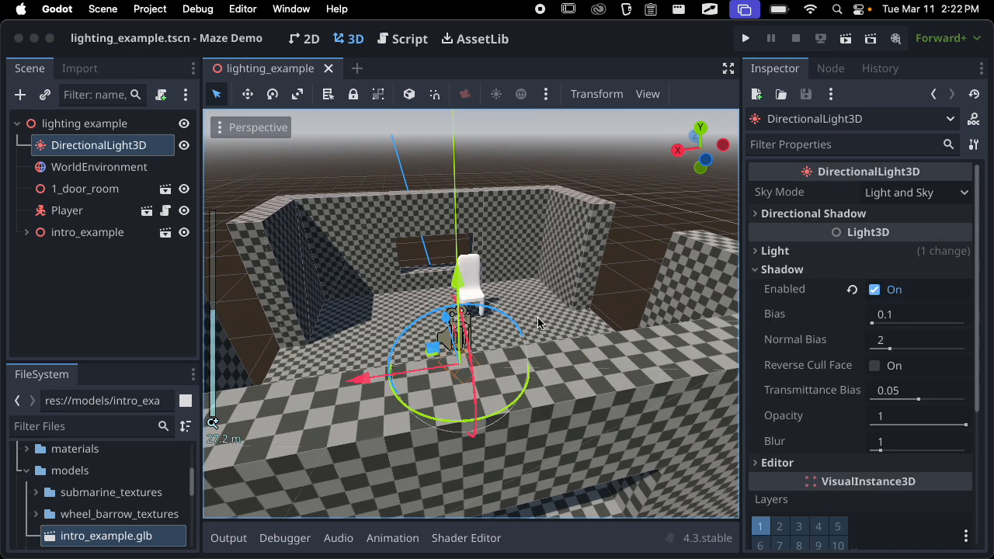
{"action": "middle_click_drag", "start_coordinate": [377, 333], "coordinate": [491, 279]}
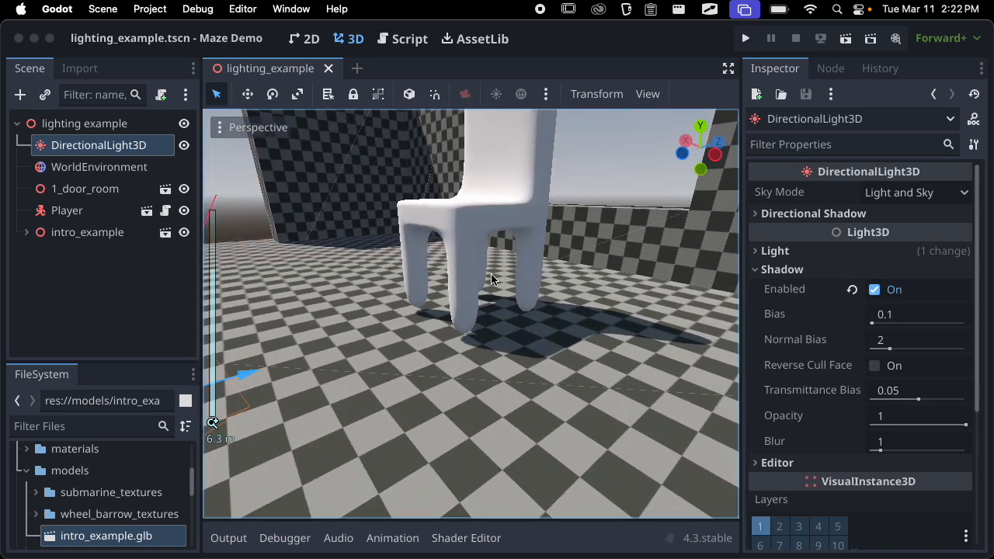
{"action": "left_click", "coordinate": [875, 293]}
{"action": "middle_click_drag", "start_coordinate": [664, 327], "coordinate": [487, 290]}
{"action": "left_click", "coordinate": [876, 291]}
{"action": "left_click", "coordinate": [876, 290]}
{"action": "left_click", "coordinate": [876, 289]}
Try a shadow Bias of 0 and a Normal Bias of about 1.098 near the chair legs, restoring both defaults
{"action": "scroll", "coordinate": [487, 291], "scroll_direction": "up", "scroll_amount": 5}
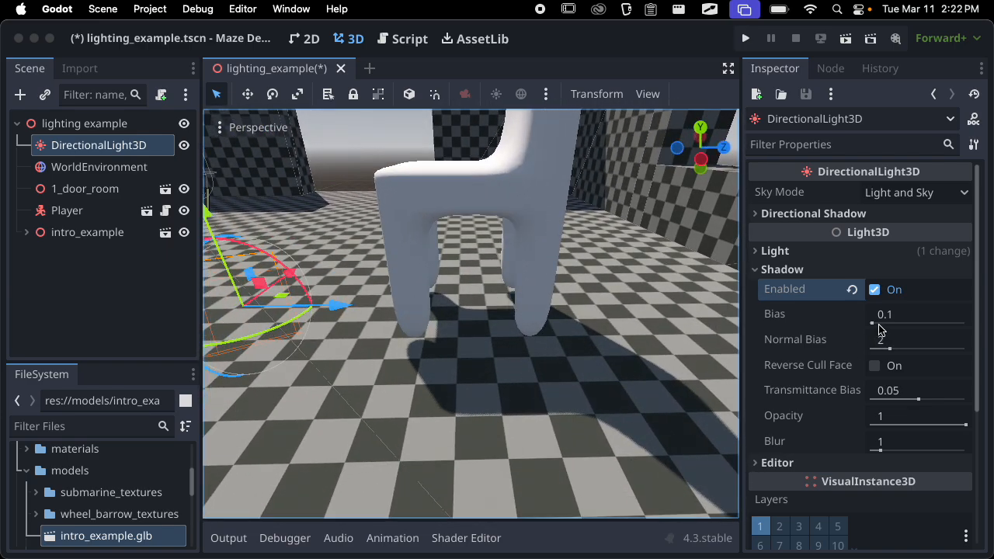
{"action": "left_click_drag", "start_coordinate": [881, 315], "coordinate": [889, 344]}
{"action": "scroll", "coordinate": [487, 383], "scroll_direction": "up", "scroll_amount": 5}
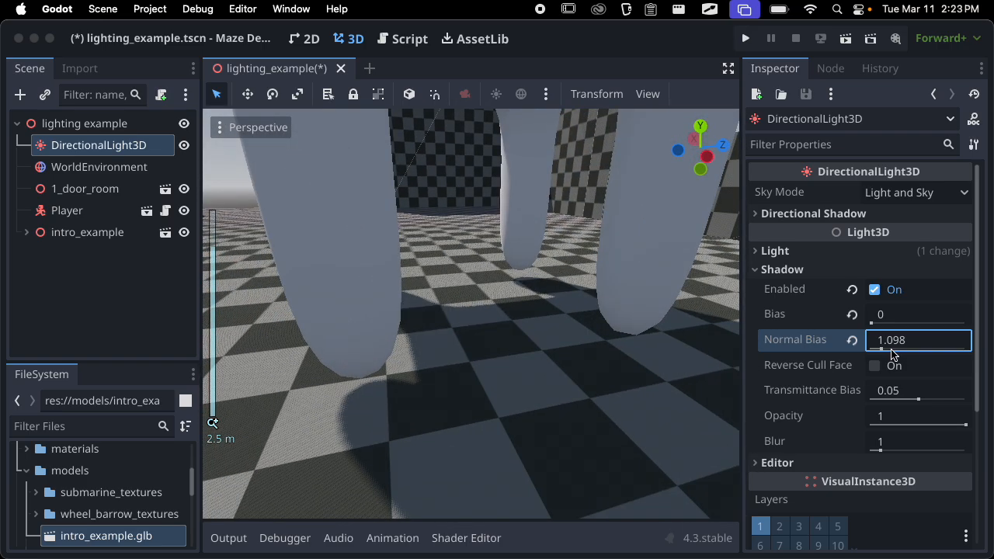
{"action": "left_click_drag", "start_coordinate": [892, 354], "coordinate": [867, 357]}
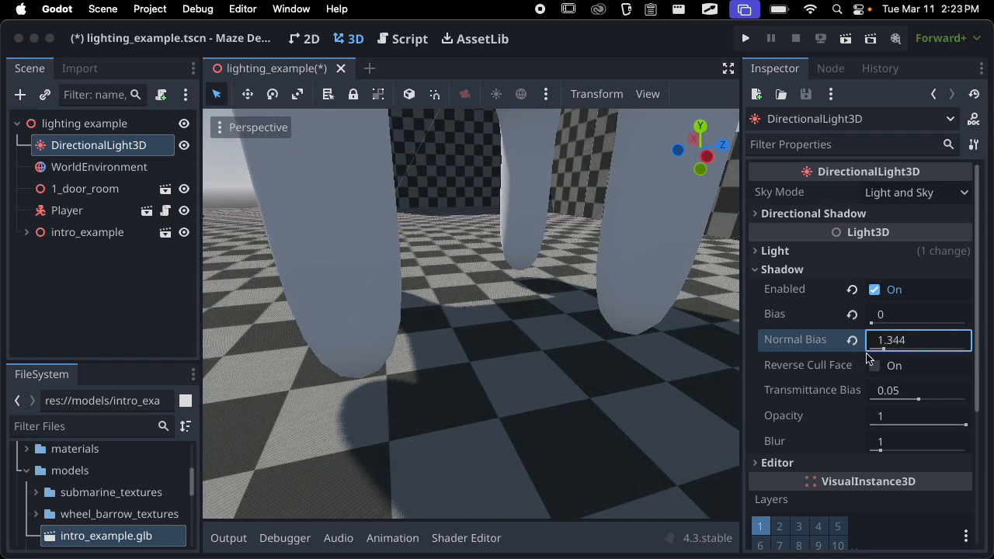
{"action": "left_click", "coordinate": [852, 315]}
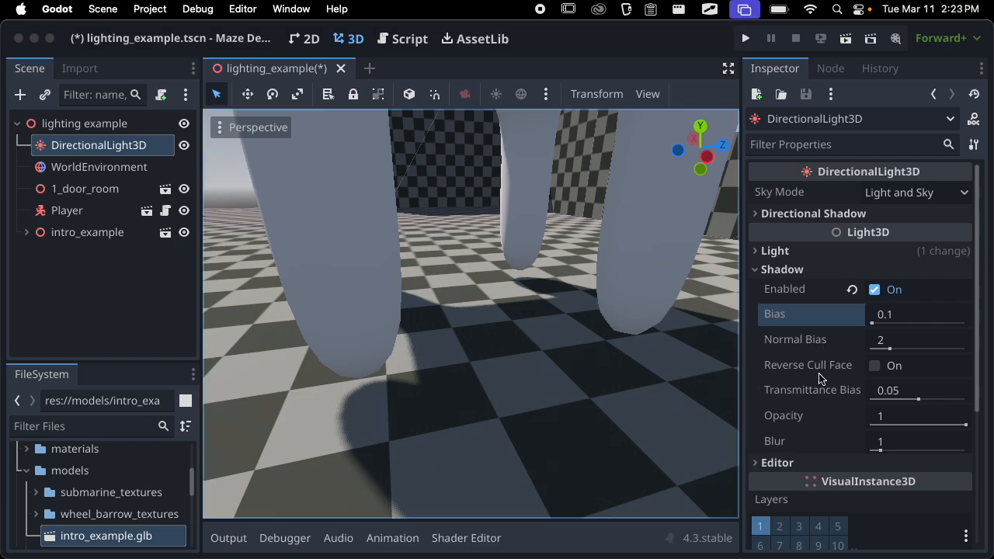
Try a shadow Opacity of 0.7 on the chair's shadow, and return it to 1
{"action": "mouse_move", "coordinate": [941, 425]}
{"action": "left_mouse_down"}
{"action": "mouse_move", "coordinate": [871, 425]}
{"action": "mouse_move", "coordinate": [965, 425]}
{"action": "mouse_move", "coordinate": [941, 425]}
{"action": "left_mouse_up"}
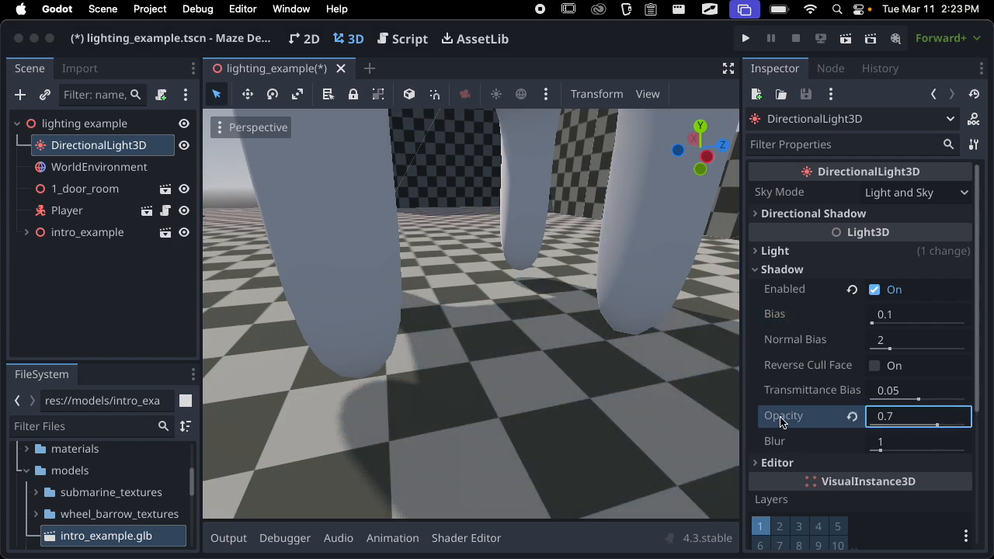
{"action": "scroll", "coordinate": [651, 380], "scroll_direction": "down", "scroll_amount": 5}
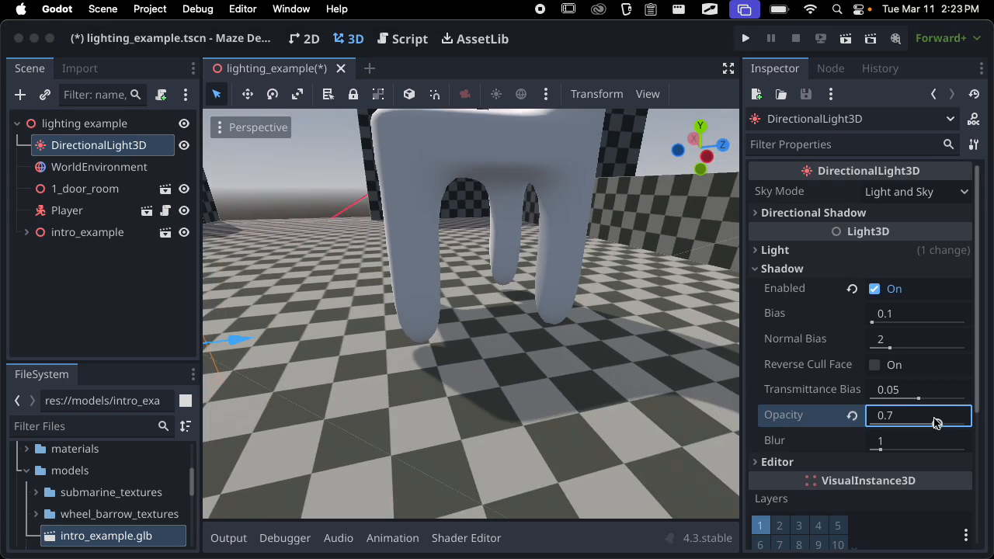
{"action": "left_click_drag", "start_coordinate": [937, 420], "coordinate": [980, 421]}
Try a shadow Blur of 0 and inspect the shadow's edge beneath the chair legs
{"action": "left_click_drag", "start_coordinate": [880, 450], "coordinate": [858, 454]}
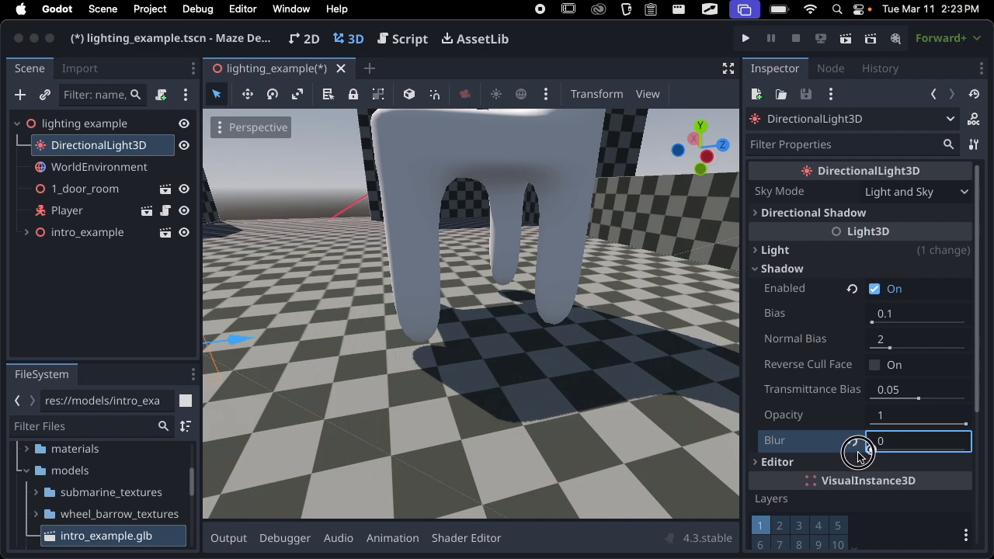
{"action": "scroll", "coordinate": [695, 437], "scroll_direction": "up", "scroll_amount": 10}
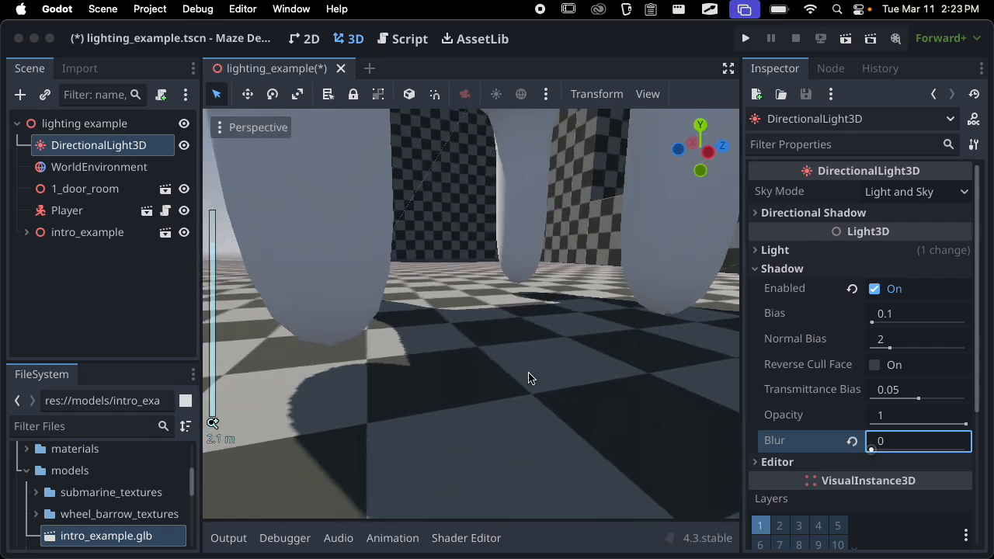
{"action": "middle_click_drag", "start_coordinate": [528, 378], "coordinate": [401, 364]}
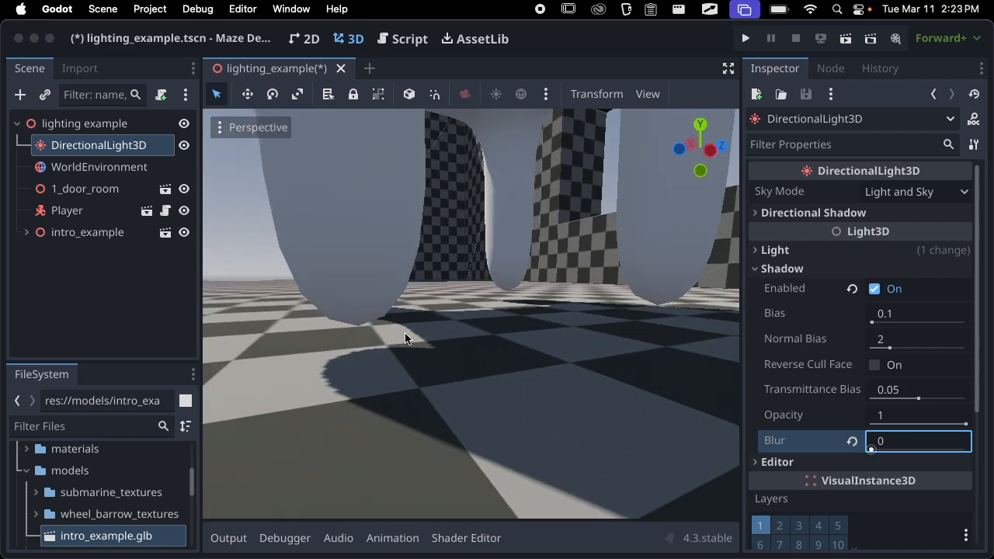
{"action": "scroll", "coordinate": [351, 392], "scroll_direction": "down", "scroll_amount": 5}
{"action": "middle_click_drag", "start_coordinate": [455, 378], "coordinate": [458, 399]}
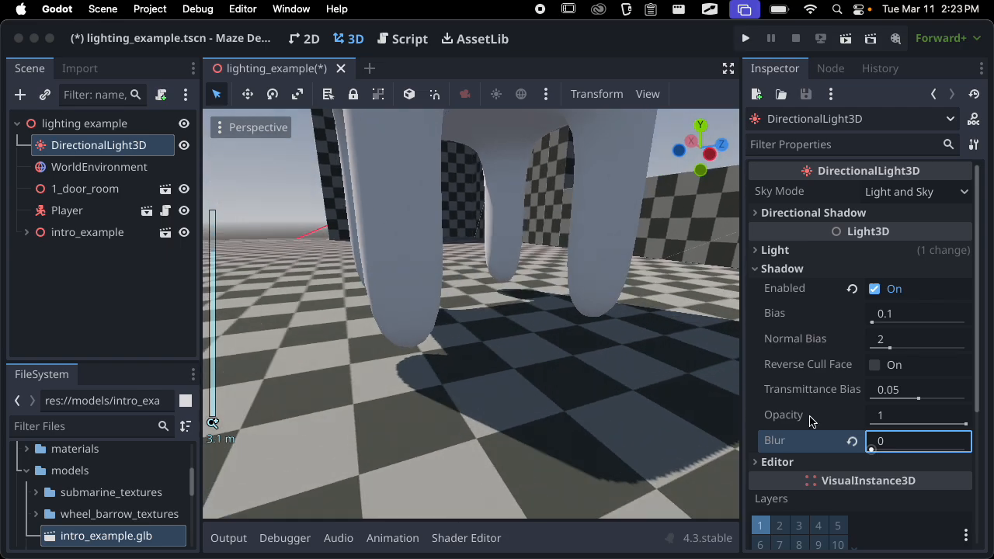
Try a shadow Blur of 10, inspect the chair's shadow near and far, and restore the default
{"action": "left_click_drag", "start_coordinate": [872, 443], "coordinate": [985, 439]}
{"action": "scroll", "coordinate": [650, 410], "scroll_direction": "down", "scroll_amount": 6}
{"action": "middle_click_drag", "start_coordinate": [650, 410], "coordinate": [569, 410]}
{"action": "scroll", "coordinate": [454, 376], "scroll_direction": "up", "scroll_amount": 9}
{"action": "scroll", "coordinate": [566, 375], "scroll_direction": "down", "scroll_amount": 10}
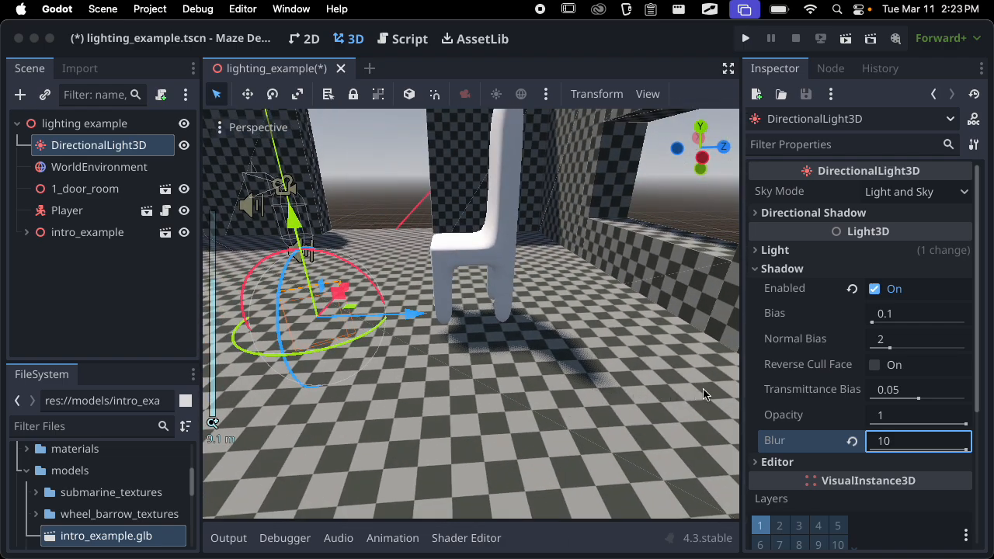
{"action": "left_click", "coordinate": [852, 441]}
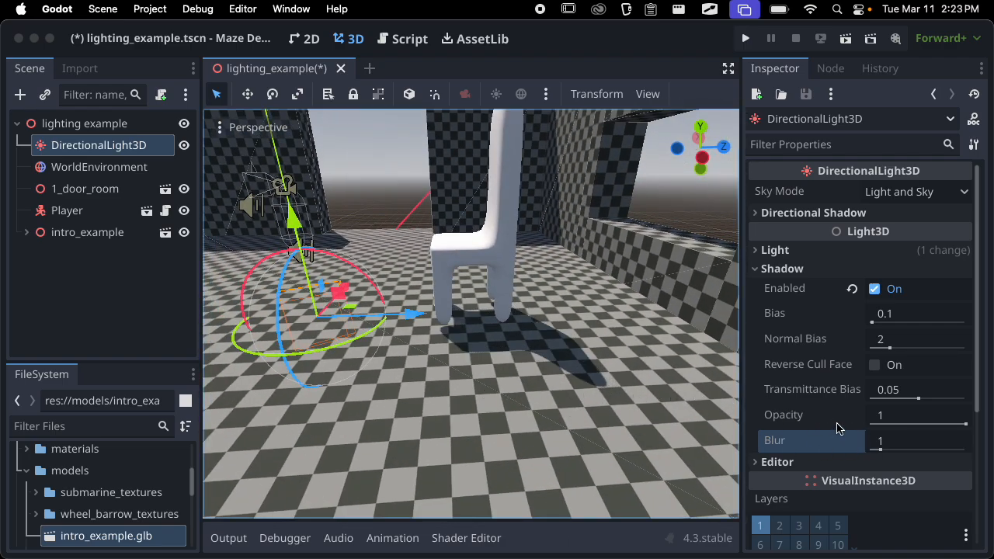
Try a shadow Blur of about 2.311, restore the default, and examine the shadow's edge under the chair legs
{"action": "left_click_drag", "start_coordinate": [883, 451], "coordinate": [893, 451]}
{"action": "scroll", "coordinate": [528, 421], "scroll_direction": "up", "scroll_amount": 5}
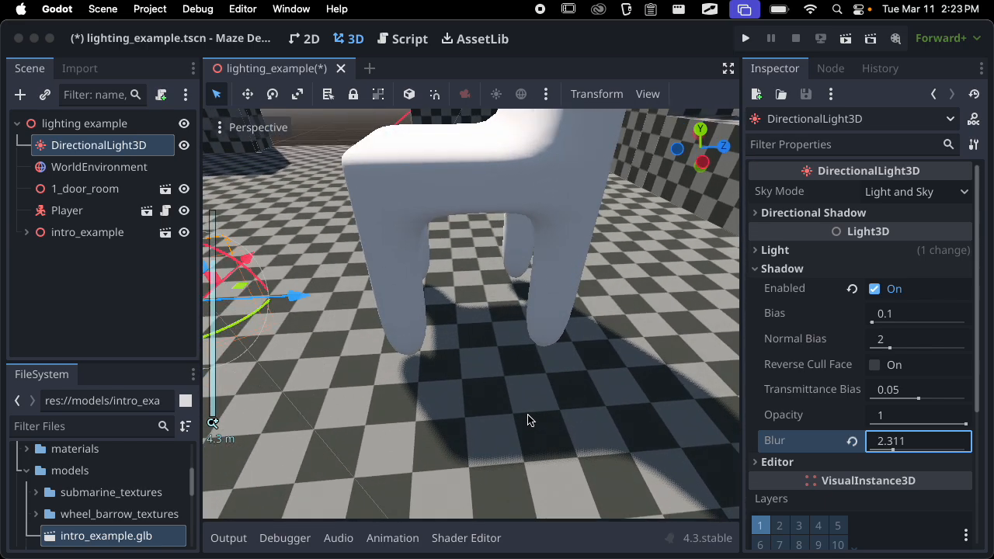
{"action": "left_click", "coordinate": [851, 440]}
{"action": "middle_click_drag", "start_coordinate": [628, 401], "coordinate": [519, 326]}
{"action": "scroll", "coordinate": [471, 413], "scroll_direction": "up", "scroll_amount": 9}
{"action": "middle_click_drag", "start_coordinate": [470, 413], "coordinate": [615, 374]}
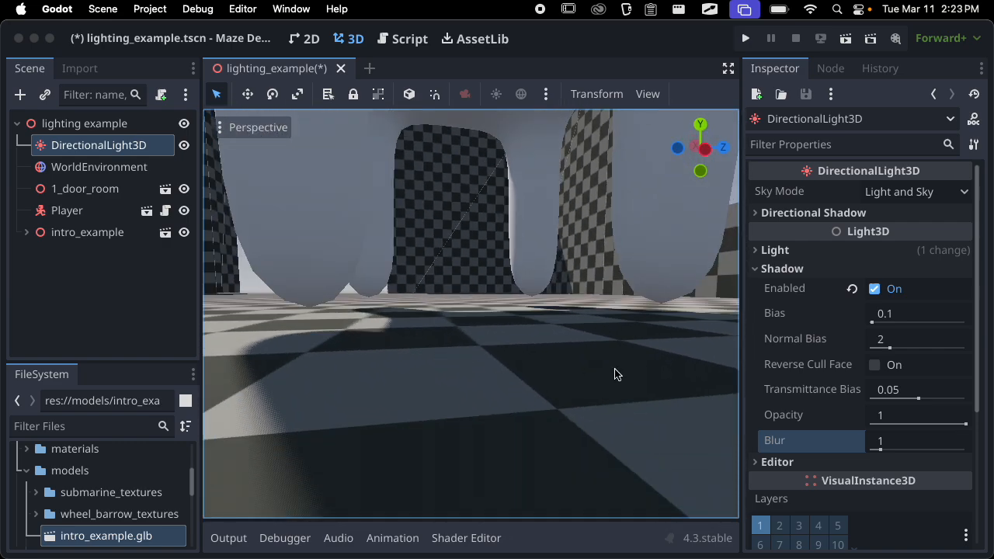
Collapse the Shadow settings, look over the light's remaining property groups, and save the scene
{"action": "left_click", "coordinate": [782, 269]}
{"action": "scroll", "coordinate": [828, 280], "scroll_direction": "down", "scroll_amount": 1}
{"action": "scroll", "coordinate": [829, 257], "scroll_direction": "up", "scroll_amount": 1}
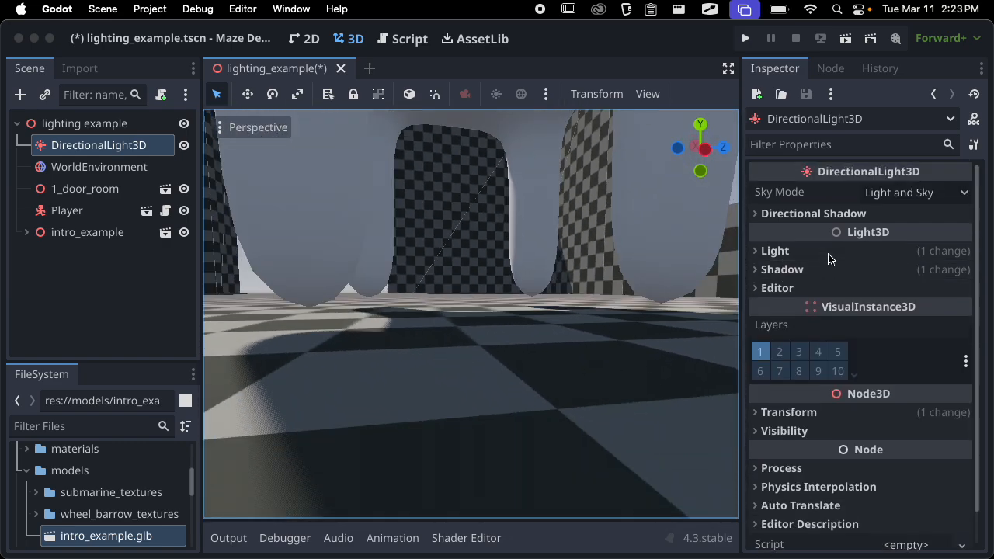
{"action": "scroll", "coordinate": [828, 262], "scroll_direction": "down", "scroll_amount": 3}
{"action": "scroll", "coordinate": [829, 262], "scroll_direction": "up", "scroll_amount": 2}
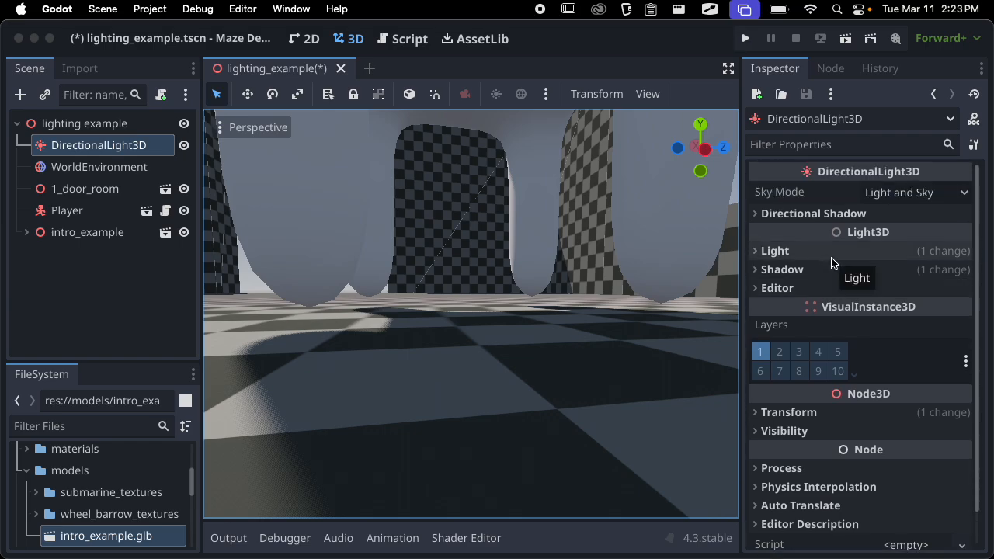
{"action": "scroll", "coordinate": [529, 266], "scroll_direction": "down", "scroll_amount": 5}
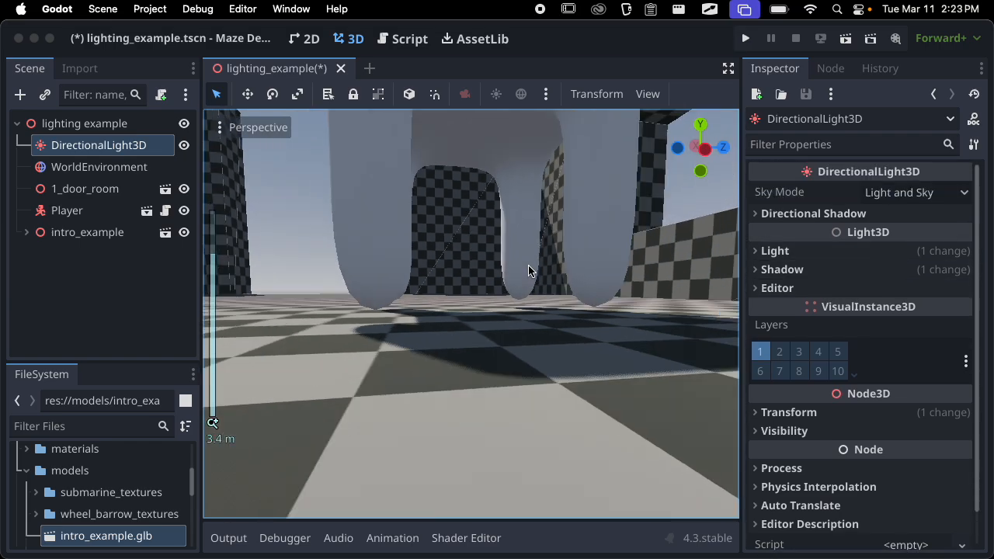
{"action": "middle_click_drag", "start_coordinate": [528, 265], "coordinate": [674, 323]}
{"action": "key", "text": "super+s"}
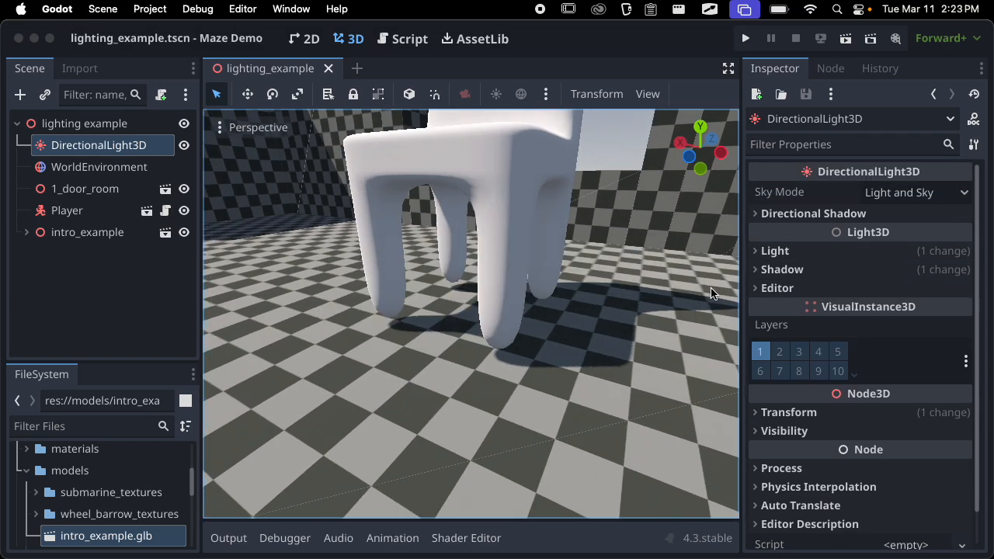
Start adding a child node to the lighting example root and search the node types for "ligh"
{"action": "scroll", "coordinate": [504, 296], "scroll_direction": "down", "scroll_amount": 10}
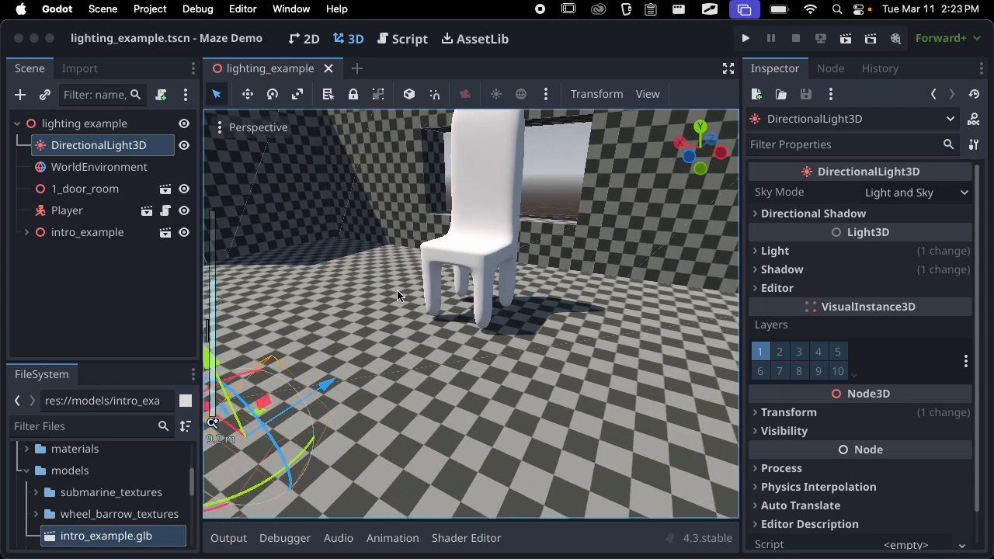
{"action": "middle_click_drag", "start_coordinate": [504, 296], "coordinate": [644, 288]}
{"action": "scroll", "coordinate": [579, 300], "scroll_direction": "down", "scroll_amount": 6}
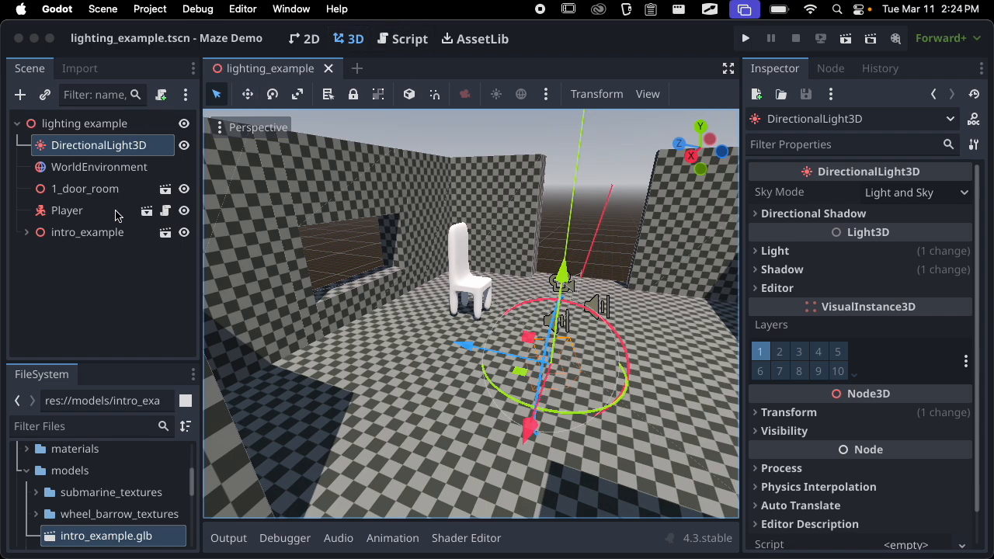
{"action": "left_click", "coordinate": [94, 259]}
{"action": "left_click", "coordinate": [95, 126]}
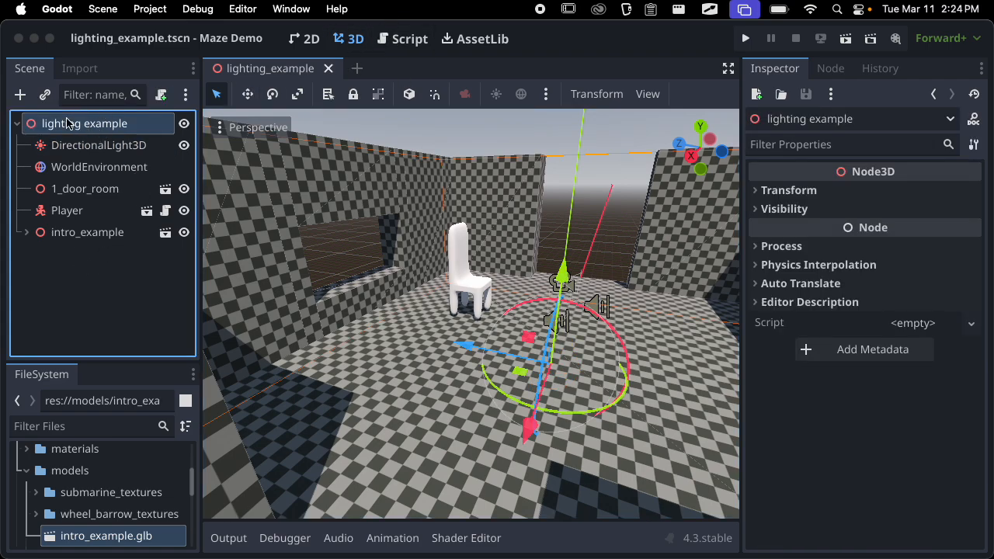
{"action": "left_click", "coordinate": [20, 94]}
{"action": "type", "text": "light"}
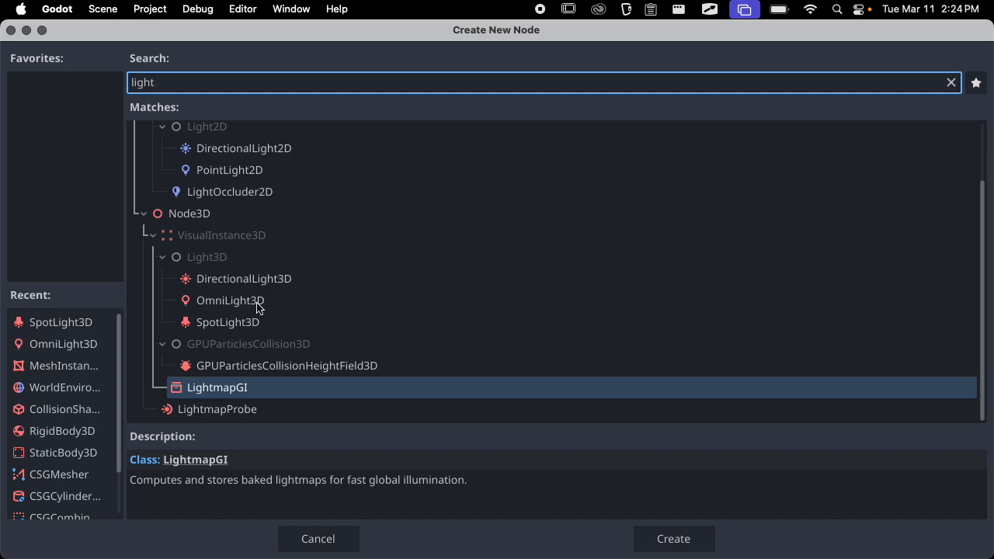
Add an OmniLight3D node to the scene and place it directly below DirectionalLight3D in the node tree
{"action": "left_click", "coordinate": [217, 308]}
{"action": "left_click", "coordinate": [672, 538]}
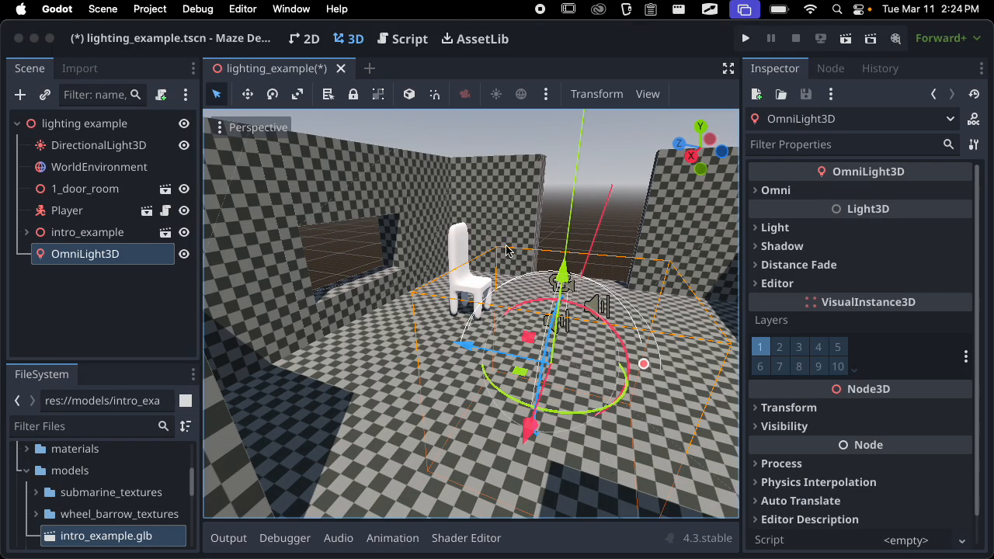
{"action": "left_click_drag", "start_coordinate": [99, 261], "coordinate": [117, 156]}
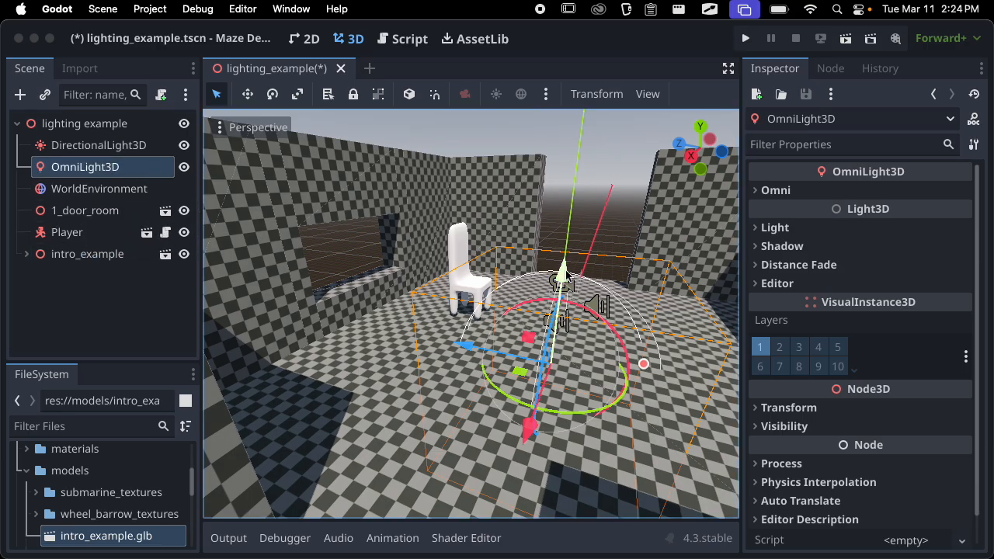
Raise the OmniLight3D above the floor and move it across the room to a spot beside the chair
{"action": "left_click_drag", "start_coordinate": [565, 275], "coordinate": [572, 189]}
{"action": "middle_click_drag", "start_coordinate": [572, 264], "coordinate": [434, 310]}
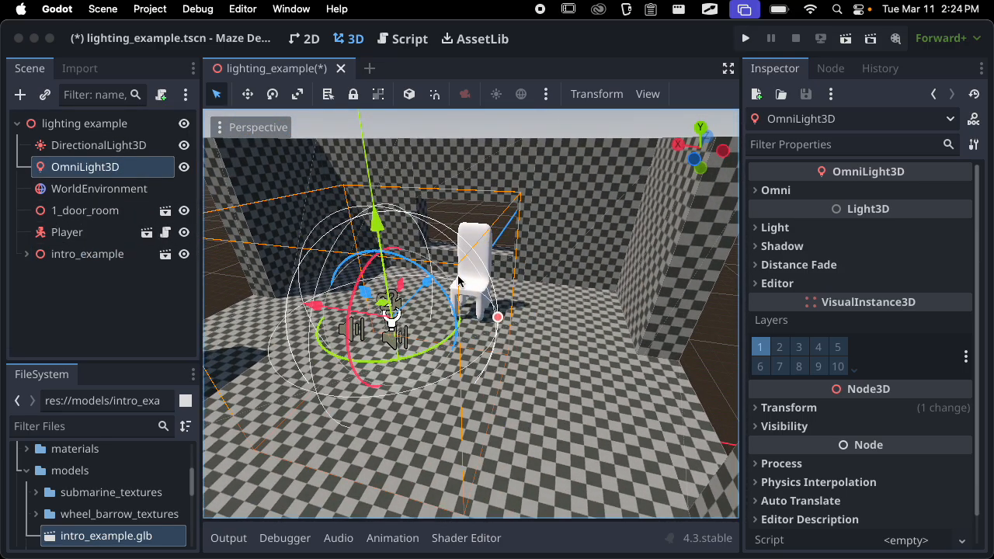
{"action": "left_click_drag", "start_coordinate": [429, 282], "coordinate": [449, 255]}
{"action": "left_click_drag", "start_coordinate": [357, 262], "coordinate": [505, 287]}
{"action": "middle_click_drag", "start_coordinate": [505, 287], "coordinate": [639, 265]}
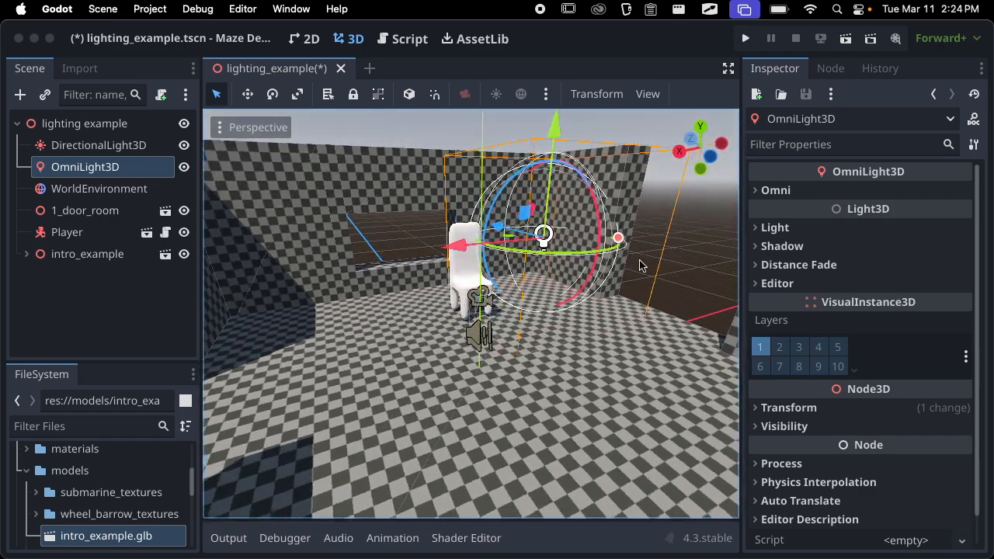
{"action": "left_click_drag", "start_coordinate": [556, 127], "coordinate": [567, 93]}
Examine the omni light's effect on the chair and the surrounding walls from near and far
{"action": "middle_click_drag", "start_coordinate": [568, 140], "coordinate": [376, 231]}
{"action": "scroll", "coordinate": [376, 231], "scroll_direction": "up", "scroll_amount": 2}
{"action": "scroll", "coordinate": [377, 231], "scroll_direction": "up", "scroll_amount": 2}
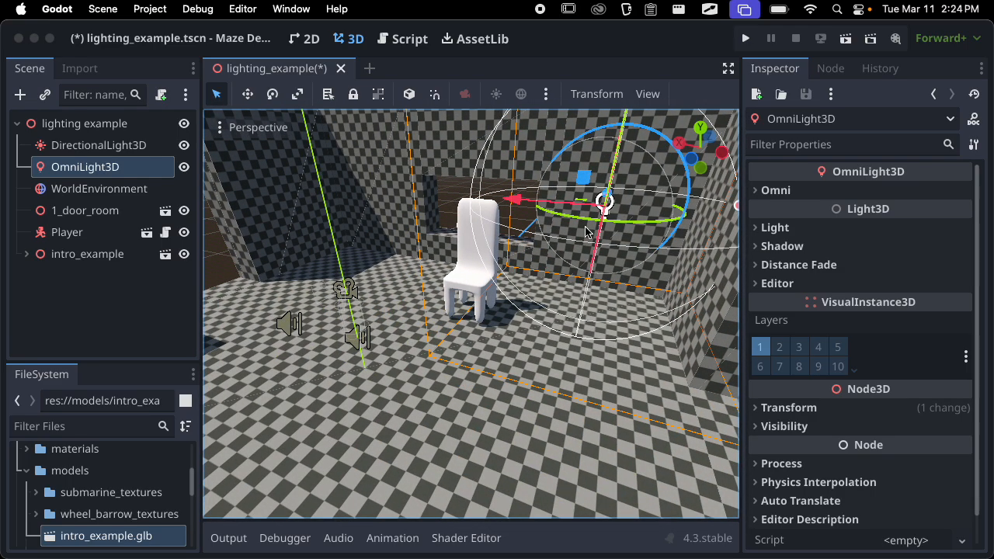
{"action": "scroll", "coordinate": [588, 232], "scroll_direction": "down", "scroll_amount": 5}
{"action": "middle_click_drag", "start_coordinate": [587, 232], "coordinate": [568, 297]}
{"action": "scroll", "coordinate": [636, 297], "scroll_direction": "up", "scroll_amount": 1}
{"action": "scroll", "coordinate": [551, 304], "scroll_direction": "down", "scroll_amount": 3}
{"action": "scroll", "coordinate": [558, 259], "scroll_direction": "up", "scroll_amount": 9}
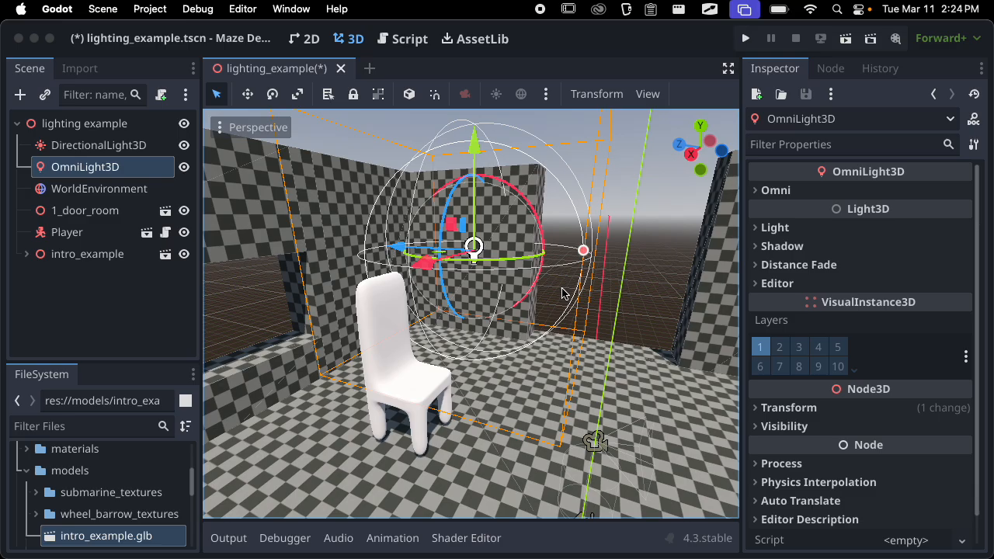
{"action": "scroll", "coordinate": [488, 258], "scroll_direction": "up", "scroll_amount": 9}
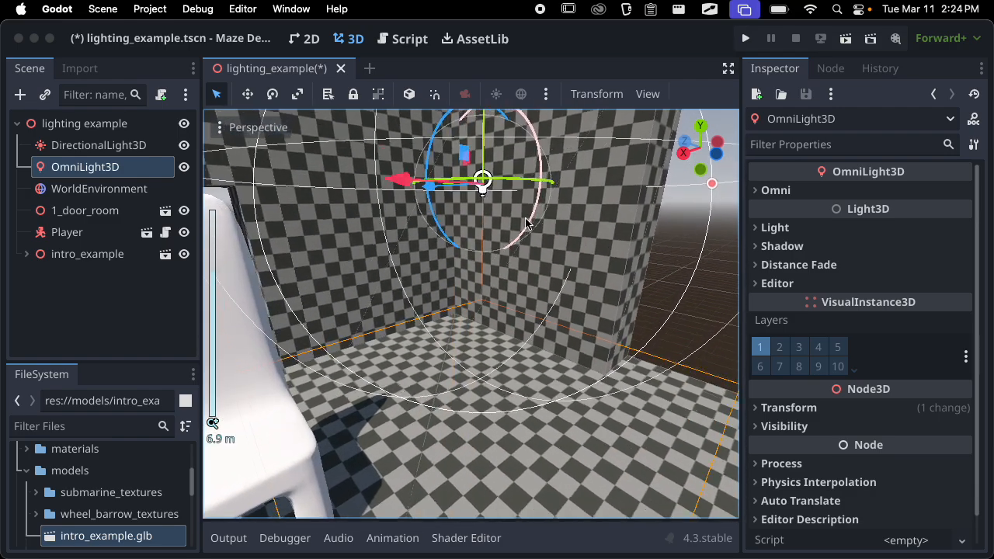
{"action": "scroll", "coordinate": [489, 186], "scroll_direction": "down", "scroll_amount": 9}
Save the scene and test-run it, walking up to the chair to check the lighting before quitting the game
{"action": "key", "text": "super+s"}
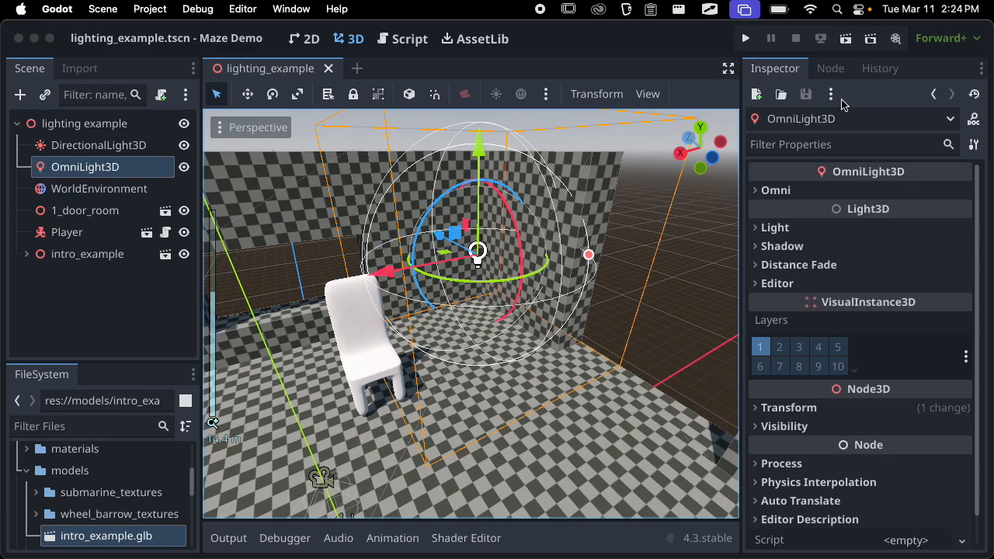
{"action": "left_click", "coordinate": [846, 41]}
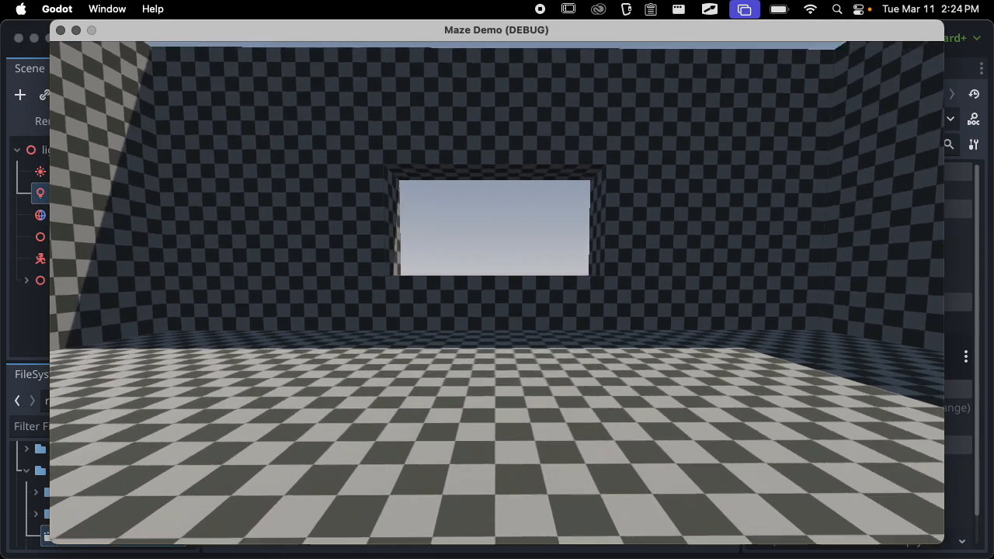
{"action": "key", "text": "w"}
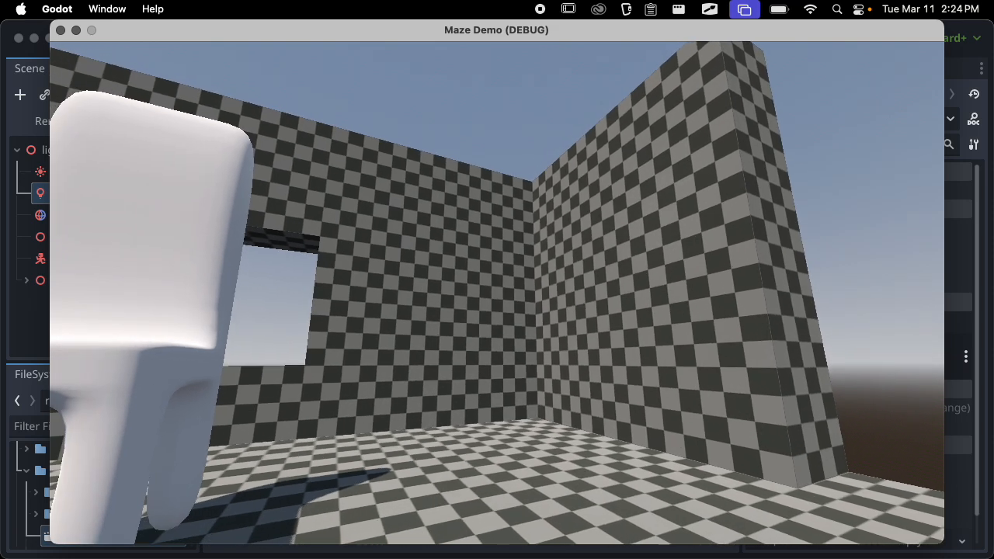
{"action": "key", "text": "super+q"}
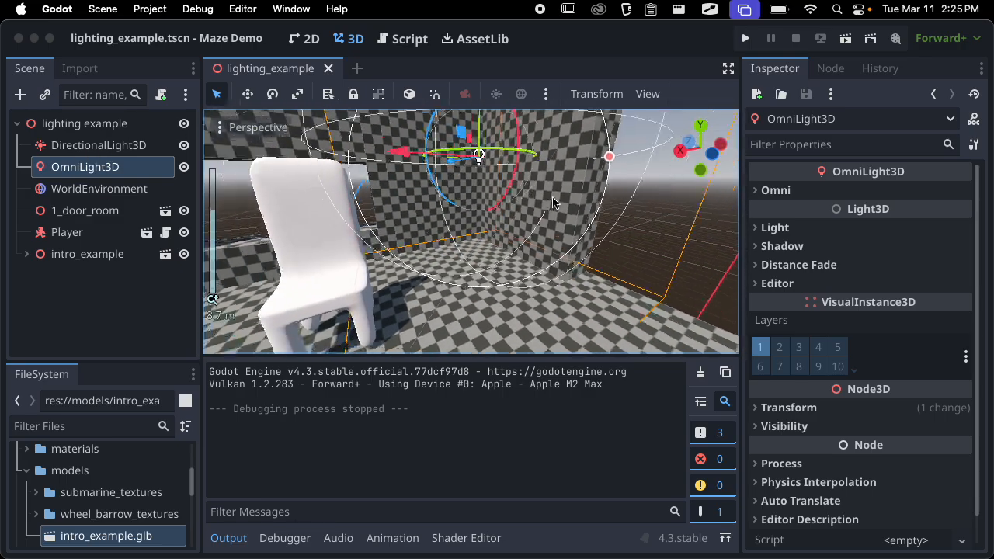
Shift the omni light along its horizontal axes to compare how it lights the chair from different positions
{"action": "middle_click_drag", "start_coordinate": [552, 202], "coordinate": [504, 227]}
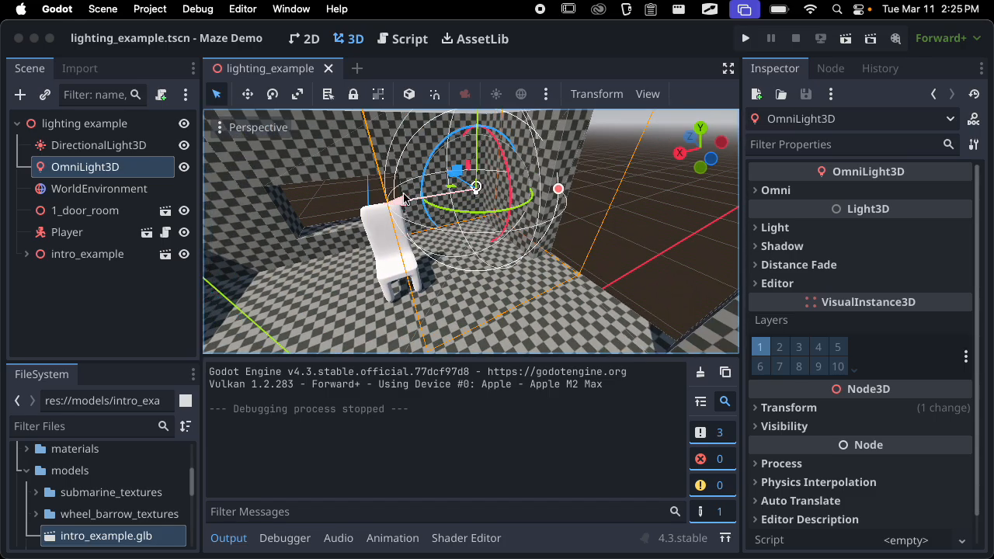
{"action": "left_click_drag", "start_coordinate": [364, 209], "coordinate": [353, 211]}
{"action": "middle_click_drag", "start_coordinate": [404, 177], "coordinate": [467, 185]}
{"action": "left_click_drag", "start_coordinate": [397, 192], "coordinate": [483, 191]}
{"action": "middle_click_drag", "start_coordinate": [549, 189], "coordinate": [405, 220]}
{"action": "left_click_drag", "start_coordinate": [387, 236], "coordinate": [333, 247]}
{"action": "middle_click_drag", "start_coordinate": [396, 224], "coordinate": [563, 199]}
{"action": "scroll", "coordinate": [664, 200], "scroll_direction": "up", "scroll_amount": 2}
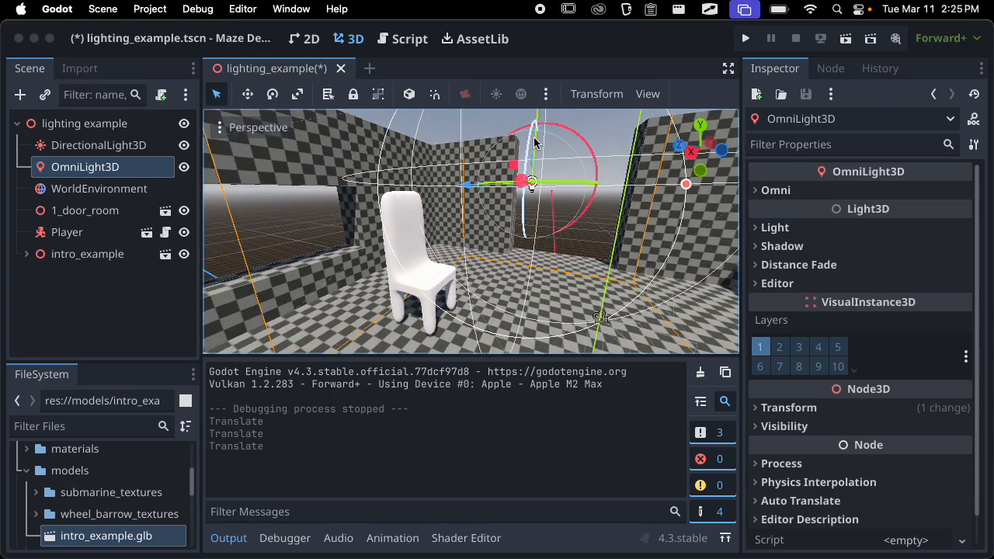
{"action": "scroll", "coordinate": [536, 140], "scroll_direction": "down", "scroll_amount": 2}
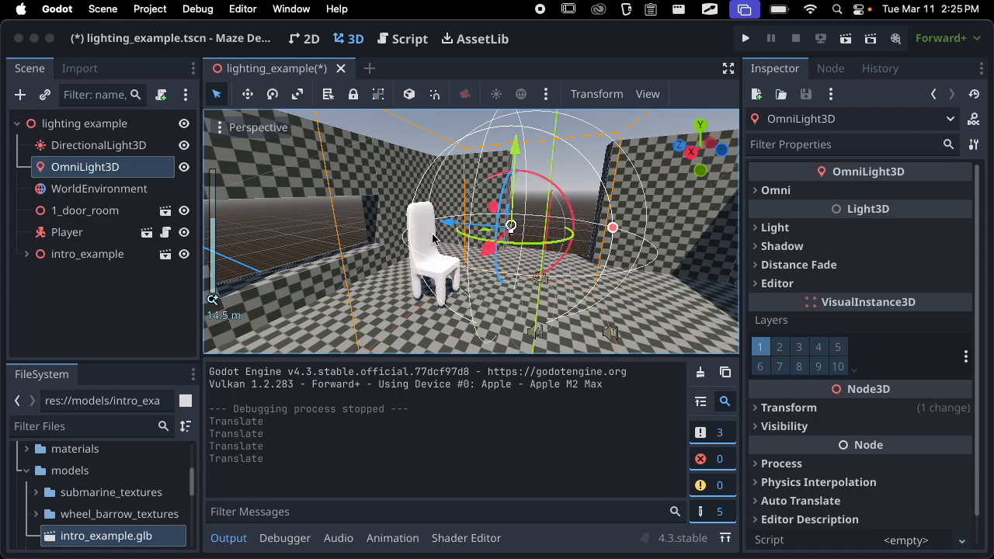
Move the omni light past the chair and back, leaving it at about X -6.965, Y 5.572, Z 5.858
{"action": "left_click_drag", "start_coordinate": [437, 222], "coordinate": [405, 211]}
{"action": "middle_click_drag", "start_coordinate": [584, 231], "coordinate": [286, 226]}
{"action": "scroll", "coordinate": [356, 247], "scroll_direction": "up", "scroll_amount": 6}
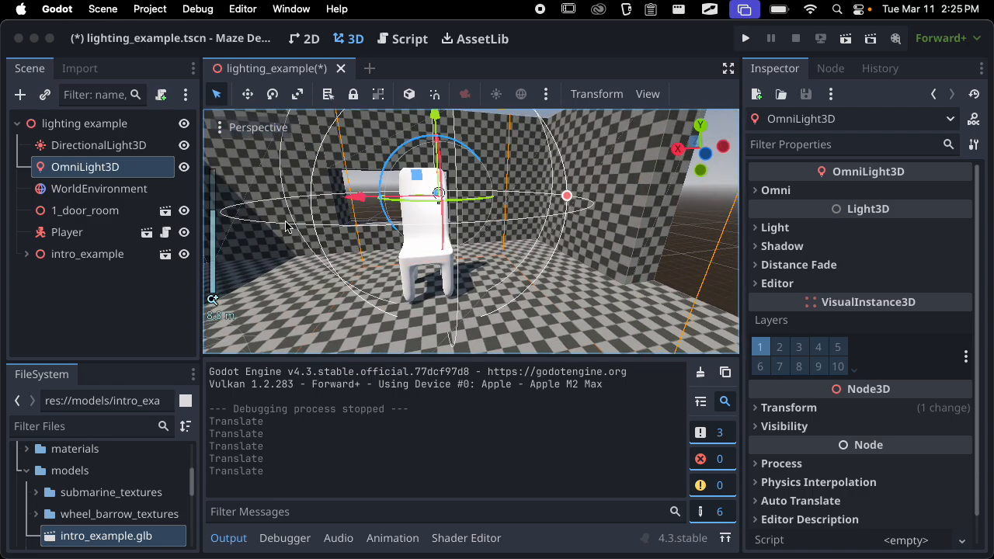
{"action": "left_click_drag", "start_coordinate": [349, 198], "coordinate": [459, 194]}
{"action": "scroll", "coordinate": [453, 217], "scroll_direction": "up", "scroll_amount": 8}
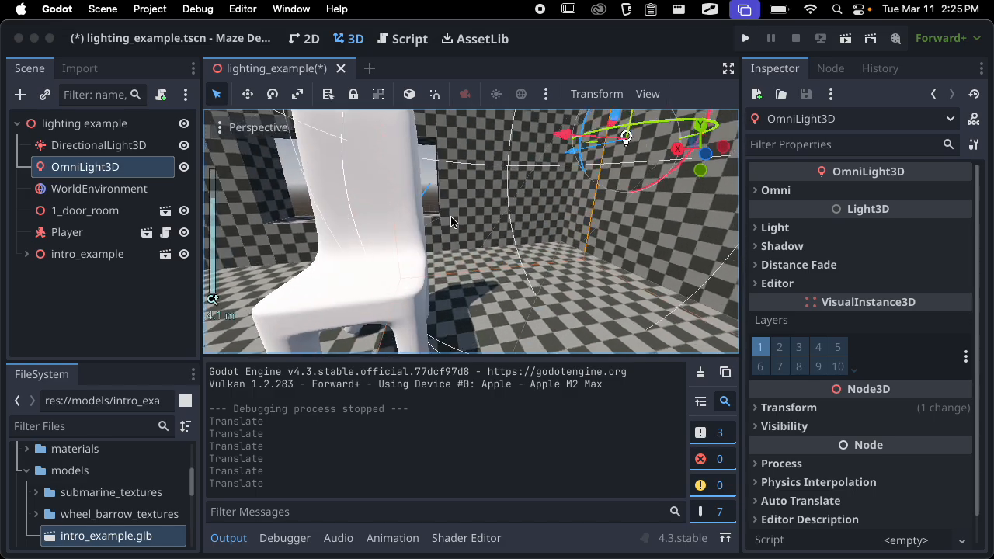
{"action": "middle_click_drag", "start_coordinate": [453, 218], "coordinate": [443, 246]}
{"action": "scroll", "coordinate": [394, 210], "scroll_direction": "down", "scroll_amount": 9}
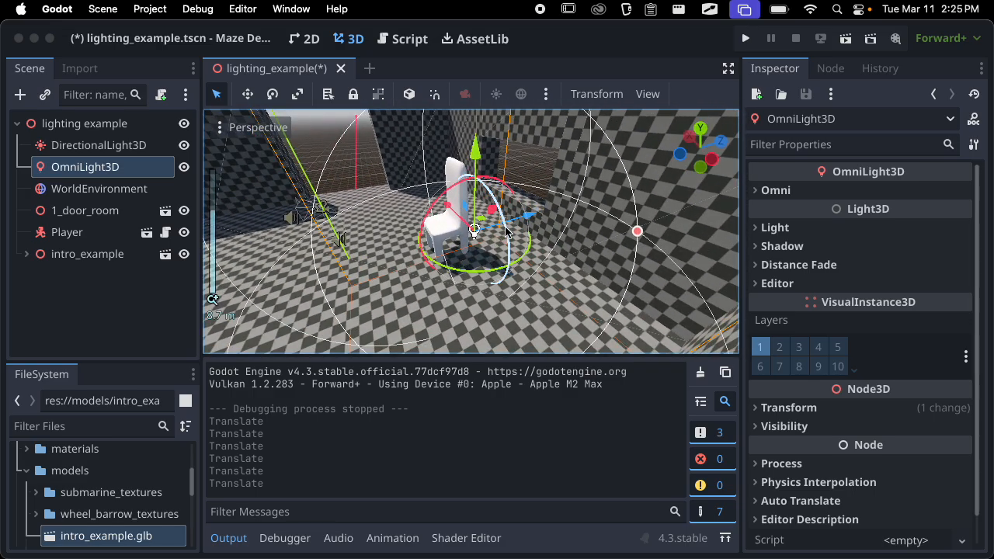
{"action": "left_click_drag", "start_coordinate": [536, 217], "coordinate": [569, 210]}
{"action": "middle_click_drag", "start_coordinate": [570, 212], "coordinate": [722, 229]}
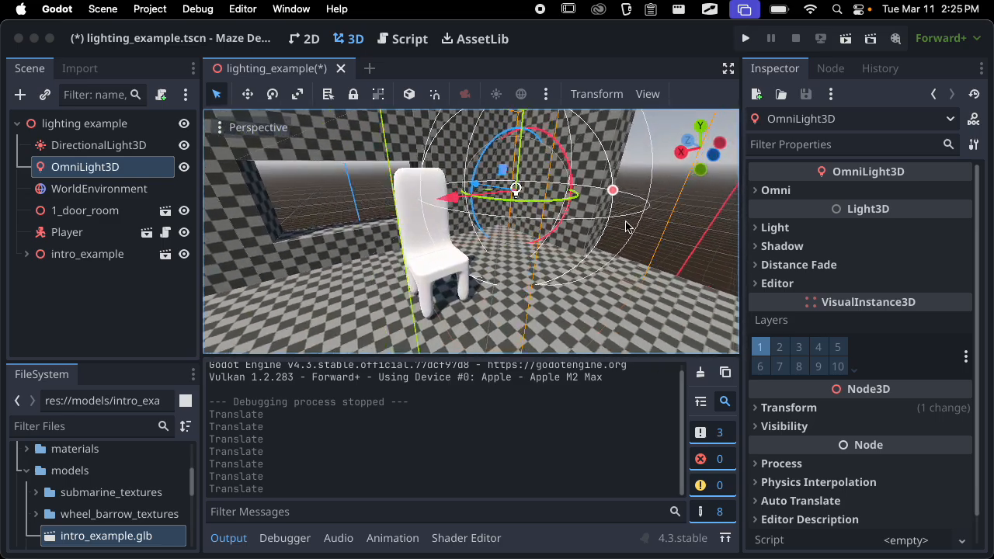
Rotate the omni light slightly, open its Transform settings, and reset its Rotation to the default
{"action": "middle_click_drag", "start_coordinate": [625, 226], "coordinate": [548, 248]}
{"action": "scroll", "coordinate": [606, 208], "scroll_direction": "up", "scroll_amount": 4}
{"action": "scroll", "coordinate": [591, 204], "scroll_direction": "down", "scroll_amount": 15}
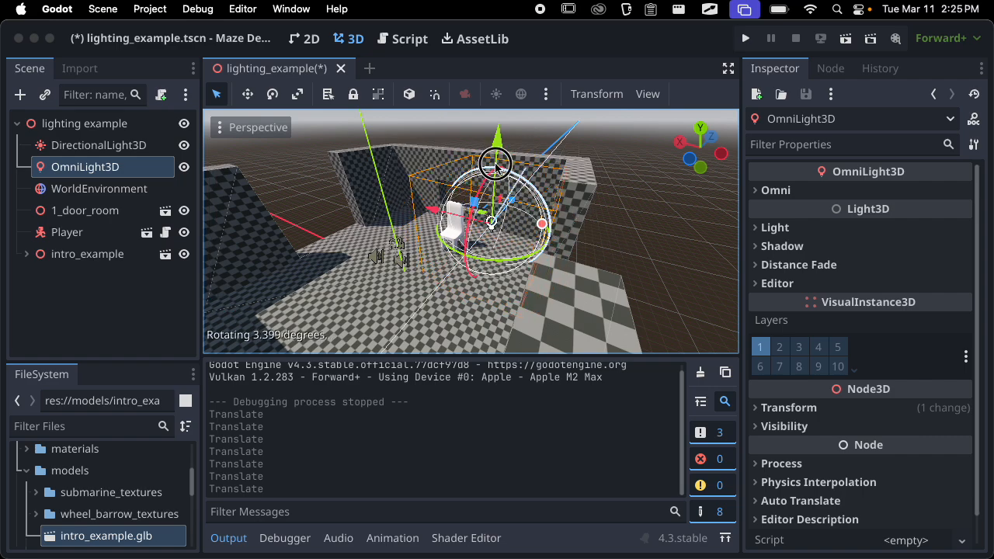
{"action": "left_click_drag", "start_coordinate": [430, 186], "coordinate": [435, 190]}
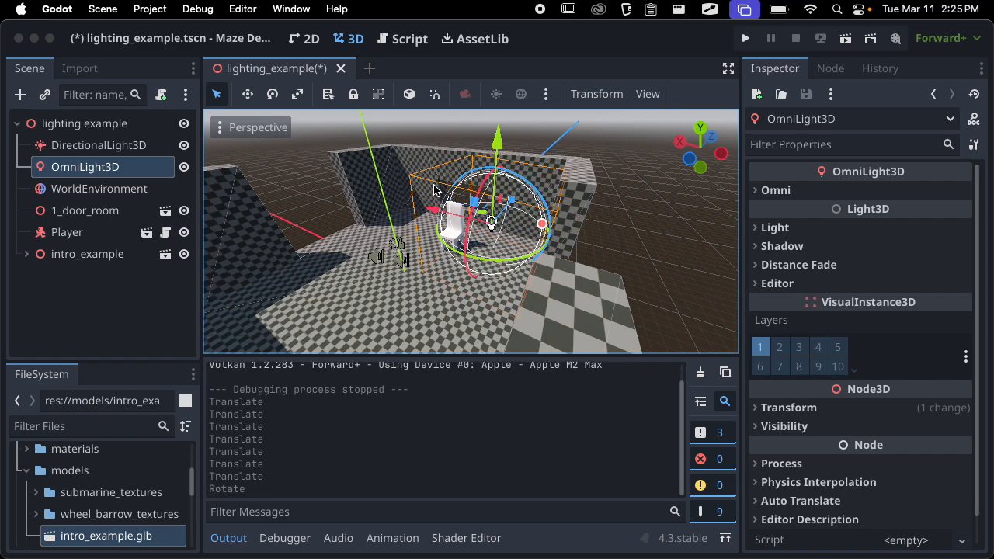
{"action": "left_click", "coordinate": [771, 409]}
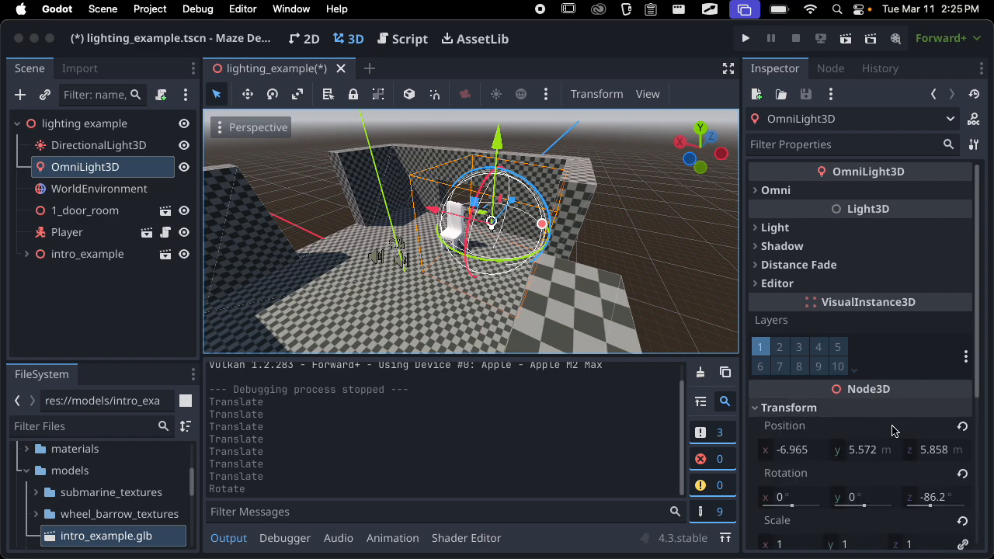
{"action": "left_click", "coordinate": [961, 472]}
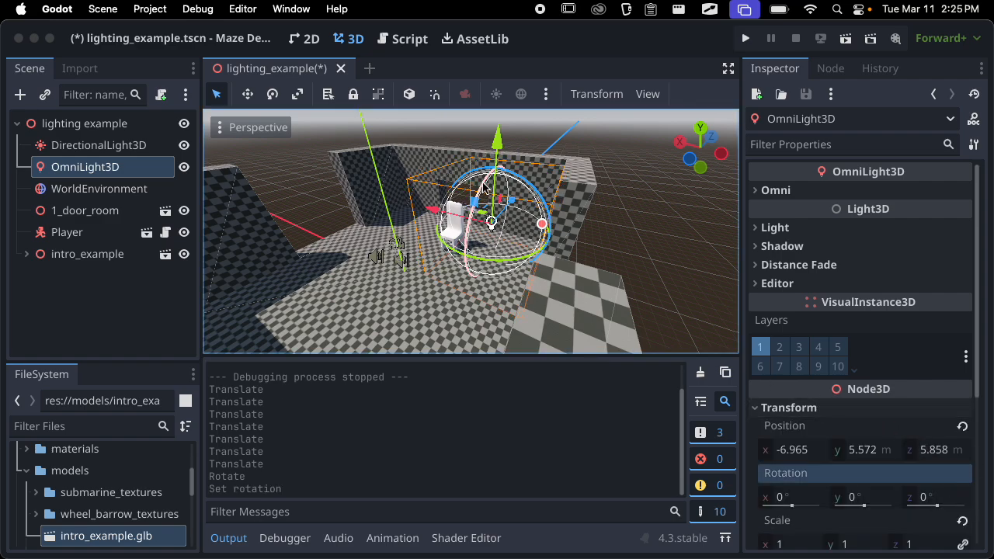
Try an omni light radius of about 13.3, reduce it to about 10, and save the scene
{"action": "left_click_drag", "start_coordinate": [543, 225], "coordinate": [625, 230]}
{"action": "scroll", "coordinate": [567, 214], "scroll_direction": "up", "scroll_amount": 3}
{"action": "scroll", "coordinate": [567, 215], "scroll_direction": "down", "scroll_amount": 8}
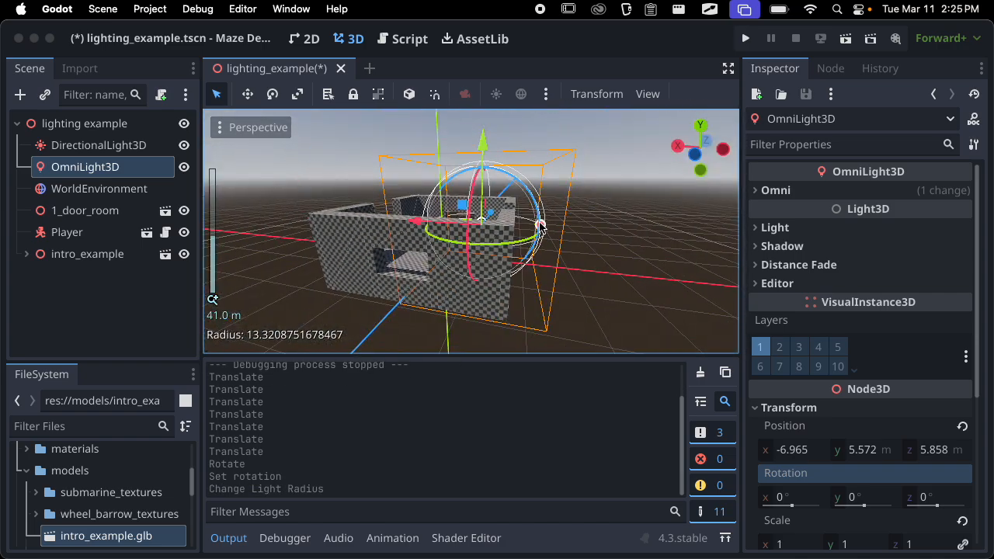
{"action": "mouse_move", "coordinate": [539, 222]}
{"action": "left_mouse_down"}
{"action": "mouse_move", "coordinate": [592, 225]}
{"action": "mouse_move", "coordinate": [526, 224]}
{"action": "left_mouse_up"}
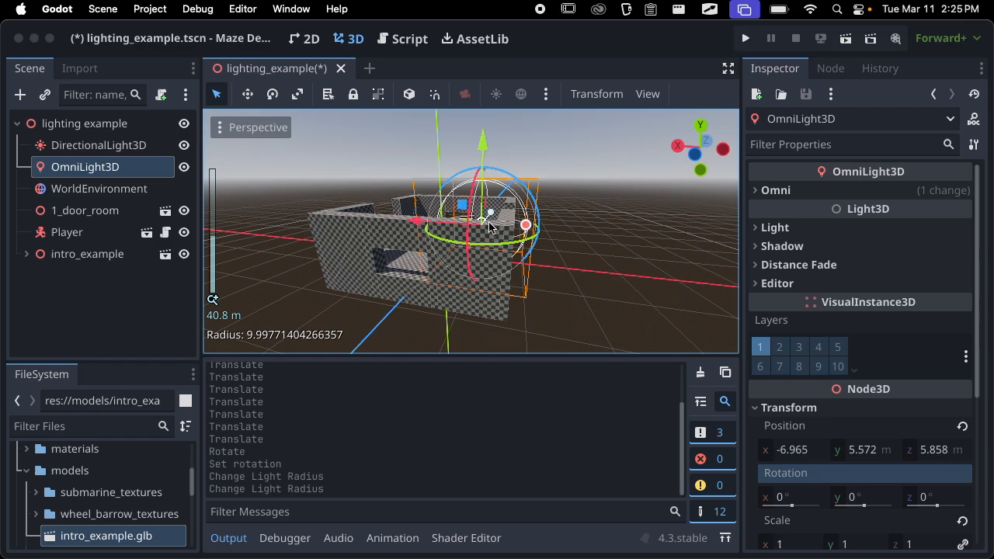
{"action": "scroll", "coordinate": [512, 249], "scroll_direction": "up", "scroll_amount": 11}
{"action": "scroll", "coordinate": [507, 257], "scroll_direction": "up", "scroll_amount": 8}
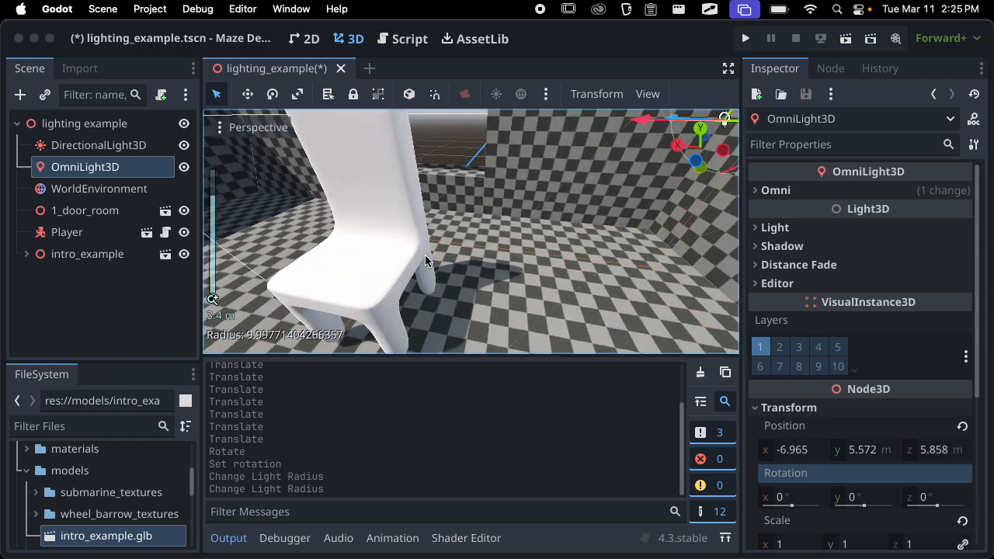
{"action": "key", "text": "super+s"}
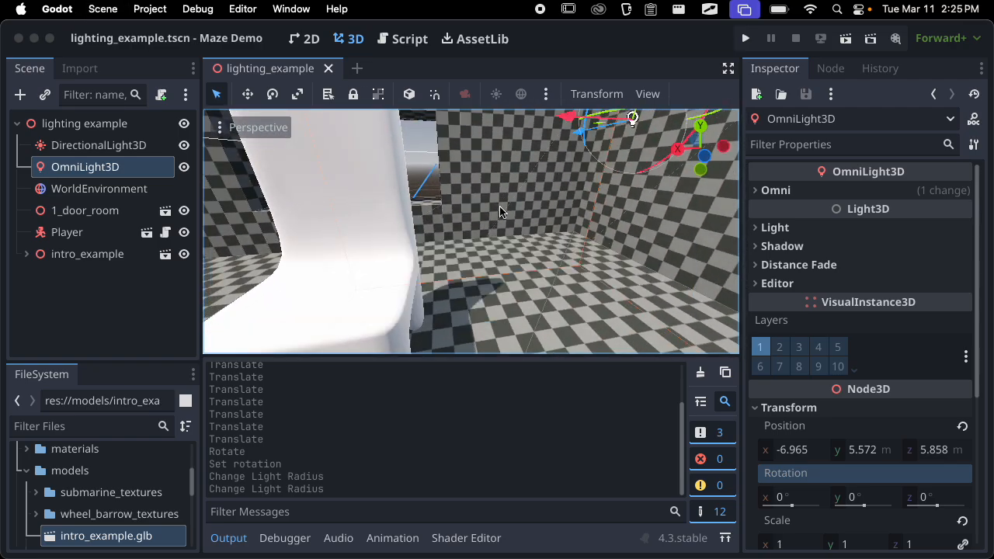
Open the Omni settings, try a Range of about 13.9, and restore the default Range of 5
{"action": "left_click", "coordinate": [805, 192]}
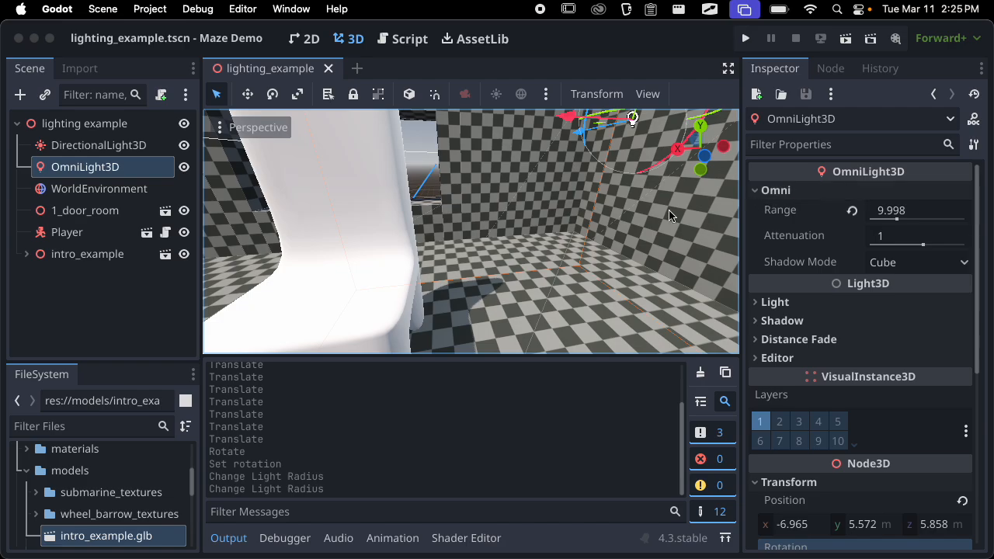
{"action": "scroll", "coordinate": [669, 216], "scroll_direction": "down", "scroll_amount": 7}
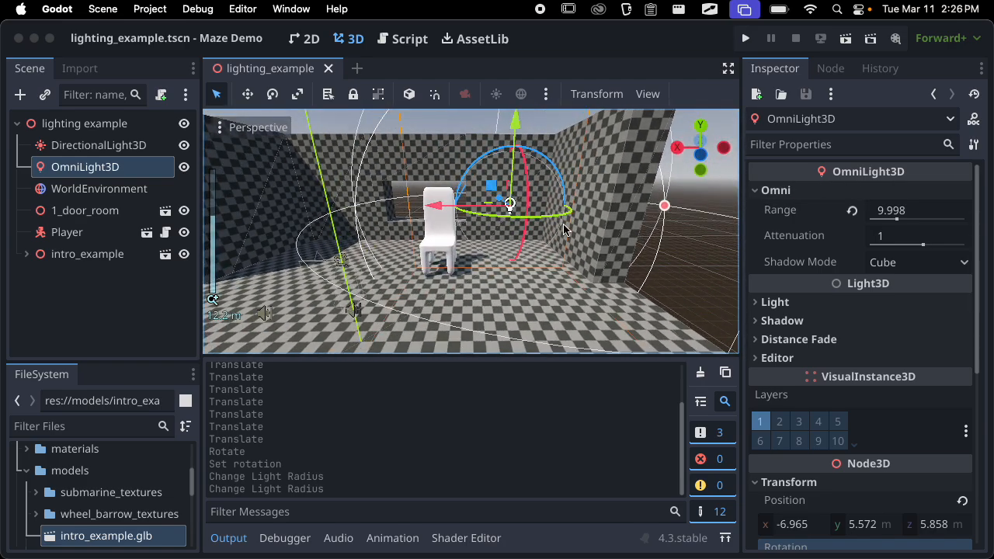
{"action": "scroll", "coordinate": [565, 229], "scroll_direction": "up", "scroll_amount": 3}
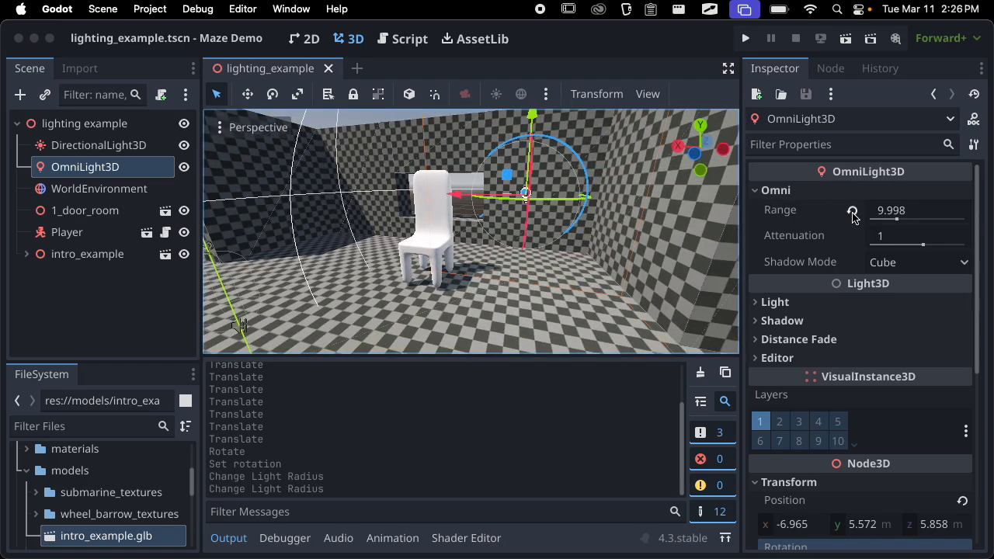
{"action": "left_click", "coordinate": [852, 214]}
{"action": "mouse_move", "coordinate": [889, 220]}
{"action": "left_mouse_down"}
{"action": "mouse_move", "coordinate": [898, 215]}
{"action": "mouse_move", "coordinate": [876, 228]}
{"action": "left_mouse_up"}
{"action": "scroll", "coordinate": [480, 220], "scroll_direction": "down", "scroll_amount": 5}
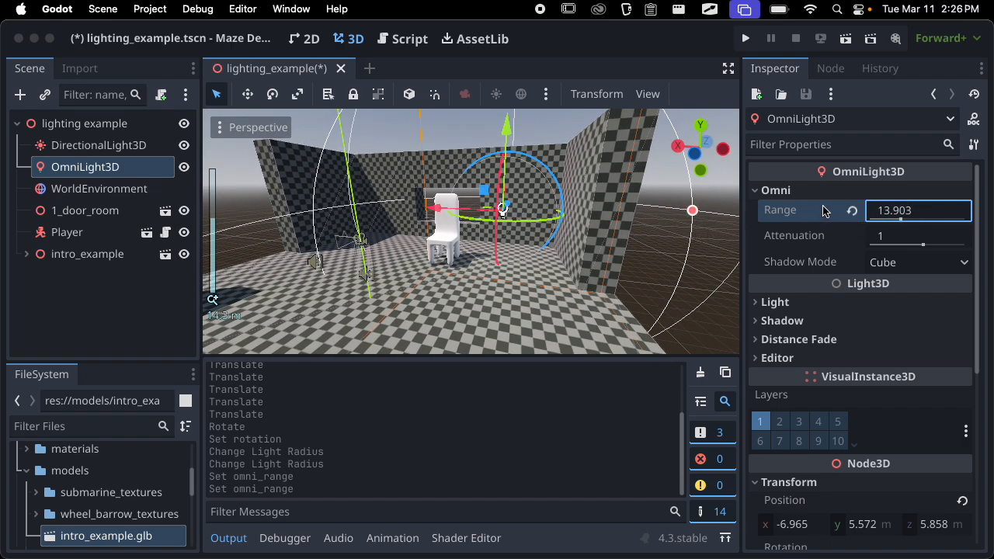
{"action": "left_click", "coordinate": [852, 214]}
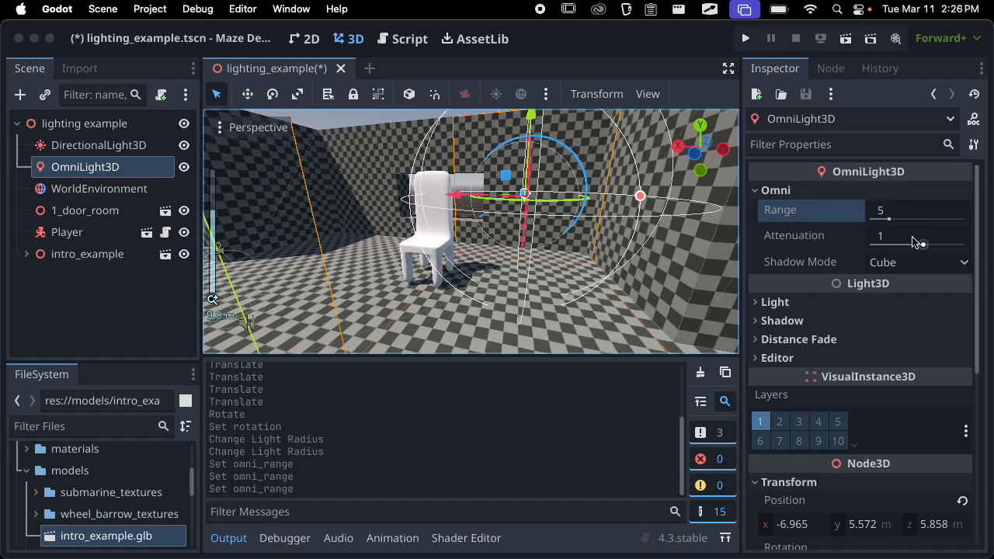
Set the omni light's Attenuation to -10 and examine its effect on the chair and floor
{"action": "left_click_drag", "start_coordinate": [916, 243], "coordinate": [883, 248]}
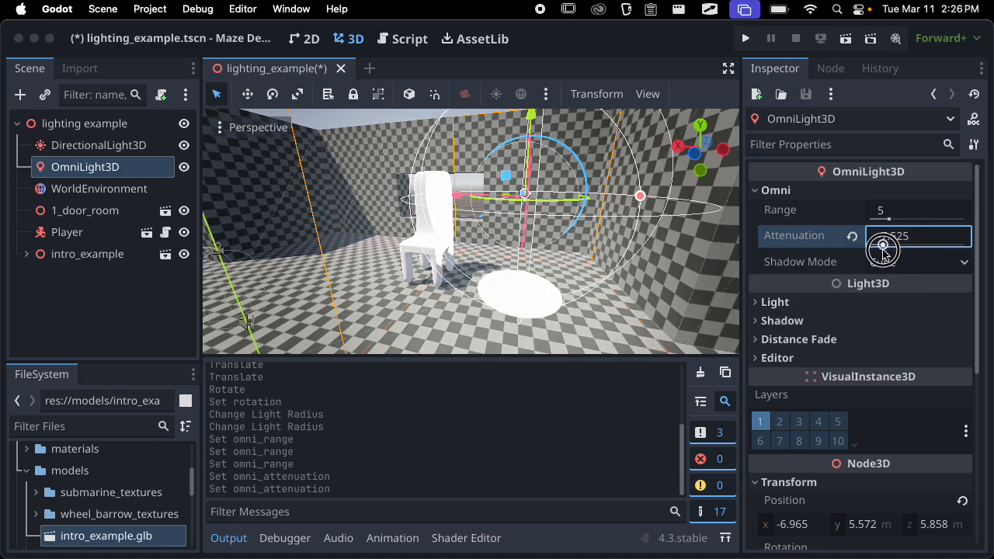
{"action": "scroll", "coordinate": [524, 276], "scroll_direction": "up", "scroll_amount": 4}
{"action": "middle_click_drag", "start_coordinate": [524, 276], "coordinate": [489, 258]}
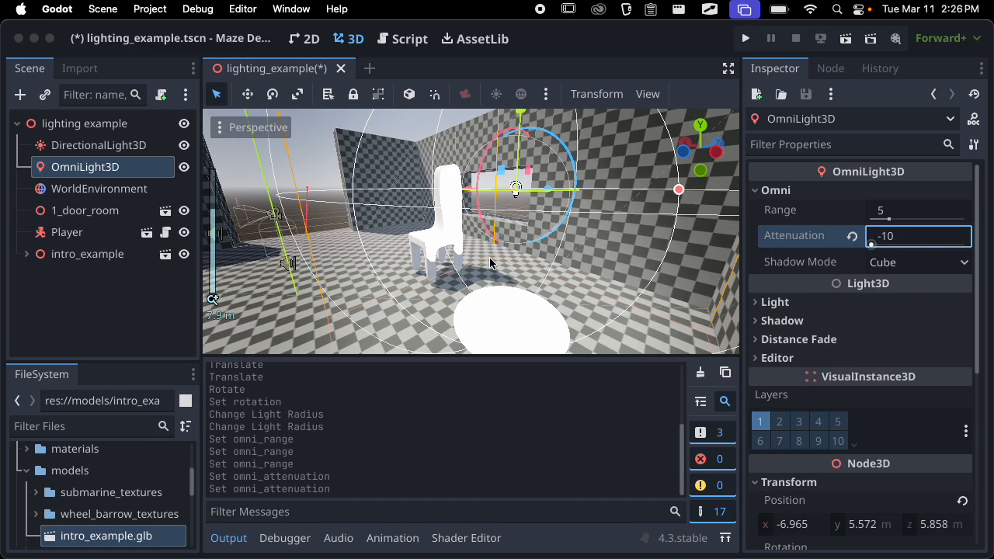
{"action": "scroll", "coordinate": [417, 242], "scroll_direction": "up", "scroll_amount": 8}
{"action": "middle_click_drag", "start_coordinate": [417, 242], "coordinate": [548, 240]}
{"action": "scroll", "coordinate": [399, 227], "scroll_direction": "up", "scroll_amount": 8}
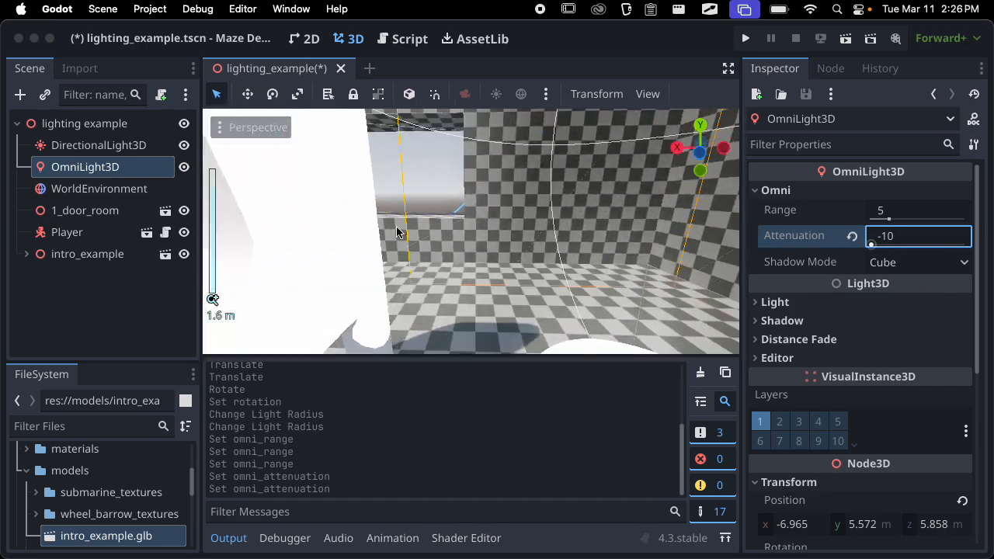
{"action": "middle_click_drag", "start_coordinate": [399, 227], "coordinate": [171, 244]}
{"action": "scroll", "coordinate": [355, 206], "scroll_direction": "down", "scroll_amount": 15}
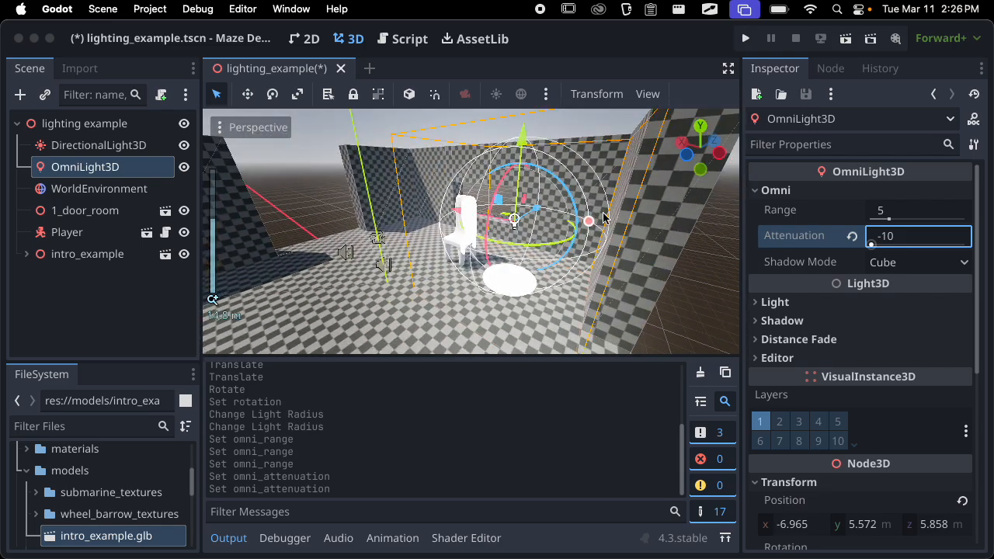
Enlarge the omni light's radius to about 6.7, reset its Attenuation to the default, and examine the lit chair
{"action": "left_click_drag", "start_coordinate": [590, 221], "coordinate": [618, 215]}
{"action": "scroll", "coordinate": [476, 214], "scroll_direction": "up", "scroll_amount": 1}
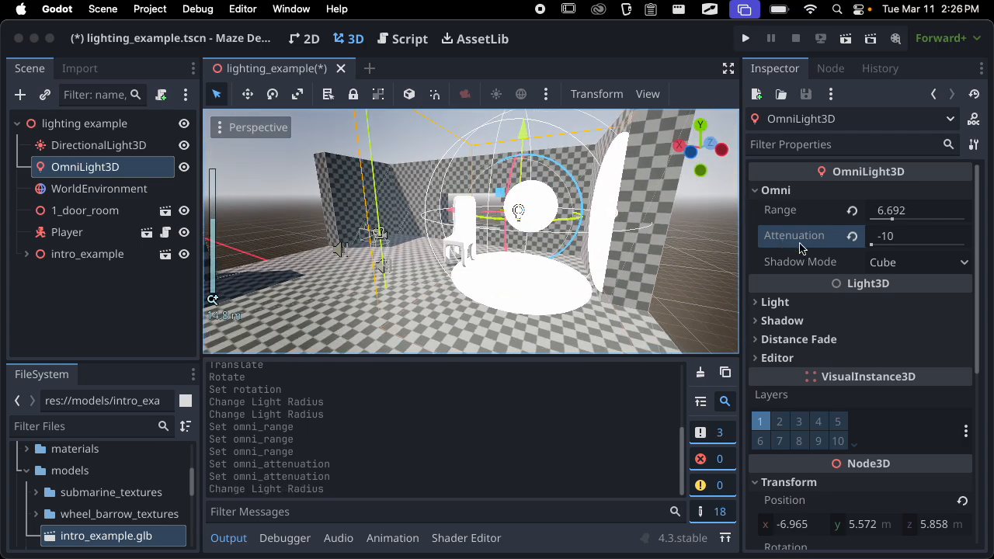
{"action": "left_click", "coordinate": [852, 237]}
{"action": "scroll", "coordinate": [497, 256], "scroll_direction": "up", "scroll_amount": 4}
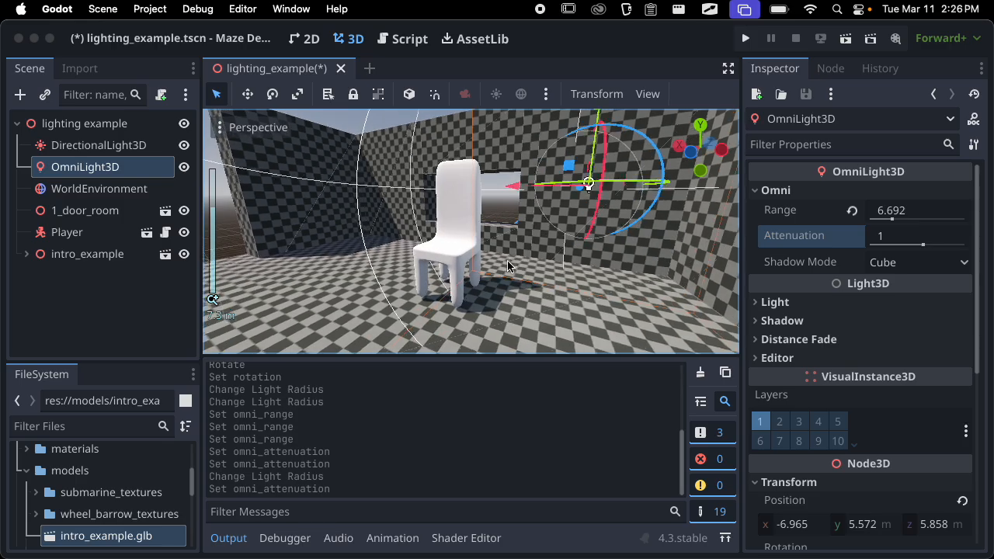
{"action": "scroll", "coordinate": [476, 214], "scroll_direction": "up", "scroll_amount": 5}
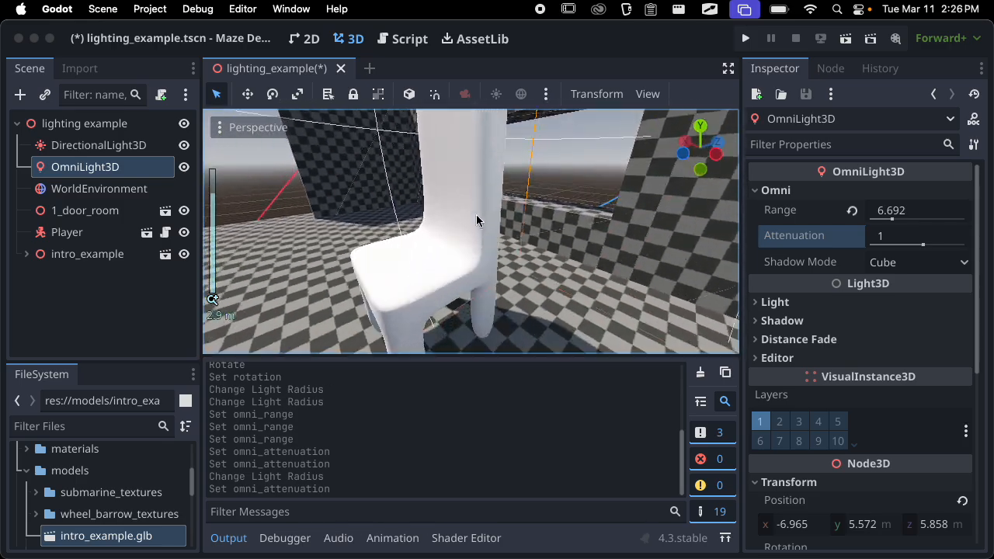
{"action": "scroll", "coordinate": [606, 223], "scroll_direction": "down", "scroll_amount": 6}
{"action": "scroll", "coordinate": [606, 223], "scroll_direction": "up", "scroll_amount": 4}
{"action": "scroll", "coordinate": [604, 229], "scroll_direction": "down", "scroll_amount": 6}
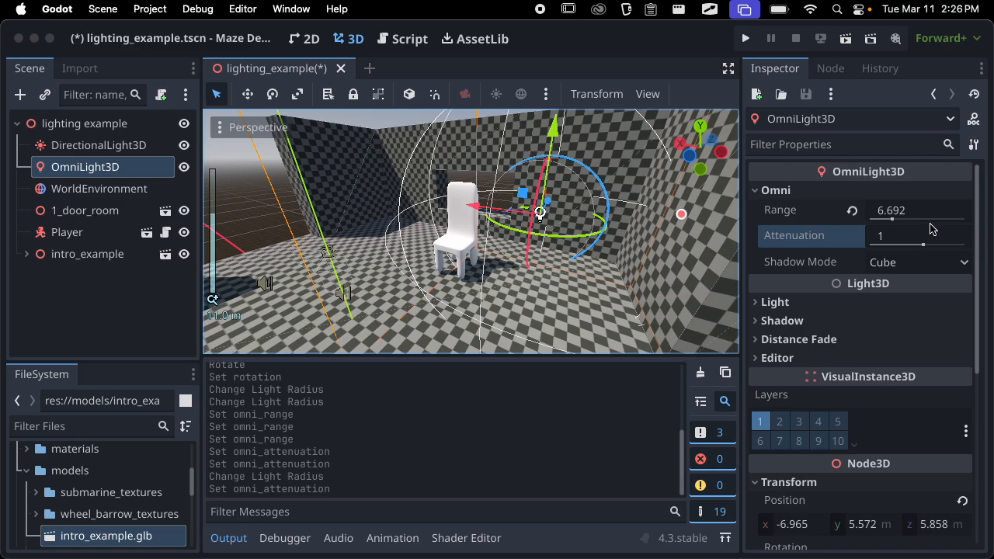
Try an omni light Attenuation of 10, examine the chair, and restore the default of 1
{"action": "mouse_move", "coordinate": [932, 249]}
{"action": "left_mouse_down"}
{"action": "mouse_move", "coordinate": [911, 240]}
{"action": "mouse_move", "coordinate": [949, 242]}
{"action": "left_mouse_up"}
{"action": "scroll", "coordinate": [683, 254], "scroll_direction": "up", "scroll_amount": 6}
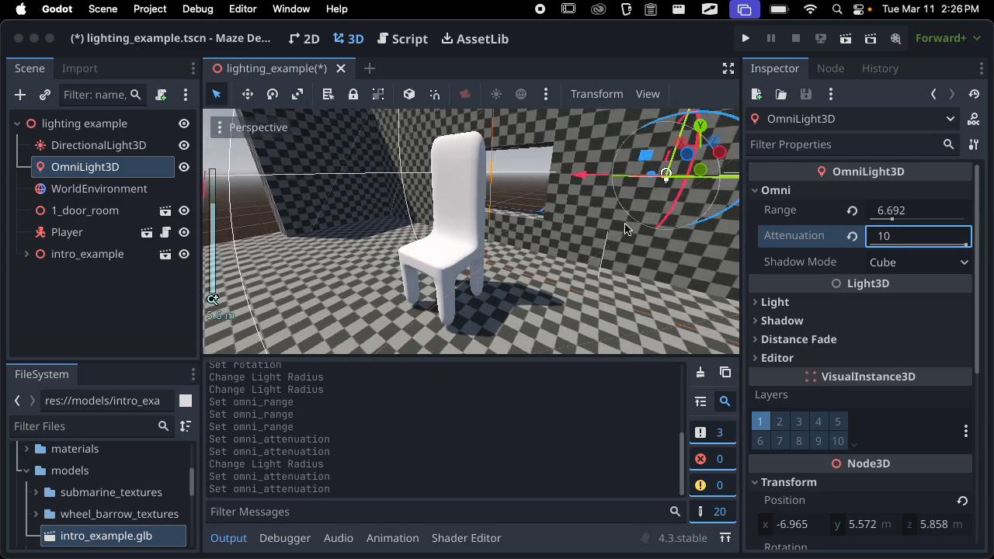
{"action": "mouse_move", "coordinate": [626, 226]}
{"action": "middle_mouse_down"}
{"action": "mouse_move", "coordinate": [578, 208]}
{"action": "mouse_move", "coordinate": [635, 227]}
{"action": "middle_mouse_up"}
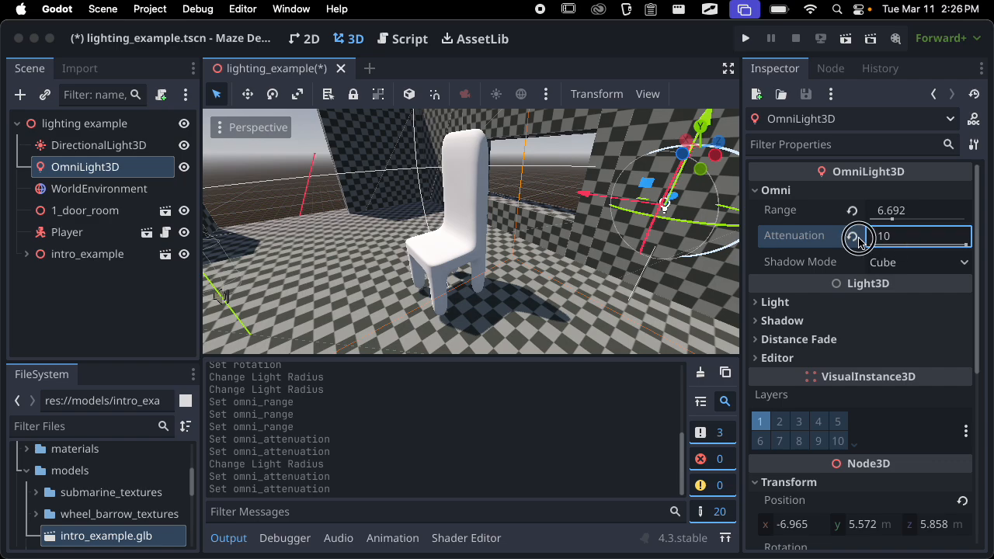
{"action": "left_click", "coordinate": [858, 238]}
{"action": "scroll", "coordinate": [572, 300], "scroll_direction": "down", "scroll_amount": 6}
{"action": "middle_click_drag", "start_coordinate": [572, 299], "coordinate": [621, 284]}
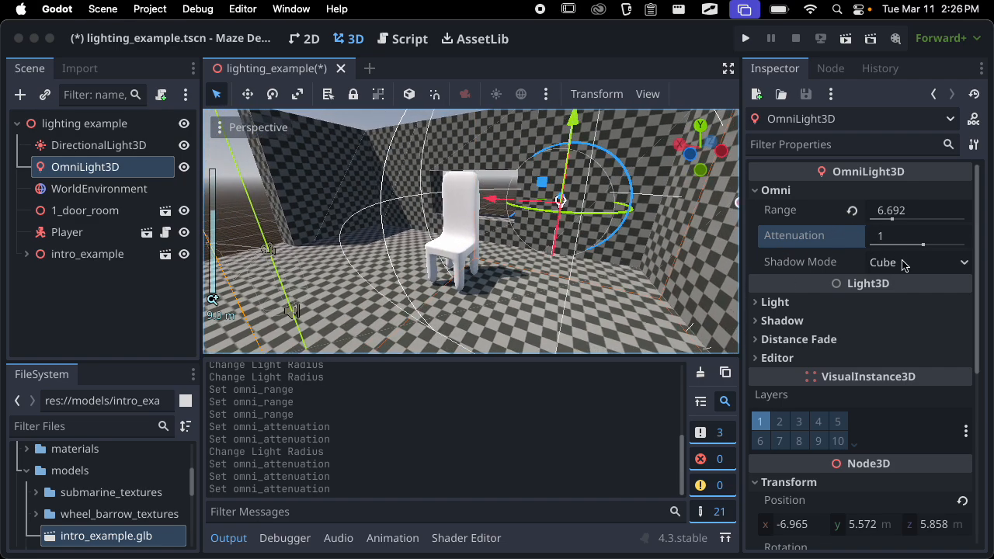
Try an omni light Attenuation of about -2.28, restore the default, and keep Shadow Mode on Cube
{"action": "mouse_move", "coordinate": [923, 246]}
{"action": "left_mouse_down"}
{"action": "mouse_move", "coordinate": [916, 240]}
{"action": "mouse_move", "coordinate": [948, 239]}
{"action": "mouse_move", "coordinate": [909, 245]}
{"action": "left_mouse_up"}
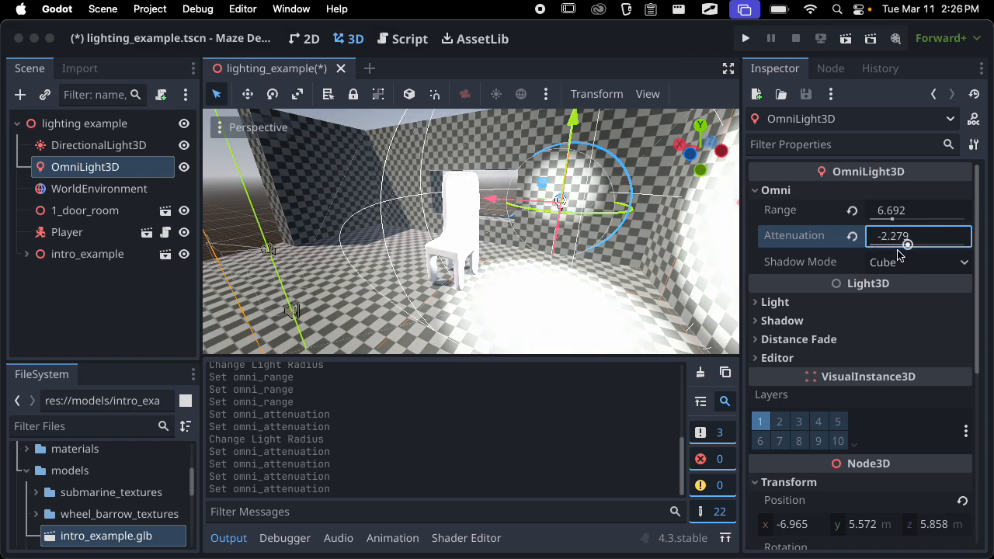
{"action": "left_click", "coordinate": [852, 237]}
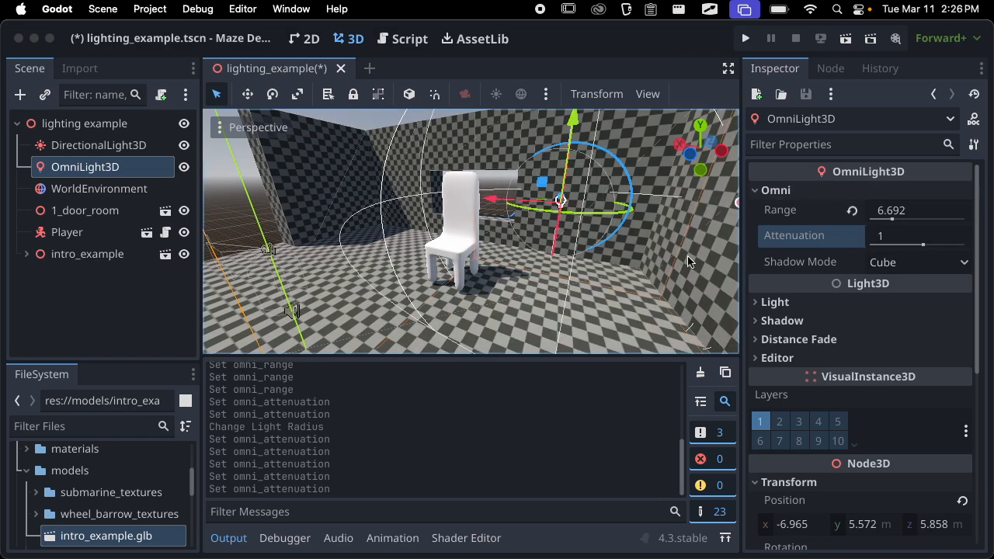
{"action": "middle_click_drag", "start_coordinate": [687, 262], "coordinate": [817, 271]}
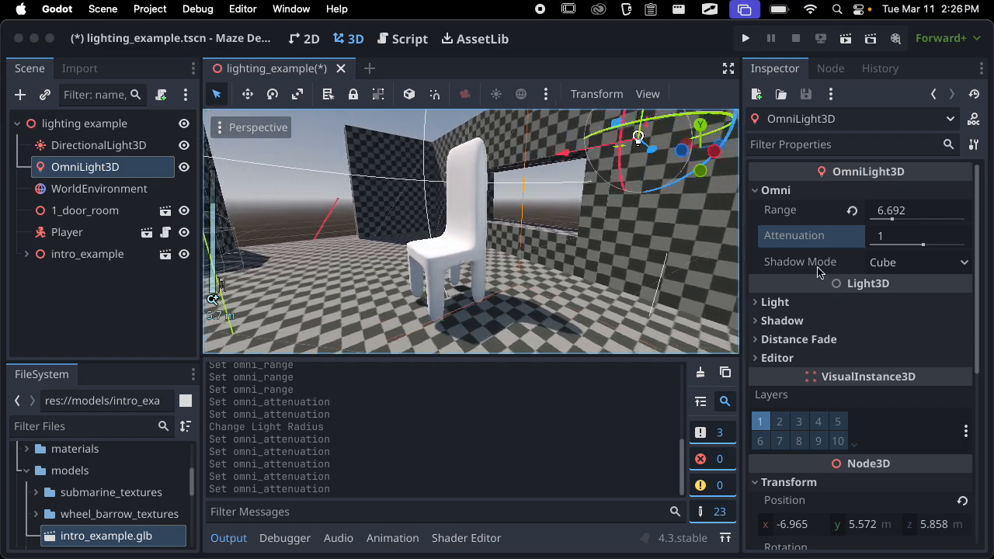
{"action": "left_click", "coordinate": [901, 263]}
{"action": "left_click", "coordinate": [913, 269]}
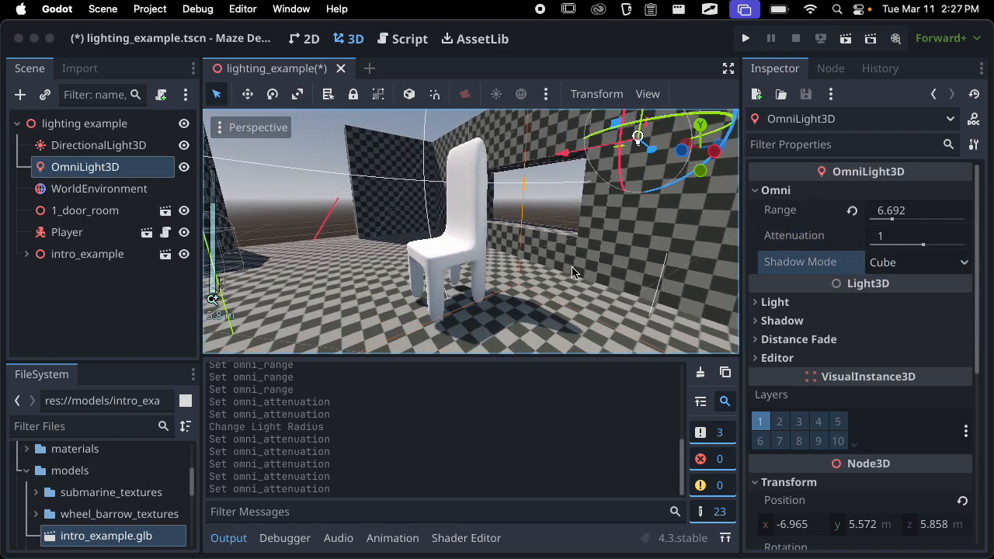
Collapse the Omni settings and set the omni light's Color to a green of about 00f294
{"action": "scroll", "coordinate": [573, 272], "scroll_direction": "down", "scroll_amount": 2}
{"action": "left_click", "coordinate": [789, 191]}
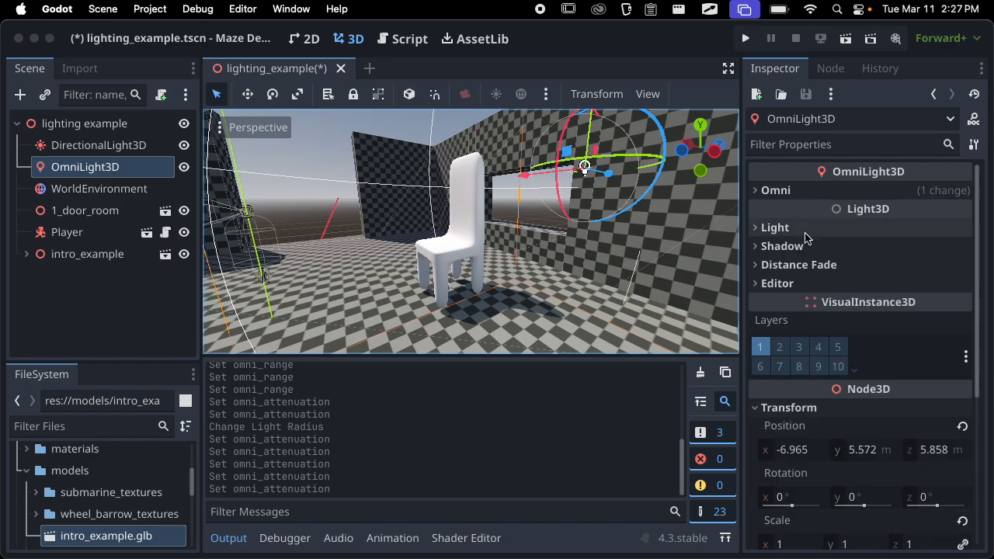
{"action": "left_click", "coordinate": [793, 227]}
{"action": "middle_click_drag", "start_coordinate": [496, 272], "coordinate": [788, 302]}
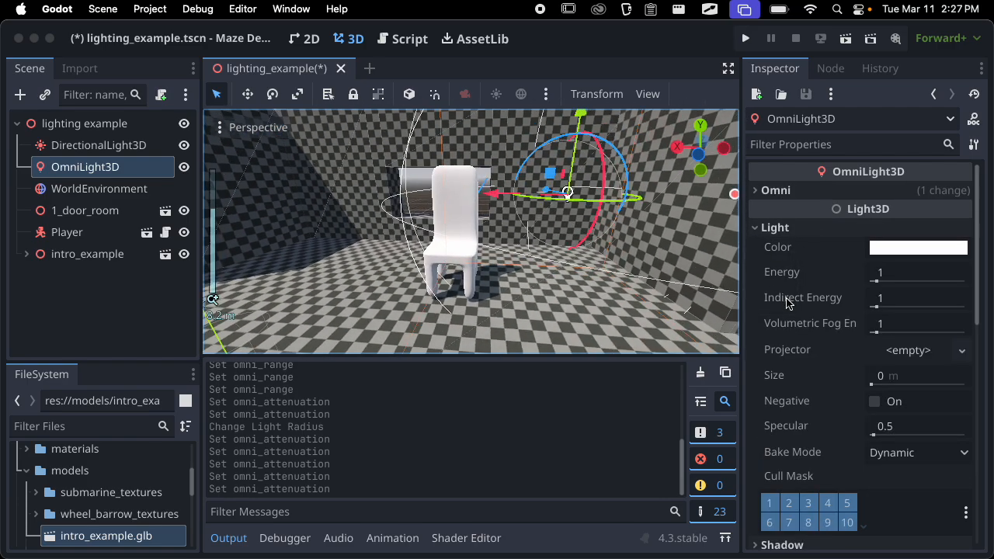
{"action": "left_click", "coordinate": [893, 249]}
{"action": "left_click", "coordinate": [981, 220]}
{"action": "left_click_drag", "start_coordinate": [981, 220], "coordinate": [979, 178]}
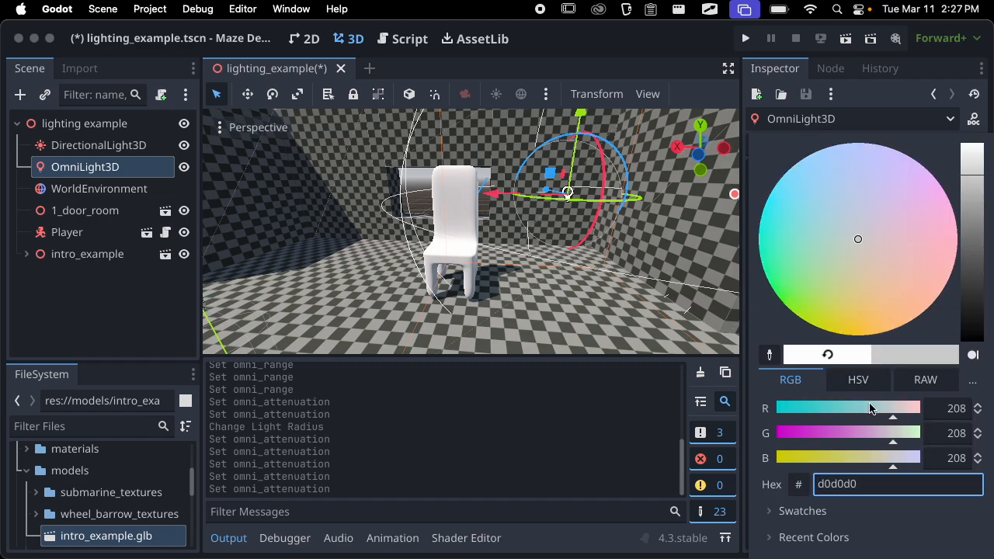
{"action": "left_click_drag", "start_coordinate": [869, 407], "coordinate": [754, 420]}
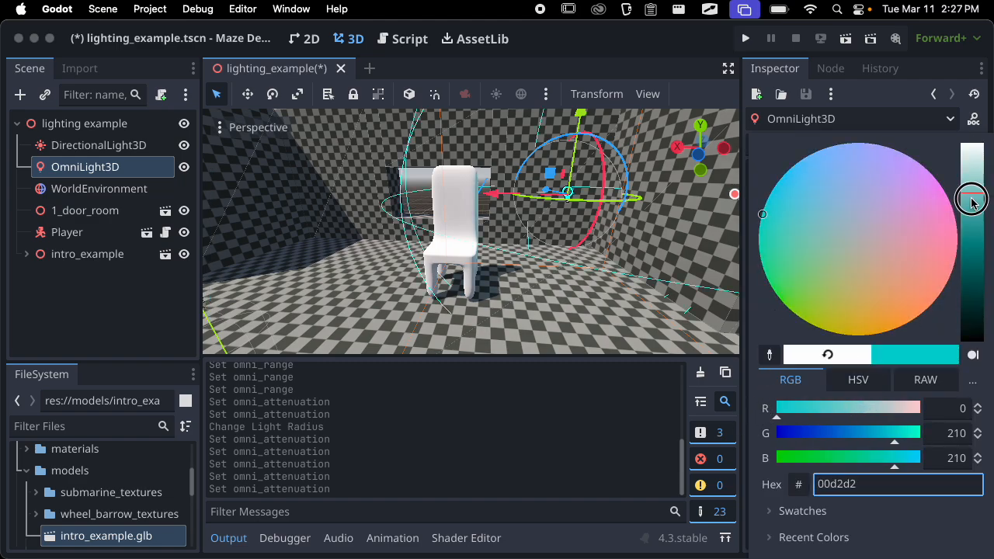
{"action": "left_click_drag", "start_coordinate": [970, 202], "coordinate": [971, 234]}
{"action": "left_click_drag", "start_coordinate": [861, 440], "coordinate": [915, 435]}
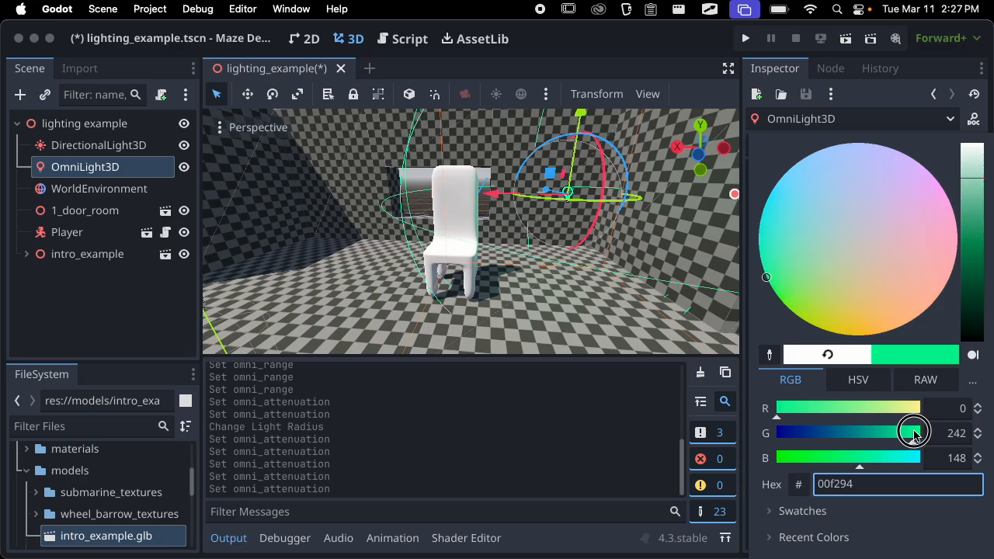
{"action": "middle_click_drag", "start_coordinate": [610, 293], "coordinate": [549, 300]}
{"action": "scroll", "coordinate": [465, 274], "scroll_direction": "up", "scroll_amount": 5}
{"action": "scroll", "coordinate": [584, 297], "scroll_direction": "down", "scroll_amount": 5}
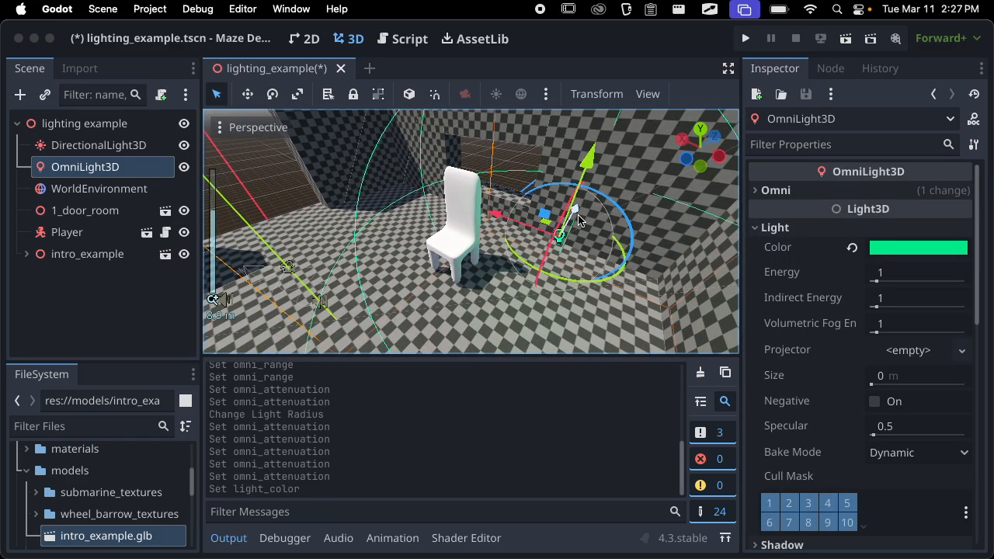
Move the green omni light closer to the chair, to about X -6.4 m and Z 4 m, and examine the tint
{"action": "middle_click_drag", "start_coordinate": [578, 221], "coordinate": [536, 224]}
{"action": "left_click_drag", "start_coordinate": [572, 225], "coordinate": [529, 242]}
{"action": "middle_click_drag", "start_coordinate": [529, 242], "coordinate": [707, 206]}
{"action": "left_click_drag", "start_coordinate": [517, 207], "coordinate": [483, 206]}
{"action": "middle_click_drag", "start_coordinate": [483, 205], "coordinate": [503, 159]}
{"action": "scroll", "coordinate": [549, 267], "scroll_direction": "up", "scroll_amount": 8}
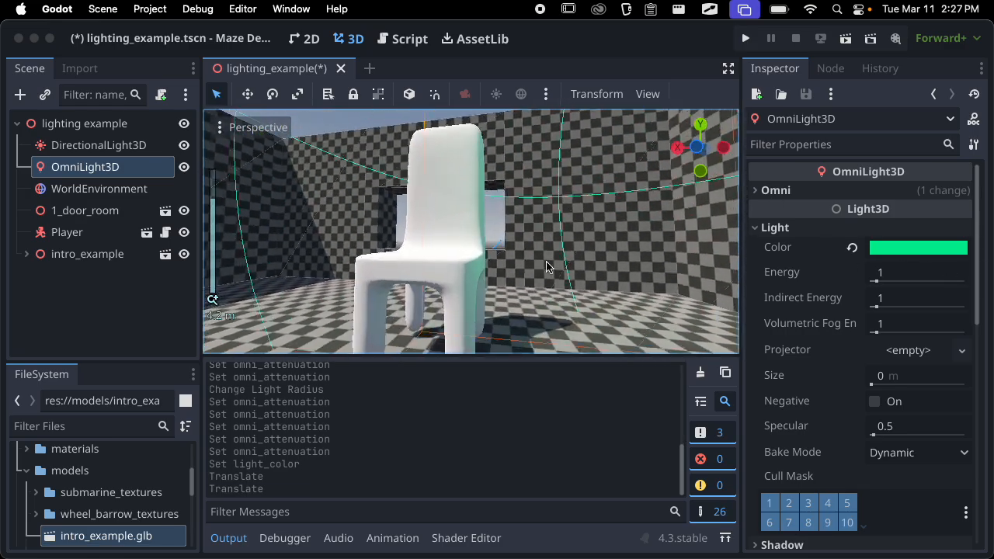
{"action": "middle_click_drag", "start_coordinate": [548, 266], "coordinate": [437, 274]}
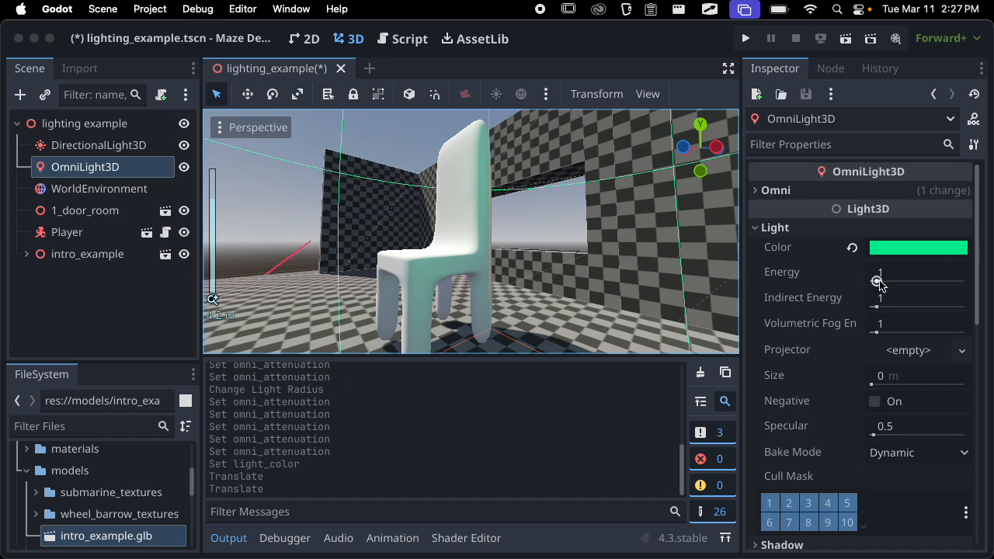
Try a much higher Energy and an Indirect Energy of 16 on the omni light, restoring each to 1
{"action": "left_click_drag", "start_coordinate": [878, 281], "coordinate": [955, 275]}
{"action": "left_click", "coordinate": [852, 274]}
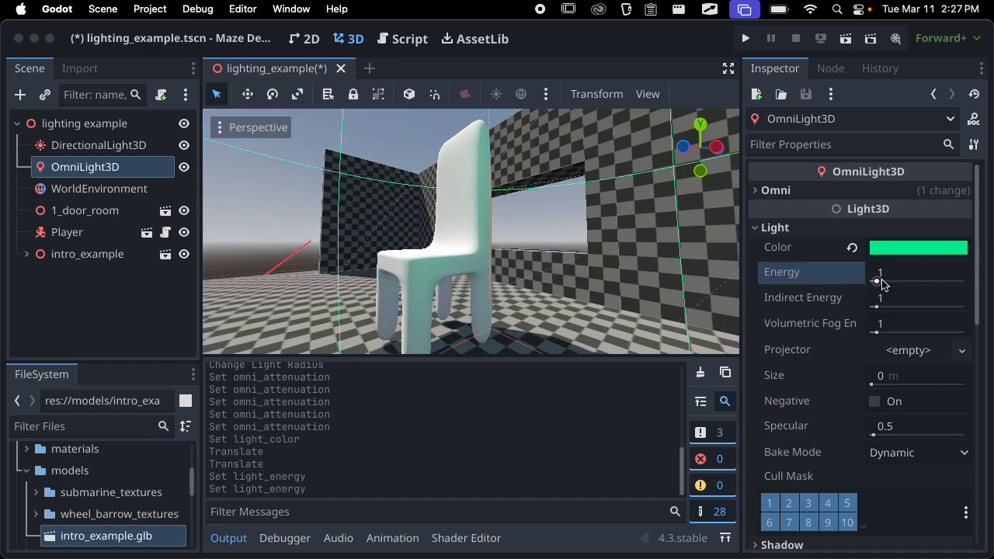
{"action": "left_click_drag", "start_coordinate": [876, 307], "coordinate": [899, 310]}
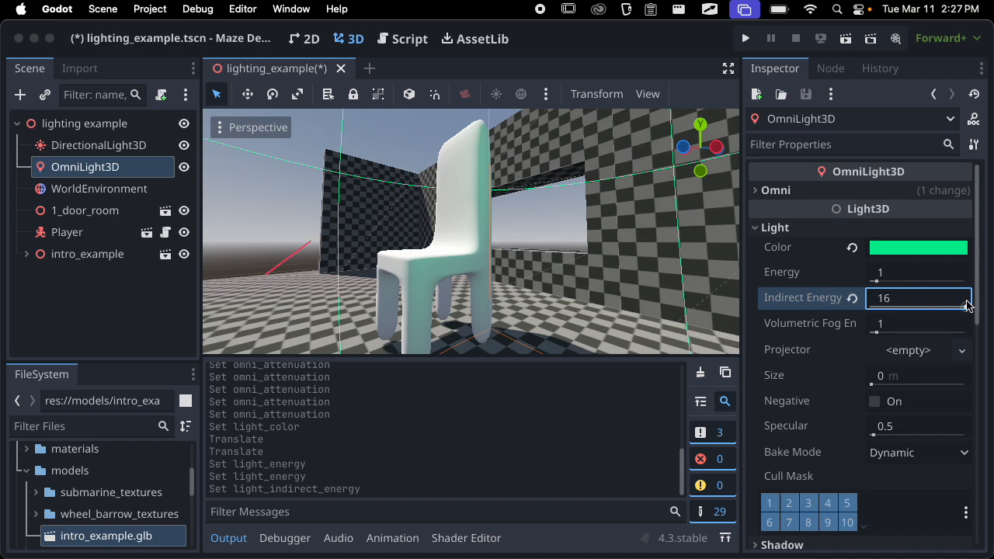
{"action": "middle_click_drag", "start_coordinate": [610, 292], "coordinate": [669, 330]}
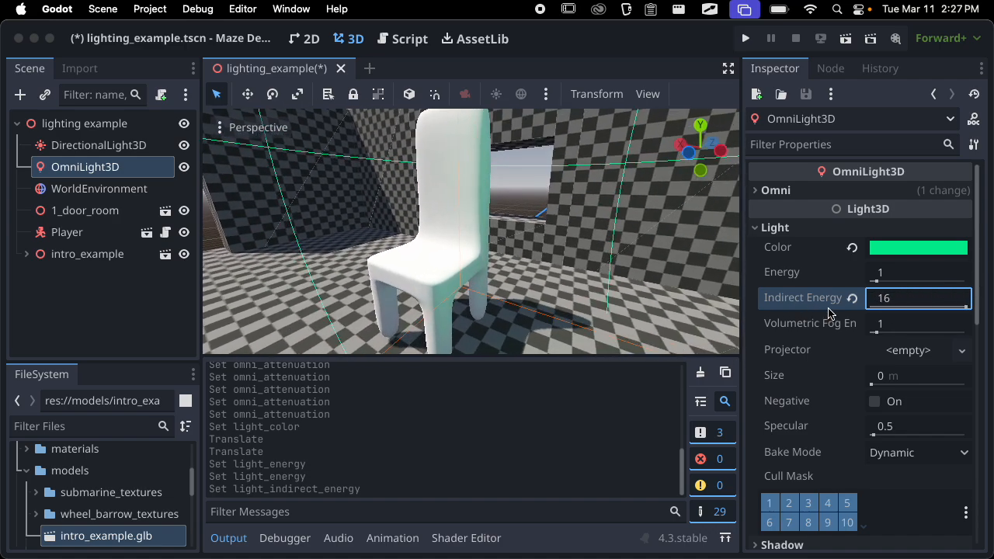
{"action": "left_click", "coordinate": [852, 299]}
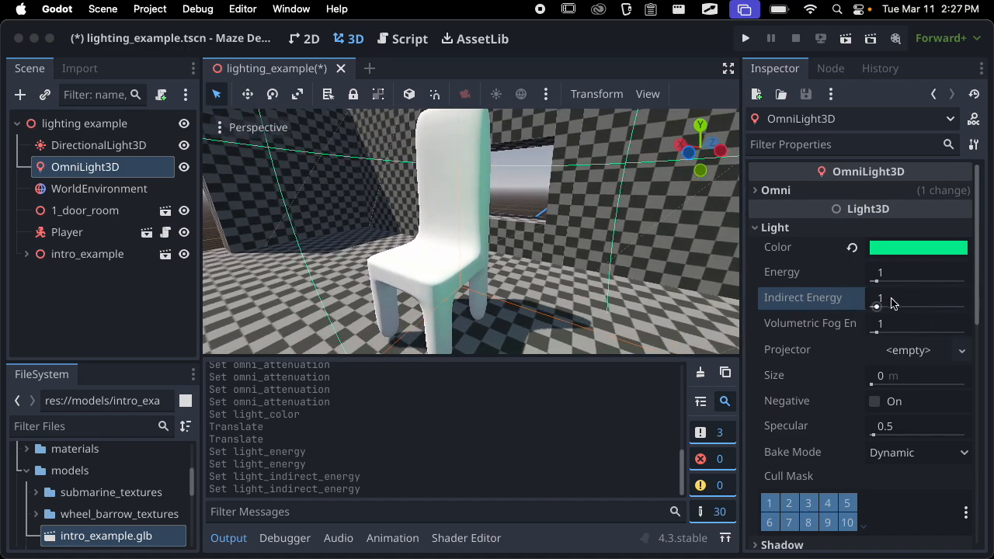
{"action": "scroll", "coordinate": [472, 291], "scroll_direction": "down", "scroll_amount": 8}
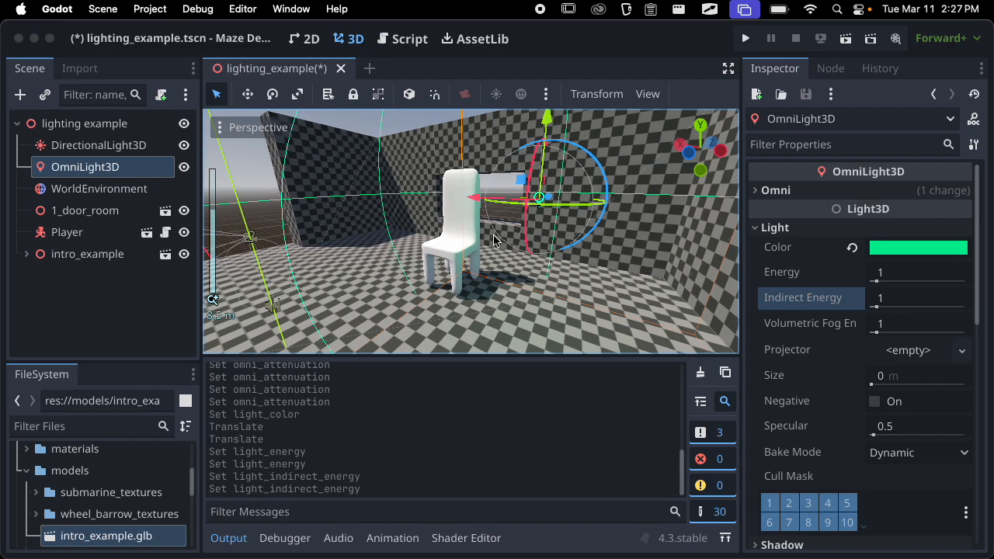
{"action": "middle_click_drag", "start_coordinate": [473, 291], "coordinate": [706, 290]}
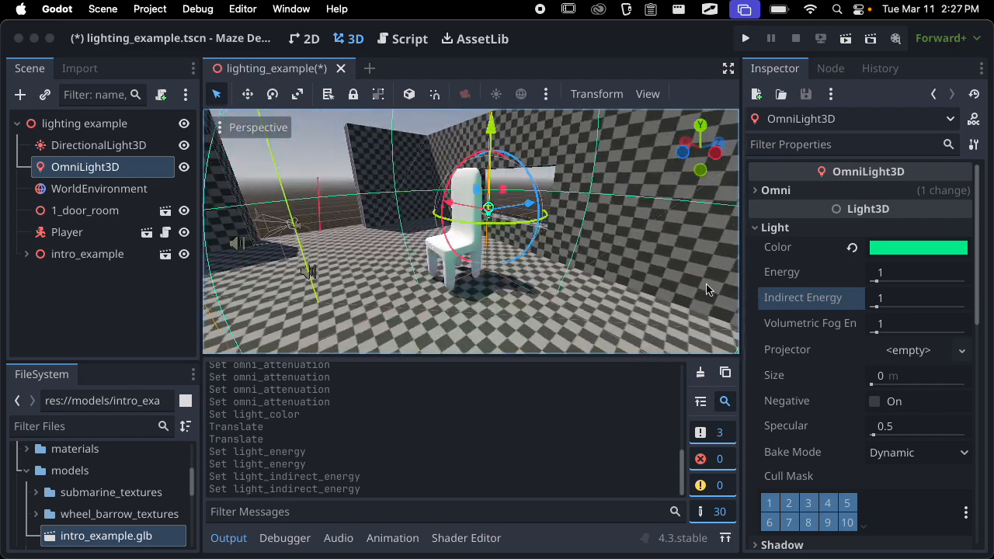
Try the omni light's Negative option to compare its effect on the chair, and turn it off again
{"action": "mouse_move", "coordinate": [826, 321]}
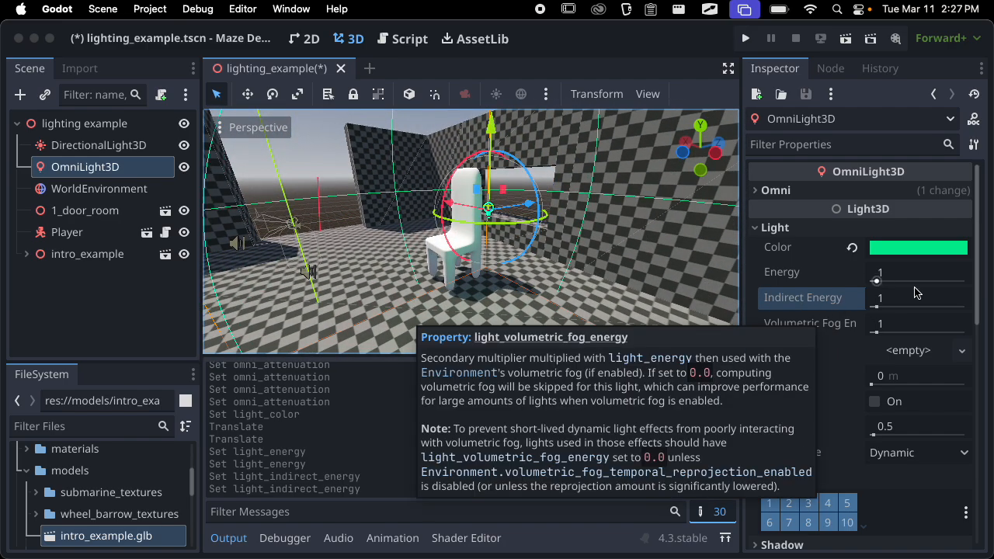
{"action": "left_click", "coordinate": [874, 402]}
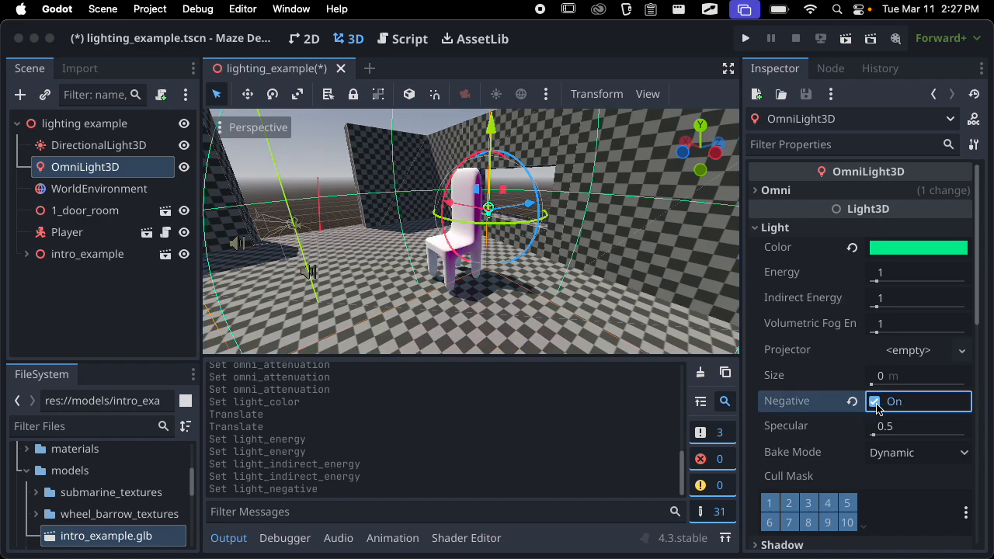
{"action": "left_click", "coordinate": [875, 402]}
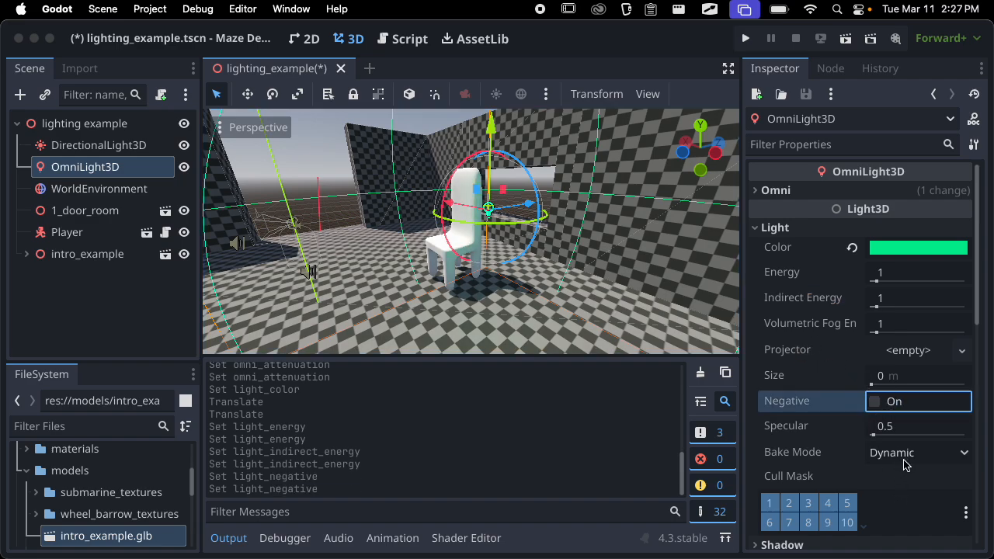
{"action": "scroll", "coordinate": [904, 465], "scroll_direction": "down", "scroll_amount": 3}
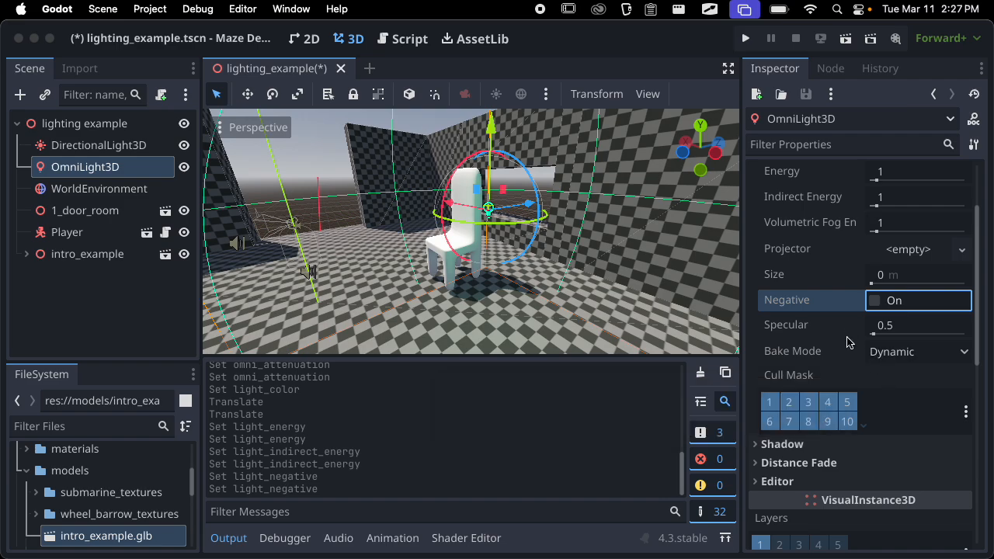
{"action": "middle_click_drag", "start_coordinate": [433, 276], "coordinate": [512, 281]}
{"action": "scroll", "coordinate": [512, 281], "scroll_direction": "up", "scroll_amount": 5}
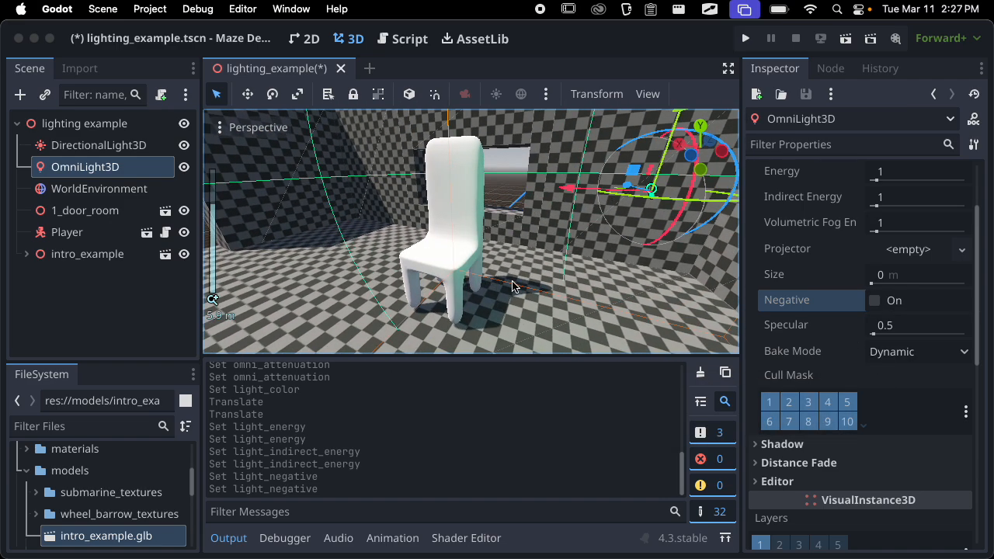
{"action": "scroll", "coordinate": [792, 289], "scroll_direction": "up", "scroll_amount": 3}
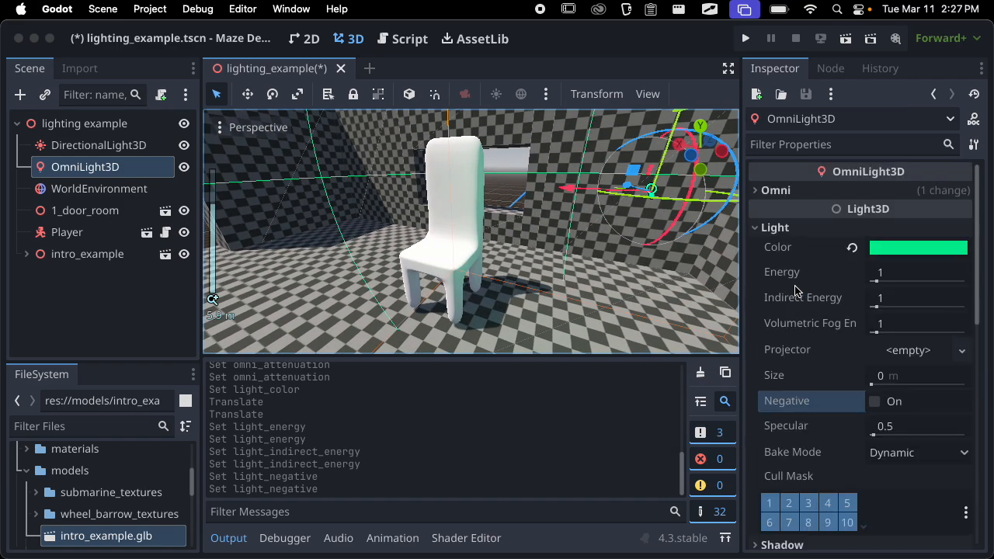
Collapse the Light settings, enable Shadow for the omni light, and examine the shadow around the chair
{"action": "left_click", "coordinate": [794, 228]}
{"action": "left_click", "coordinate": [782, 246]}
{"action": "left_click", "coordinate": [874, 267]}
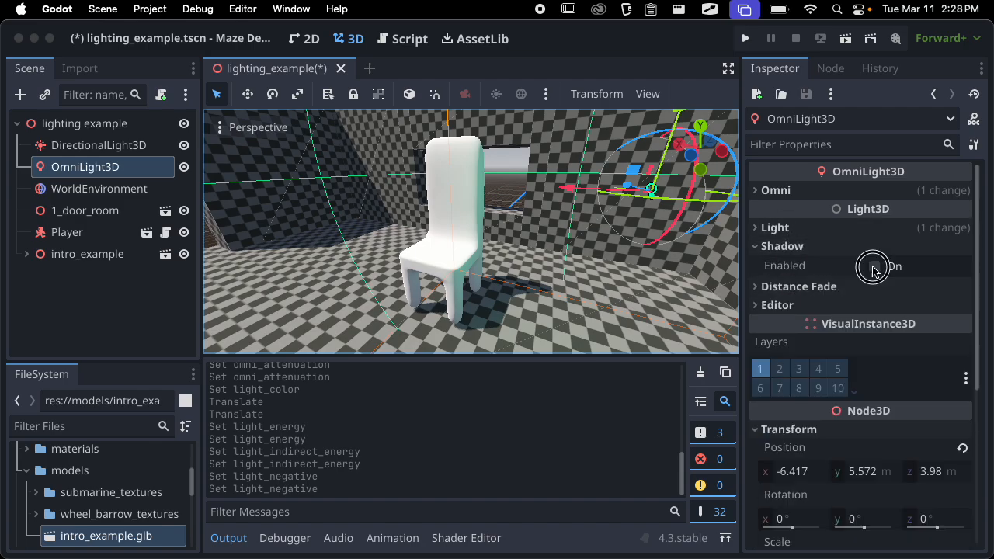
{"action": "middle_click_drag", "start_coordinate": [494, 246], "coordinate": [532, 237]}
{"action": "scroll", "coordinate": [369, 226], "scroll_direction": "up", "scroll_amount": 3}
{"action": "scroll", "coordinate": [536, 239], "scroll_direction": "down", "scroll_amount": 2}
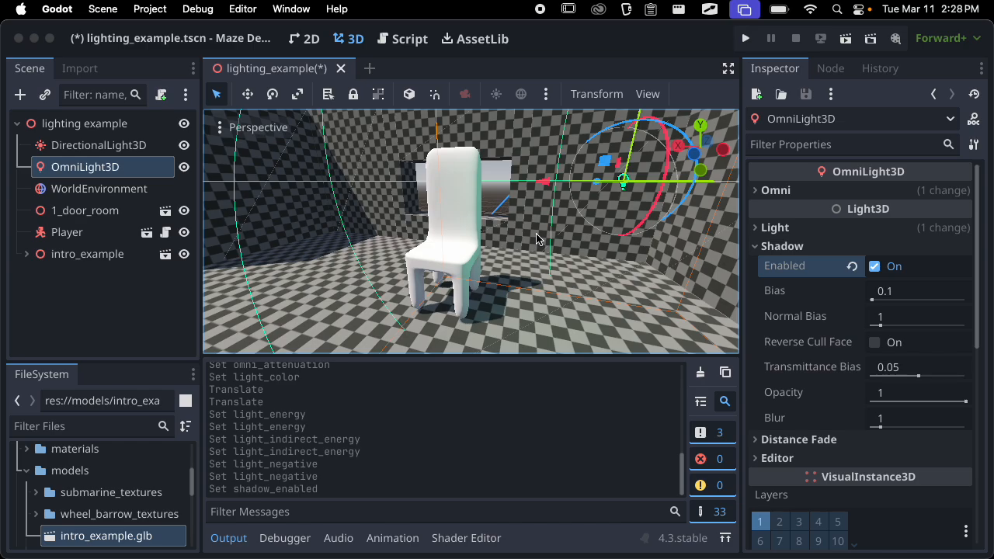
Hide the output log to enlarge the 3D view and inspect the chair and its shadow up close
{"action": "middle_click_drag", "start_coordinate": [610, 241], "coordinate": [517, 247]}
{"action": "scroll", "coordinate": [517, 247], "scroll_direction": "down", "scroll_amount": 3}
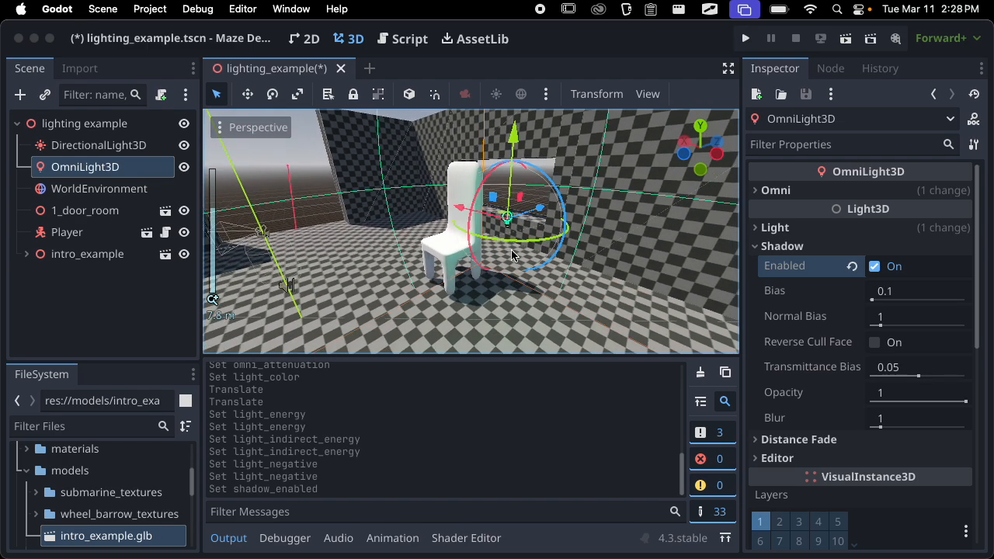
{"action": "left_click", "coordinate": [228, 538]}
{"action": "scroll", "coordinate": [514, 295], "scroll_direction": "up", "scroll_amount": 4}
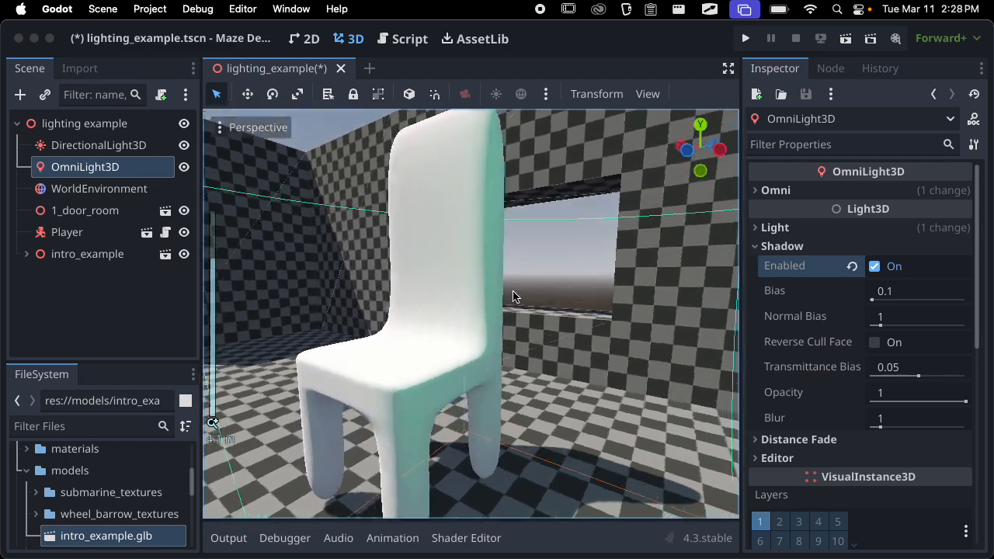
Adjust the omni light's range to a radius of about 8.7, and view the chair and its shadow
{"action": "scroll", "coordinate": [526, 317], "scroll_direction": "down", "scroll_amount": 6}
{"action": "middle_click_drag", "start_coordinate": [527, 317], "coordinate": [701, 255]}
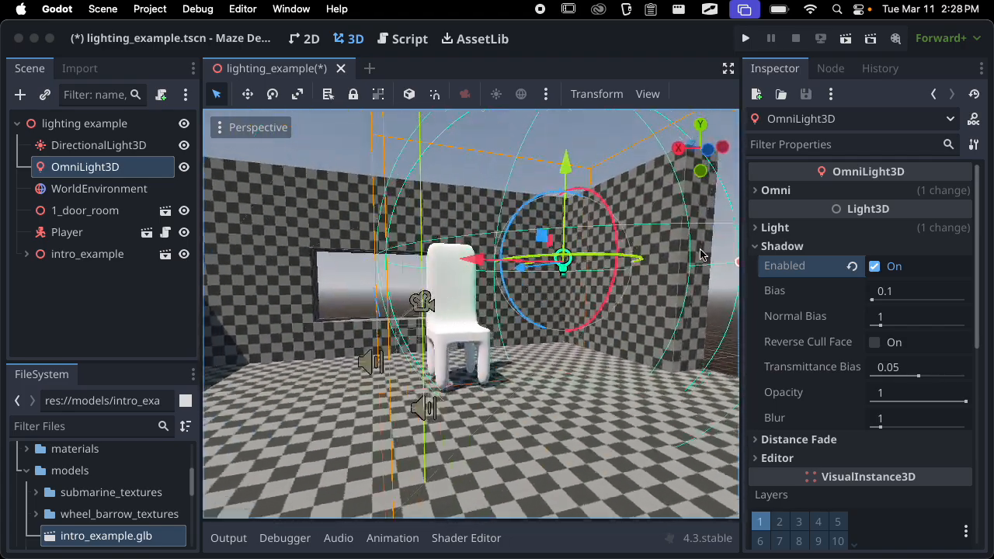
{"action": "scroll", "coordinate": [675, 268], "scroll_direction": "down", "scroll_amount": 5}
{"action": "left_click_drag", "start_coordinate": [649, 283], "coordinate": [672, 284]}
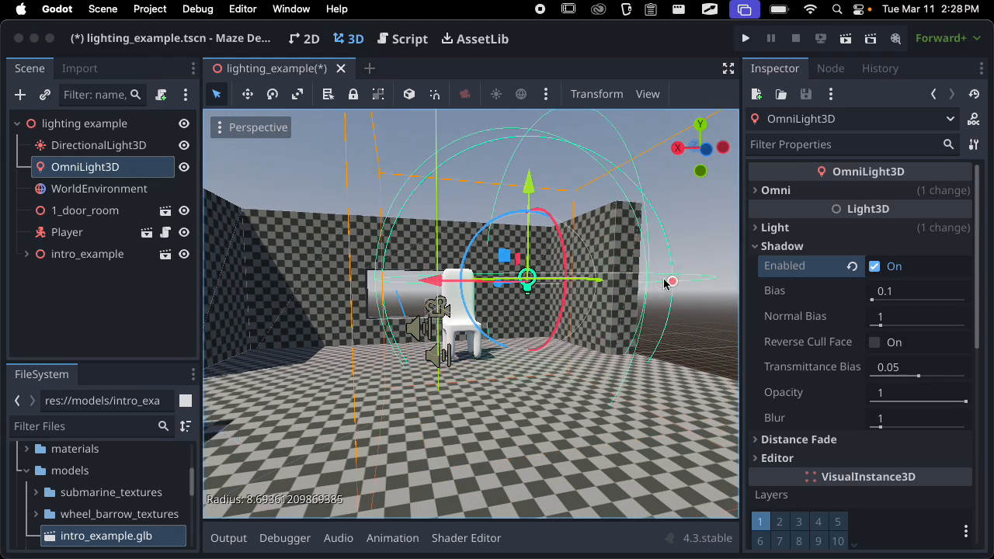
{"action": "middle_click_drag", "start_coordinate": [671, 284], "coordinate": [380, 338]}
{"action": "scroll", "coordinate": [464, 330], "scroll_direction": "up", "scroll_amount": 10}
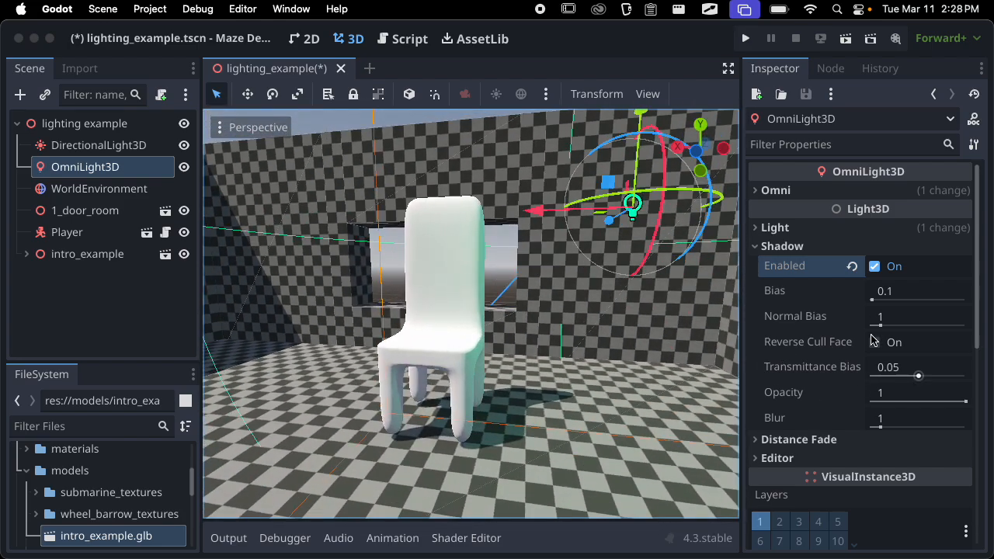
Expand the Light settings and raise the omni light's Energy to 11.754
{"action": "left_click", "coordinate": [803, 235]}
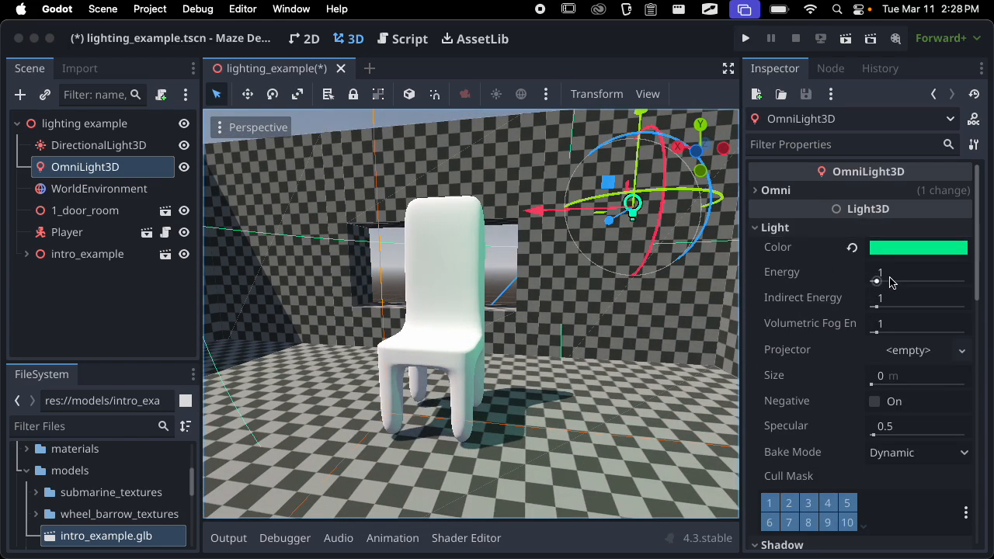
{"action": "left_click_drag", "start_coordinate": [882, 276], "coordinate": [940, 275]}
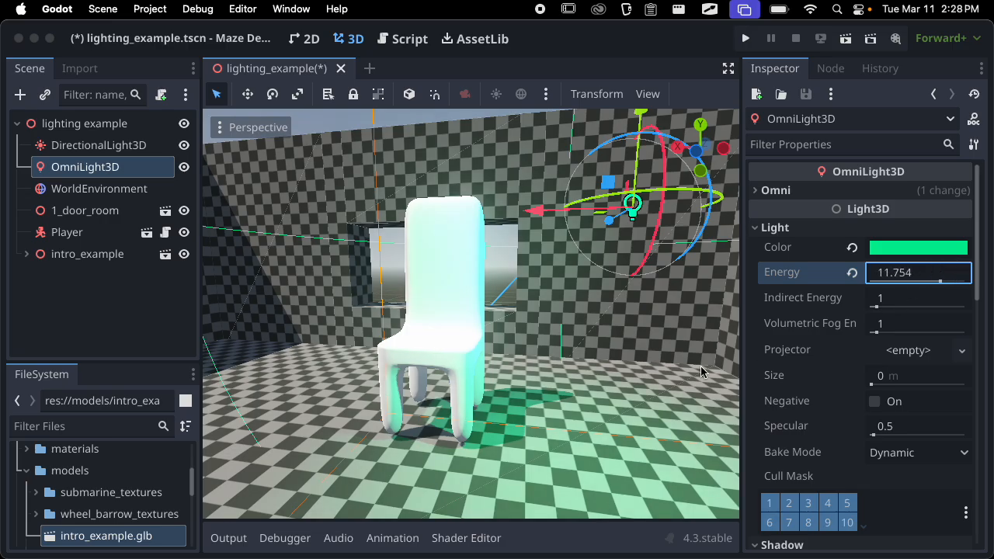
{"action": "middle_click_drag", "start_coordinate": [701, 369], "coordinate": [598, 419]}
Move the omni light closer to the chair and lower, and examine the shadow it casts
{"action": "left_click_drag", "start_coordinate": [572, 234], "coordinate": [552, 232]}
{"action": "scroll", "coordinate": [415, 335], "scroll_direction": "up", "scroll_amount": 3}
{"action": "middle_click_drag", "start_coordinate": [414, 334], "coordinate": [384, 460]}
{"action": "middle_click_drag", "start_coordinate": [587, 326], "coordinate": [376, 342]}
{"action": "left_click_drag", "start_coordinate": [356, 312], "coordinate": [292, 315]}
{"action": "scroll", "coordinate": [303, 316], "scroll_direction": "down", "scroll_amount": 10}
{"action": "middle_click_drag", "start_coordinate": [311, 317], "coordinate": [564, 330]}
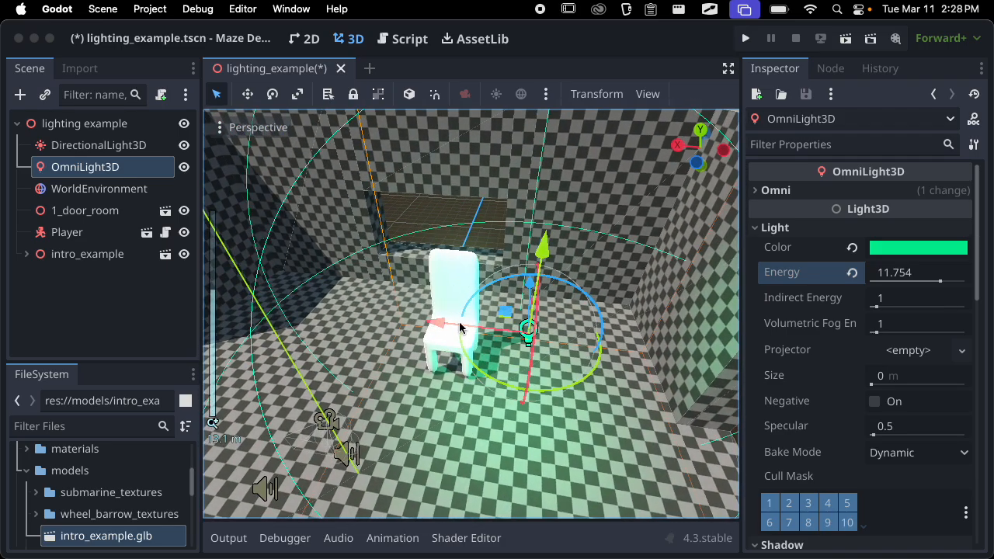
{"action": "left_click_drag", "start_coordinate": [453, 324], "coordinate": [401, 317]}
{"action": "left_click_drag", "start_coordinate": [485, 260], "coordinate": [487, 286]}
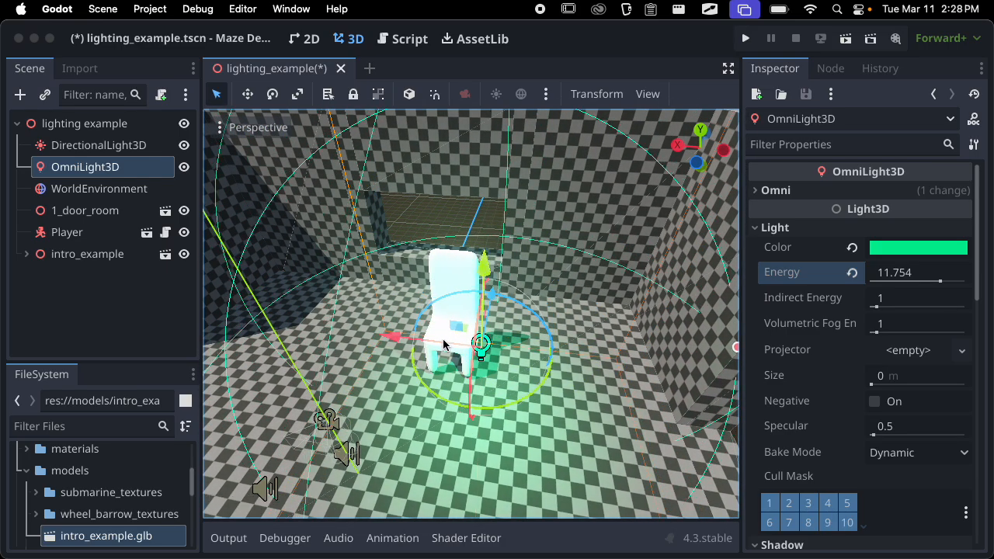
{"action": "middle_click_drag", "start_coordinate": [443, 344], "coordinate": [561, 334]}
{"action": "scroll", "coordinate": [566, 339], "scroll_direction": "up", "scroll_amount": 10}
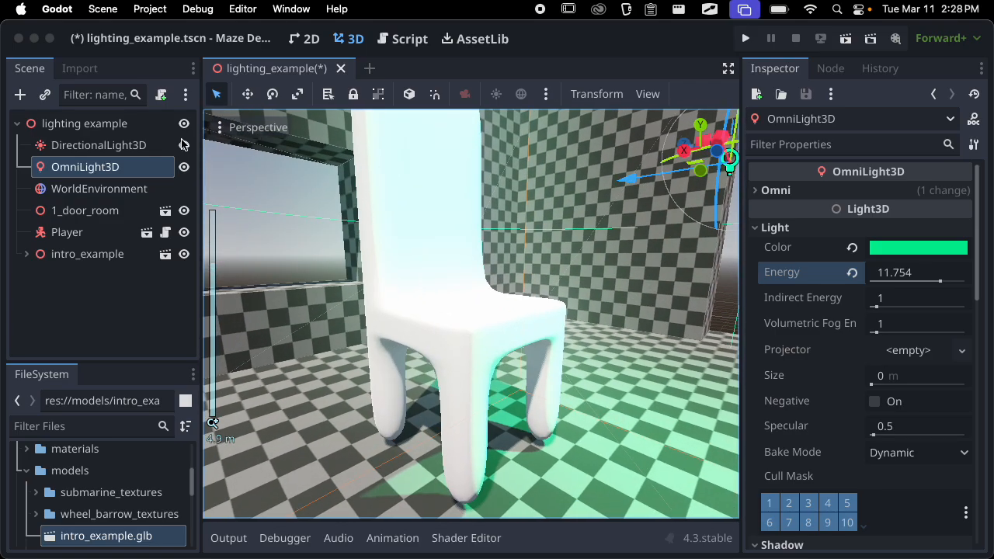
Hide DirectionalLight3D and inspect the chair up close under the omni light alone
{"action": "left_click", "coordinate": [184, 145]}
{"action": "scroll", "coordinate": [466, 293], "scroll_direction": "down", "scroll_amount": 10}
{"action": "middle_click_drag", "start_coordinate": [475, 288], "coordinate": [717, 280]}
{"action": "scroll", "coordinate": [545, 384], "scroll_direction": "up", "scroll_amount": 5}
{"action": "scroll", "coordinate": [545, 385], "scroll_direction": "up", "scroll_amount": 3}
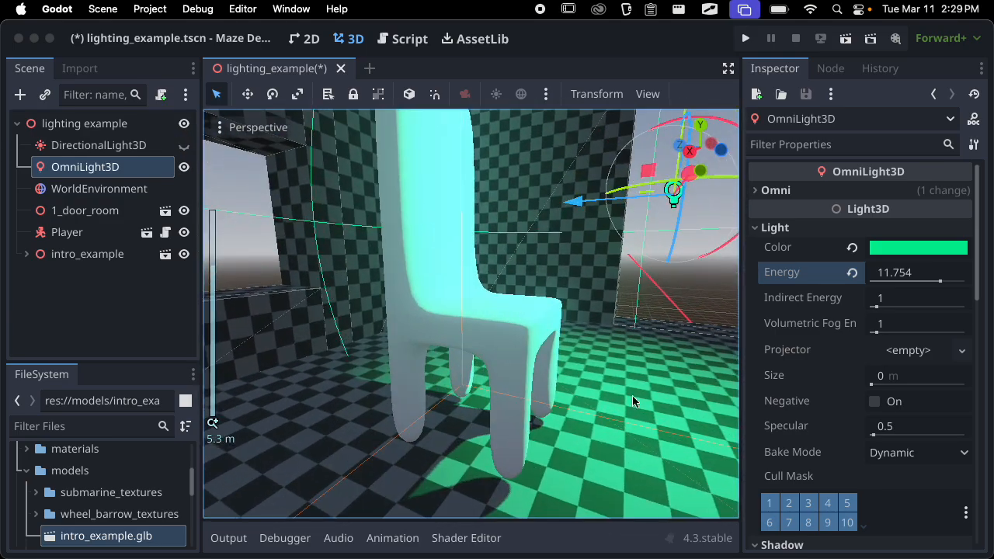
Collapse the Light settings and try other shadow Bias and Normal Bias values, resetting Bias to 0.1
{"action": "left_click", "coordinate": [792, 228]}
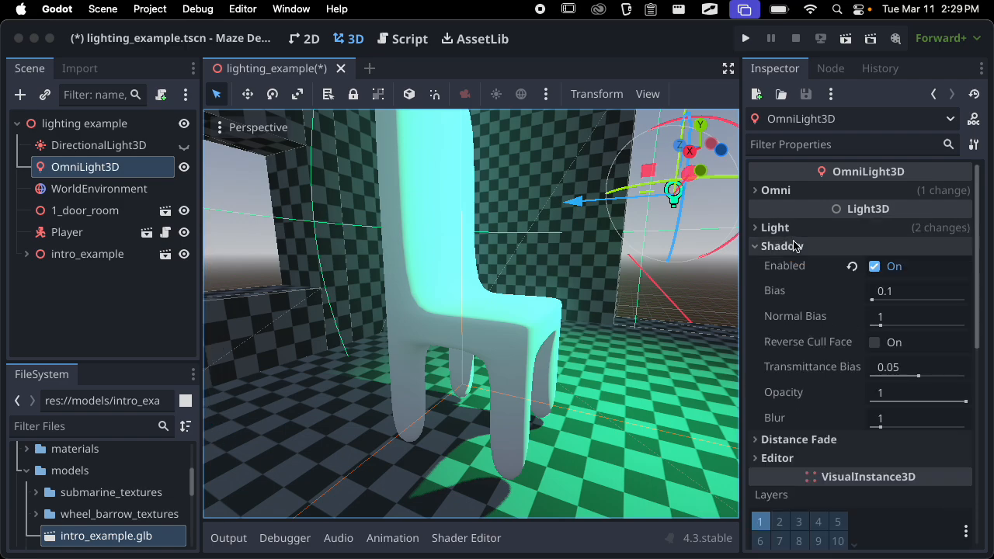
{"action": "scroll", "coordinate": [809, 272], "scroll_direction": "down", "scroll_amount": 1}
{"action": "left_click", "coordinate": [872, 282]}
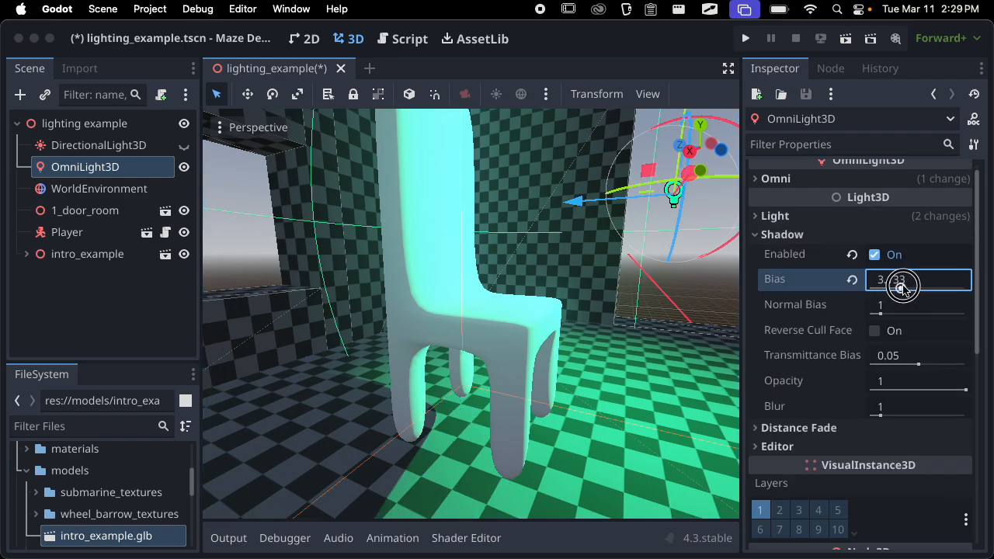
{"action": "left_click_drag", "start_coordinate": [868, 319], "coordinate": [897, 310]}
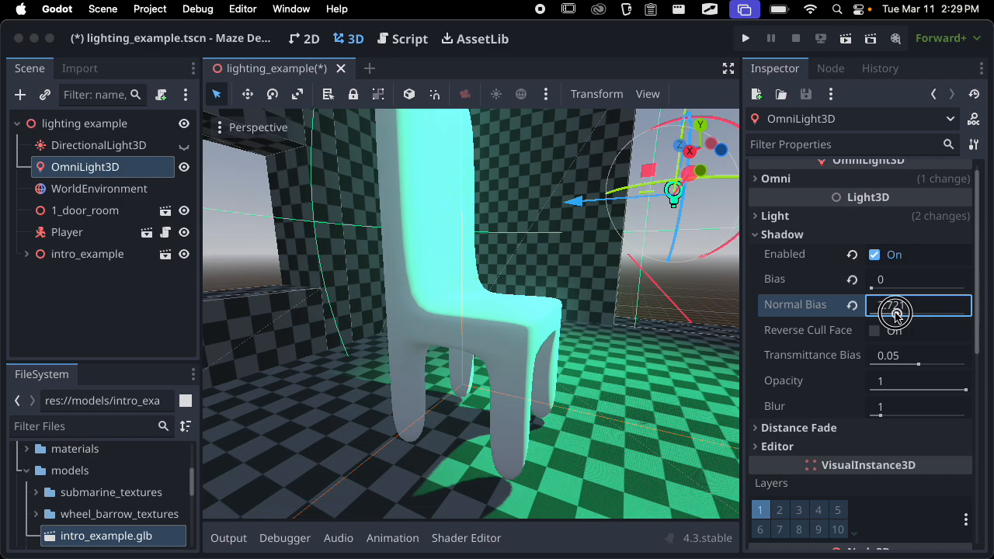
{"action": "left_click", "coordinate": [854, 281]}
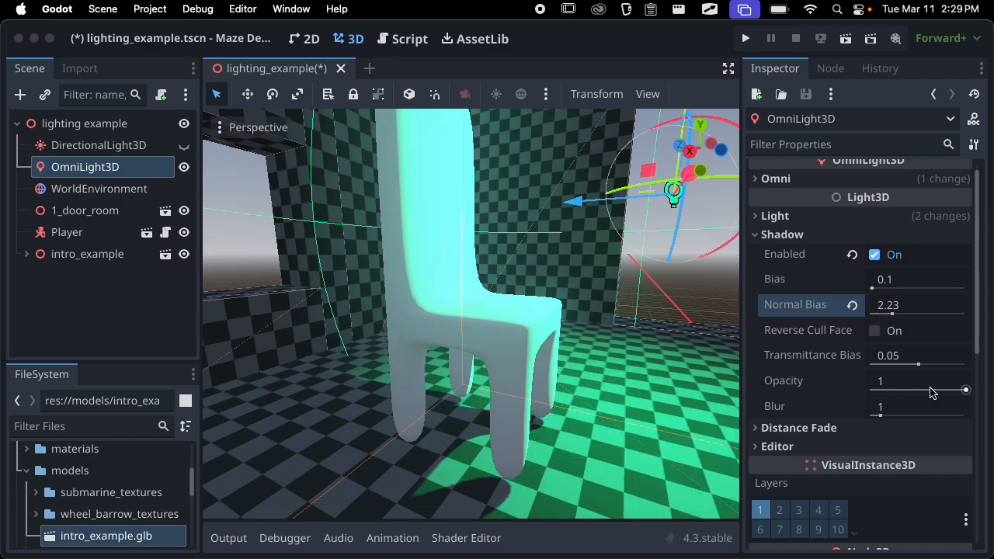
Try a shadow Opacity of 0.65 and a Blur of about 8.9, and reset Opacity, Blur and Normal Bias to 1
{"action": "mouse_move", "coordinate": [932, 392]}
{"action": "left_mouse_down"}
{"action": "mouse_move", "coordinate": [873, 392]}
{"action": "mouse_move", "coordinate": [928, 392]}
{"action": "left_mouse_up"}
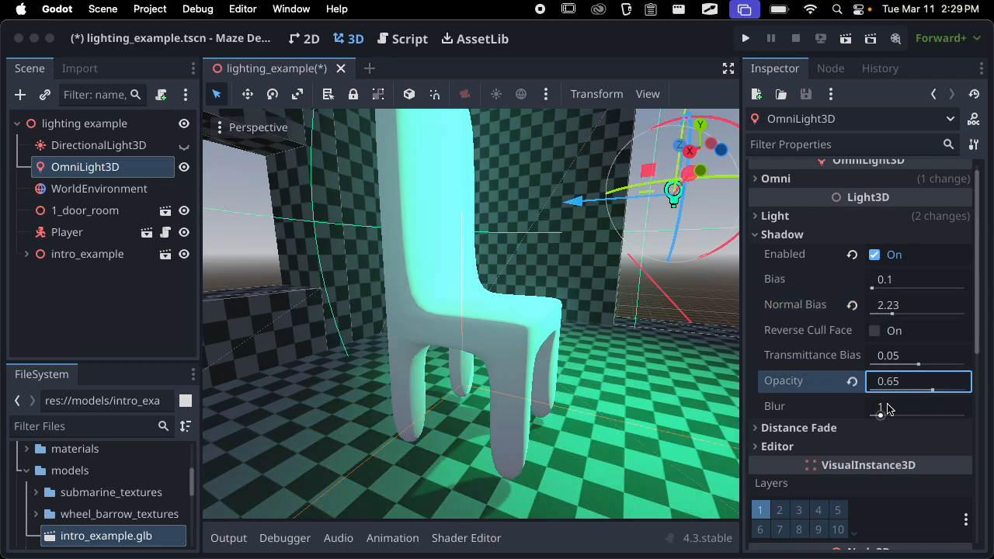
{"action": "left_click_drag", "start_coordinate": [882, 418], "coordinate": [883, 419]}
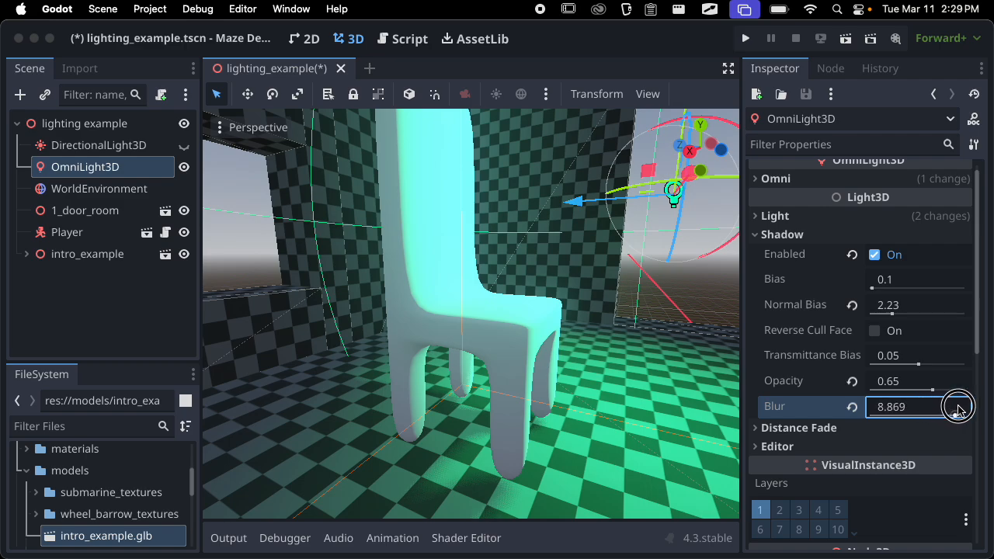
{"action": "left_click", "coordinate": [854, 406]}
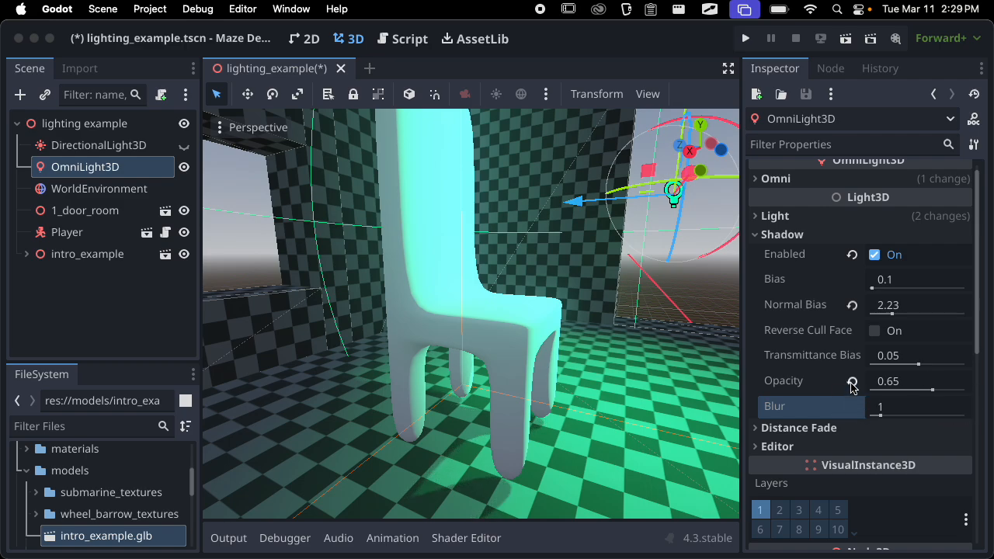
{"action": "left_click", "coordinate": [852, 382]}
{"action": "left_click", "coordinate": [852, 305]}
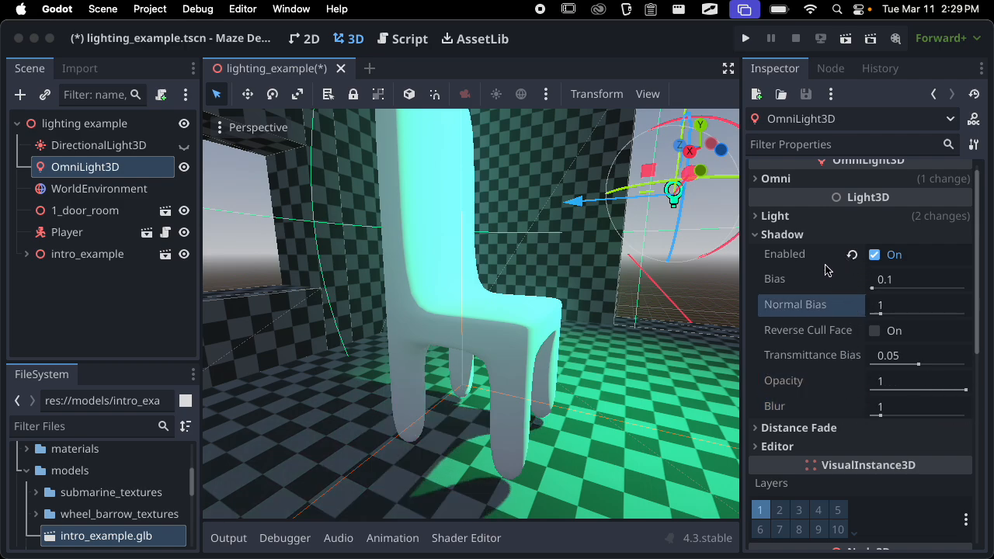
Move the omni light away from the chair toward the room corner and raise it slightly
{"action": "scroll", "coordinate": [577, 319], "scroll_direction": "down", "scroll_amount": 10}
{"action": "middle_click_drag", "start_coordinate": [577, 319], "coordinate": [523, 336]}
{"action": "left_click_drag", "start_coordinate": [451, 331], "coordinate": [531, 323]}
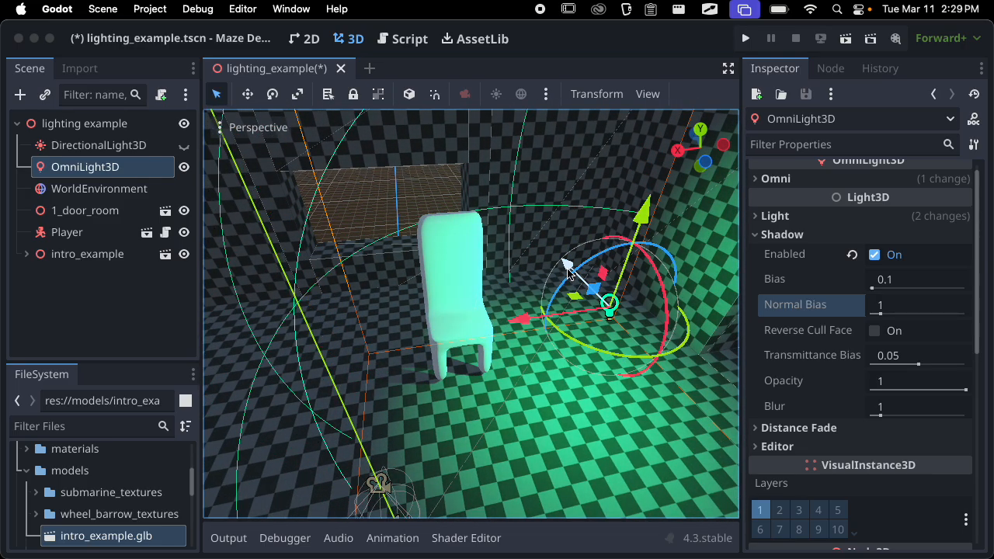
{"action": "mouse_move", "coordinate": [569, 268]}
{"action": "left_mouse_down"}
{"action": "mouse_move", "coordinate": [528, 208]}
{"action": "mouse_move", "coordinate": [559, 257]}
{"action": "left_mouse_up"}
{"action": "scroll", "coordinate": [561, 273], "scroll_direction": "down", "scroll_amount": 7}
{"action": "middle_click_drag", "start_coordinate": [556, 337], "coordinate": [533, 302]}
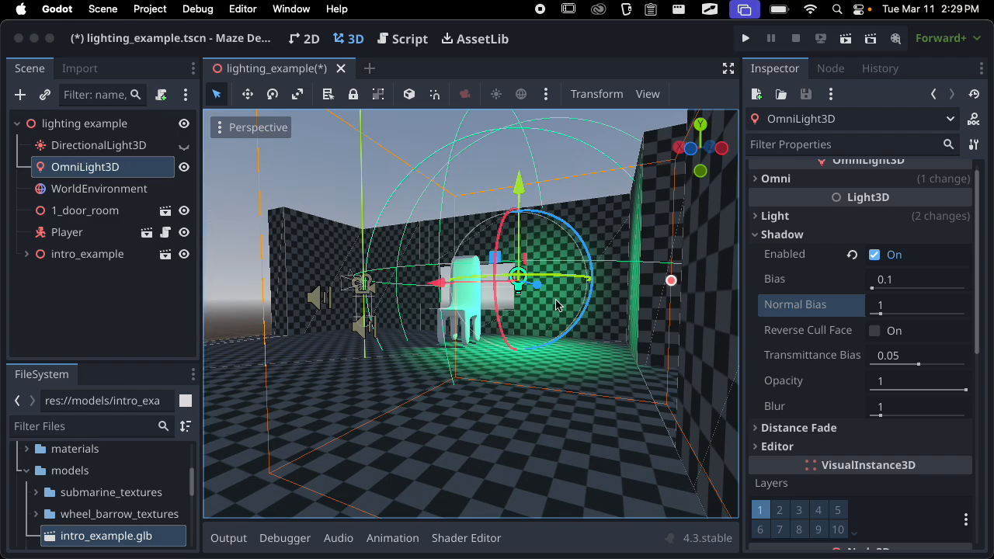
{"action": "middle_click_drag", "start_coordinate": [572, 353], "coordinate": [631, 372]}
{"action": "left_click_drag", "start_coordinate": [532, 192], "coordinate": [533, 176]}
{"action": "left_click_drag", "start_coordinate": [435, 264], "coordinate": [501, 278]}
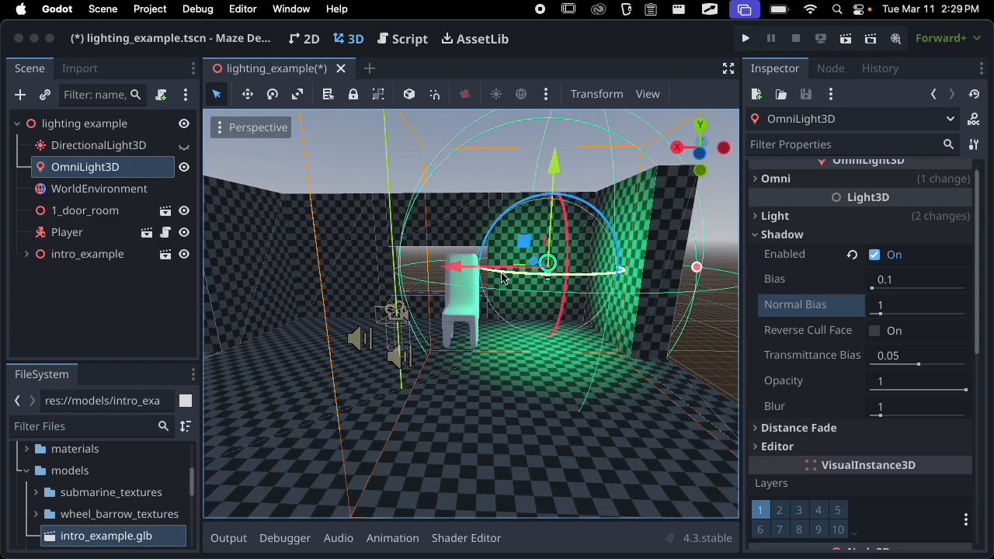
Disable Shadow for the omni light, save the scene and collapse the Shadow settings
{"action": "left_click", "coordinate": [875, 257]}
{"action": "key", "text": "super+s"}
{"action": "left_click", "coordinate": [781, 238]}
Duplicate the omni light and move the copy to the opposite side of the chair
{"action": "middle_click_drag", "start_coordinate": [592, 317], "coordinate": [527, 294]}
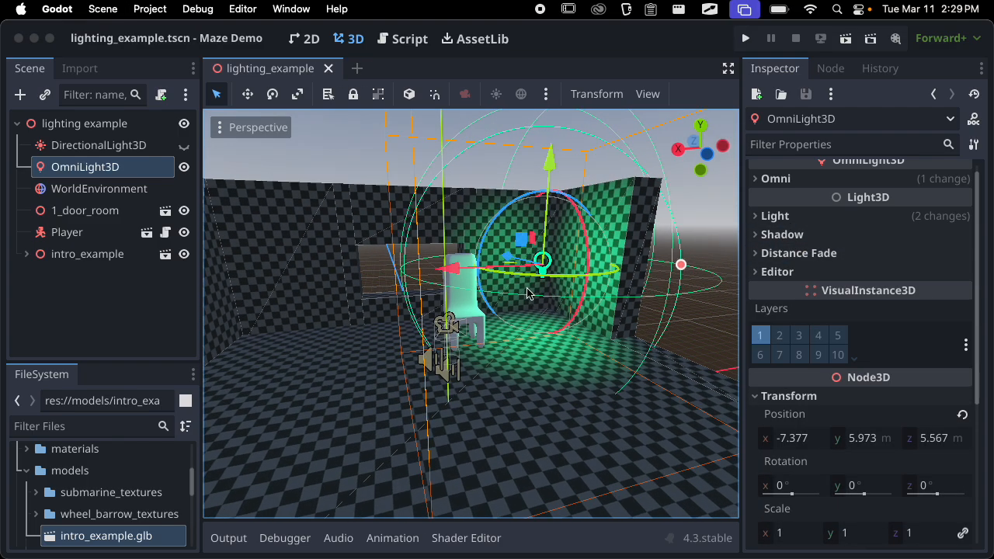
{"action": "key", "text": "super+d"}
{"action": "left_click_drag", "start_coordinate": [501, 278], "coordinate": [132, 326]}
{"action": "middle_click_drag", "start_coordinate": [541, 338], "coordinate": [591, 342]}
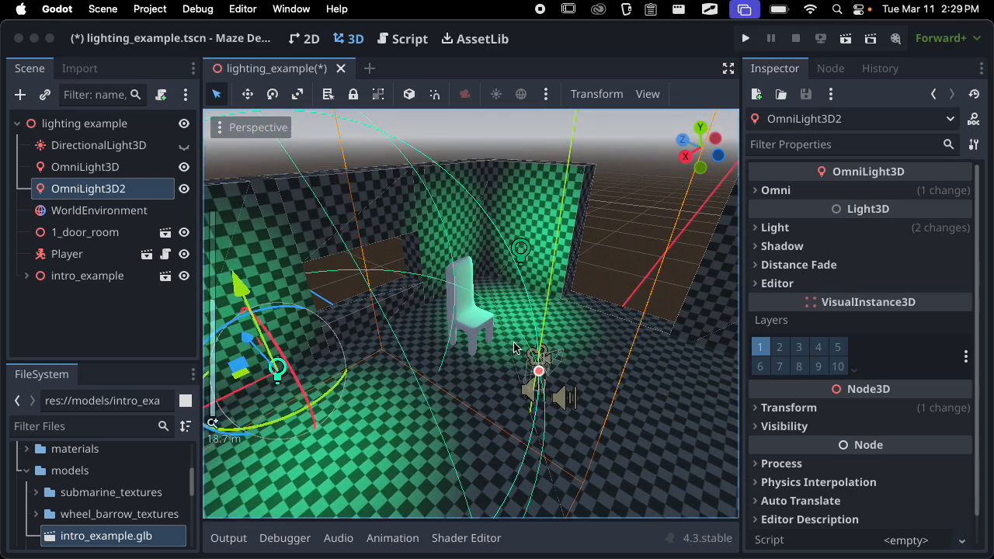
{"action": "scroll", "coordinate": [522, 348], "scroll_direction": "down", "scroll_amount": 10}
{"action": "middle_click_drag", "start_coordinate": [522, 348], "coordinate": [312, 378]}
{"action": "scroll", "coordinate": [524, 329], "scroll_direction": "down", "scroll_amount": 6}
{"action": "middle_click_drag", "start_coordinate": [524, 329], "coordinate": [553, 293]}
{"action": "scroll", "coordinate": [553, 294], "scroll_direction": "up", "scroll_amount": 3}
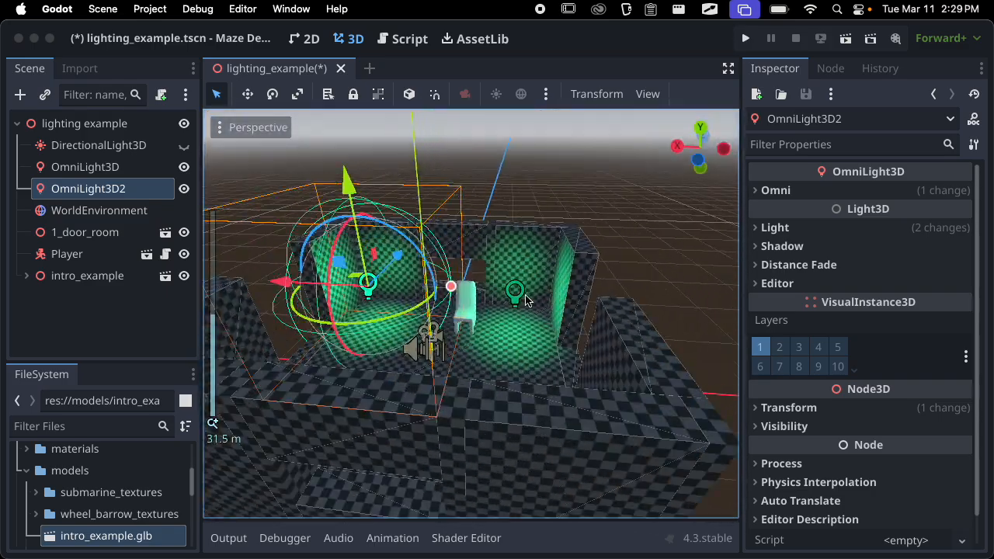
Set the second omni light's color to the pale lavender c7c0f7
{"action": "left_click", "coordinate": [831, 193]}
{"action": "left_click", "coordinate": [831, 190]}
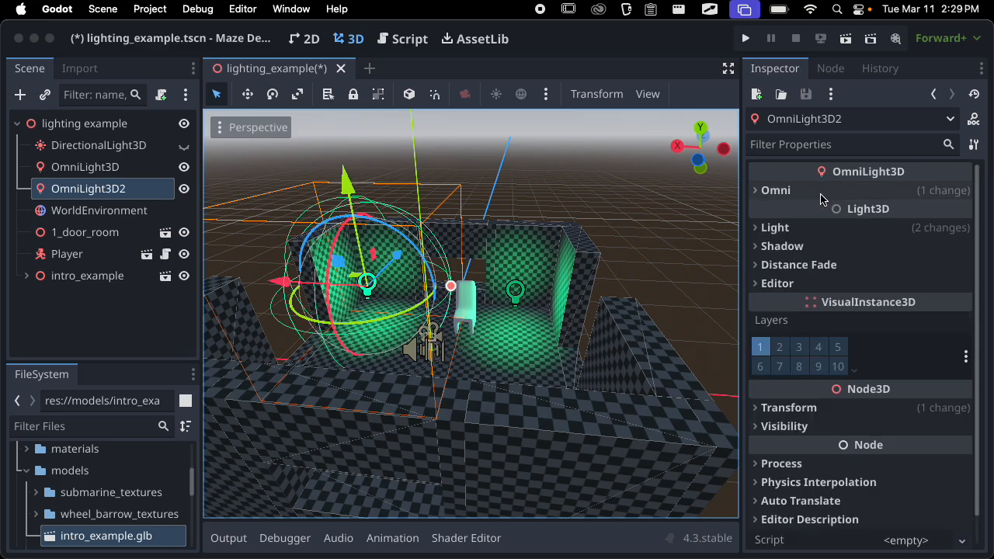
{"action": "left_click", "coordinate": [830, 225]}
{"action": "left_click", "coordinate": [907, 247]}
{"action": "left_click_drag", "start_coordinate": [907, 249], "coordinate": [882, 172]}
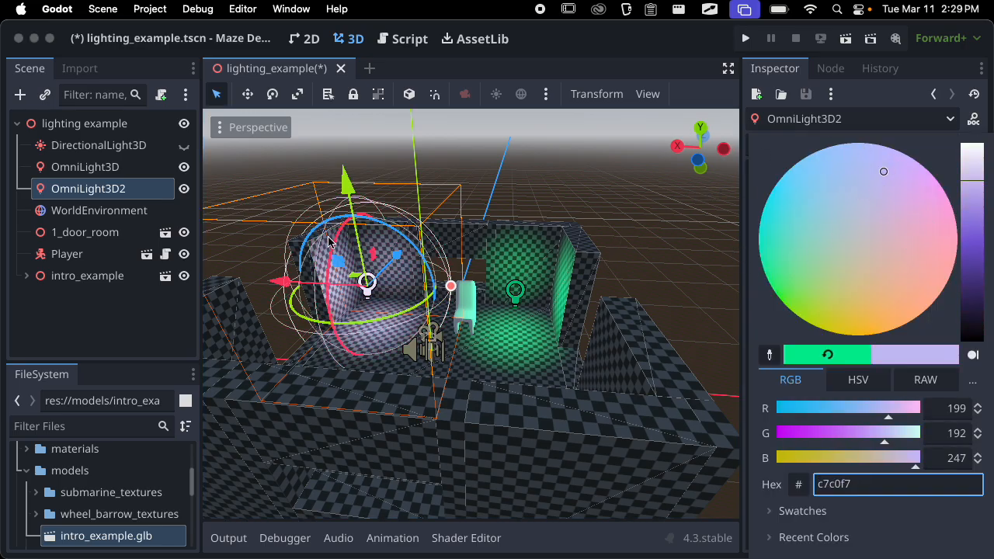
Adjust the second omni light's range around the chair and inspect how both lights fall on it
{"action": "middle_click_drag", "start_coordinate": [328, 241], "coordinate": [327, 334]}
{"action": "scroll", "coordinate": [412, 301], "scroll_direction": "up", "scroll_amount": 12}
{"action": "scroll", "coordinate": [472, 297], "scroll_direction": "down", "scroll_amount": 10}
{"action": "mouse_move", "coordinate": [223, 378]}
{"action": "left_mouse_down"}
{"action": "mouse_move", "coordinate": [317, 357]}
{"action": "mouse_move", "coordinate": [228, 376]}
{"action": "left_mouse_up"}
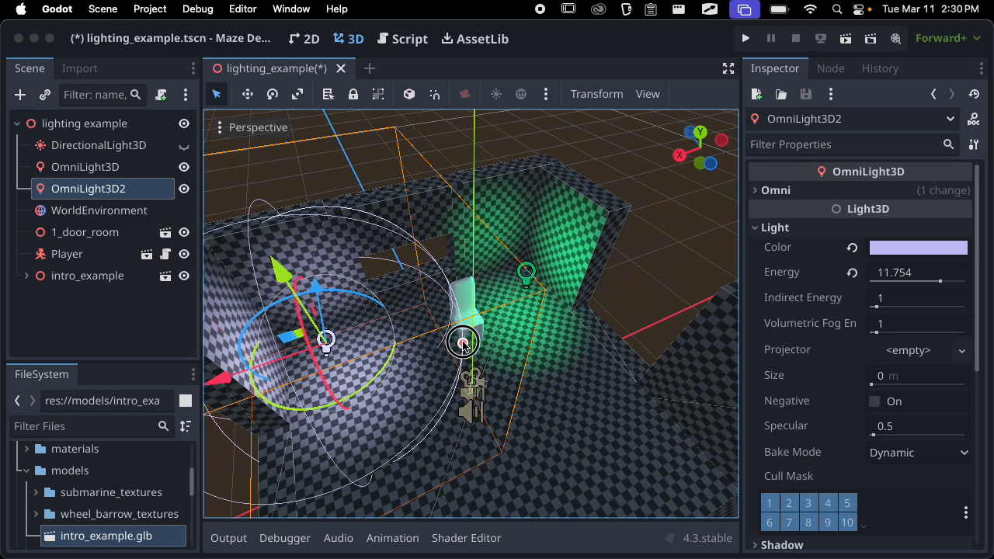
{"action": "mouse_move", "coordinate": [463, 343]}
{"action": "left_mouse_down"}
{"action": "mouse_move", "coordinate": [545, 340]}
{"action": "mouse_move", "coordinate": [475, 342]}
{"action": "left_mouse_up"}
{"action": "middle_click_drag", "start_coordinate": [475, 342], "coordinate": [401, 269]}
{"action": "scroll", "coordinate": [491, 280], "scroll_direction": "up", "scroll_amount": 1}
{"action": "scroll", "coordinate": [492, 280], "scroll_direction": "up", "scroll_amount": 9}
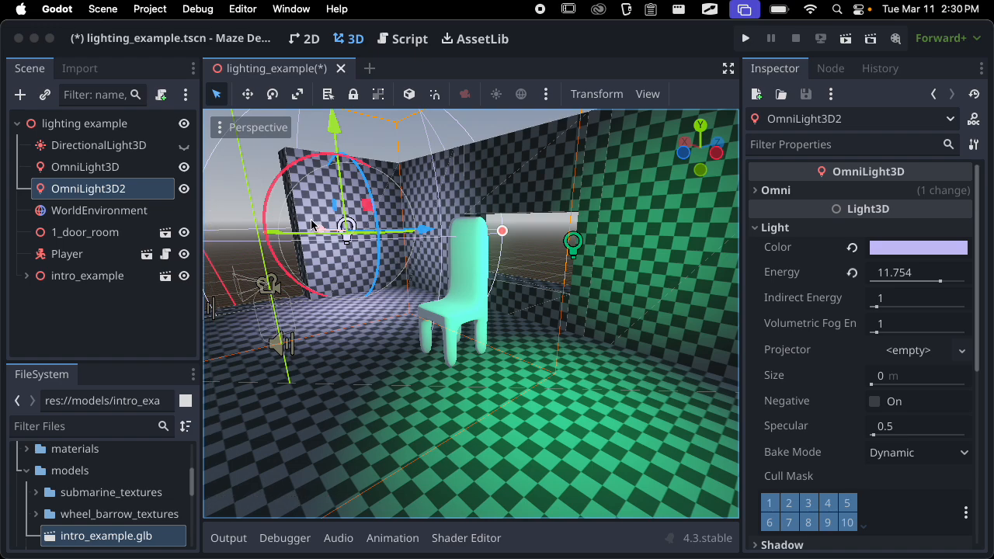
Nudge the second omni light along its Z axis and save the scene
{"action": "scroll", "coordinate": [534, 273], "scroll_direction": "down", "scroll_amount": 6}
{"action": "middle_click_drag", "start_coordinate": [497, 290], "coordinate": [607, 318]}
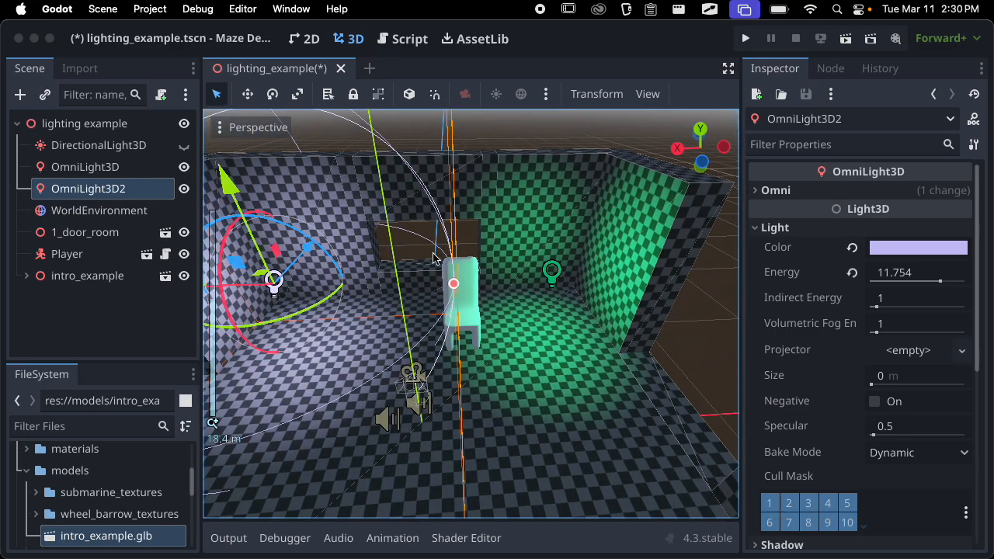
{"action": "middle_click_drag", "start_coordinate": [435, 260], "coordinate": [359, 256]}
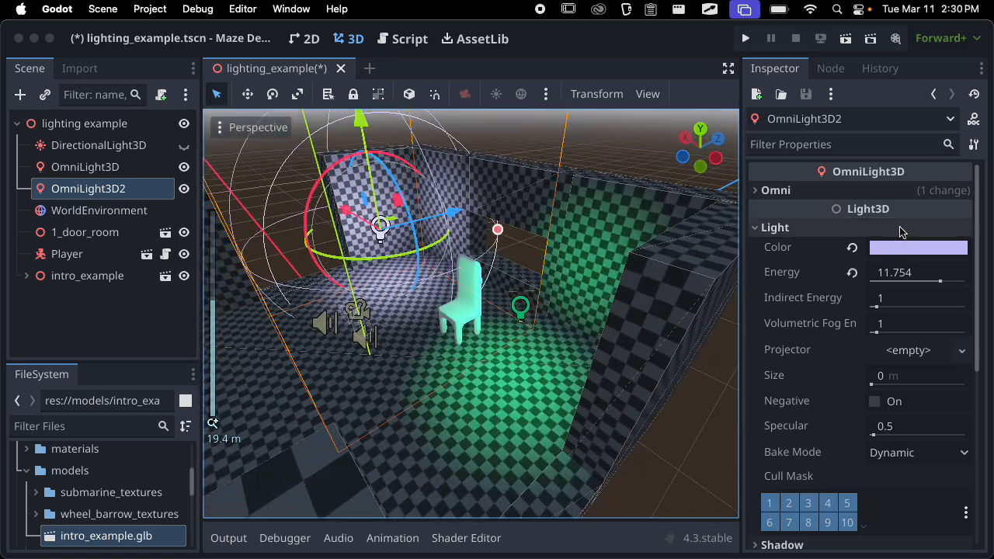
{"action": "mouse_move", "coordinate": [451, 211]}
{"action": "left_mouse_down"}
{"action": "mouse_move", "coordinate": [426, 219]}
{"action": "mouse_move", "coordinate": [444, 218]}
{"action": "left_mouse_up"}
{"action": "key", "text": "super+s"}
{"action": "key", "text": "super+s"}
Hide and show the second omni light to compare its effect, and save the scene
{"action": "middle_click_drag", "start_coordinate": [471, 260], "coordinate": [619, 245]}
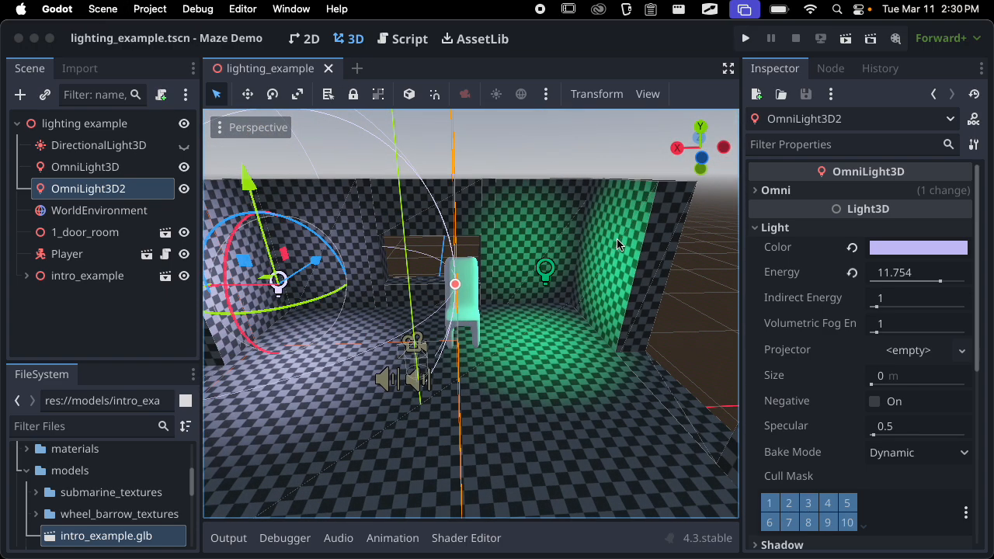
{"action": "left_click", "coordinate": [184, 189]}
{"action": "left_click", "coordinate": [184, 189]}
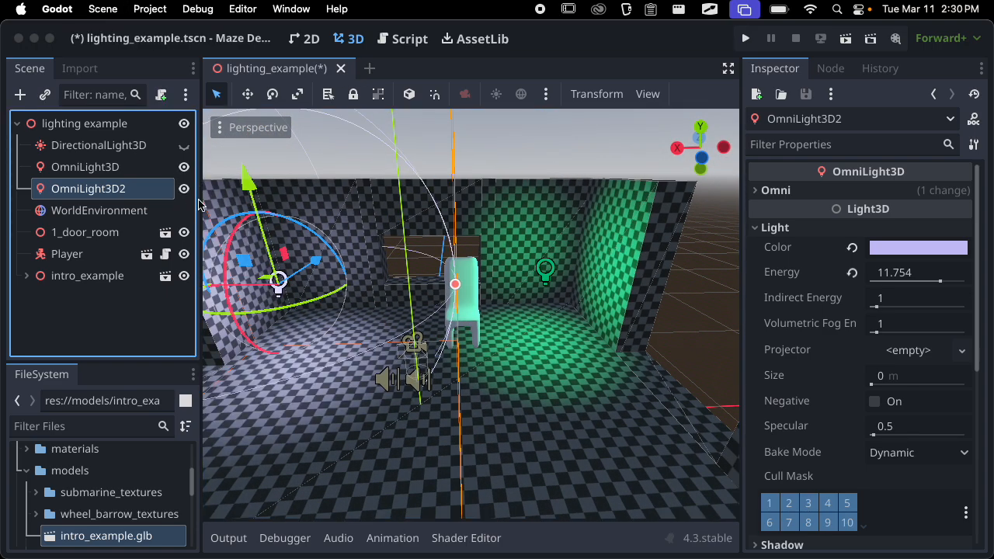
{"action": "key", "text": "super+s"}
Collapse the Light settings, try enabling Distance Fade on the second omni light, and reset it
{"action": "middle_click_drag", "start_coordinate": [419, 255], "coordinate": [656, 269]}
{"action": "scroll", "coordinate": [812, 320], "scroll_direction": "down", "scroll_amount": 5}
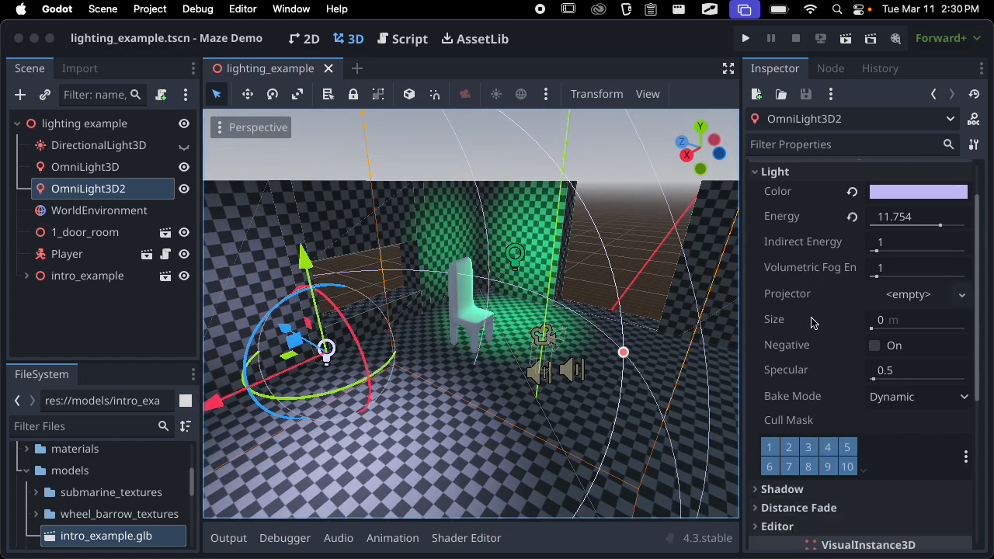
{"action": "scroll", "coordinate": [812, 320], "scroll_direction": "down", "scroll_amount": 5}
{"action": "scroll", "coordinate": [812, 319], "scroll_direction": "up", "scroll_amount": 10}
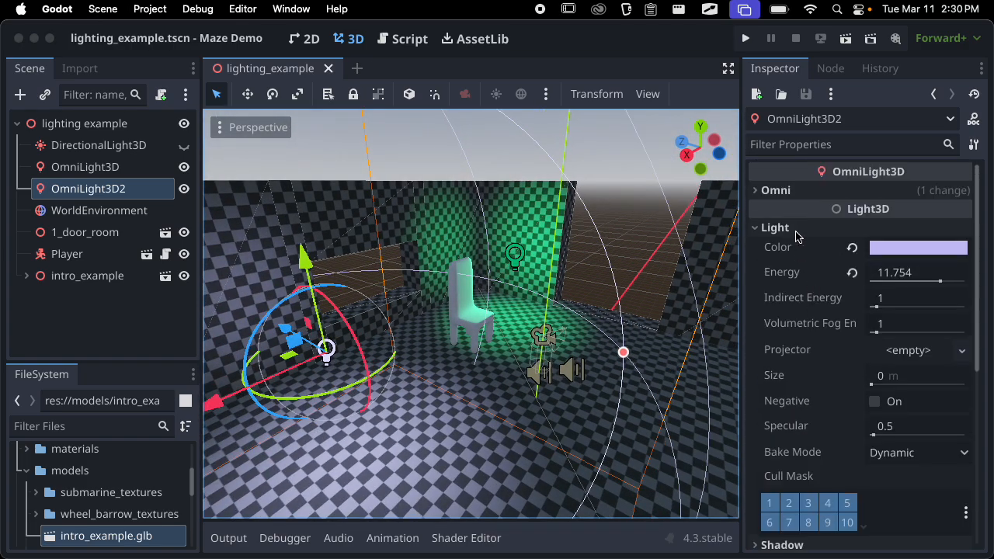
{"action": "left_click", "coordinate": [798, 229]}
{"action": "left_click", "coordinate": [805, 267]}
{"action": "left_click", "coordinate": [869, 285]}
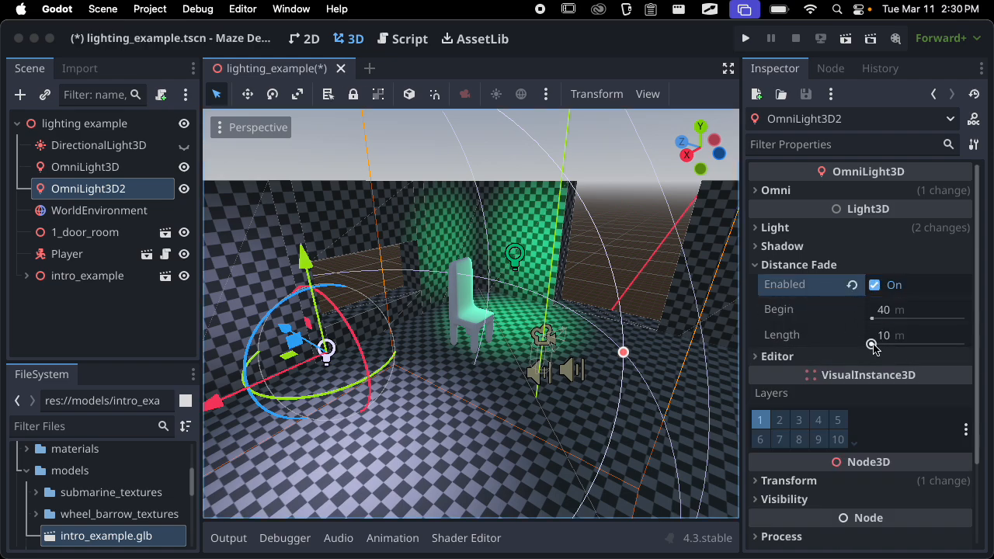
{"action": "left_click", "coordinate": [852, 286]}
{"action": "left_click", "coordinate": [804, 263]}
{"action": "scroll", "coordinate": [828, 311], "scroll_direction": "down", "scroll_amount": 1}
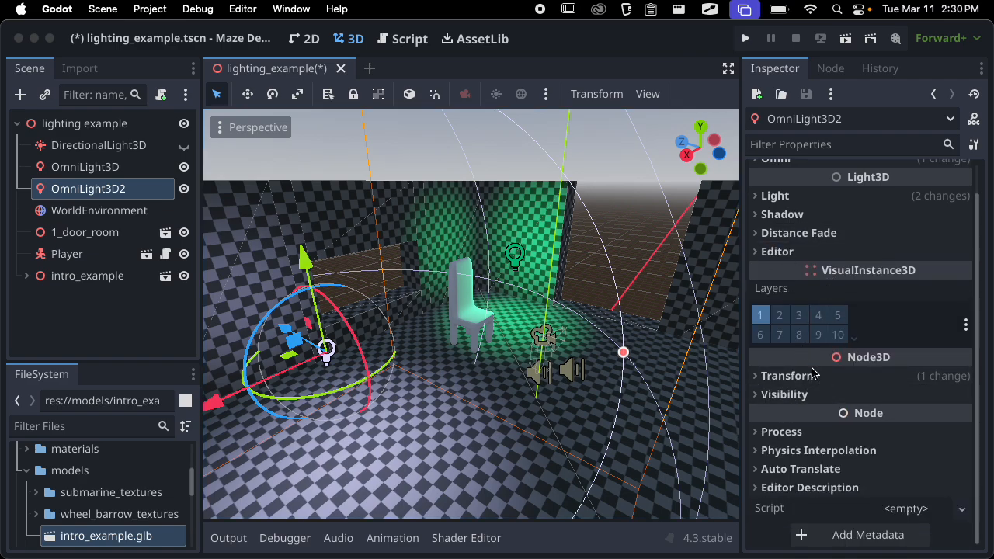
Save the scene and turn the directional light's visibility back on
{"action": "scroll", "coordinate": [839, 368], "scroll_direction": "up", "scroll_amount": 1}
{"action": "key", "text": "cmd+s"}
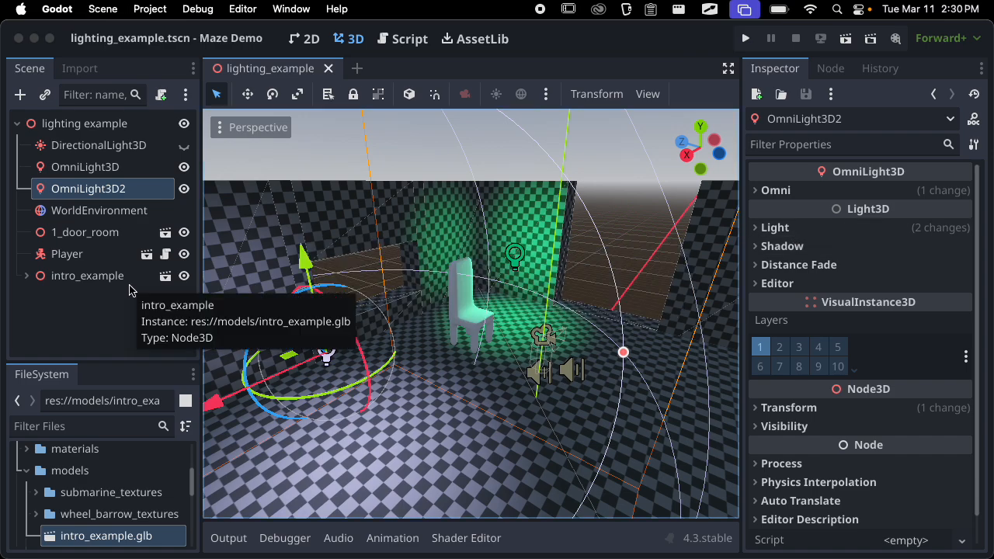
{"action": "left_click", "coordinate": [183, 145]}
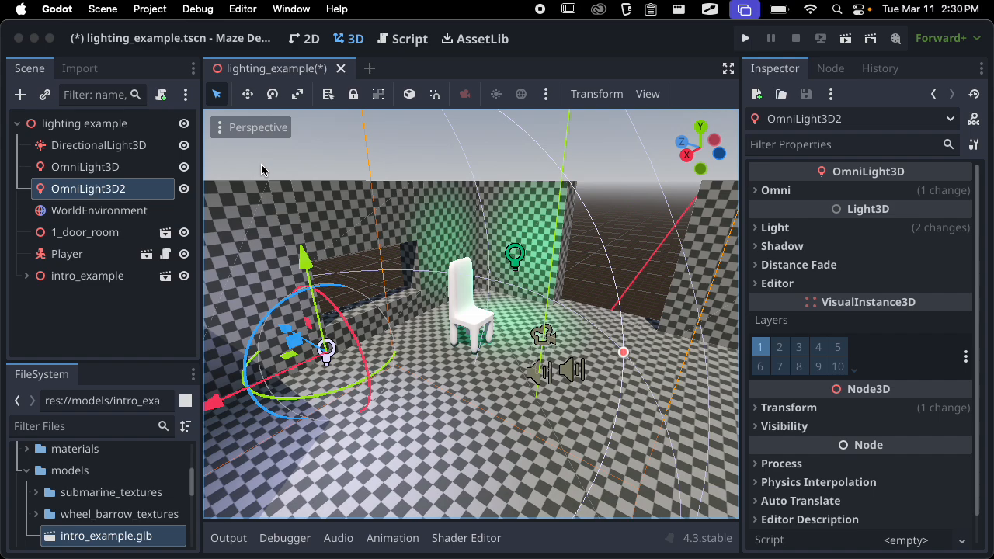
Add a SpotLight3D node as a child of the lighting example root
{"action": "left_click", "coordinate": [134, 312]}
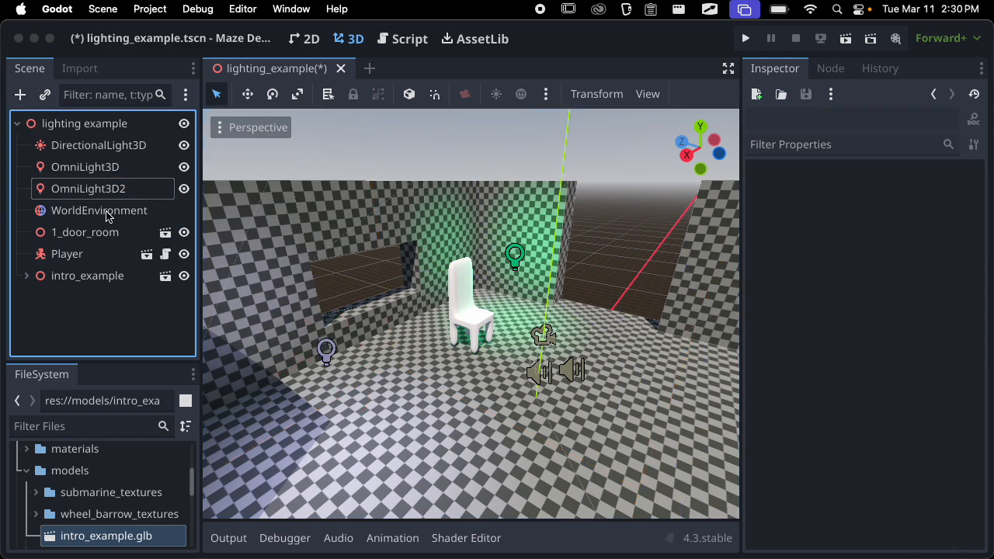
{"action": "left_click", "coordinate": [21, 94]}
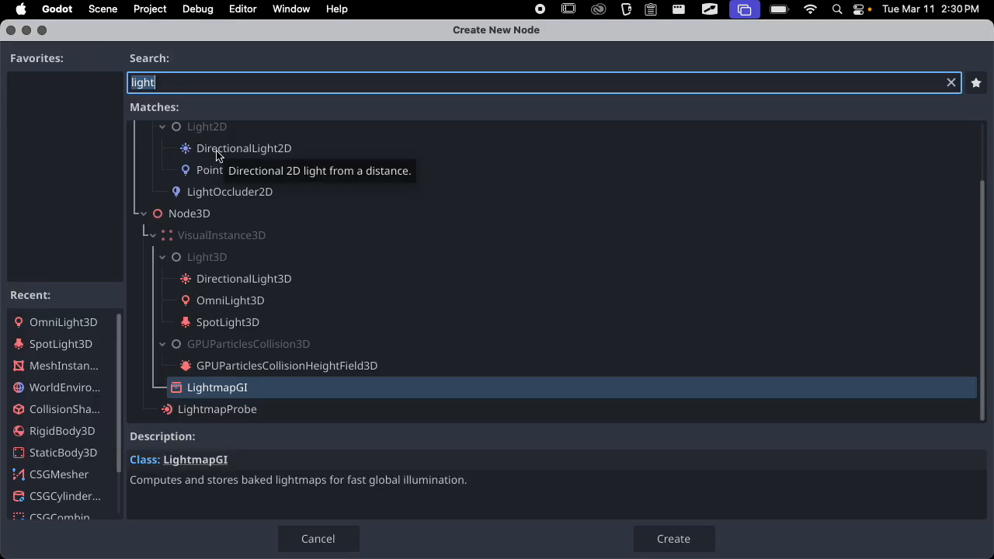
{"action": "type", "text": "split"}
{"action": "key", "text": "BackSpace"}
{"action": "key", "text": "BackSpace"}
{"action": "type", "text": "o"}
{"action": "key", "text": "BackSpace"}
{"action": "key", "text": "BackSpace"}
{"action": "key", "text": "BackSpace"}
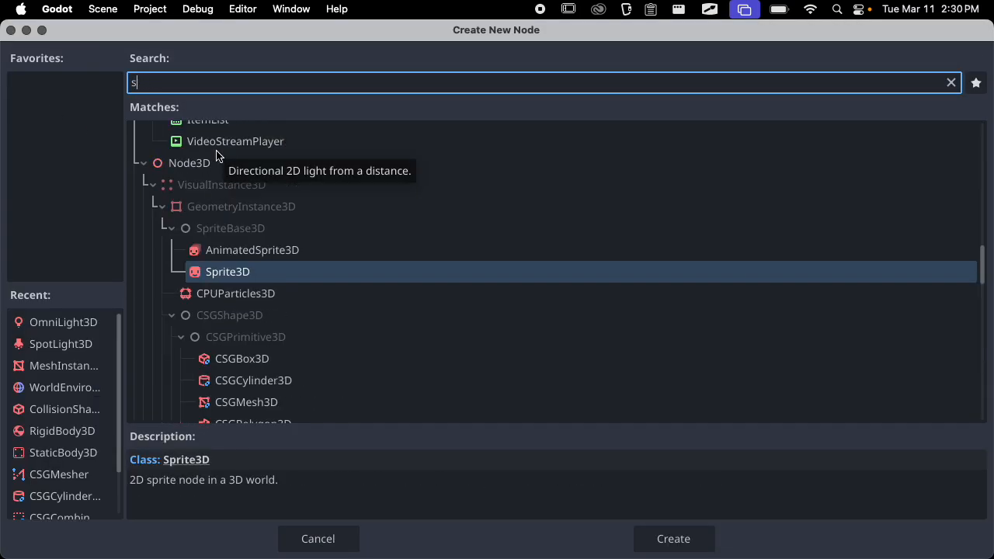
{"action": "type", "text": "pot"}
{"action": "key", "text": "Return"}
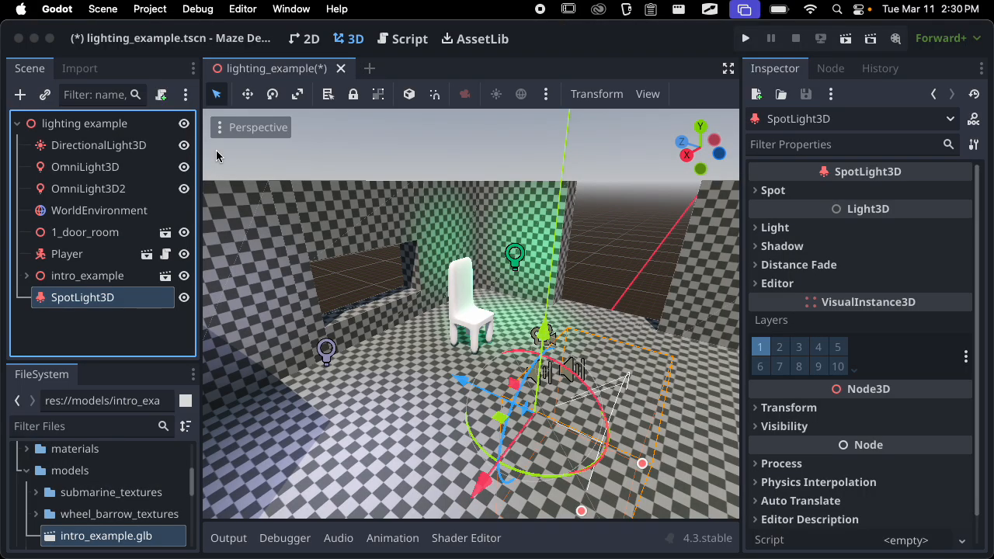
Raise the spotlight above the room's walls and shift it about -9.9 units along Z over the room
{"action": "key", "text": "f"}
{"action": "middle_click_drag", "start_coordinate": [476, 248], "coordinate": [582, 299]}
{"action": "left_click_drag", "start_coordinate": [577, 297], "coordinate": [584, 169]}
{"action": "scroll", "coordinate": [509, 286], "scroll_direction": "down", "scroll_amount": 10}
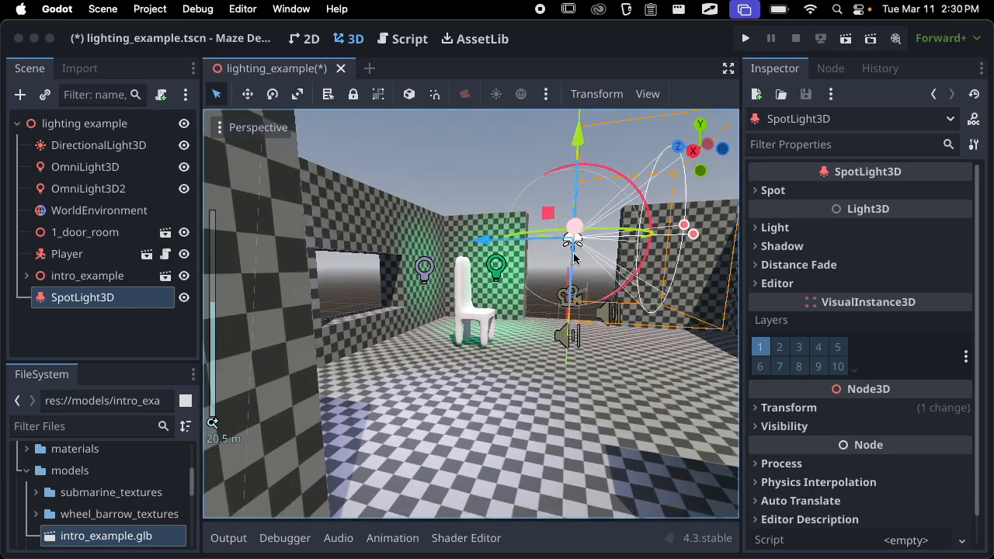
{"action": "left_click_drag", "start_coordinate": [485, 265], "coordinate": [536, 228]}
{"action": "middle_click_drag", "start_coordinate": [536, 228], "coordinate": [163, 303]}
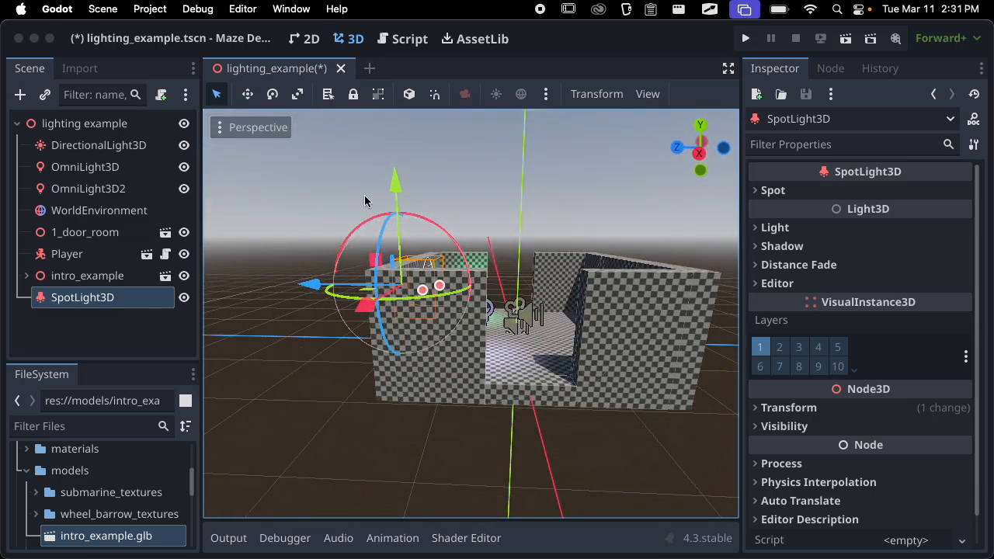
{"action": "left_click_drag", "start_coordinate": [395, 183], "coordinate": [393, 134]}
{"action": "left_click_drag", "start_coordinate": [336, 215], "coordinate": [390, 210]}
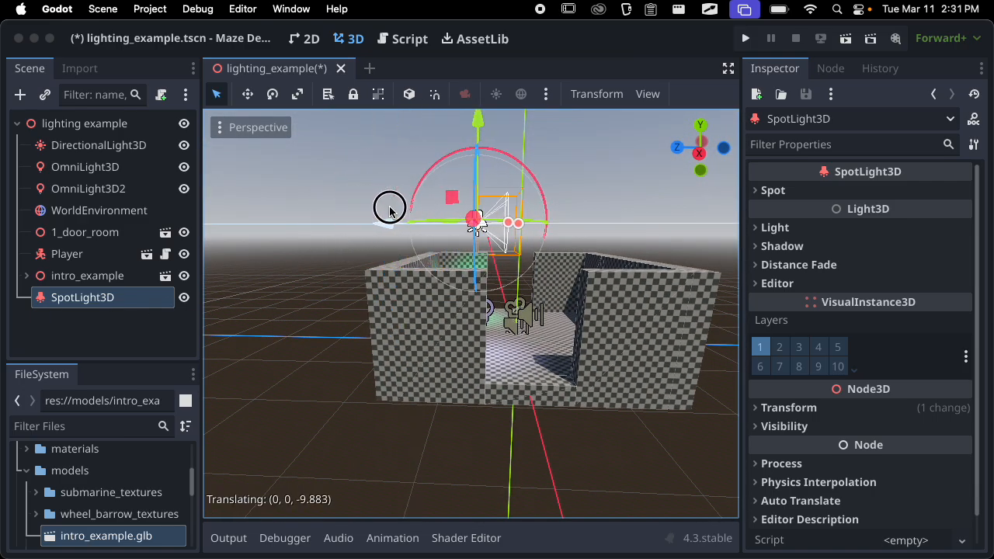
{"action": "middle_click_drag", "start_coordinate": [390, 210], "coordinate": [641, 315]}
Using a top-down view, fine-tune the spotlight's X and Z position so it sits over the chair
{"action": "scroll", "coordinate": [659, 271], "scroll_direction": "down", "scroll_amount": 2}
{"action": "middle_click_drag", "start_coordinate": [659, 271], "coordinate": [496, 476]}
{"action": "left_click_drag", "start_coordinate": [506, 193], "coordinate": [507, 227]}
{"action": "left_click_drag", "start_coordinate": [548, 324], "coordinate": [557, 331]}
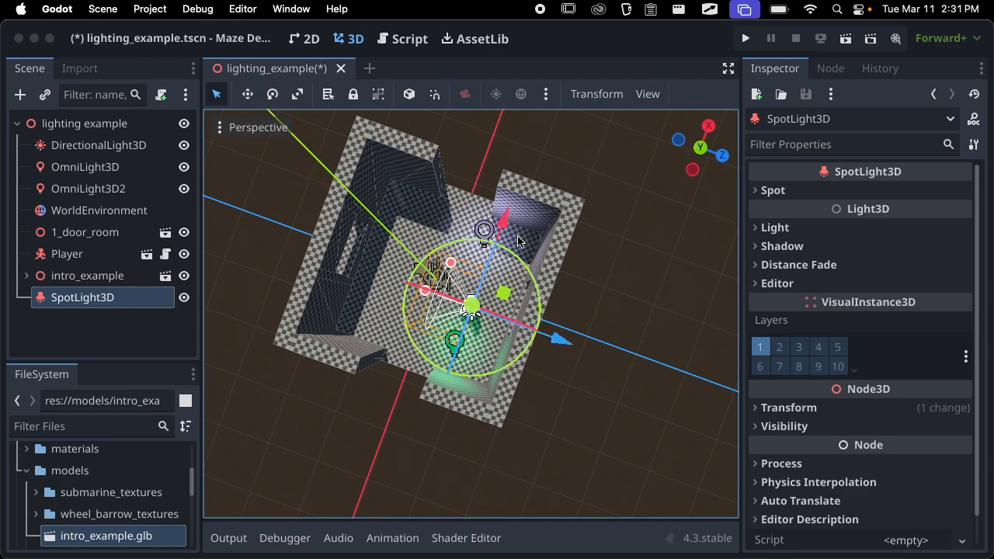
{"action": "left_click_drag", "start_coordinate": [504, 220], "coordinate": [511, 204]}
{"action": "middle_click_drag", "start_coordinate": [547, 215], "coordinate": [561, 556]}
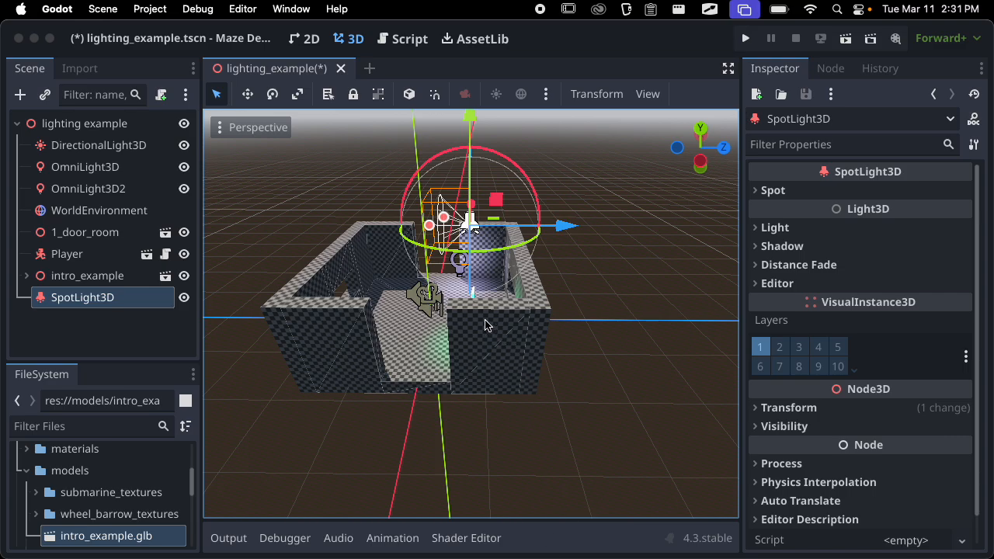
Try lengthening the spotlight's range and adjusting its cone angle to about 17.4 degrees
{"action": "scroll", "coordinate": [485, 325], "scroll_direction": "up", "scroll_amount": 10}
{"action": "scroll", "coordinate": [417, 207], "scroll_direction": "down", "scroll_amount": 5}
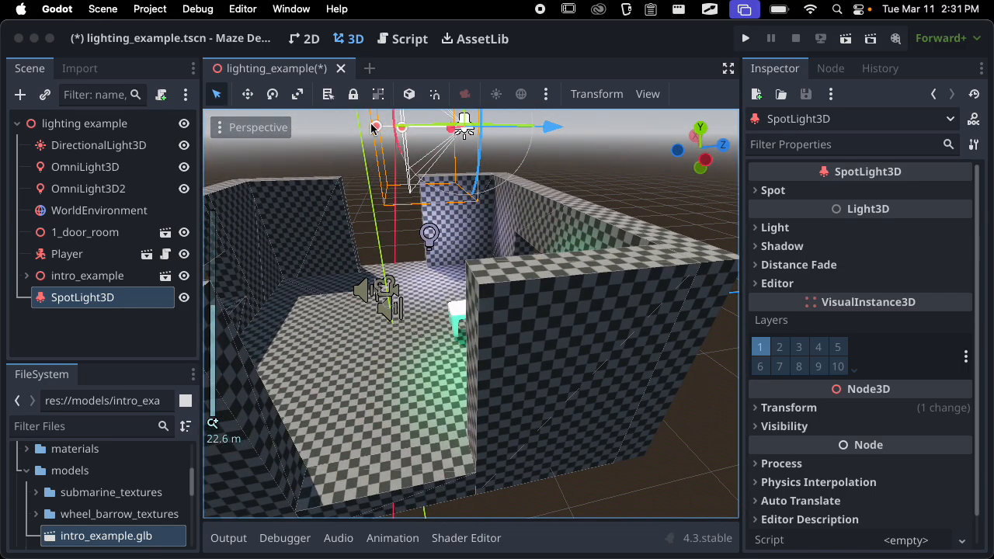
{"action": "left_click_drag", "start_coordinate": [374, 127], "coordinate": [413, 242]}
{"action": "scroll", "coordinate": [414, 241], "scroll_direction": "down", "scroll_amount": 6}
{"action": "middle_click_drag", "start_coordinate": [415, 240], "coordinate": [464, 255]}
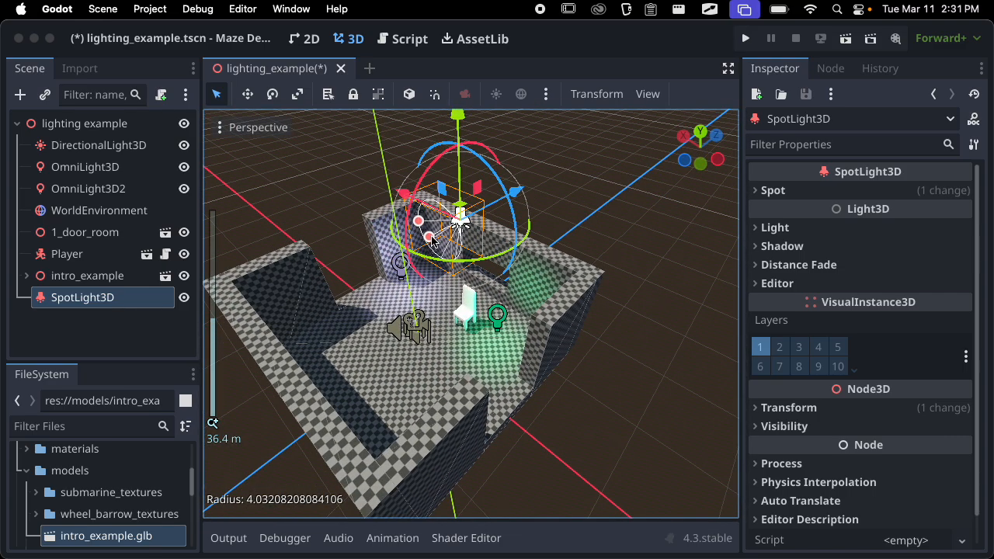
{"action": "left_click_drag", "start_coordinate": [430, 238], "coordinate": [426, 250]}
{"action": "left_click_drag", "start_coordinate": [371, 233], "coordinate": [380, 243]}
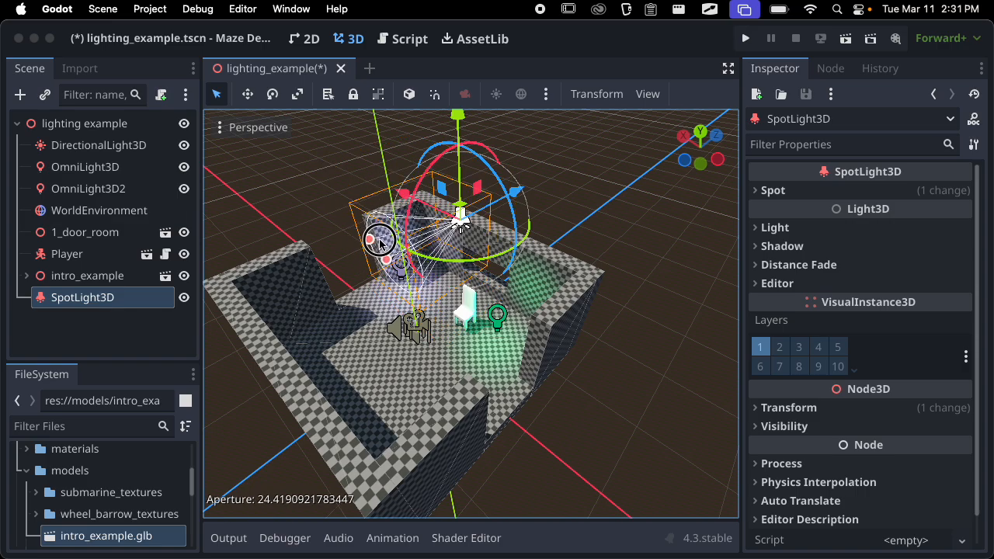
Rotate the spotlight about -92 degrees around its X axis so it points down into the room
{"action": "middle_click_drag", "start_coordinate": [490, 339], "coordinate": [406, 175]}
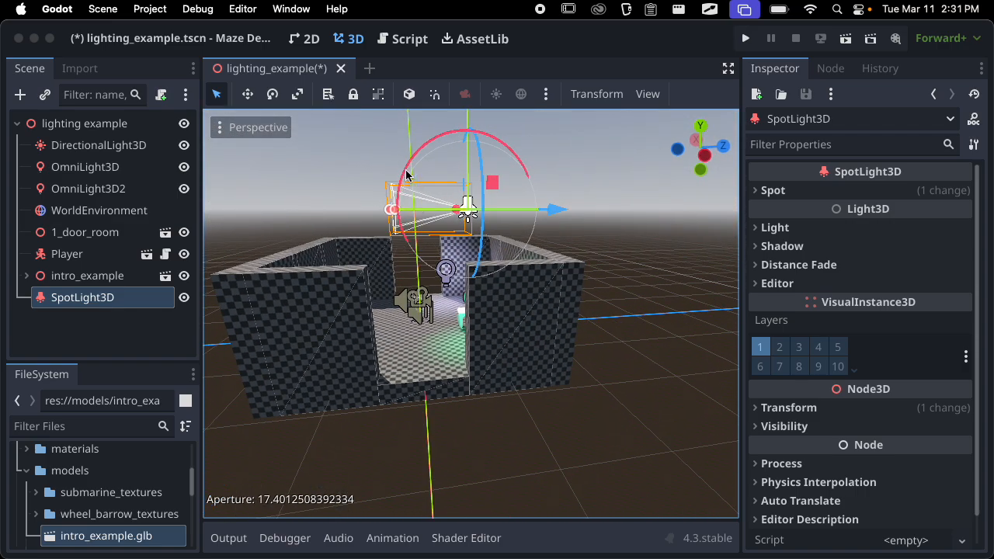
{"action": "left_click_drag", "start_coordinate": [414, 172], "coordinate": [404, 193]}
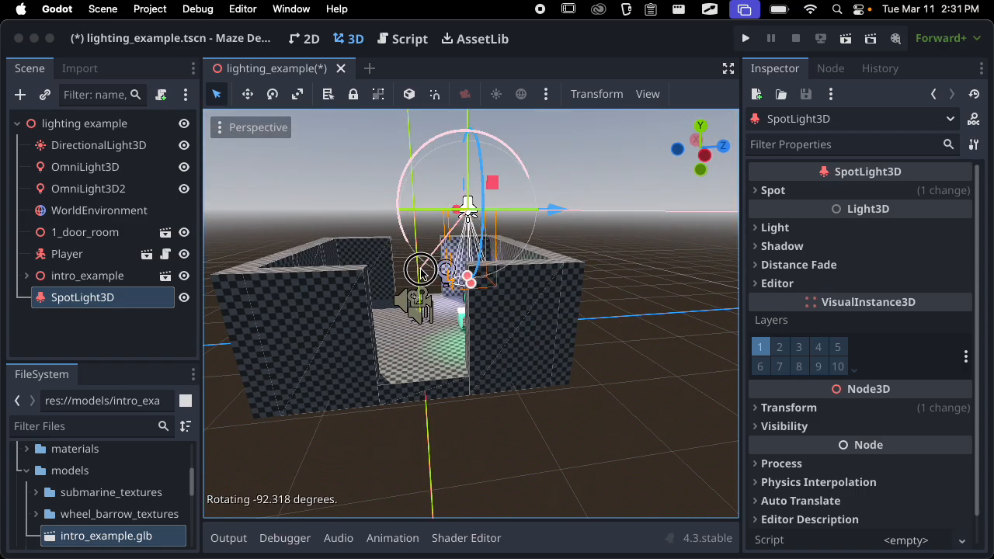
{"action": "middle_click_drag", "start_coordinate": [420, 272], "coordinate": [516, 303]}
{"action": "scroll", "coordinate": [516, 302], "scroll_direction": "up", "scroll_amount": 8}
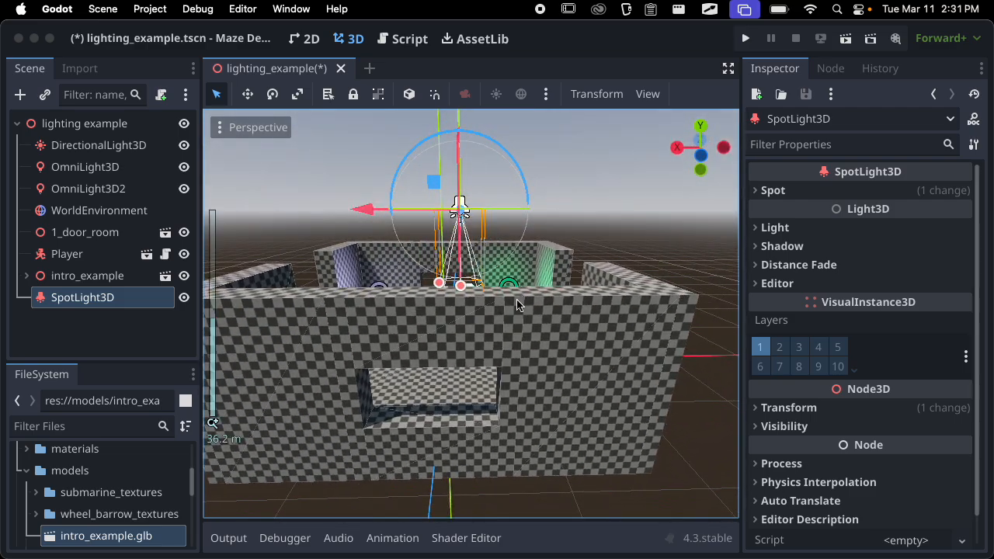
{"action": "scroll", "coordinate": [504, 282], "scroll_direction": "down", "scroll_amount": 8}
Extend the spotlight's range to about 15.4 m and its cone angle to 23.28 degrees, and review its Spot settings
{"action": "left_click_drag", "start_coordinate": [455, 264], "coordinate": [458, 357]}
{"action": "left_click_drag", "start_coordinate": [400, 350], "coordinate": [375, 344]}
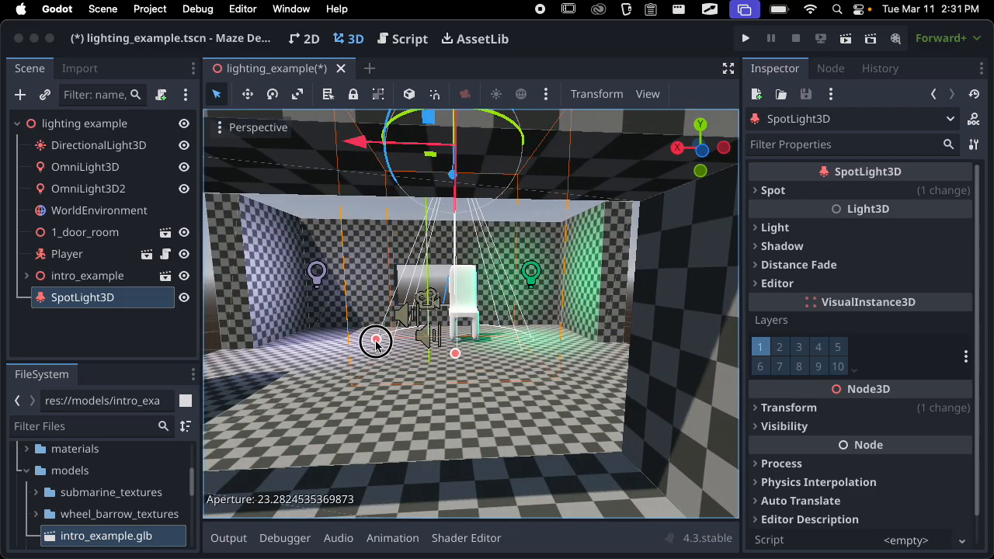
{"action": "middle_click_drag", "start_coordinate": [375, 343], "coordinate": [353, 442]}
{"action": "scroll", "coordinate": [433, 372], "scroll_direction": "up", "scroll_amount": 10}
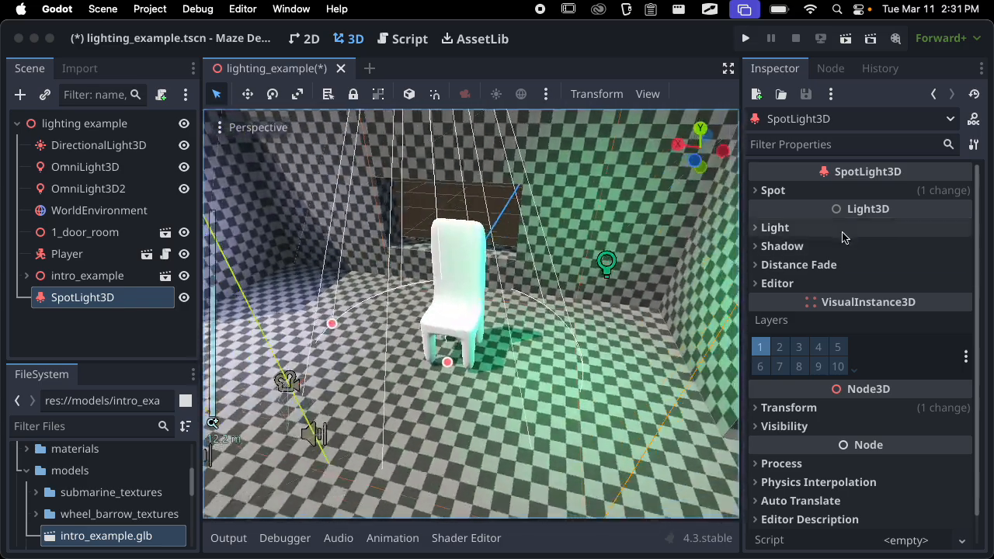
{"action": "left_click", "coordinate": [828, 193]}
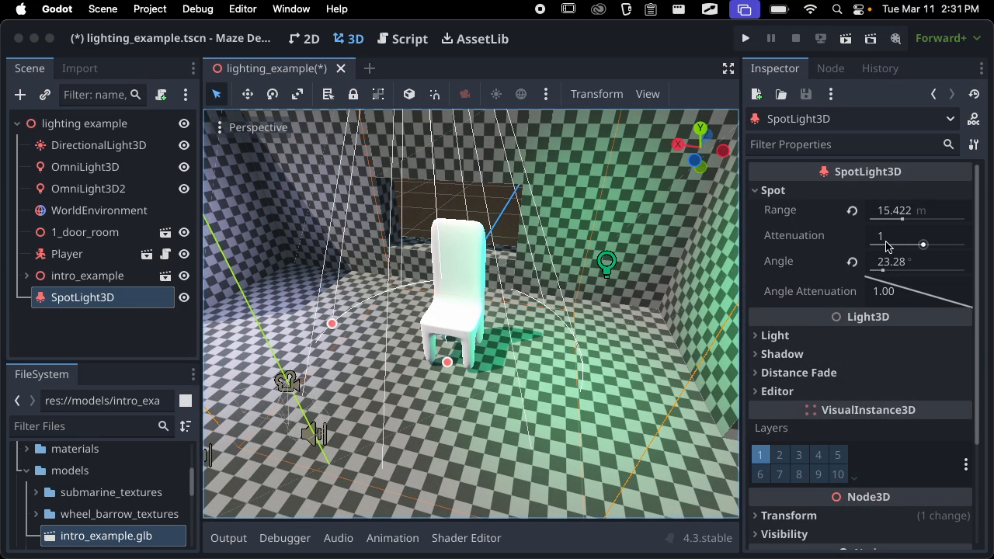
{"action": "left_click", "coordinate": [812, 193]}
Set the spotlight's color to yellow (about e5eb00) and its energy to 9.525
{"action": "left_click", "coordinate": [862, 226]}
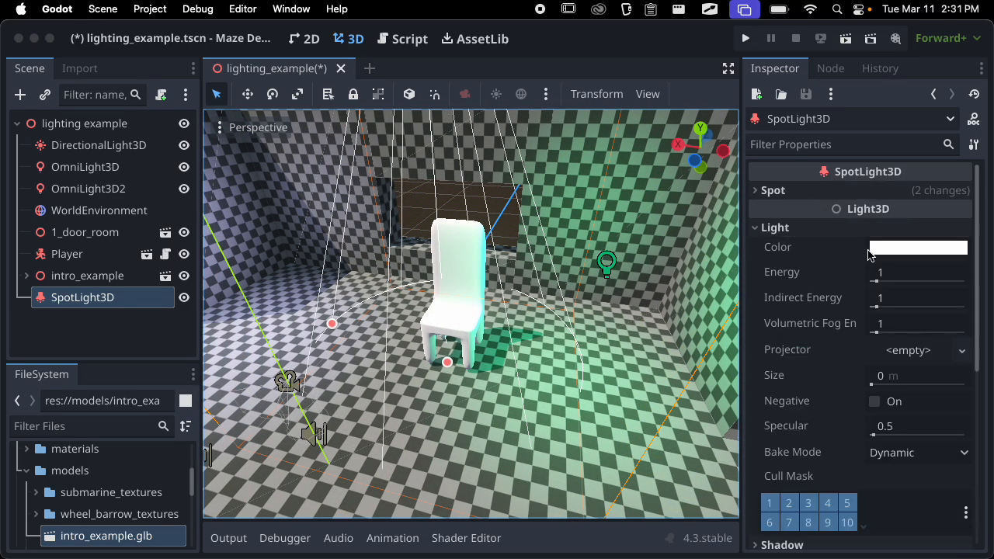
{"action": "left_click", "coordinate": [877, 246]}
{"action": "left_click_drag", "start_coordinate": [885, 413], "coordinate": [783, 411]}
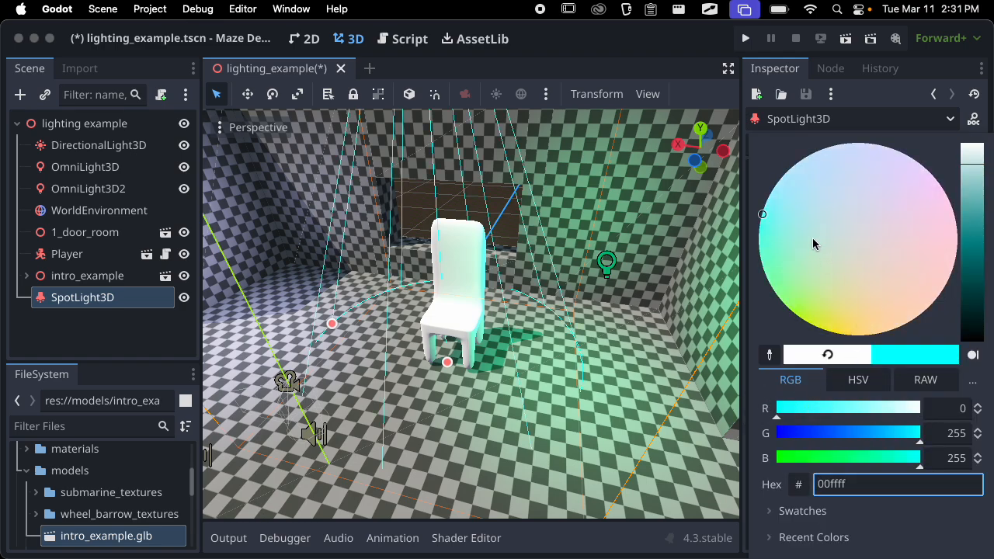
{"action": "mouse_move", "coordinate": [775, 227]}
{"action": "left_mouse_down"}
{"action": "mouse_move", "coordinate": [871, 151]}
{"action": "mouse_move", "coordinate": [834, 320]}
{"action": "mouse_move", "coordinate": [817, 343]}
{"action": "left_mouse_up"}
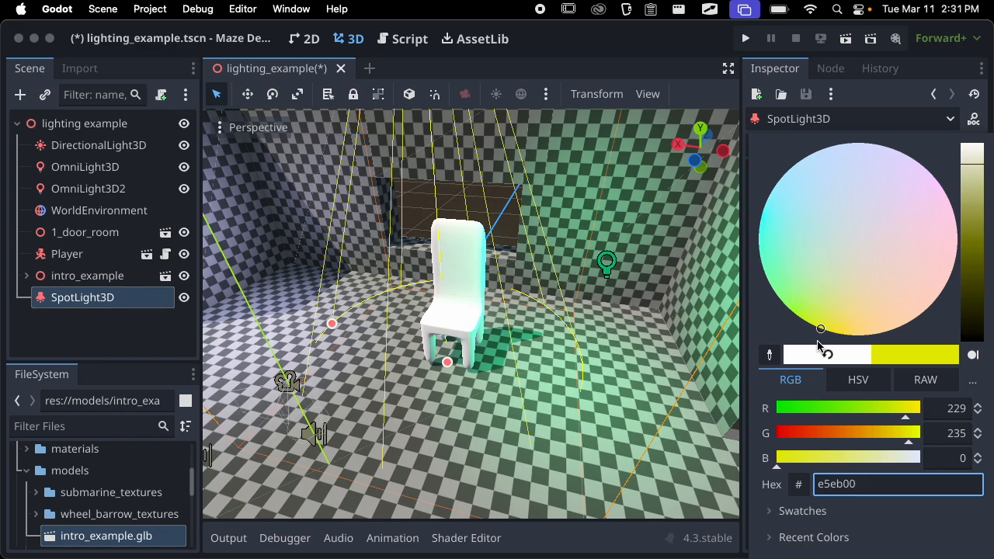
{"action": "middle_click_drag", "start_coordinate": [536, 377], "coordinate": [577, 322]}
{"action": "scroll", "coordinate": [577, 322], "scroll_direction": "up", "scroll_amount": 2}
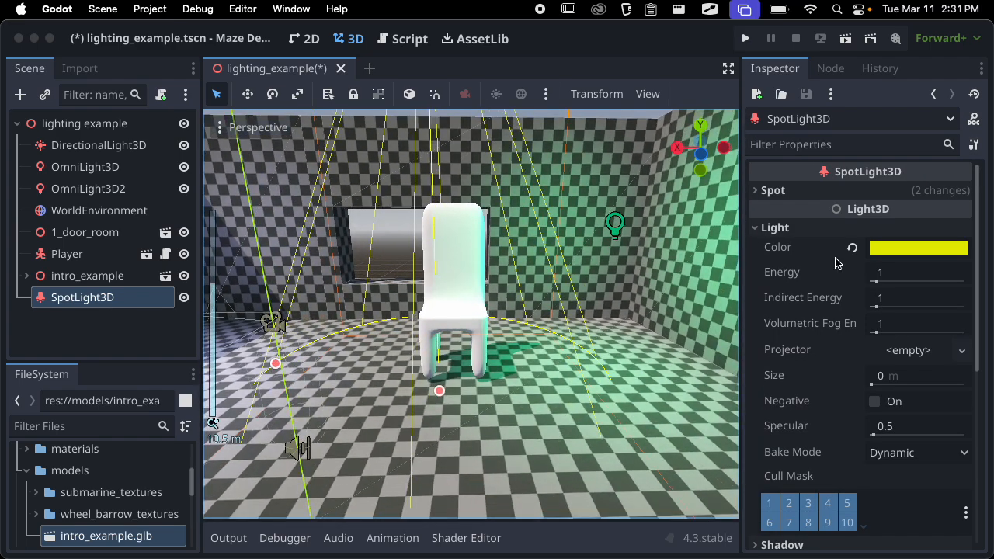
{"action": "left_click_drag", "start_coordinate": [876, 282], "coordinate": [924, 268]}
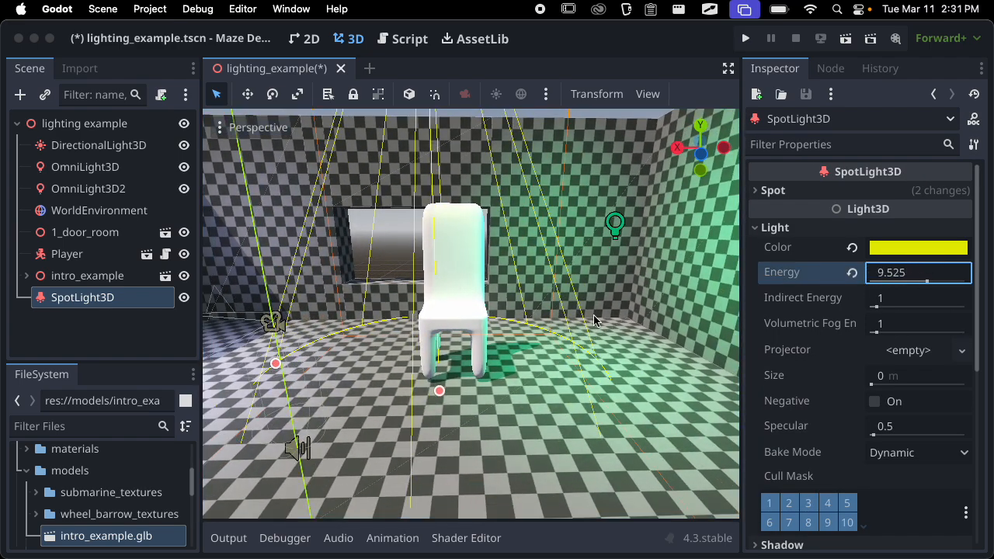
Hide the directional light and both omni lights, and inspect the spotlight's effect on the chair
{"action": "left_click", "coordinate": [185, 146]}
{"action": "middle_click_drag", "start_coordinate": [528, 364], "coordinate": [501, 394]}
{"action": "left_click", "coordinate": [184, 167]}
{"action": "left_click", "coordinate": [184, 188]}
{"action": "middle_click_drag", "start_coordinate": [513, 326], "coordinate": [582, 230]}
{"action": "scroll", "coordinate": [417, 275], "scroll_direction": "down", "scroll_amount": 18}
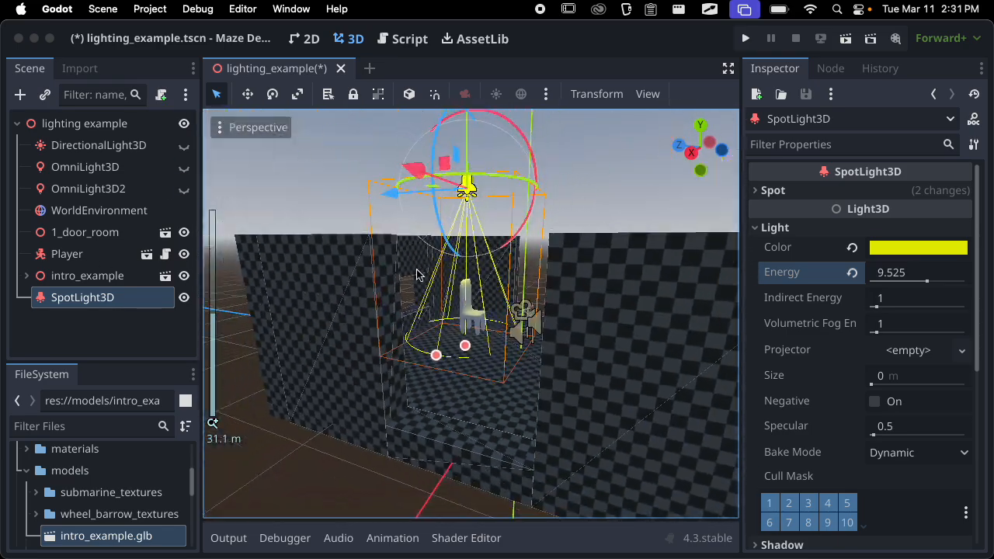
{"action": "middle_click_drag", "start_coordinate": [417, 275], "coordinate": [308, 273]}
{"action": "scroll", "coordinate": [392, 318], "scroll_direction": "up", "scroll_amount": 18}
{"action": "middle_click_drag", "start_coordinate": [392, 318], "coordinate": [583, 362]}
Try a spotlight energy of 15.689, reset it, and set the energy to 4.265
{"action": "left_click_drag", "start_coordinate": [924, 282], "coordinate": [961, 279]}
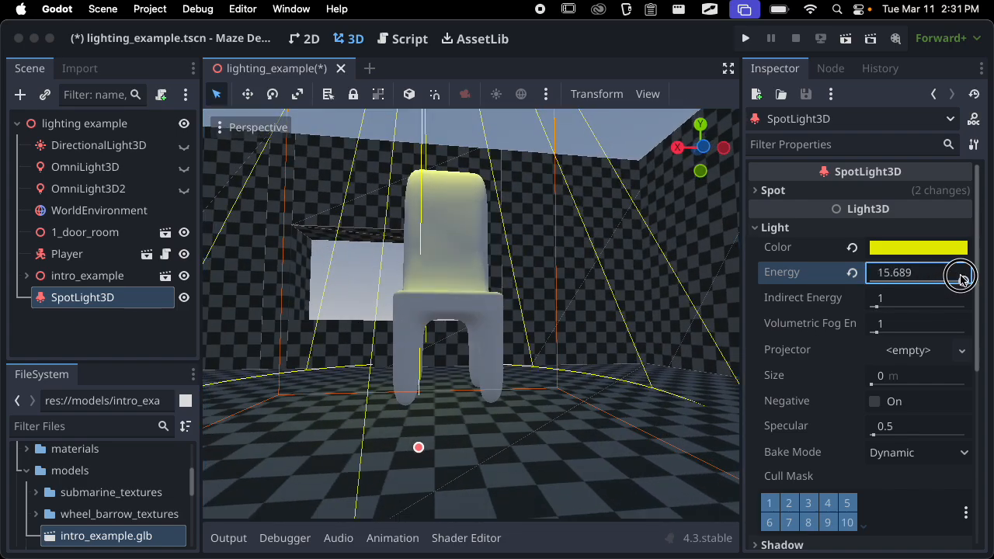
{"action": "middle_click_drag", "start_coordinate": [699, 317], "coordinate": [522, 405]}
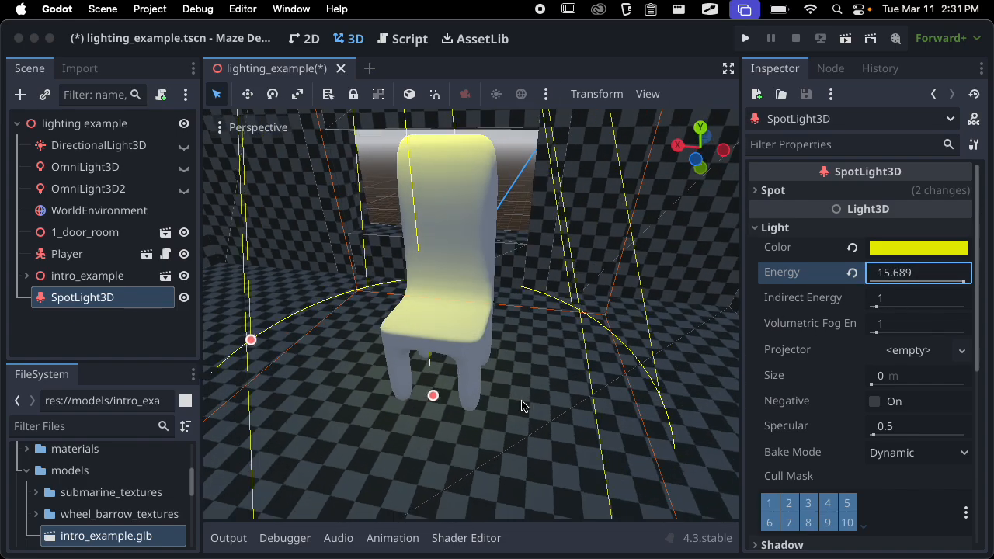
{"action": "left_click", "coordinate": [852, 273]}
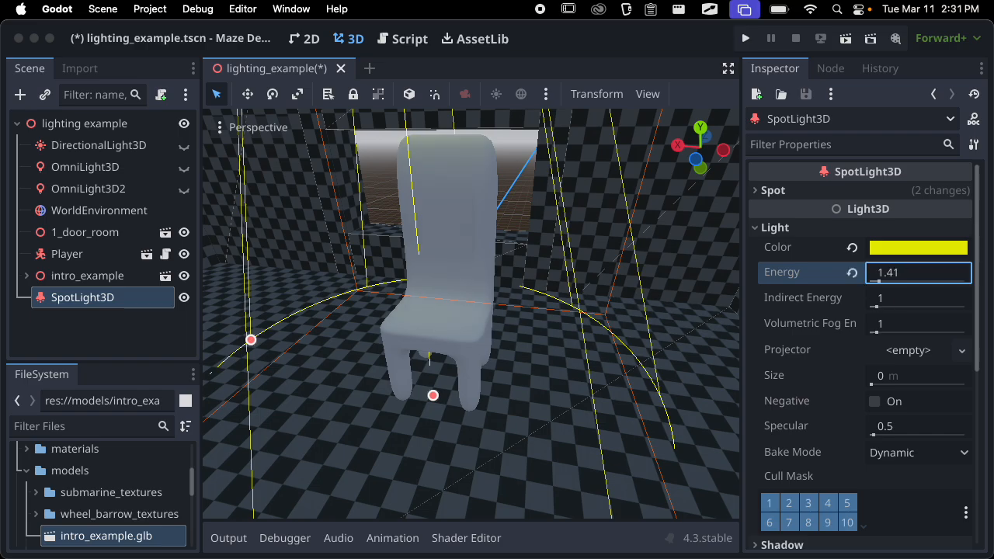
Extend the spotlight's range farther below the chair and inspect the light falling on the floor
{"action": "middle_click_drag", "start_coordinate": [584, 290], "coordinate": [462, 206]}
{"action": "scroll", "coordinate": [476, 363], "scroll_direction": "down", "scroll_amount": 5}
{"action": "scroll", "coordinate": [475, 365], "scroll_direction": "down", "scroll_amount": 10}
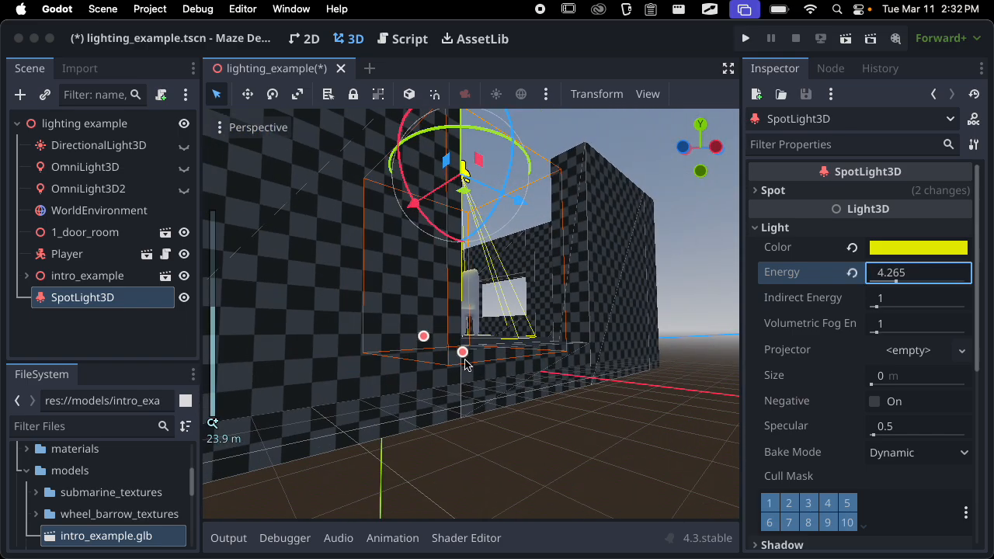
{"action": "middle_click_drag", "start_coordinate": [466, 362], "coordinate": [447, 362]}
{"action": "left_click_drag", "start_coordinate": [466, 354], "coordinate": [486, 442]}
{"action": "middle_click_drag", "start_coordinate": [487, 434], "coordinate": [523, 489]}
{"action": "scroll", "coordinate": [443, 388], "scroll_direction": "up", "scroll_amount": 9}
{"action": "middle_click_drag", "start_coordinate": [443, 388], "coordinate": [423, 349]}
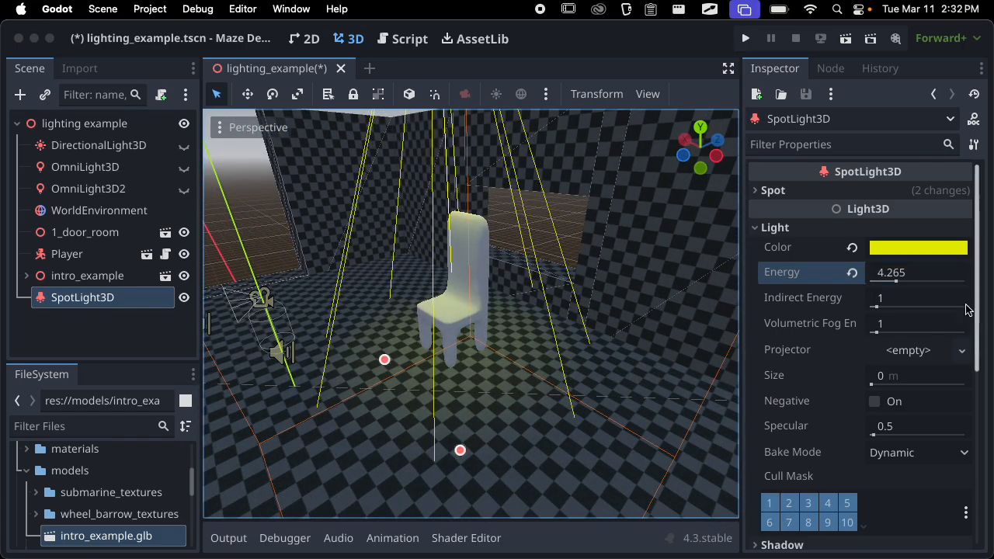
Enable shadows on the spotlight, inspect the chair's shadow up close, and save the scene
{"action": "left_click", "coordinate": [814, 229]}
{"action": "left_click", "coordinate": [812, 247]}
{"action": "left_click", "coordinate": [875, 266]}
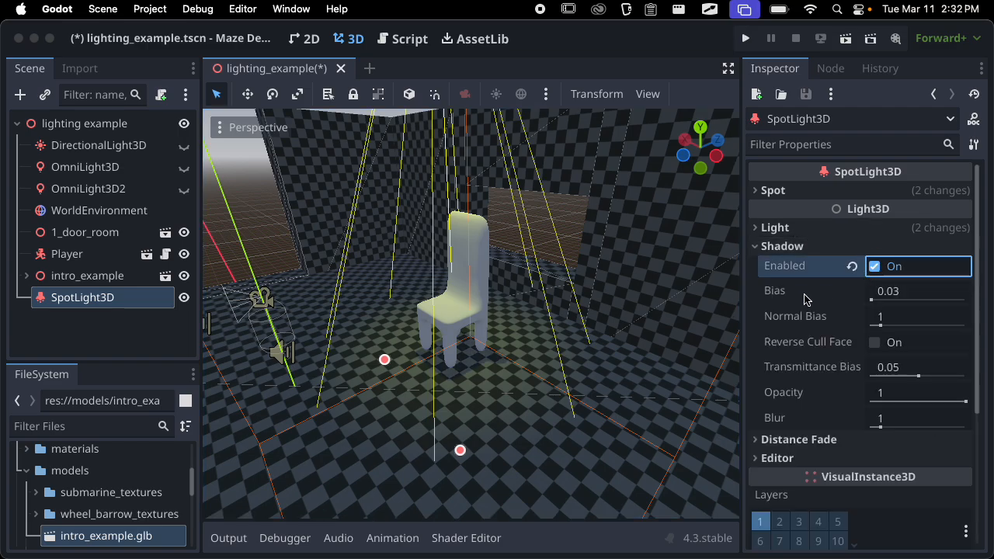
{"action": "scroll", "coordinate": [411, 378], "scroll_direction": "up", "scroll_amount": 4}
{"action": "middle_click_drag", "start_coordinate": [411, 378], "coordinate": [435, 365]}
{"action": "left_click", "coordinate": [869, 247]}
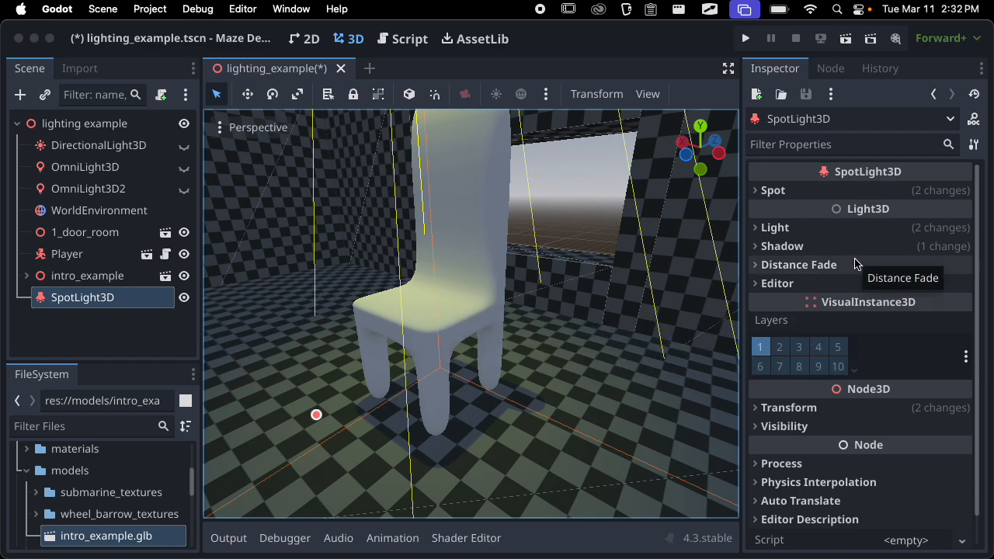
{"action": "scroll", "coordinate": [610, 290], "scroll_direction": "down", "scroll_amount": 10}
{"action": "middle_click_drag", "start_coordinate": [595, 290], "coordinate": [497, 366]}
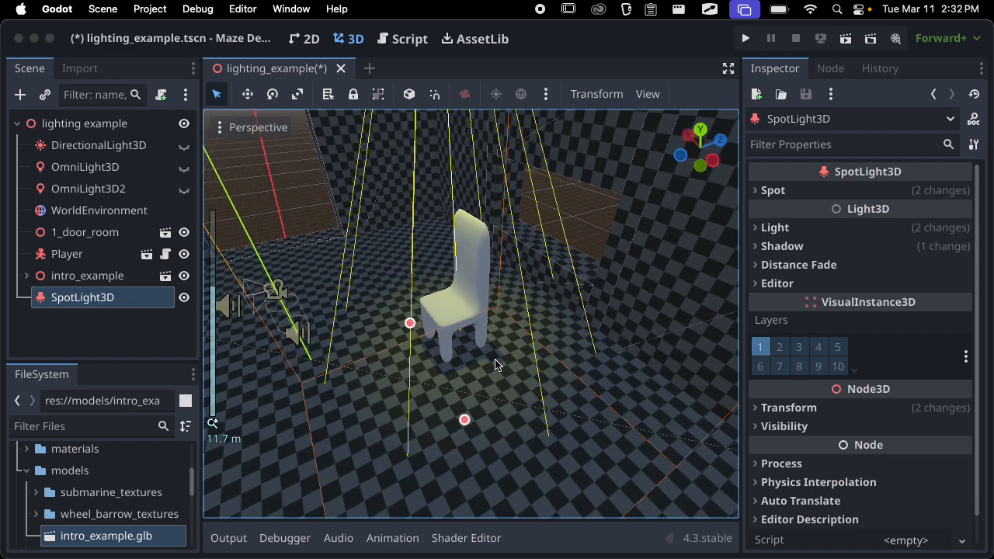
{"action": "key", "text": "super+s"}
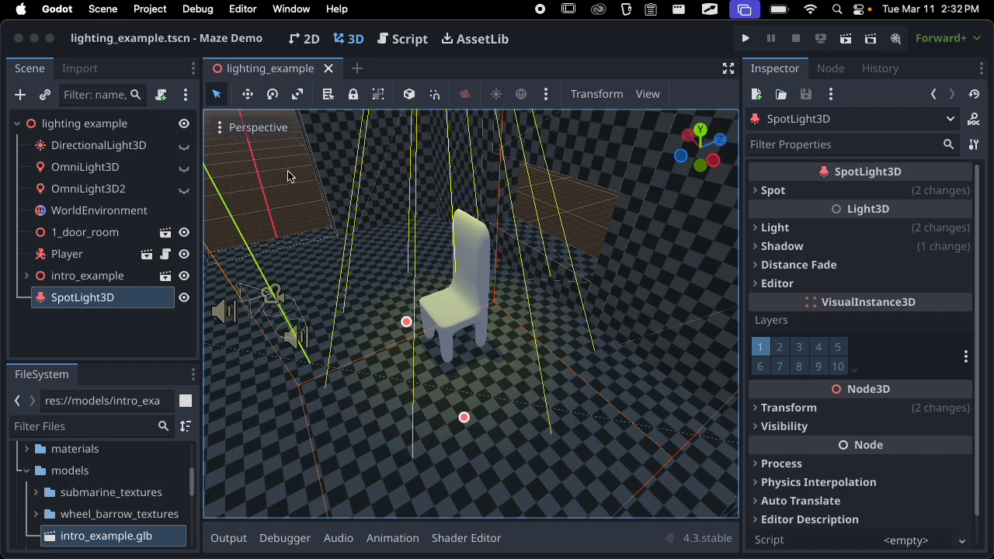
Inspect the spotlight's cone and the lit area around the chair from outside the room and from several sides
{"action": "scroll", "coordinate": [506, 344], "scroll_direction": "down", "scroll_amount": 10}
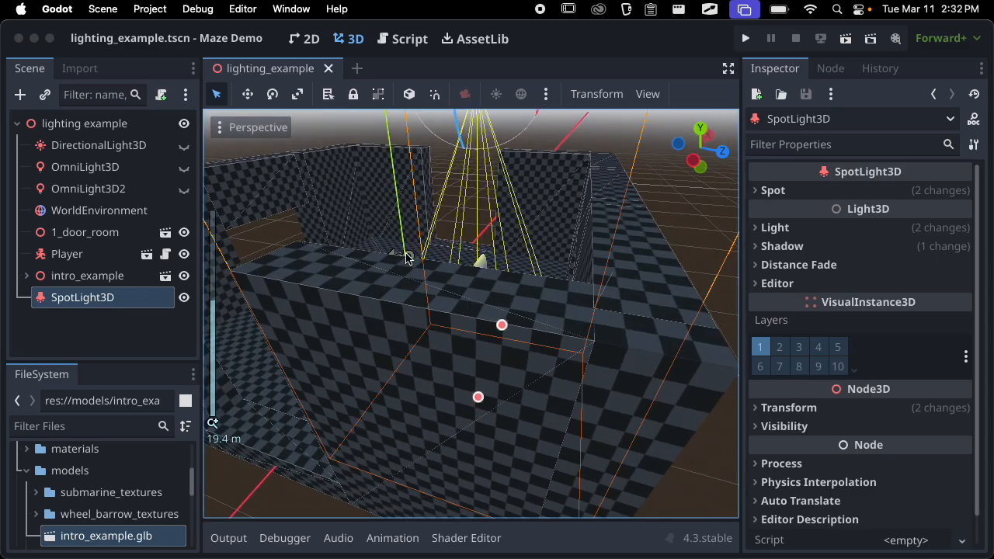
{"action": "scroll", "coordinate": [406, 258], "scroll_direction": "down", "scroll_amount": 5}
{"action": "middle_click_drag", "start_coordinate": [406, 259], "coordinate": [628, 261]}
{"action": "scroll", "coordinate": [619, 268], "scroll_direction": "up", "scroll_amount": 6}
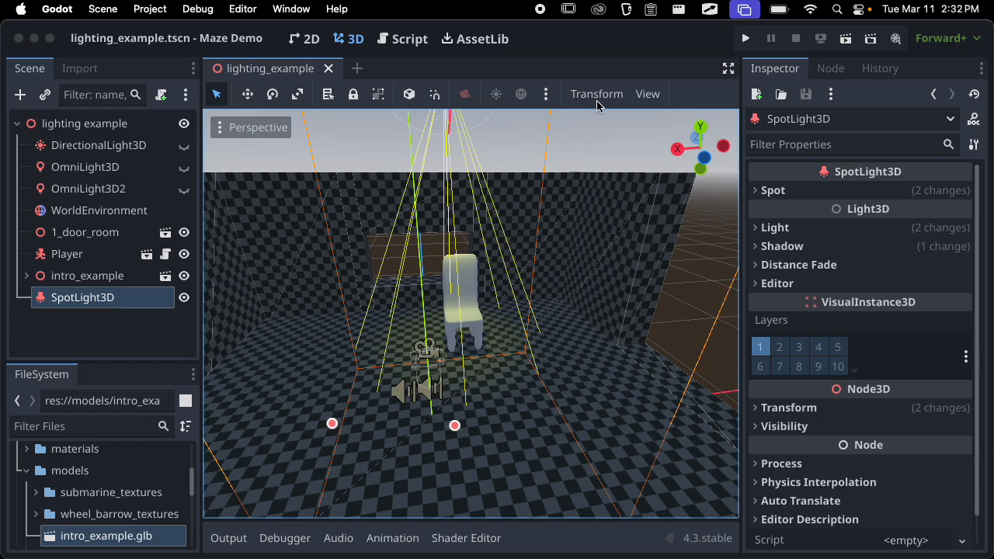
{"action": "scroll", "coordinate": [528, 299], "scroll_direction": "up", "scroll_amount": 5}
{"action": "middle_click_drag", "start_coordinate": [528, 299], "coordinate": [619, 267]}
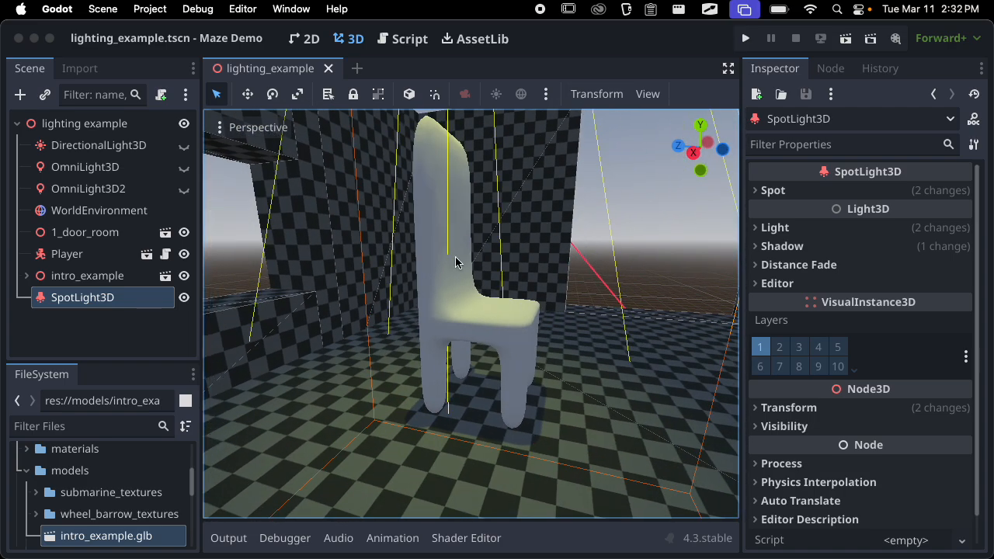
Examine up close how the spotlight shades the chair's seat and backrest and casts its shadow on the floor
{"action": "scroll", "coordinate": [487, 235], "scroll_direction": "down", "scroll_amount": 6}
{"action": "scroll", "coordinate": [490, 239], "scroll_direction": "up", "scroll_amount": 12}
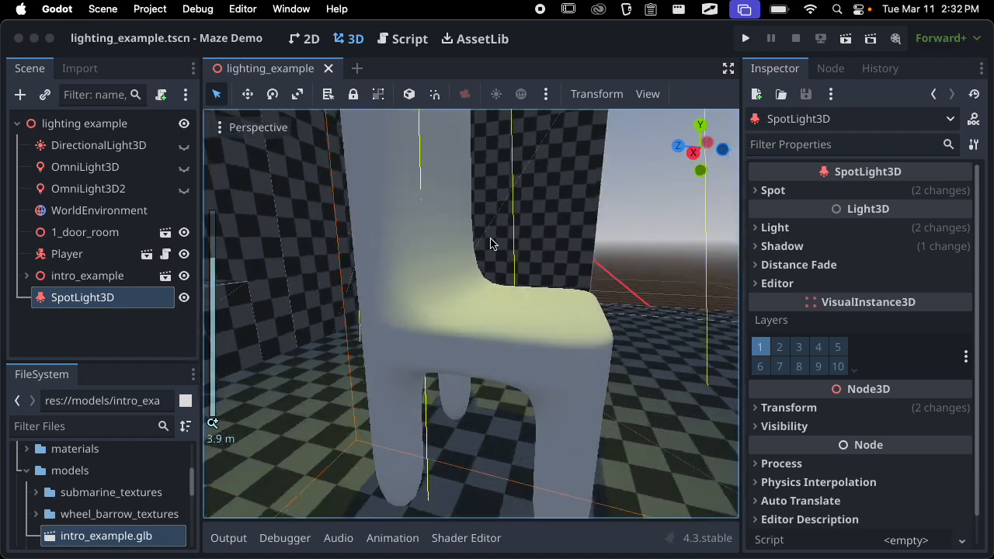
{"action": "middle_click_drag", "start_coordinate": [491, 239], "coordinate": [455, 263]}
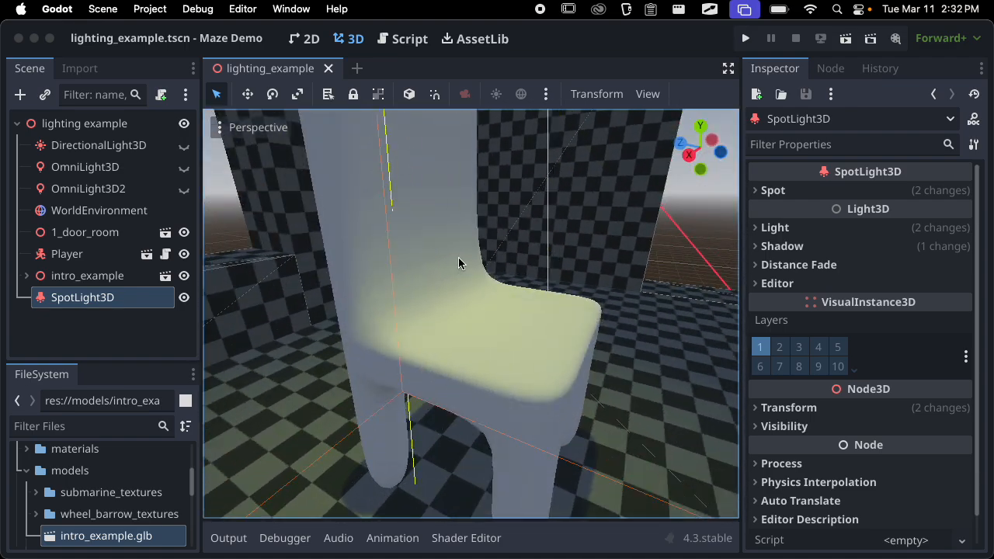
{"action": "scroll", "coordinate": [505, 277], "scroll_direction": "down", "scroll_amount": 5}
{"action": "middle_click_drag", "start_coordinate": [505, 277], "coordinate": [466, 242]}
{"action": "scroll", "coordinate": [497, 388], "scroll_direction": "down", "scroll_amount": 10}
{"action": "scroll", "coordinate": [480, 291], "scroll_direction": "down", "scroll_amount": 10}
{"action": "scroll", "coordinate": [481, 289], "scroll_direction": "up", "scroll_amount": 10}
{"action": "scroll", "coordinate": [481, 286], "scroll_direction": "down", "scroll_amount": 8}
{"action": "scroll", "coordinate": [465, 242], "scroll_direction": "up", "scroll_amount": 15}
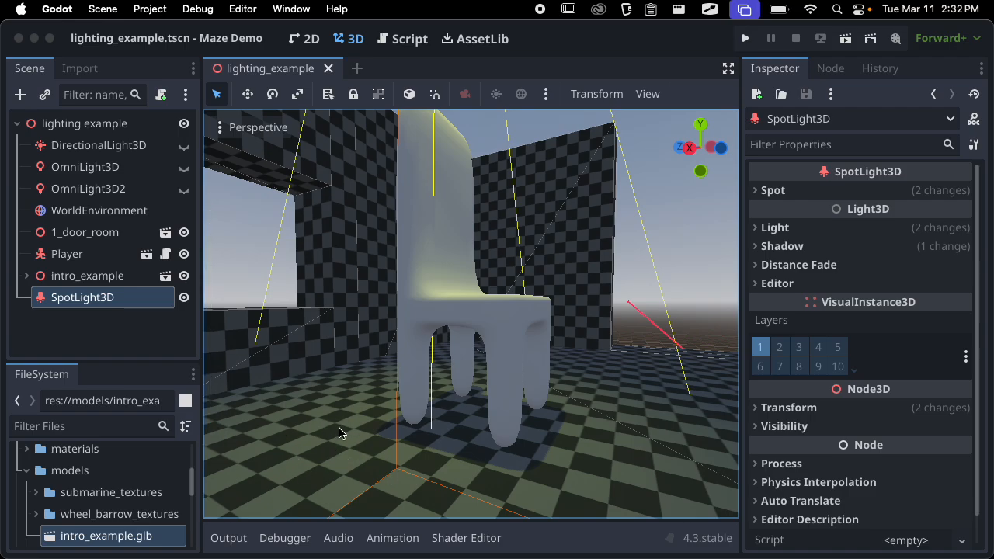
Review the whole spotlight setup from farther away and from above, checking the pool of light around the chair
{"action": "scroll", "coordinate": [412, 412], "scroll_direction": "down", "scroll_amount": 14}
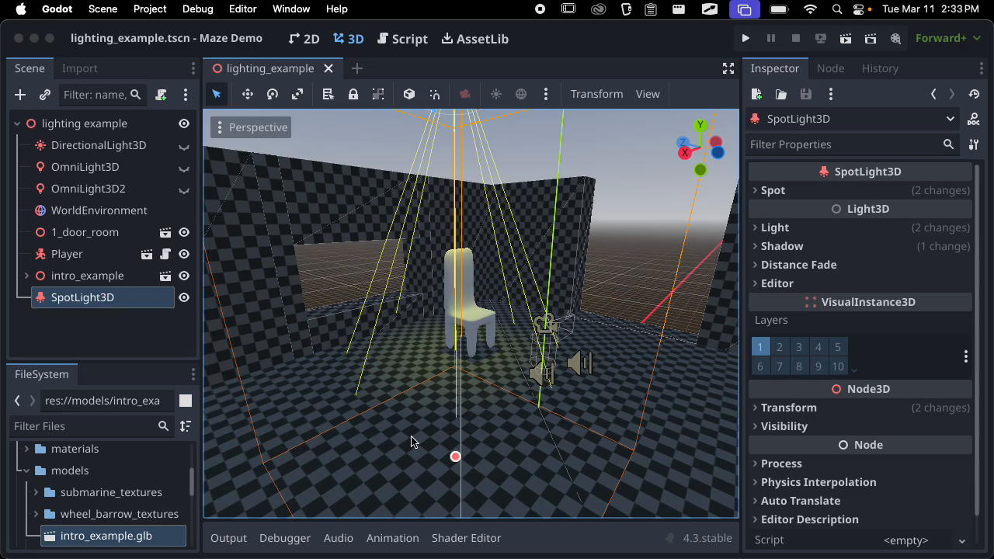
{"action": "scroll", "coordinate": [485, 338], "scroll_direction": "up", "scroll_amount": 1}
{"action": "middle_click_drag", "start_coordinate": [485, 338], "coordinate": [505, 449]}
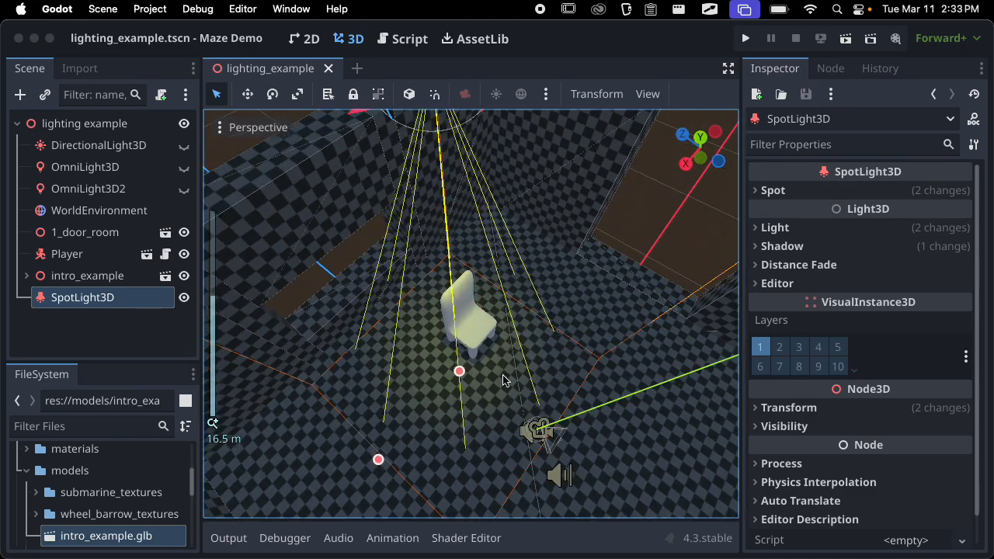
{"action": "middle_click_drag", "start_coordinate": [503, 375], "coordinate": [636, 336]}
{"action": "scroll", "coordinate": [572, 340], "scroll_direction": "down", "scroll_amount": 6}
{"action": "middle_click_drag", "start_coordinate": [572, 340], "coordinate": [490, 323]}
{"action": "scroll", "coordinate": [607, 319], "scroll_direction": "up", "scroll_amount": 12}
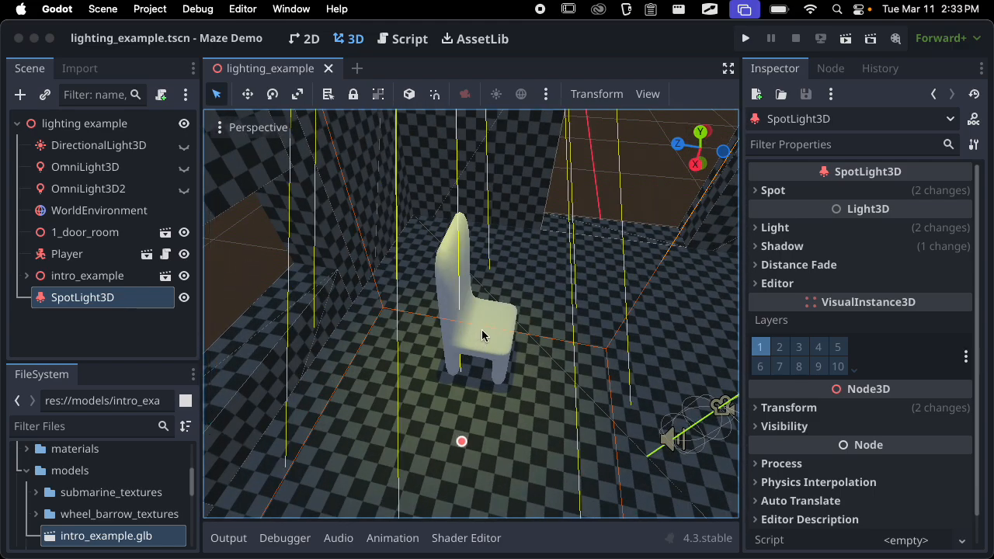